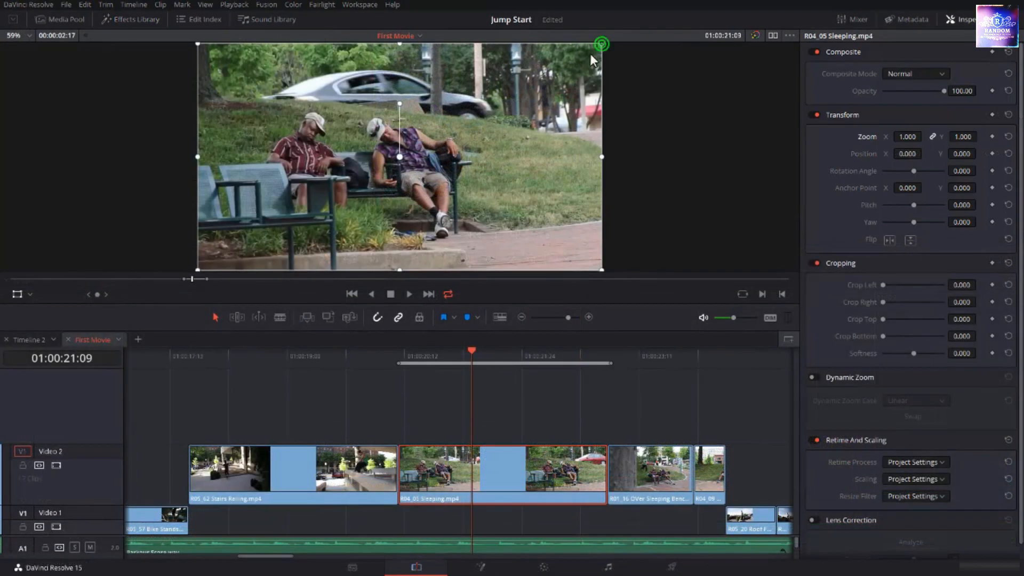
Step: Scale down the R04_05 Sleeping clip and rotate it with the on-screen transform controls
drag(601, 45, 474, 116)
drag(399, 103, 456, 102)
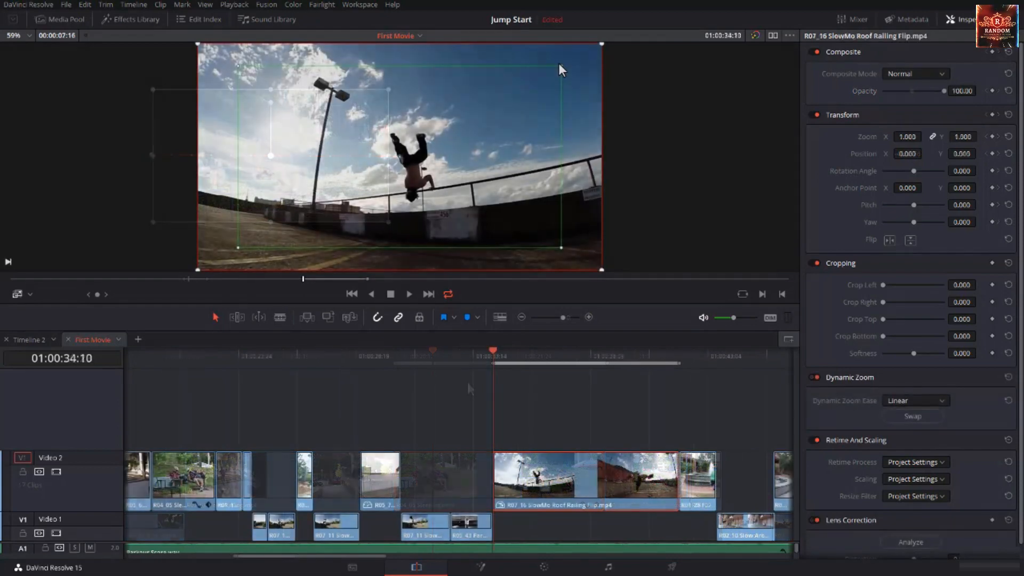
Step: Shrink the green dynamic zoom rectangle around the flipping man in the R07_16 SlowMo Roof Railing Flip clip
click(559, 65)
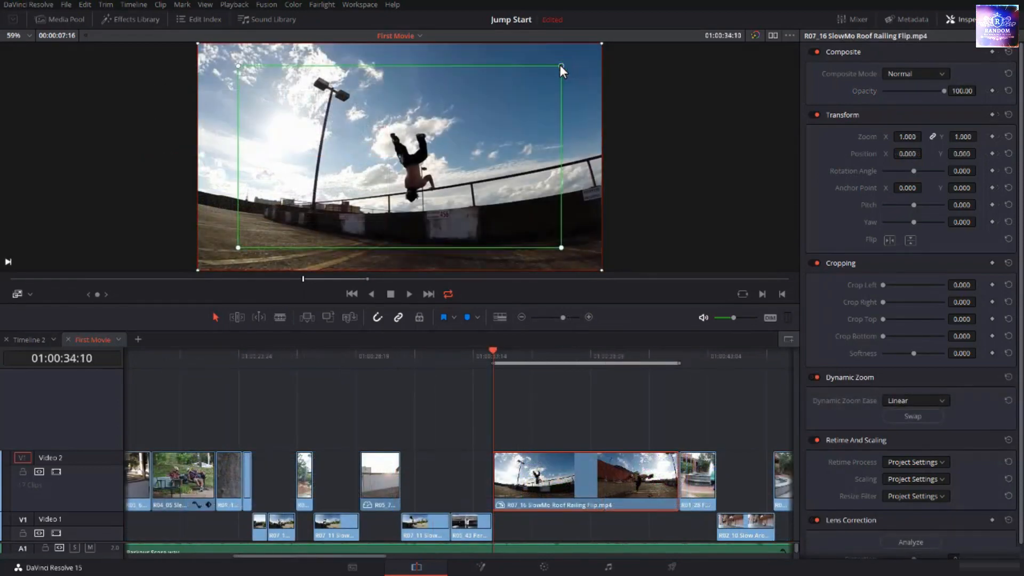
drag(559, 66, 497, 93)
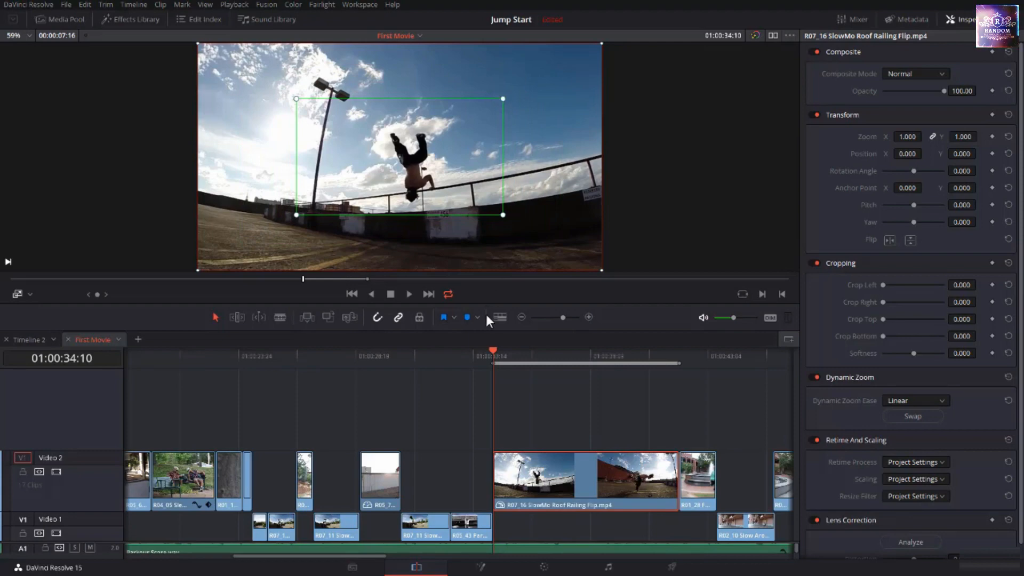
click(491, 347)
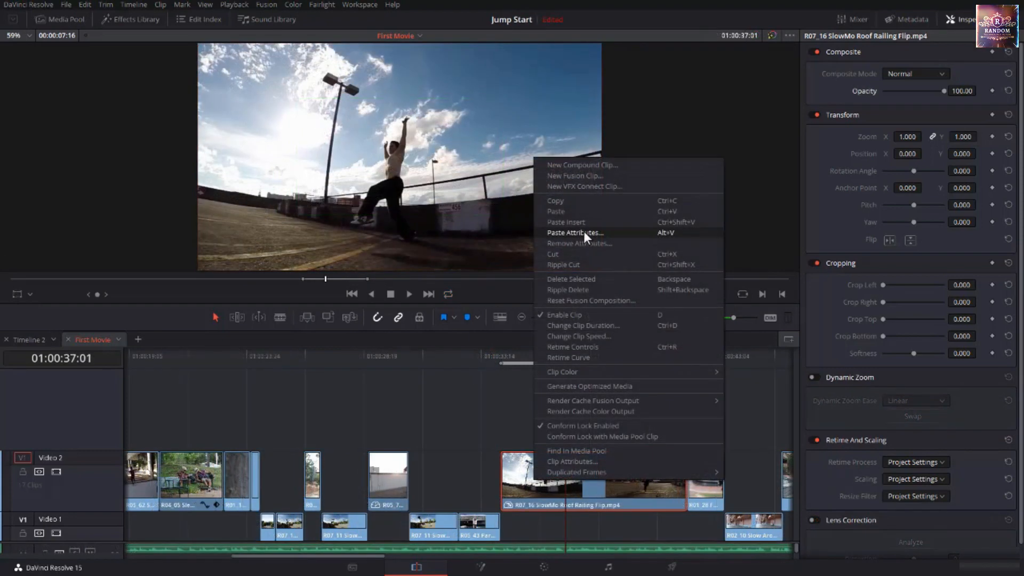
Step: Open Paste Attributes for the R07_16 SlowMo Roof Railing Flip clip
click(583, 231)
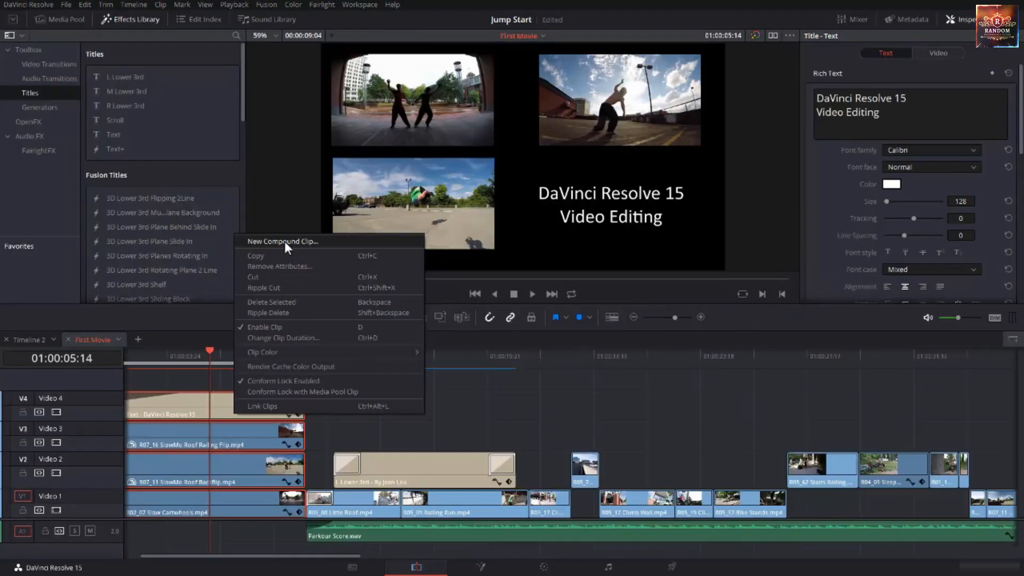
Step: Start a new compound clip from the title and video clips stacked at the beginning of the timeline
click(283, 241)
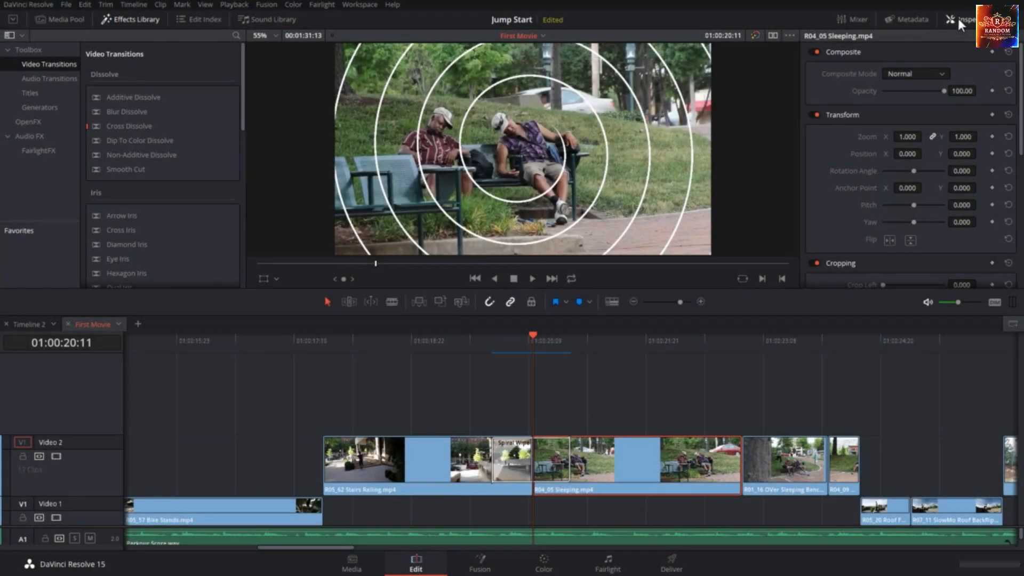
Step: Delete the Spiral Wipe transition between the R05_62 Stairs Railing and R04_05 Sleeping clips
scroll(897, 105, down, 6)
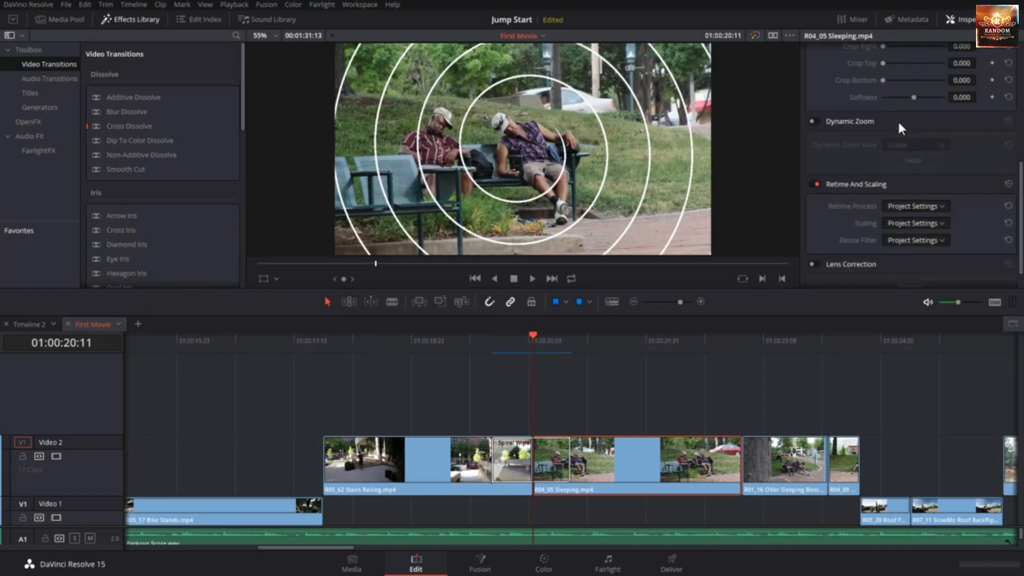
scroll(896, 120, up, 6)
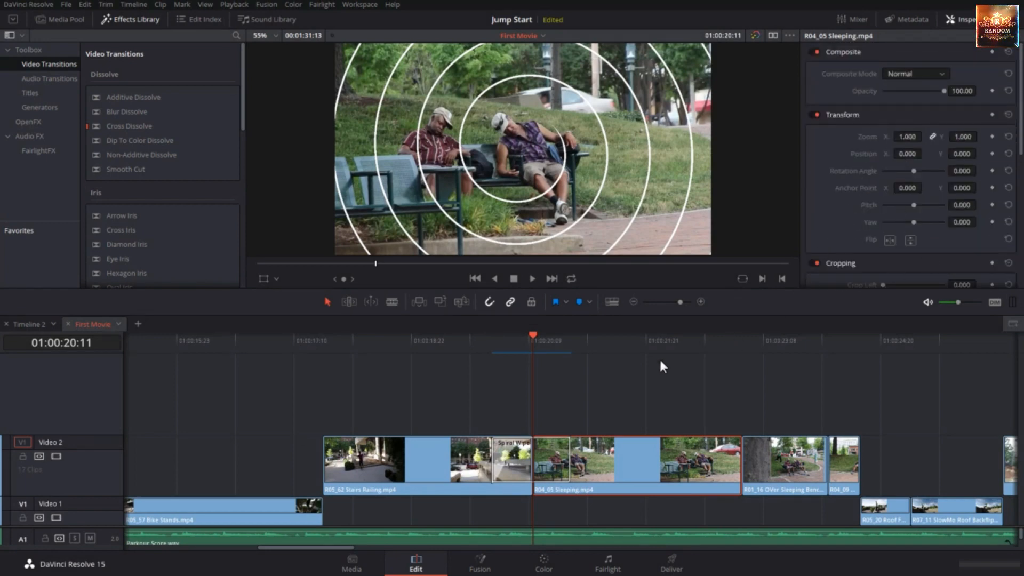
click(562, 459)
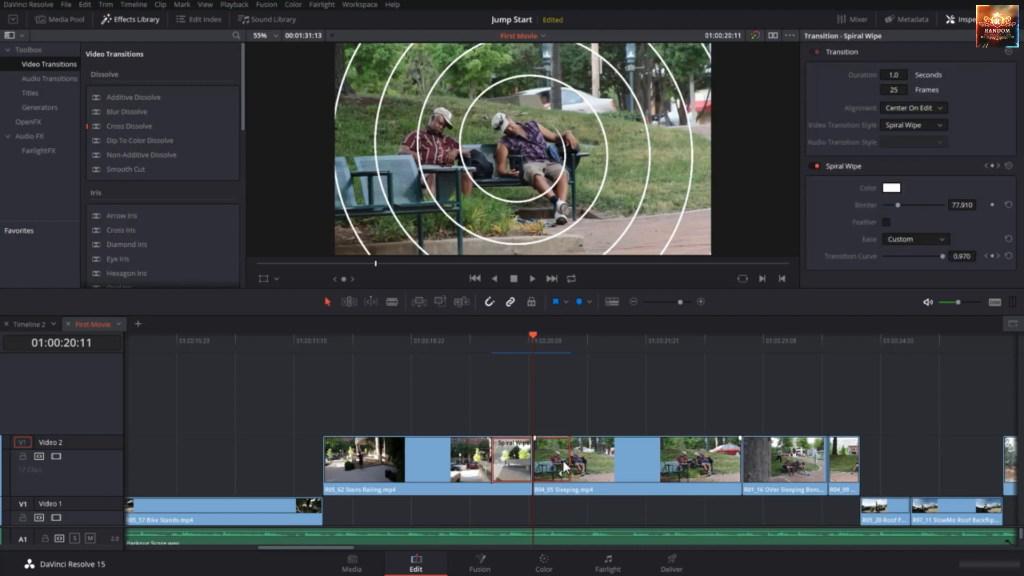
key(Delete)
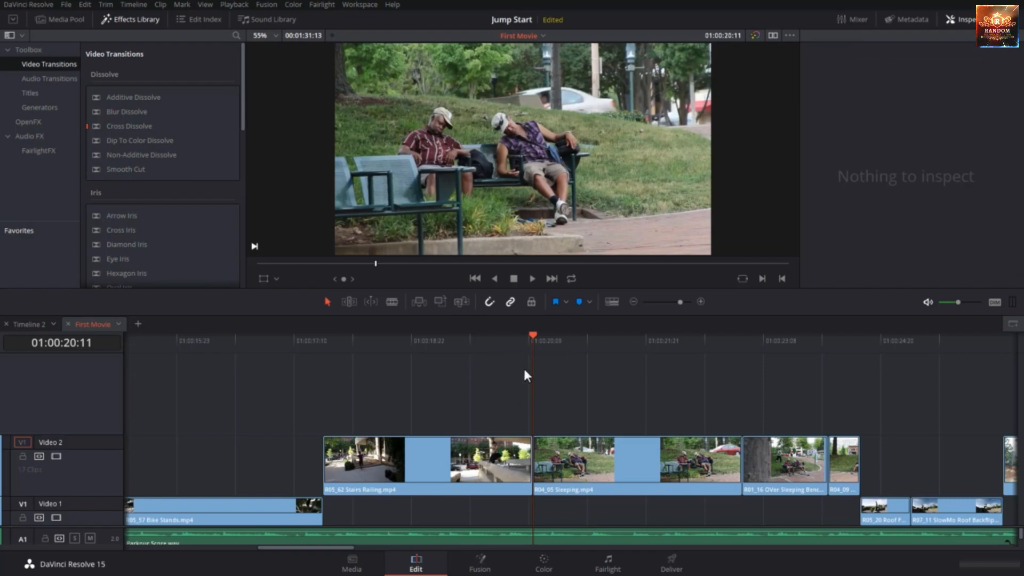
Step: Mark a playback range around the R04_05 Sleeping clip from 01:00:20:06 to about 01:00:23:07
click(517, 343)
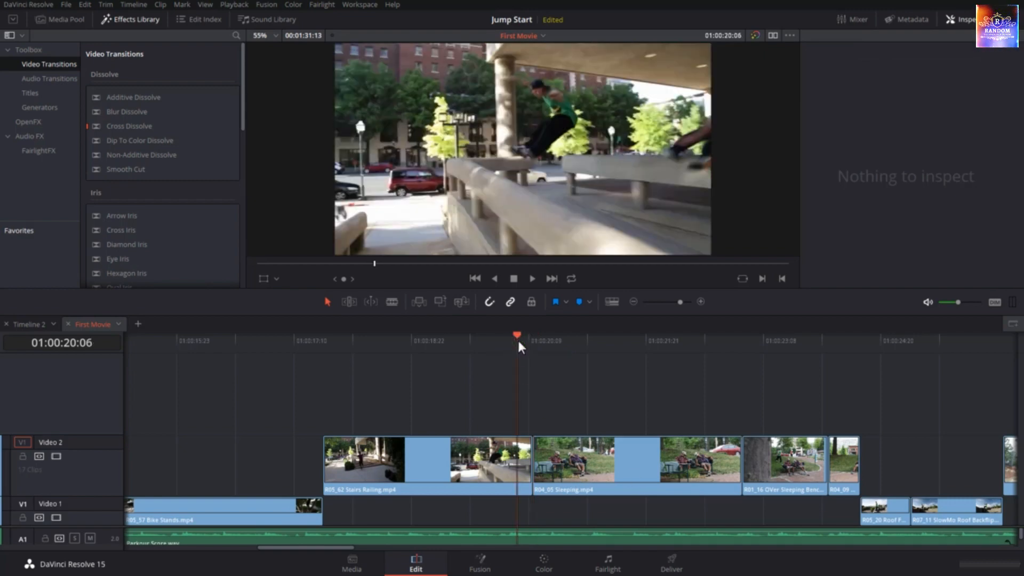
key(i)
key(space)
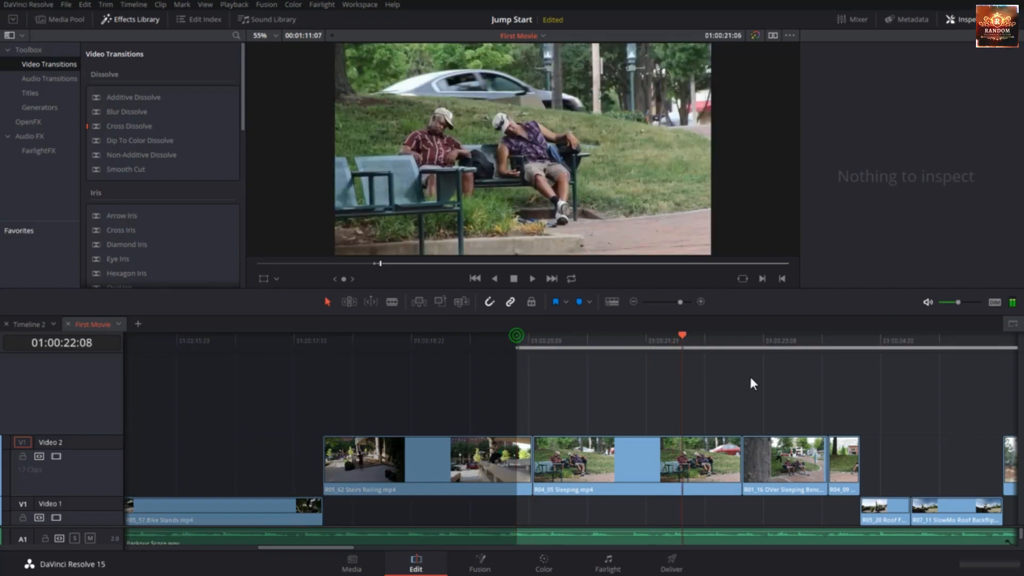
key(space)
key(o)
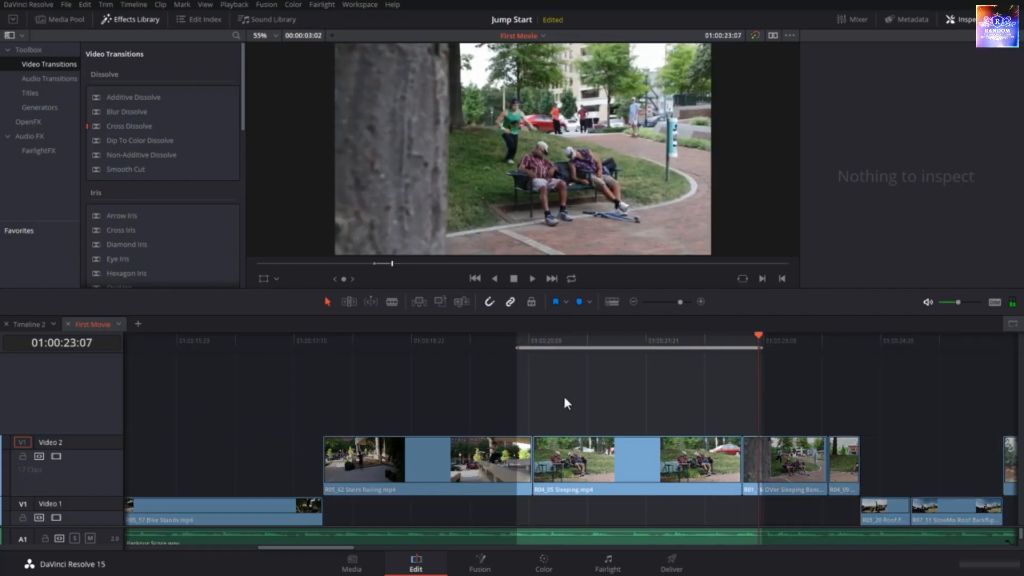
Step: At 01:00:21:22, lower the R04_05 Sleeping clip's opacity to about 13.91 and reset it to its default
click(616, 455)
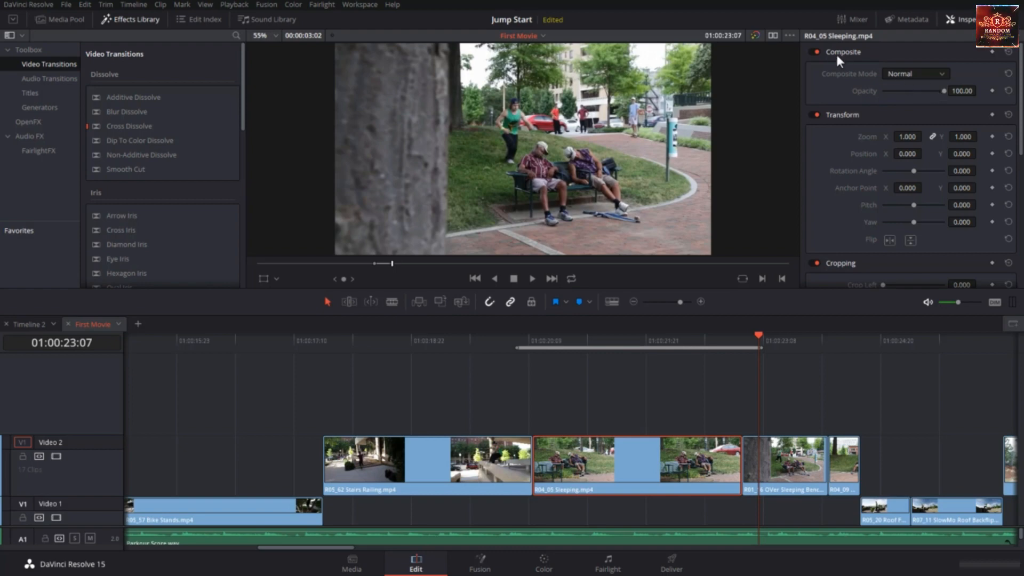
click(647, 337)
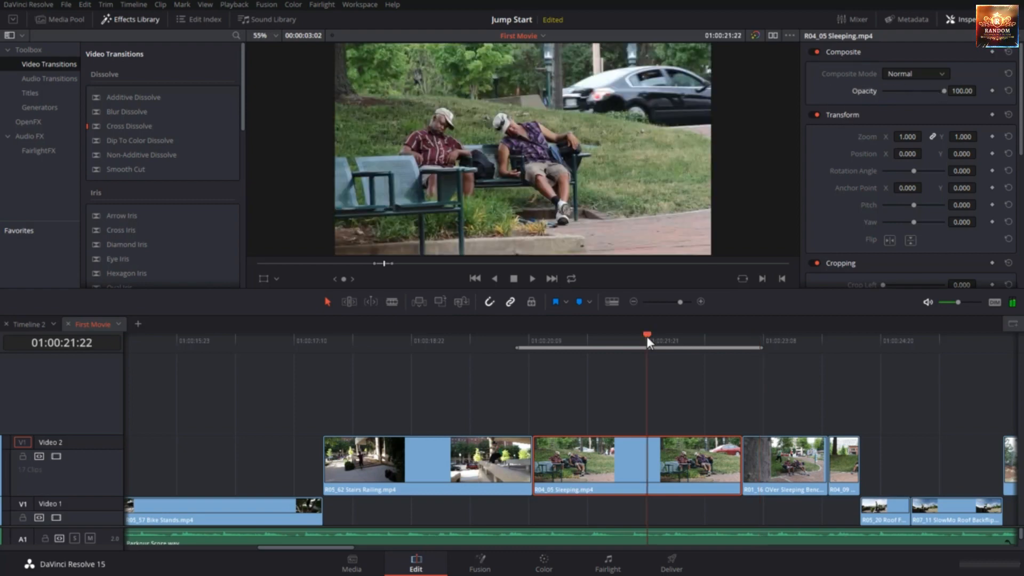
click(945, 92)
drag(945, 91, 891, 92)
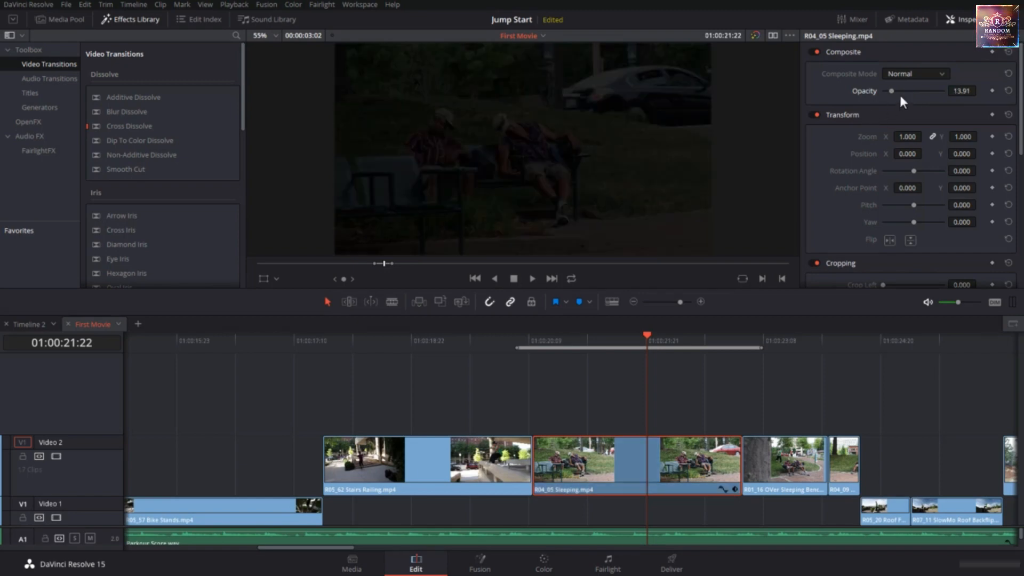
click(1007, 90)
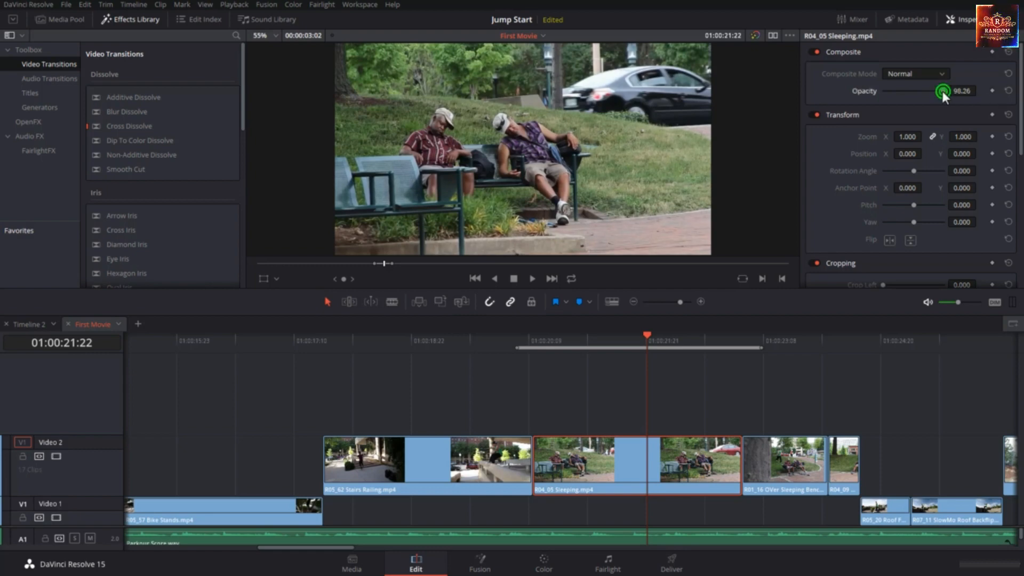
Step: Lower the Sleeping clip's opacity to about 41.74 and compare the image with the Composite settings disabled and enabled
drag(942, 91, 906, 91)
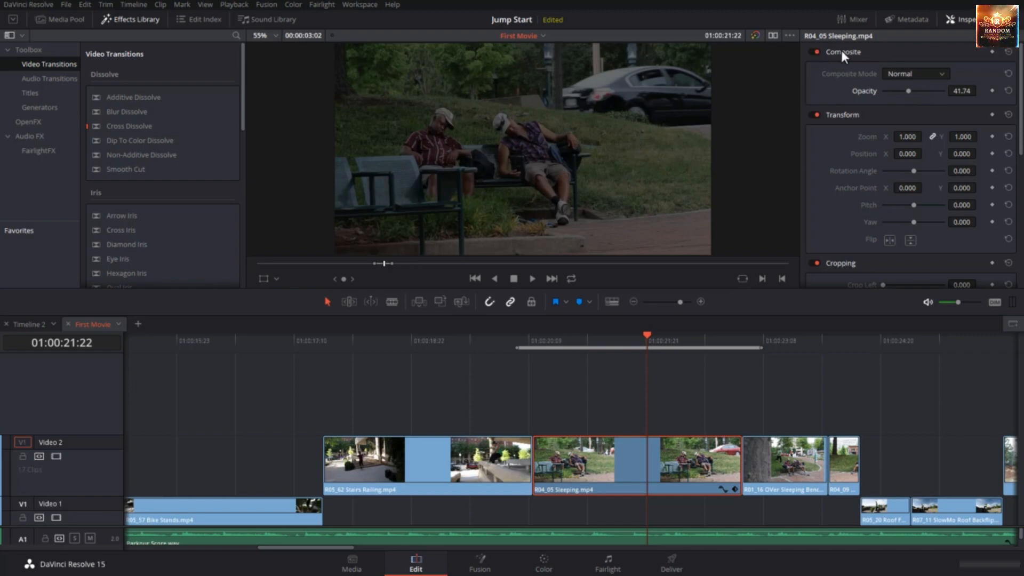
click(815, 51)
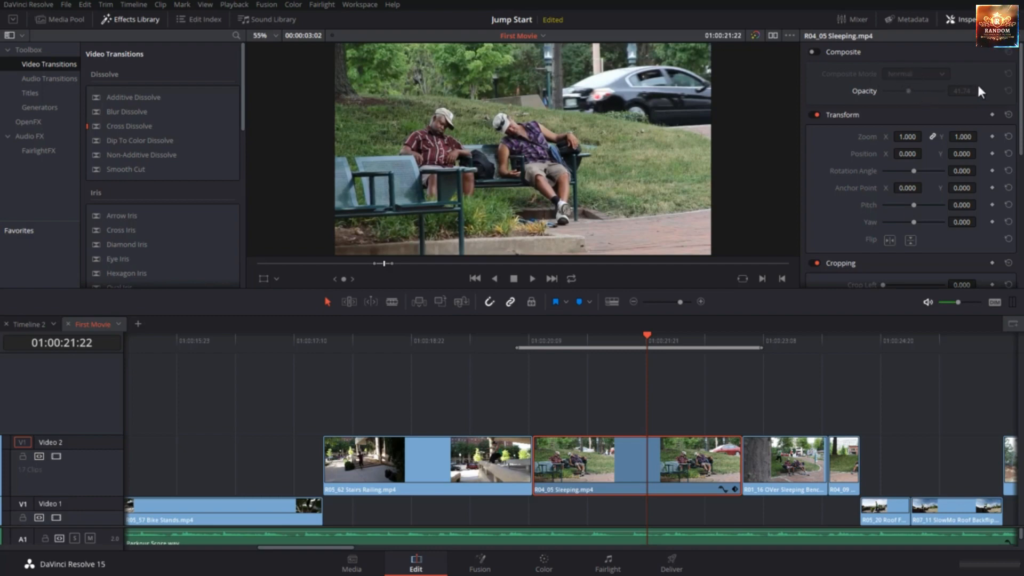
click(818, 52)
Step: Try the Color Burn composite mode on the Sleeping clip and reset all of its Composite settings
click(908, 74)
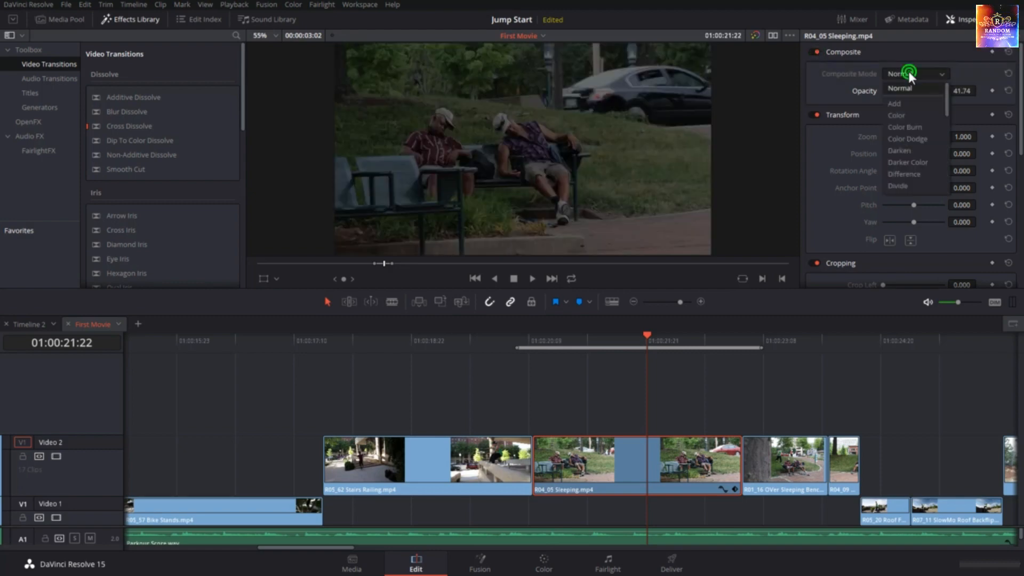
click(913, 128)
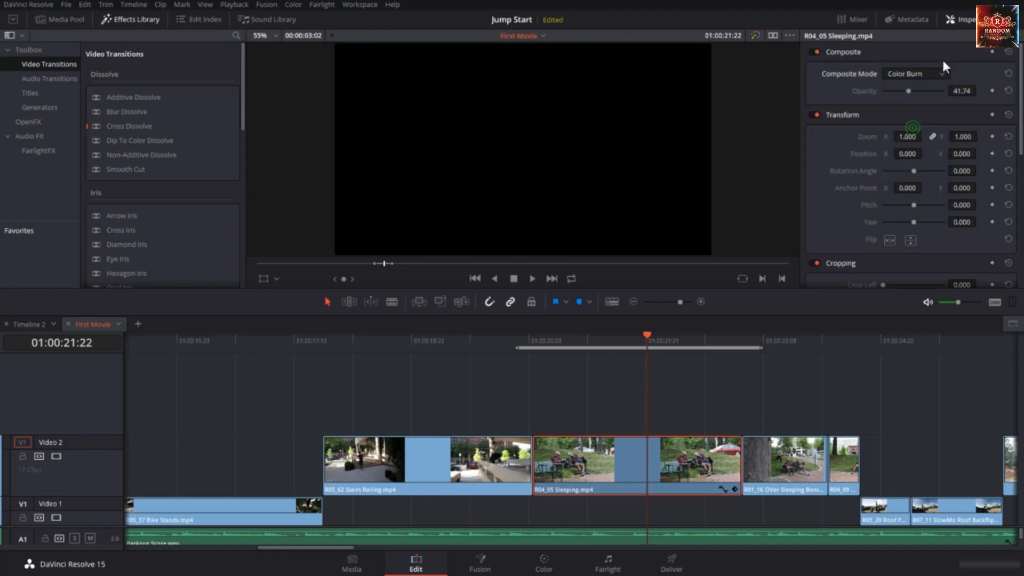
click(1009, 53)
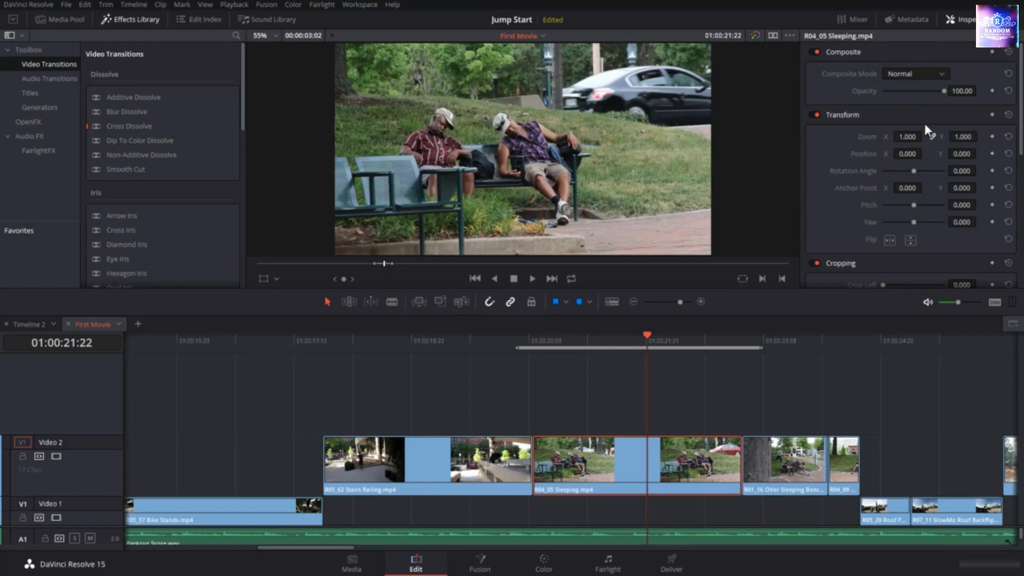
Step: Scrub the Sleeping clip's zoom, toggle the link between its X and Y values, and reset the zoom
scroll(924, 123, down, 5)
scroll(926, 130, down, 2)
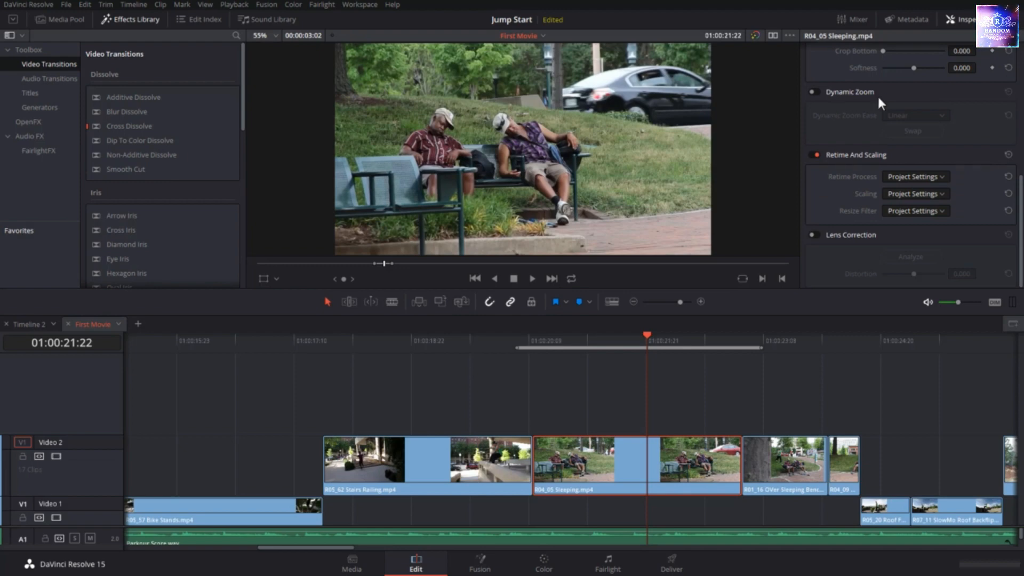
scroll(878, 94, up, 8)
scroll(876, 96, up, 1)
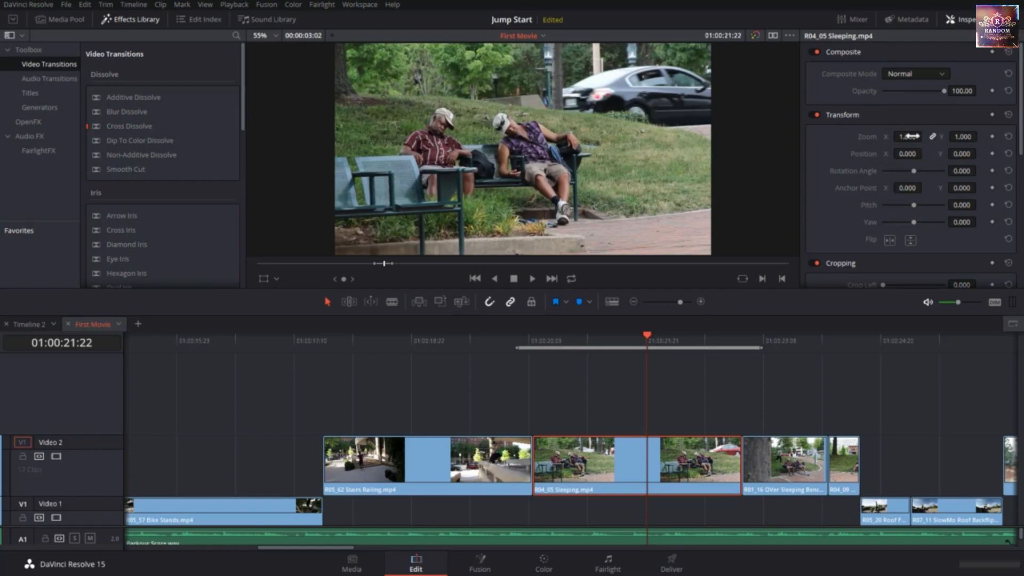
drag(905, 137, 981, 138)
click(932, 137)
click(1010, 135)
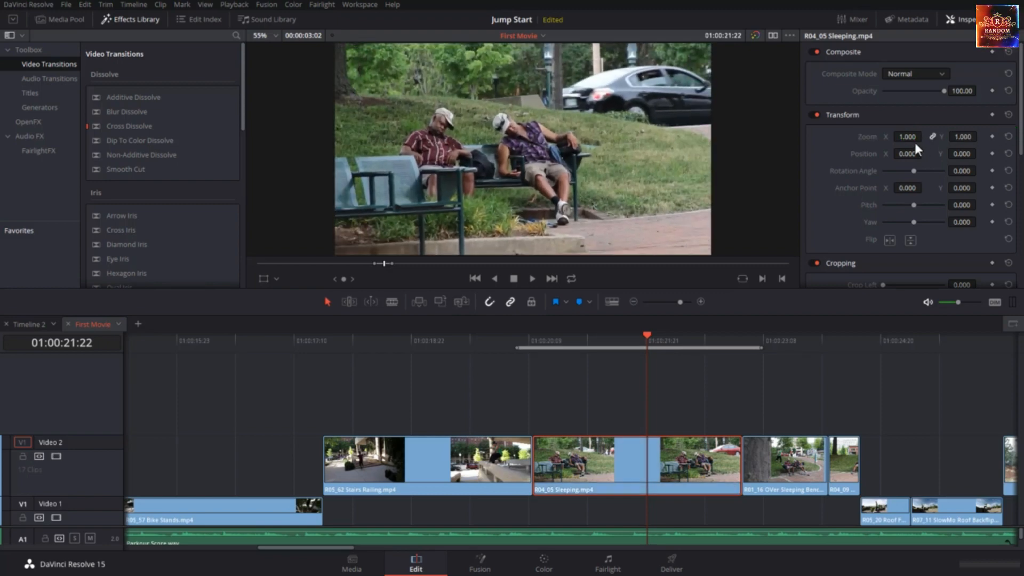
Step: Set the Sleeping clip's zoom to 0.470, position to X 236 and Y -168, and rotation angle to -43.5
drag(914, 155, 951, 152)
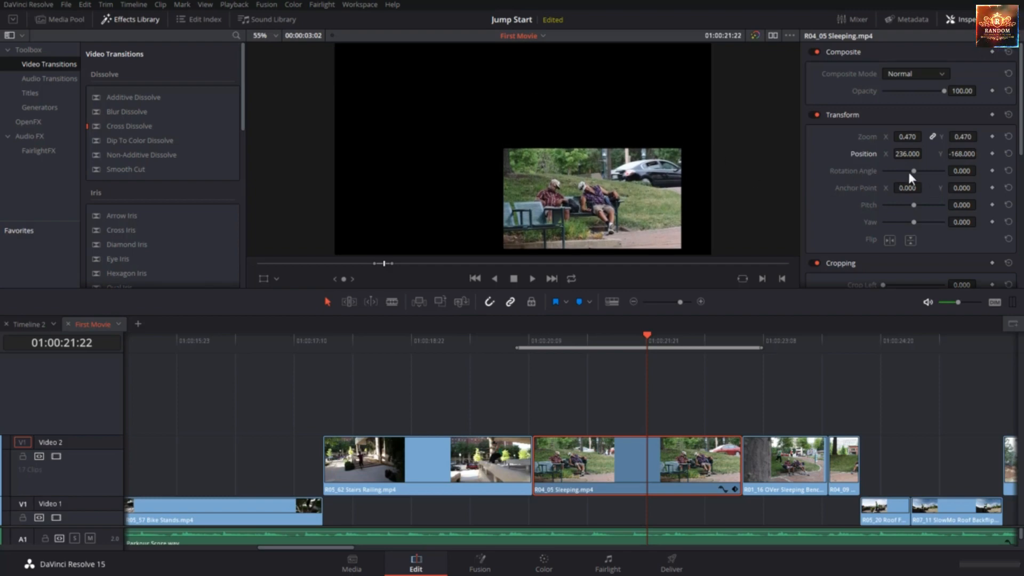
mouse_move(962, 171)
mouse_down()
mouse_move(942, 170)
mouse_move(973, 176)
mouse_up()
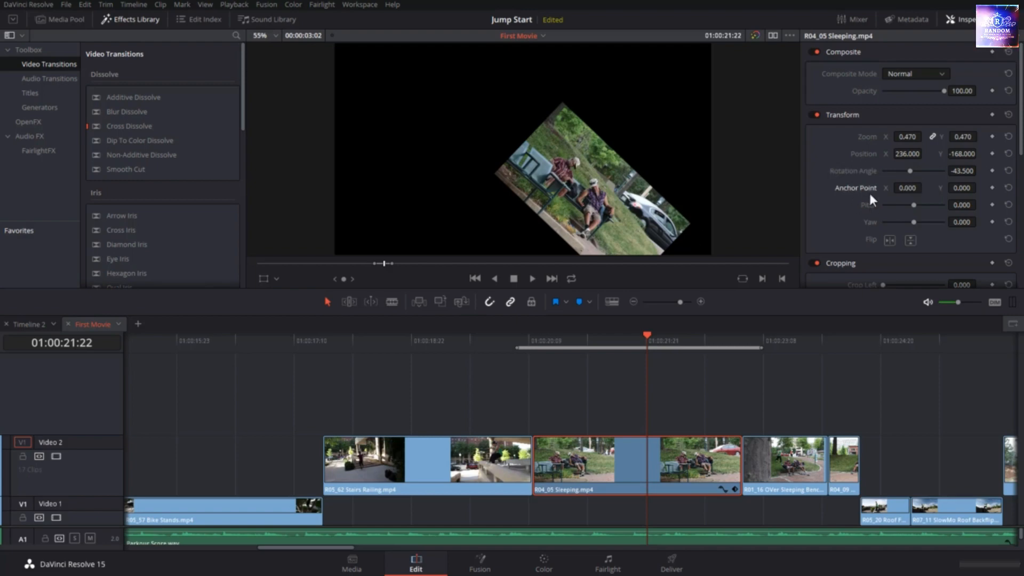
Step: Try anchor point offsets of X 158 and Y -277 with a rotation of 21.91, and undo the latest changes
mouse_move(906, 185)
mouse_down()
mouse_move(923, 185)
mouse_move(886, 195)
mouse_move(917, 167)
mouse_move(896, 171)
mouse_move(957, 188)
mouse_move(922, 187)
mouse_move(913, 170)
mouse_up()
click(1006, 189)
key(ctrl+z)
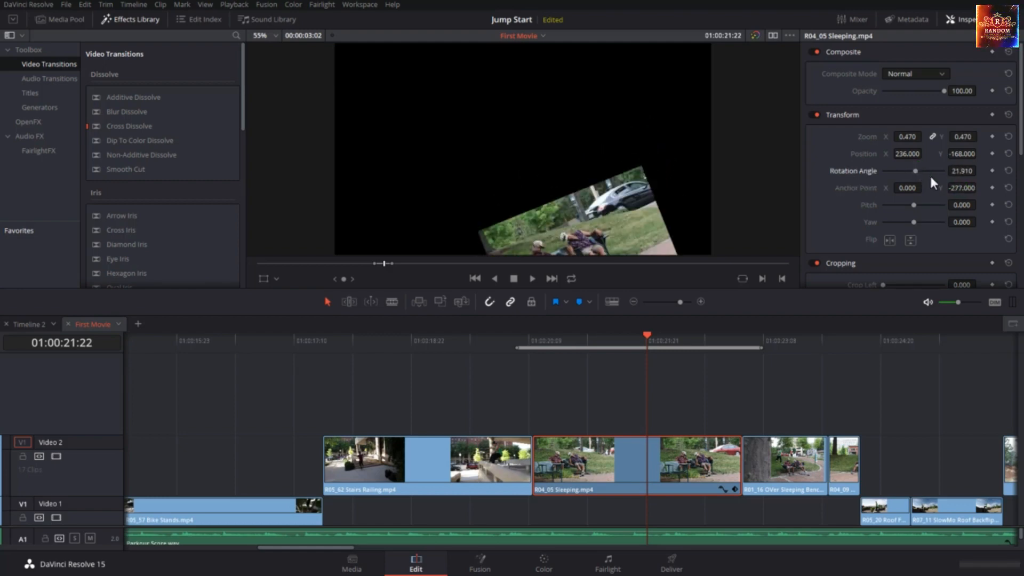
key(ctrl+z)
key(ctrl+z)
key(ctrl+z)
key(ctrl+z)
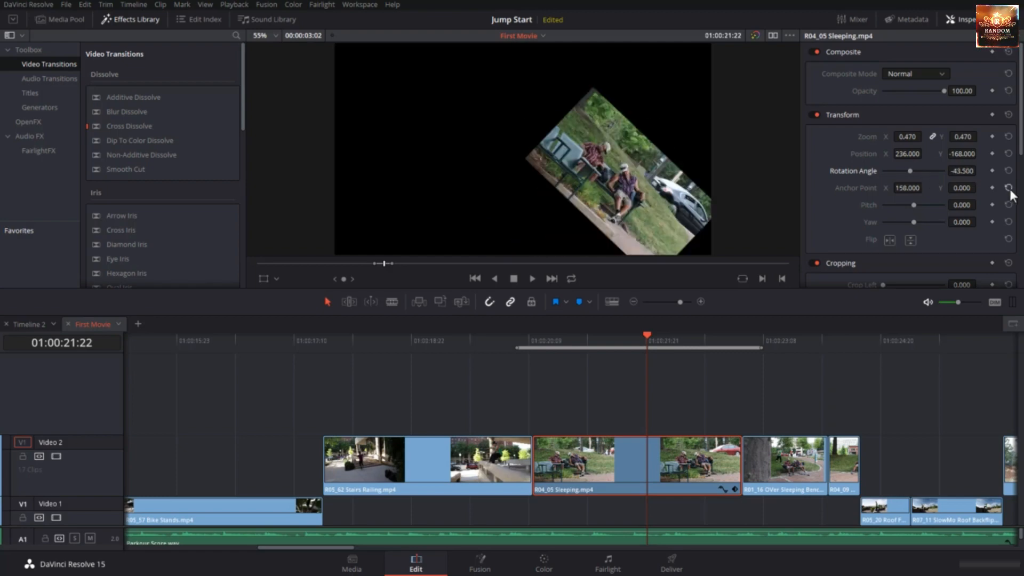
Step: Reset the Sleeping clip's anchor point and rotation angle to their defaults
click(1008, 188)
click(1008, 171)
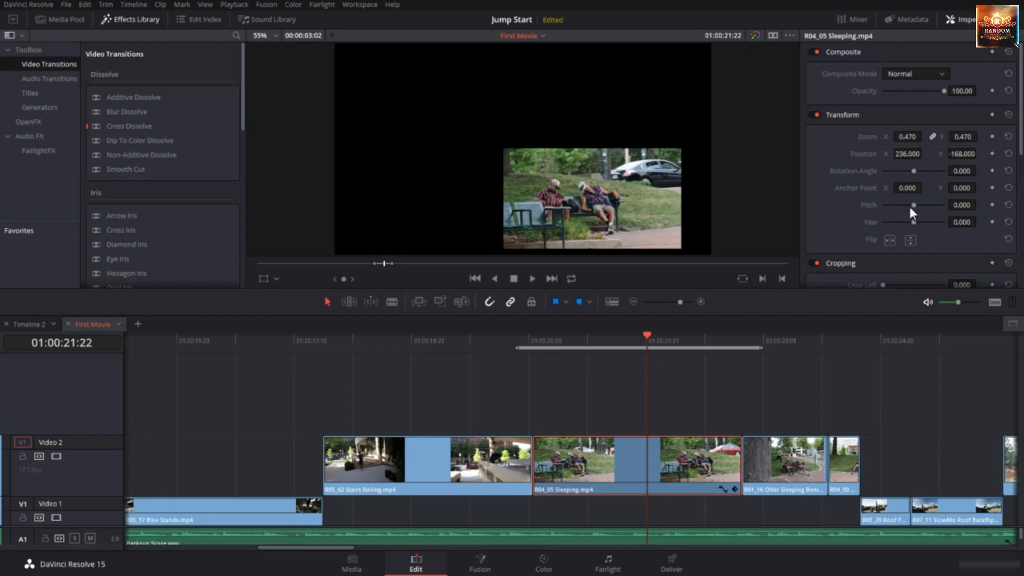
Step: Try a pitch of -0.193 and a yaw of 0.404 on the Sleeping clip, and reset all Transform settings
mouse_move(960, 206)
mouse_down()
mouse_move(947, 206)
mouse_move(980, 204)
mouse_up()
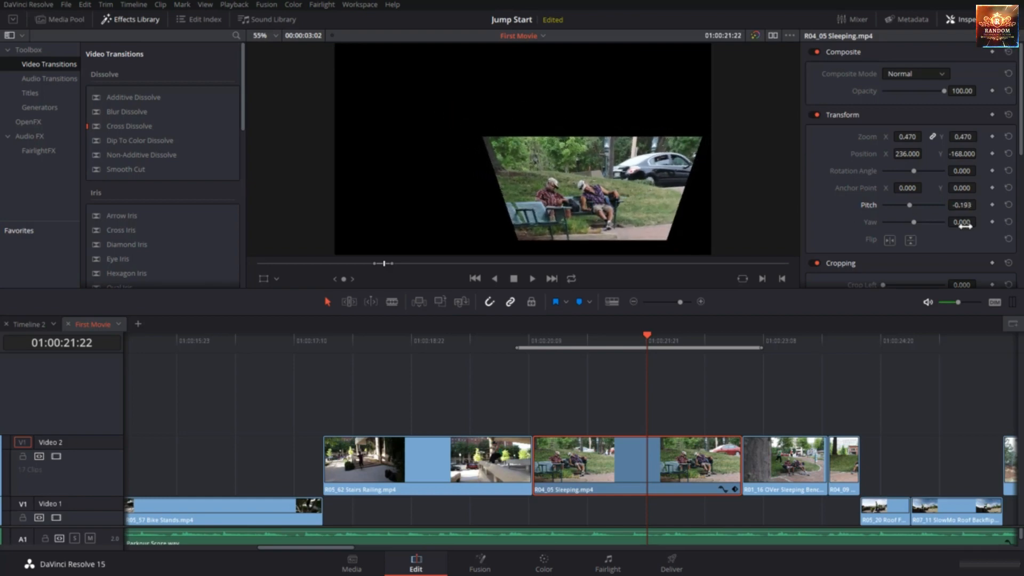
drag(911, 221, 922, 222)
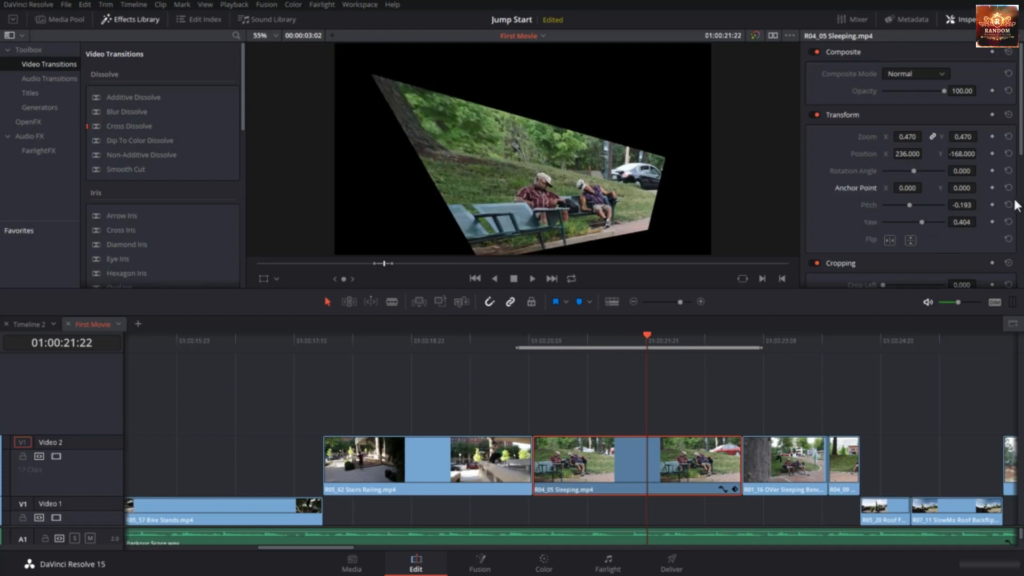
click(1008, 115)
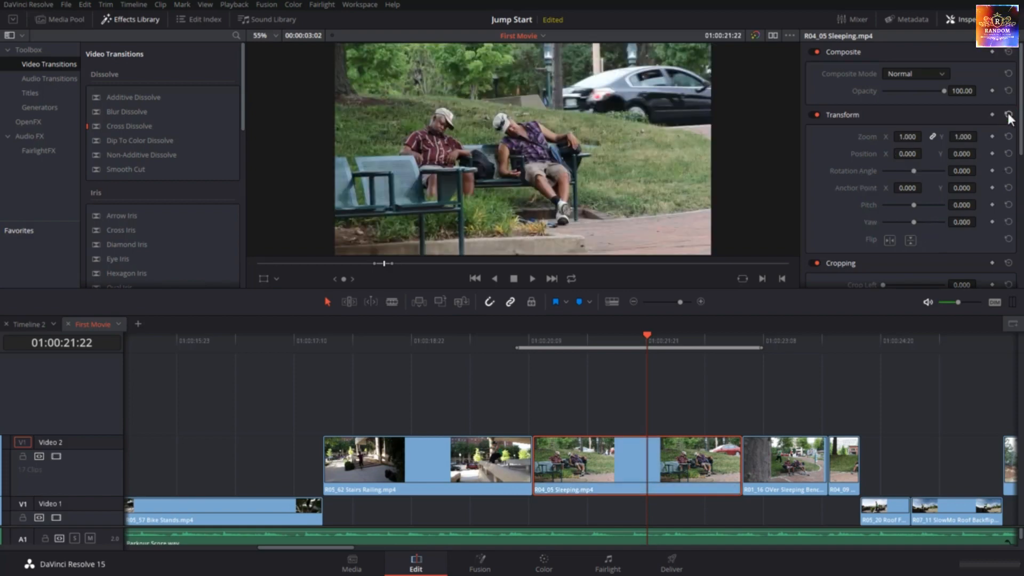
Step: Flip the Sleeping clip horizontally
click(889, 241)
click(886, 241)
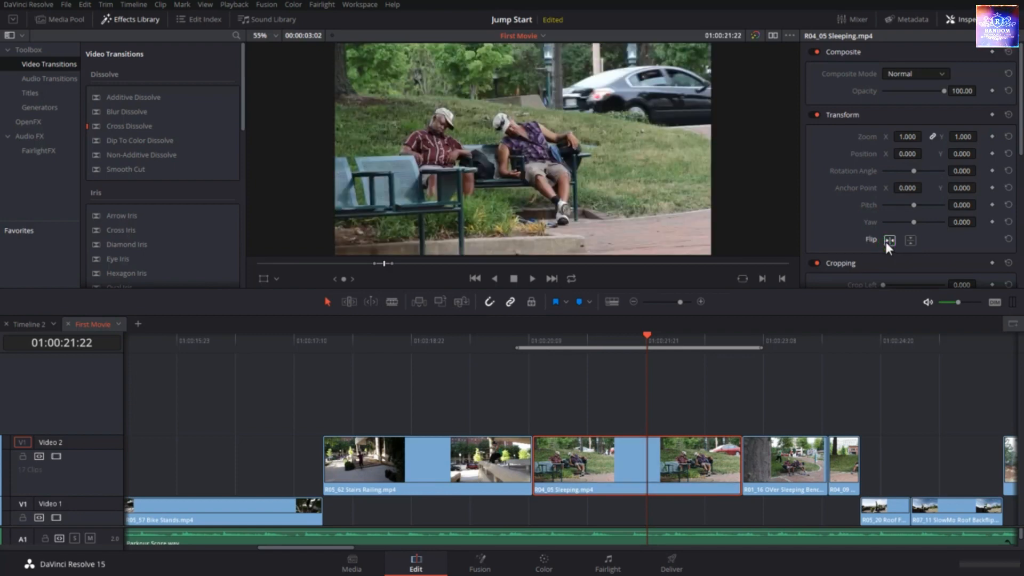
click(886, 241)
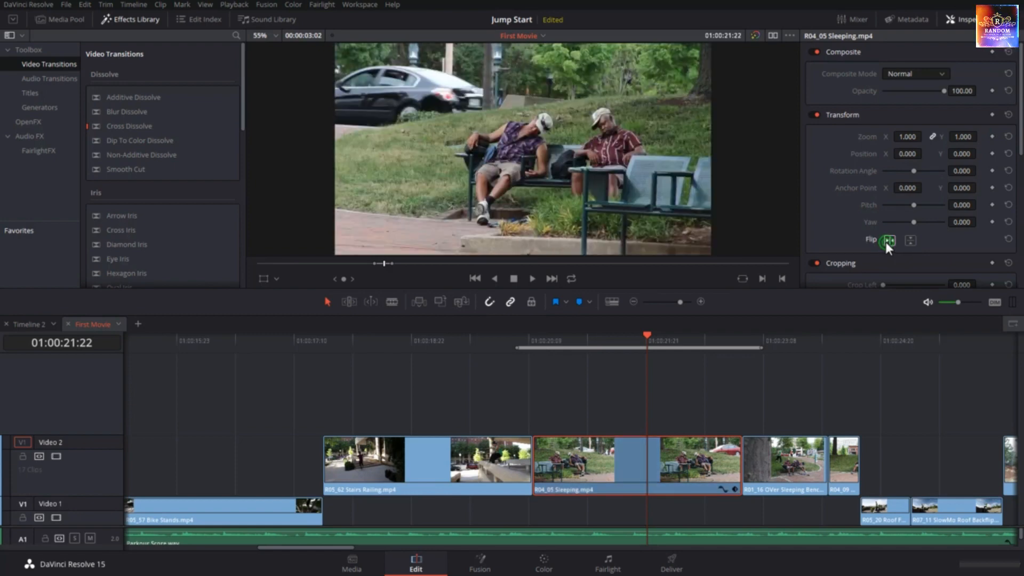
Step: Try a vertical flip on the Sleeping clip, and turn off its horizontal flip
click(913, 240)
click(913, 240)
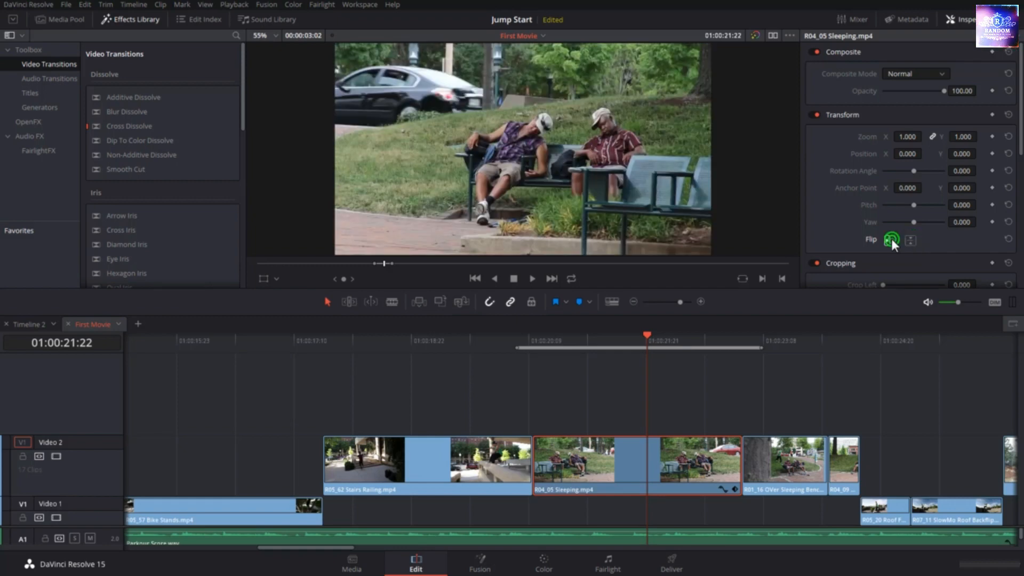
click(890, 240)
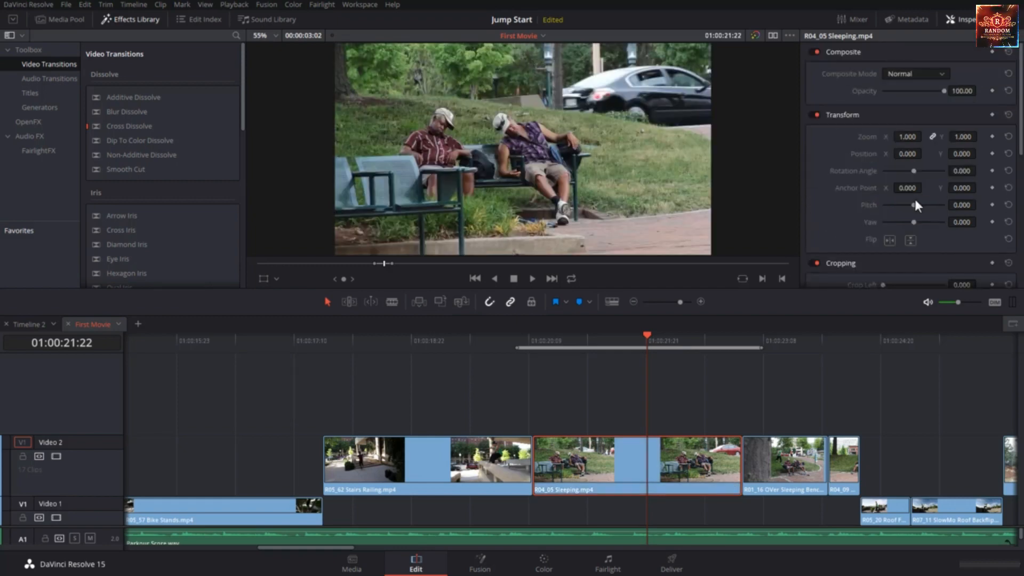
Step: Try cropping the Sleeping clip by 200 at top and bottom with a softness of -32.170, and reset all Cropping settings
scroll(915, 200, down, 3)
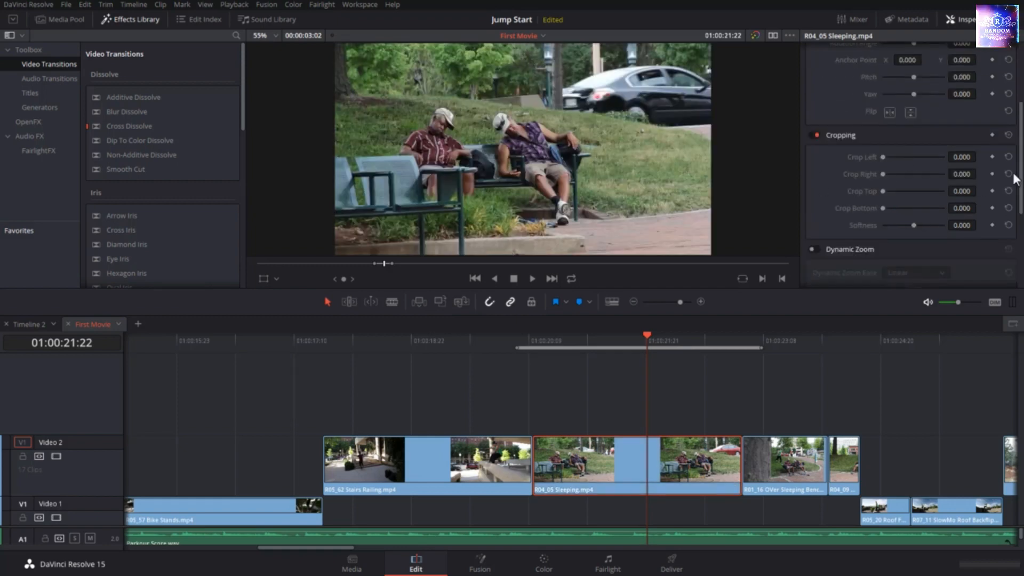
click(969, 192)
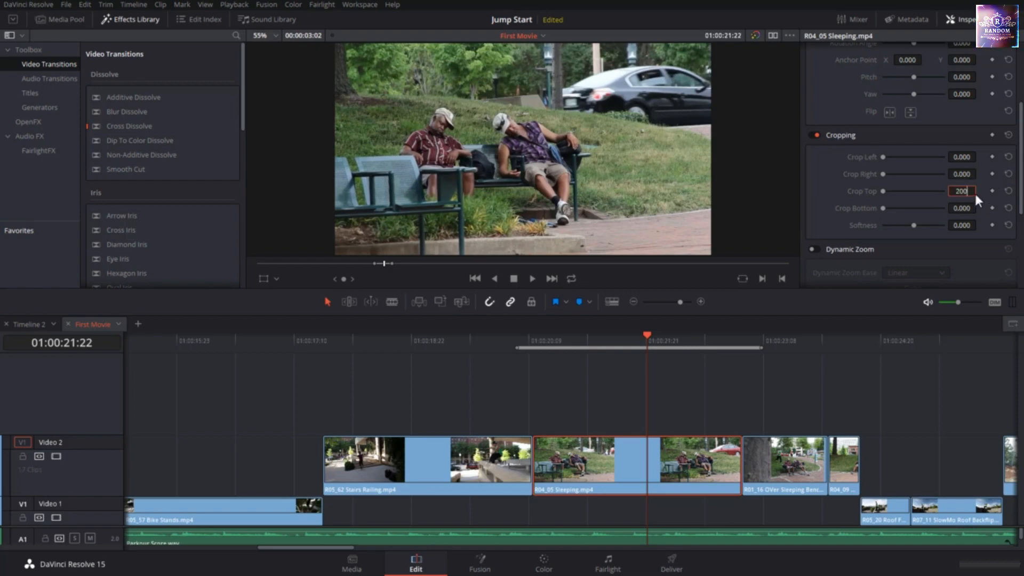
click(959, 209)
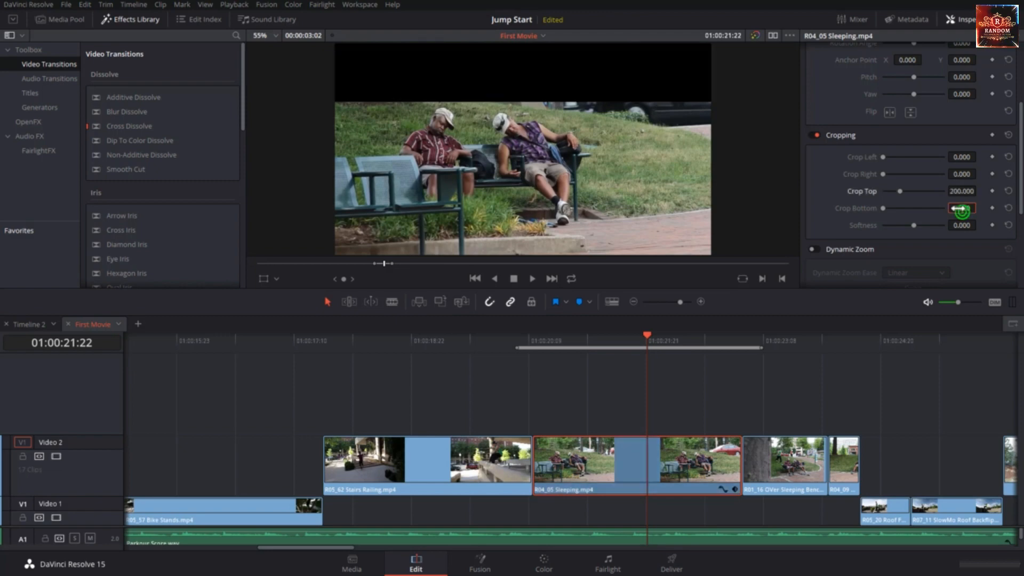
text(200)
key(Return)
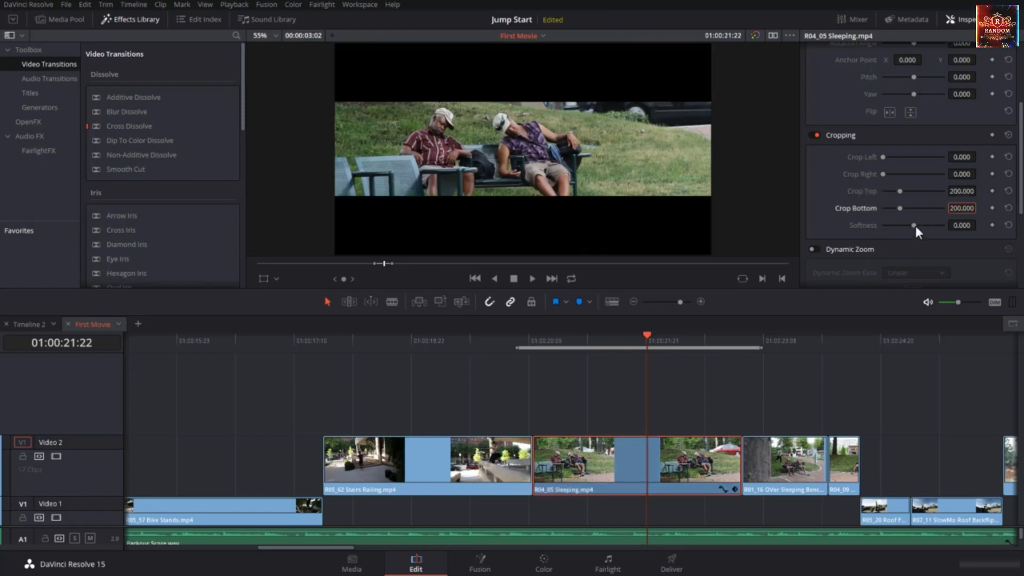
mouse_move(913, 224)
mouse_down()
mouse_move(926, 228)
mouse_move(894, 224)
mouse_move(903, 225)
mouse_up()
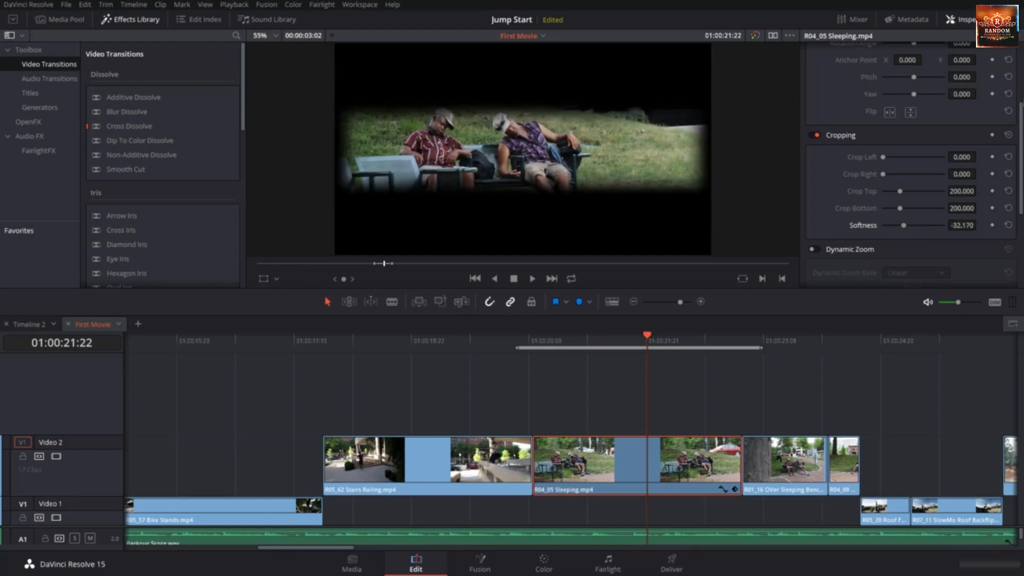
click(1009, 134)
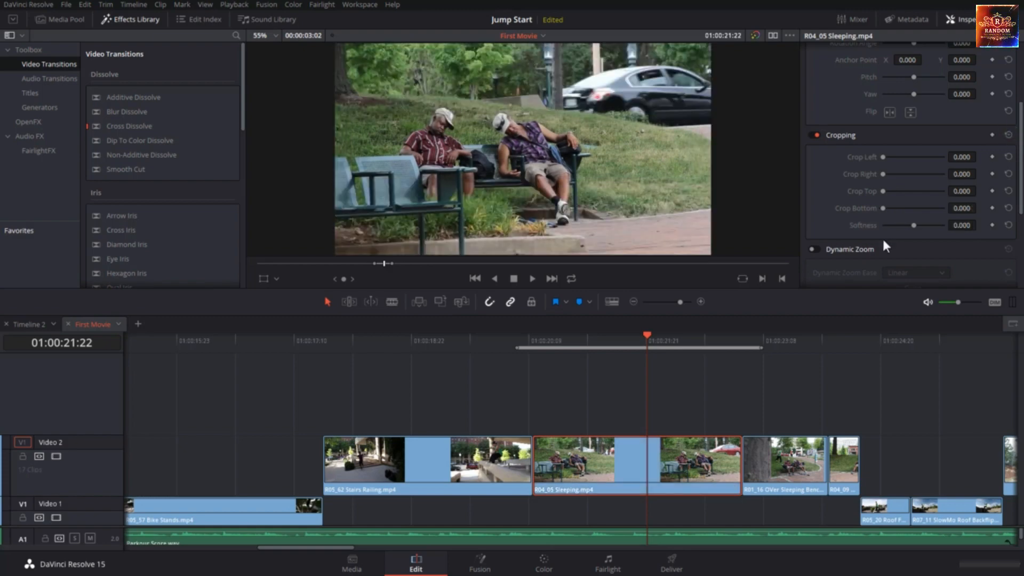
Step: Enable Dynamic Zoom on the Sleeping clip and preview it with looped playback
scroll(882, 236, down, 3)
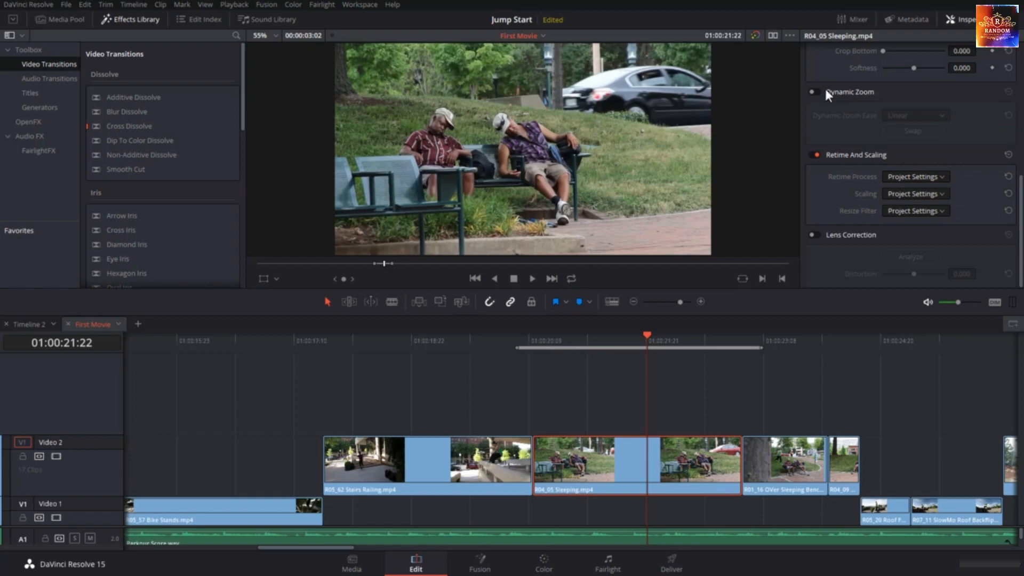
click(816, 91)
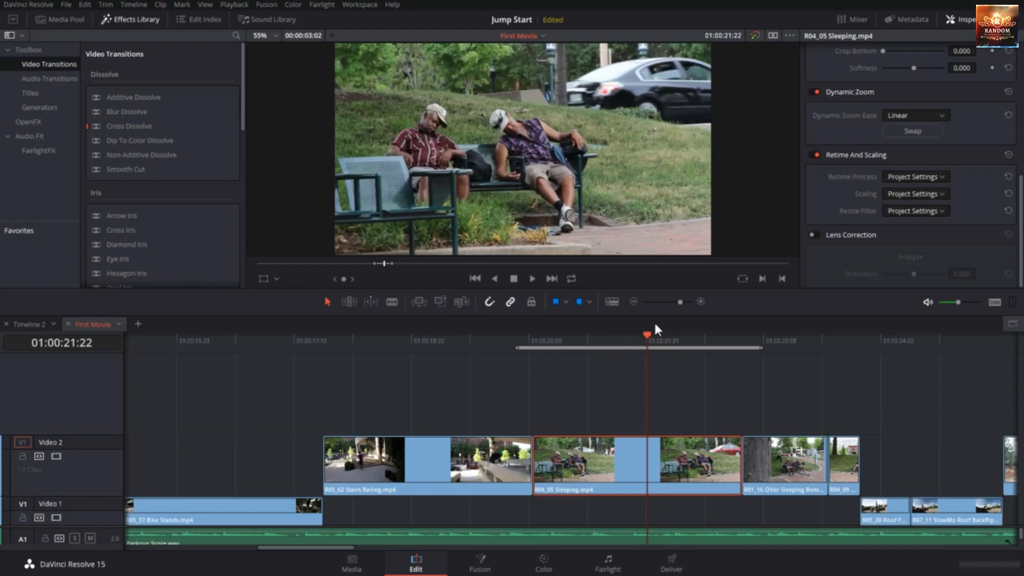
key(slash)
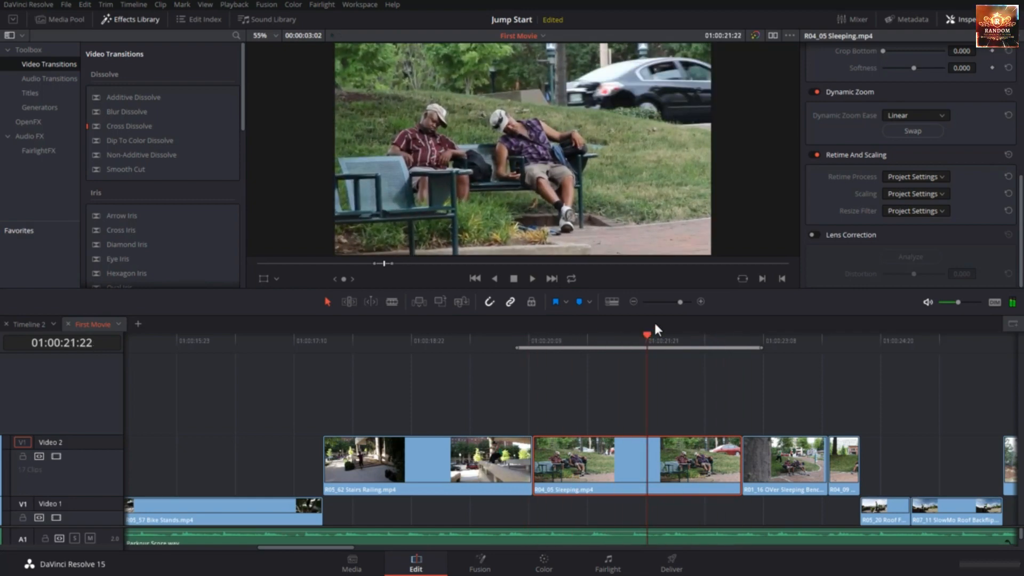
key(slash)
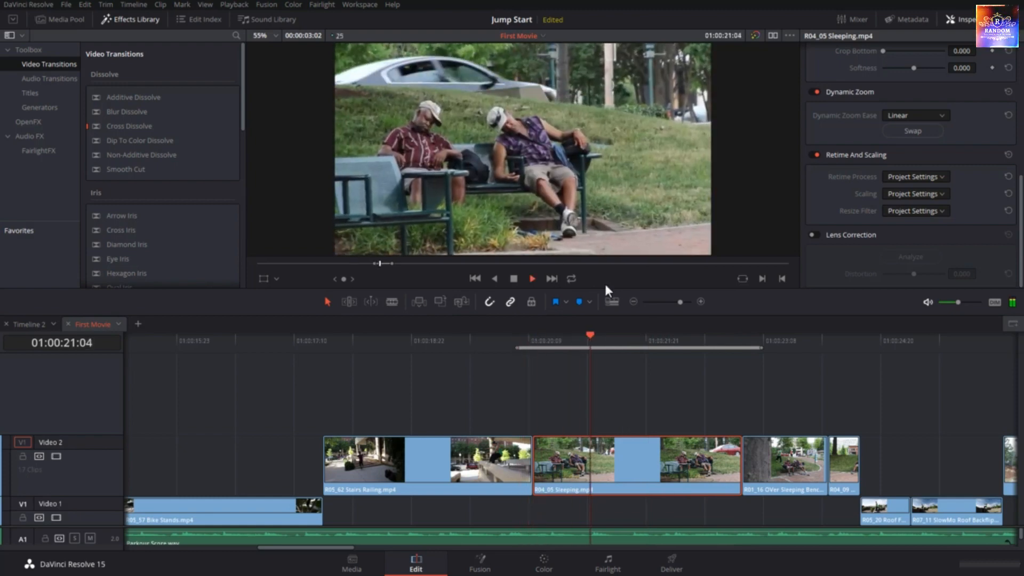
click(573, 281)
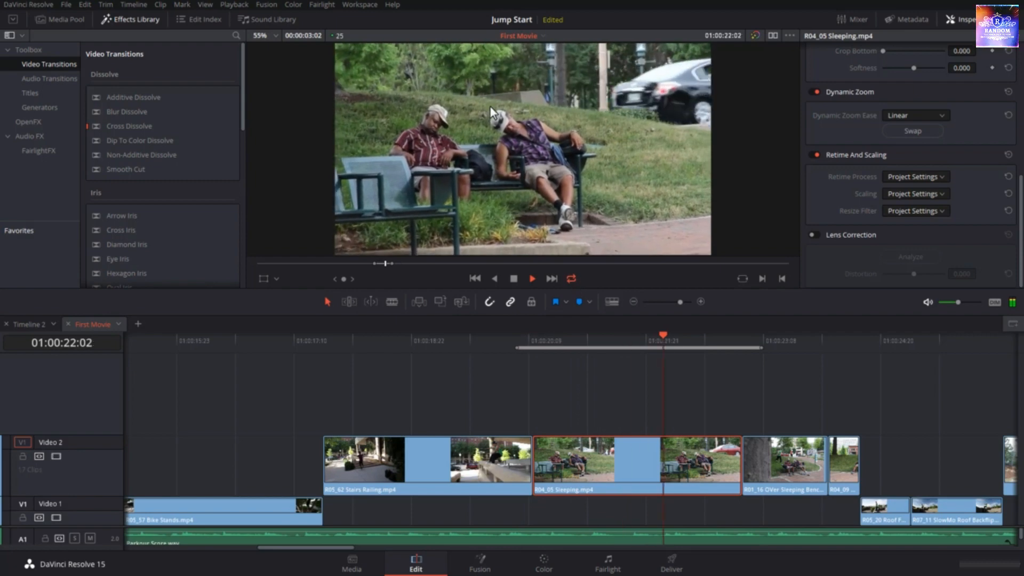
key(space)
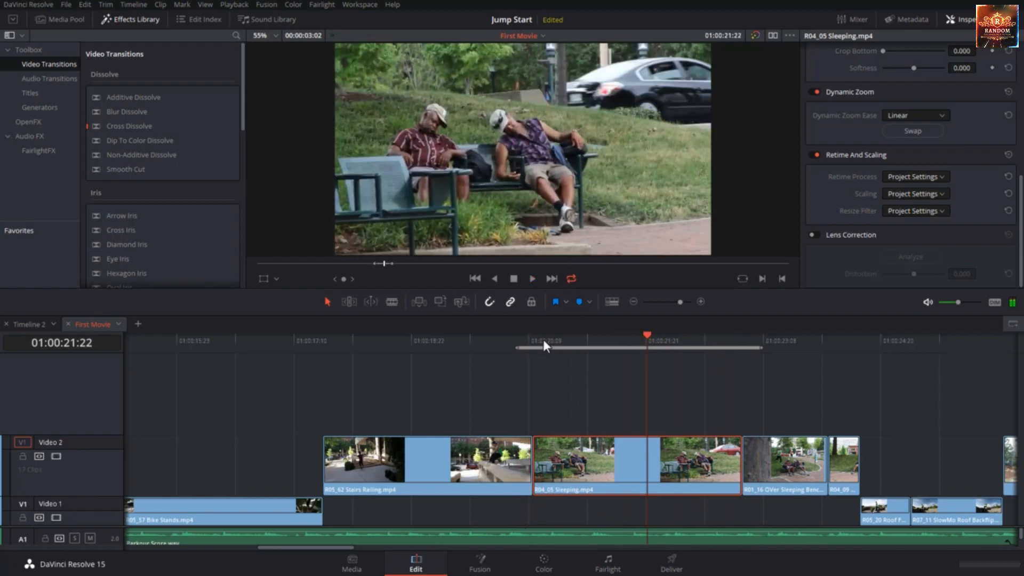
Step: Set the Dynamic Zoom Ease to Ease In and Out and play back the zoom
click(896, 115)
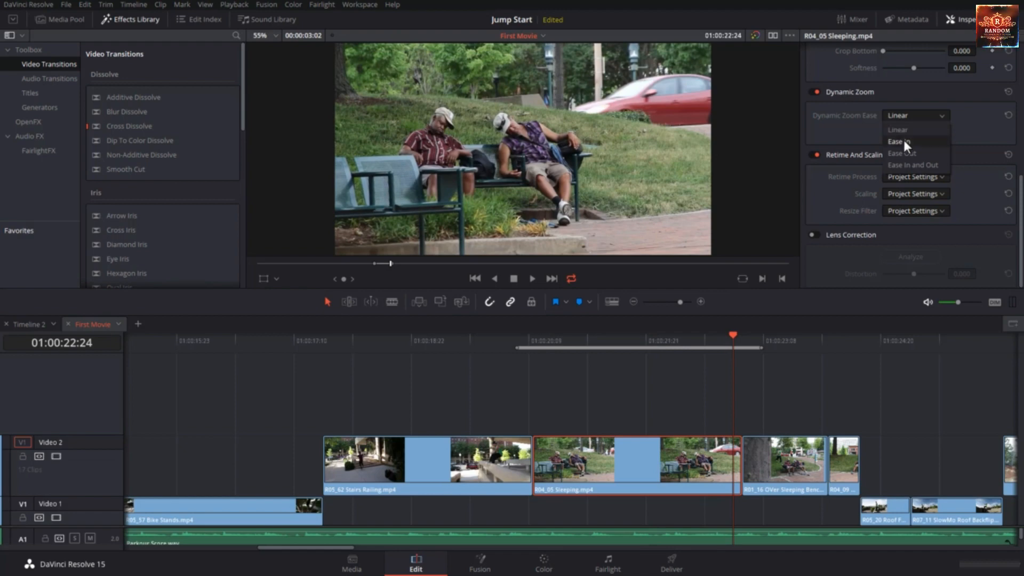
click(903, 167)
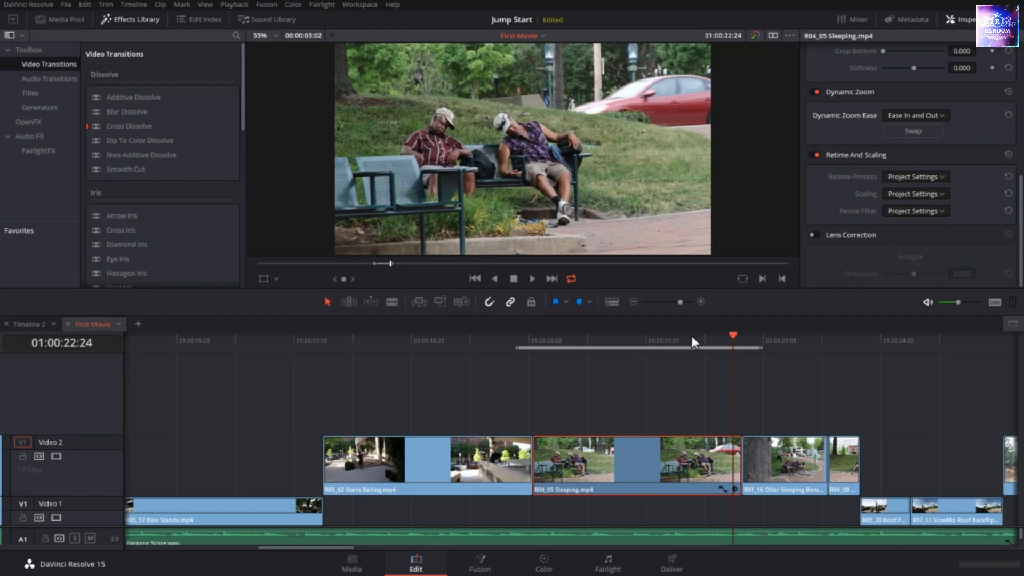
key(alt+slash)
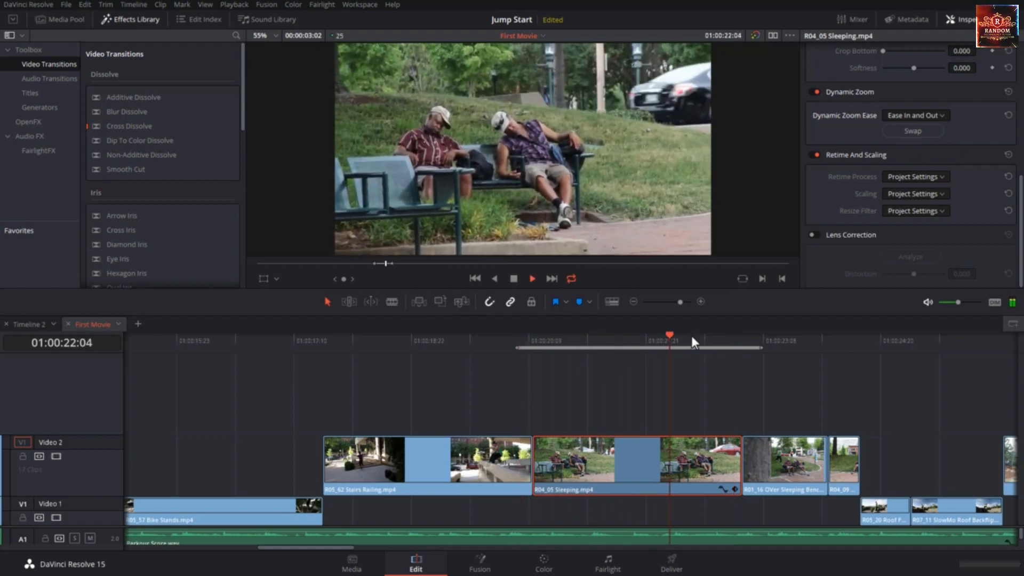
key(space)
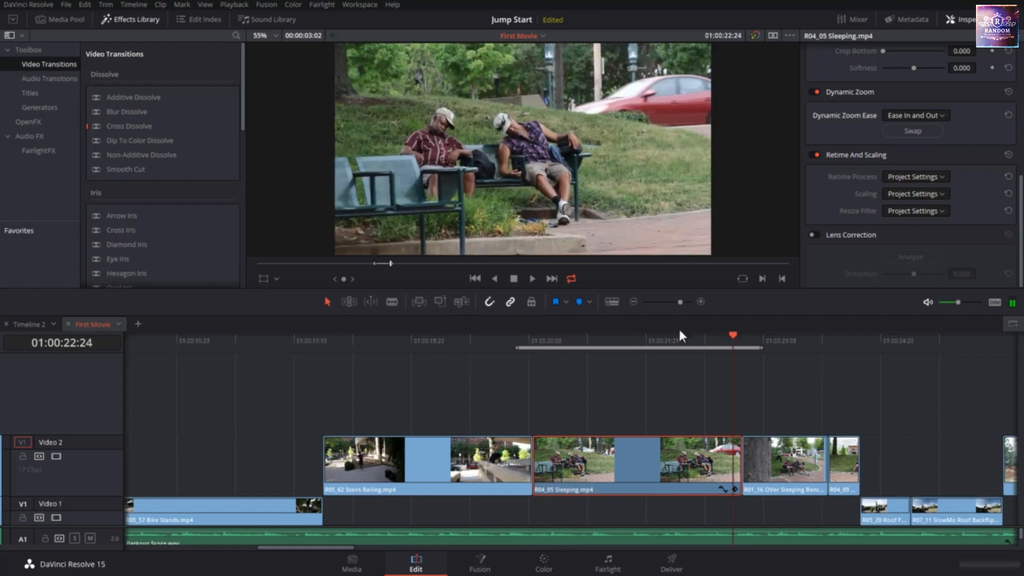
Step: Tighten the timeline's in and out range to the Sleeping clip's ends and preview the dynamic zoom from the clip's start
drag(517, 347, 532, 348)
drag(761, 346, 745, 348)
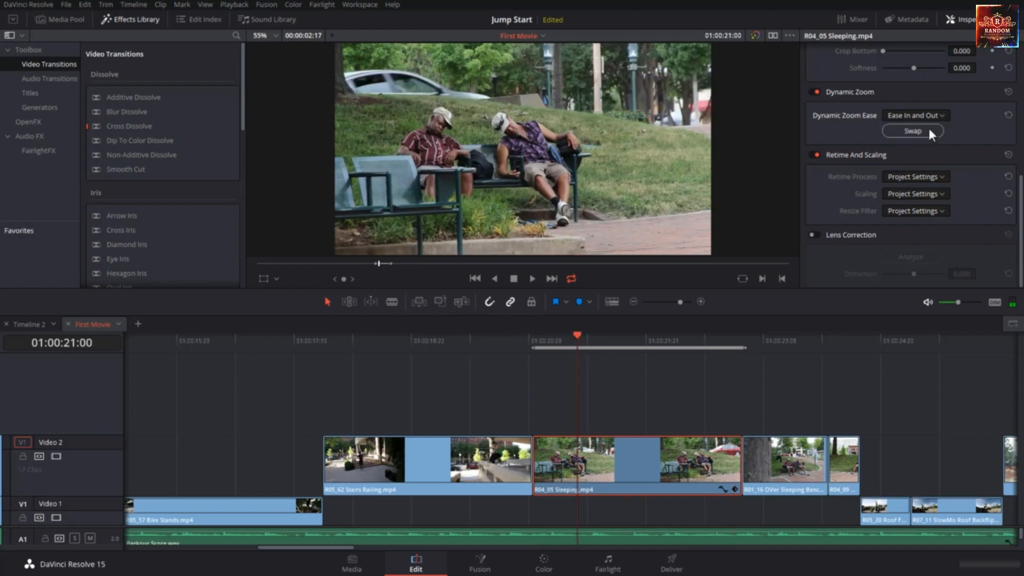
click(536, 339)
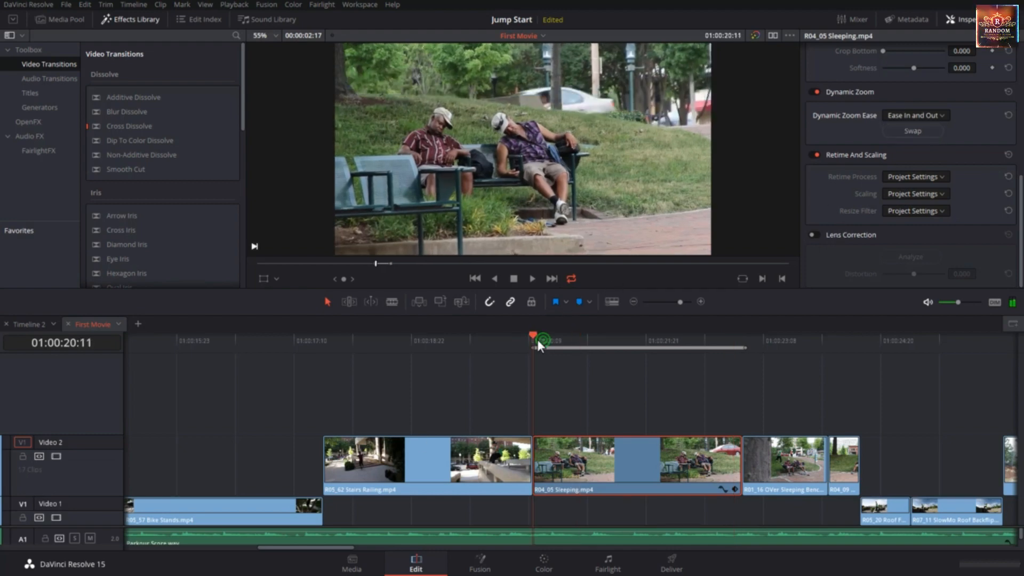
key(space)
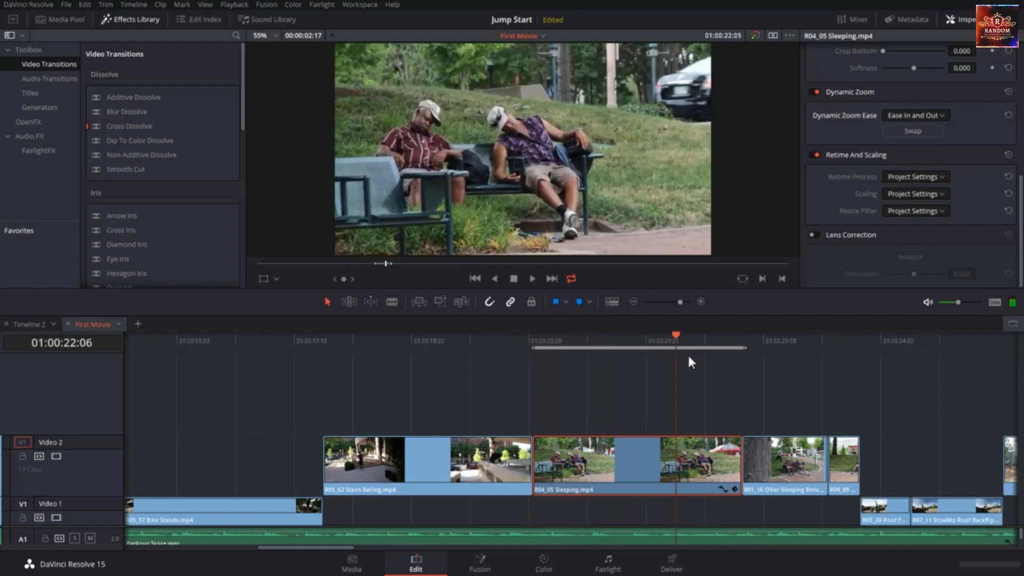
key(space)
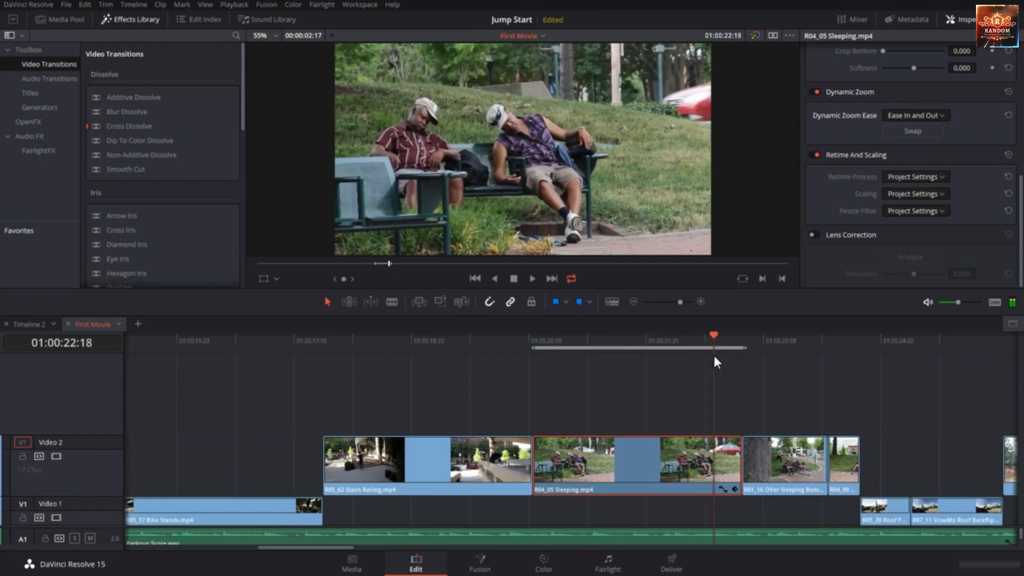
Step: Swap the Dynamic Zoom direction, check it by scrubbing through the Sleeping clip, and turn Dynamic Zoom off
click(914, 132)
drag(546, 338, 603, 364)
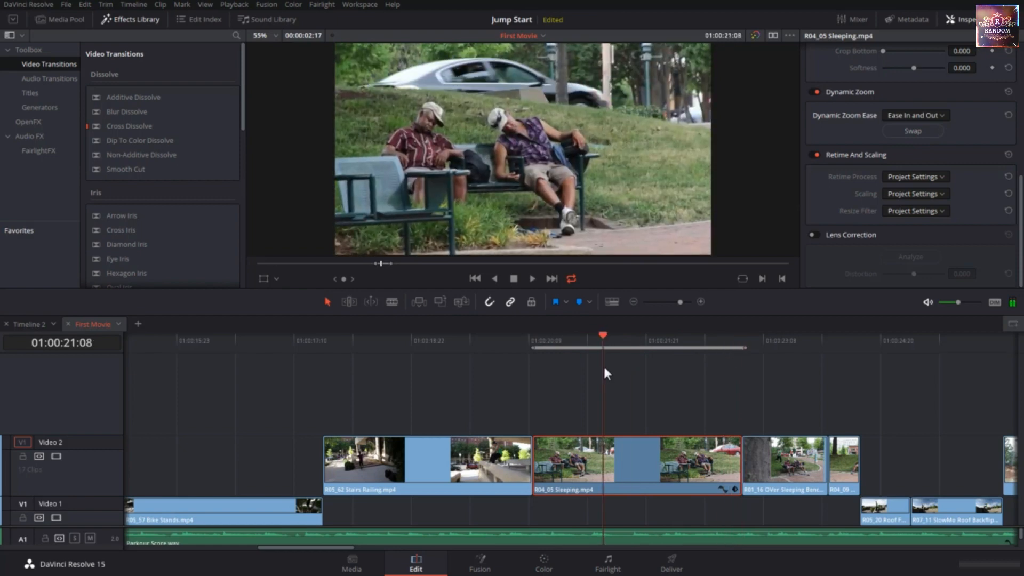
click(810, 92)
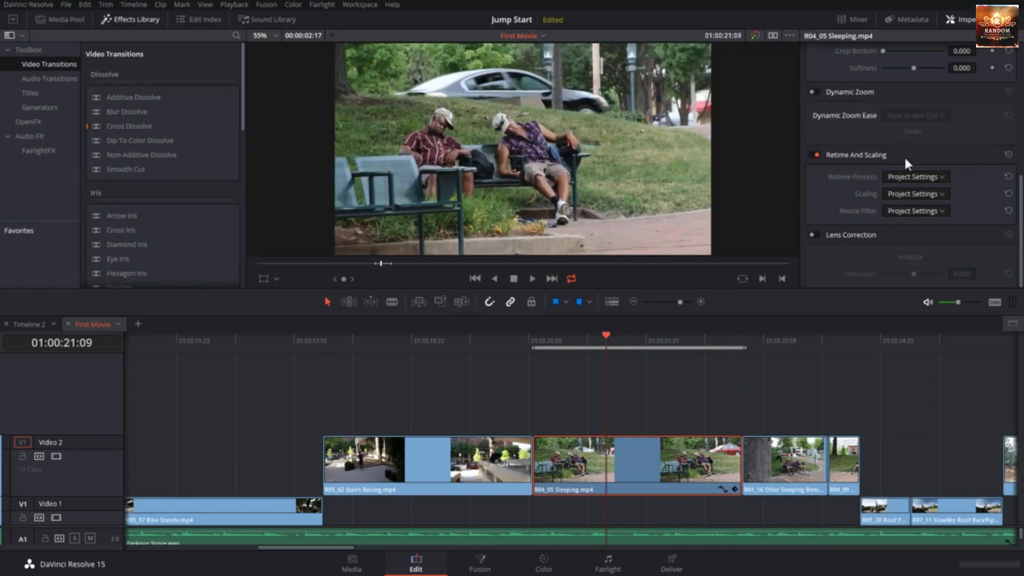
click(902, 174)
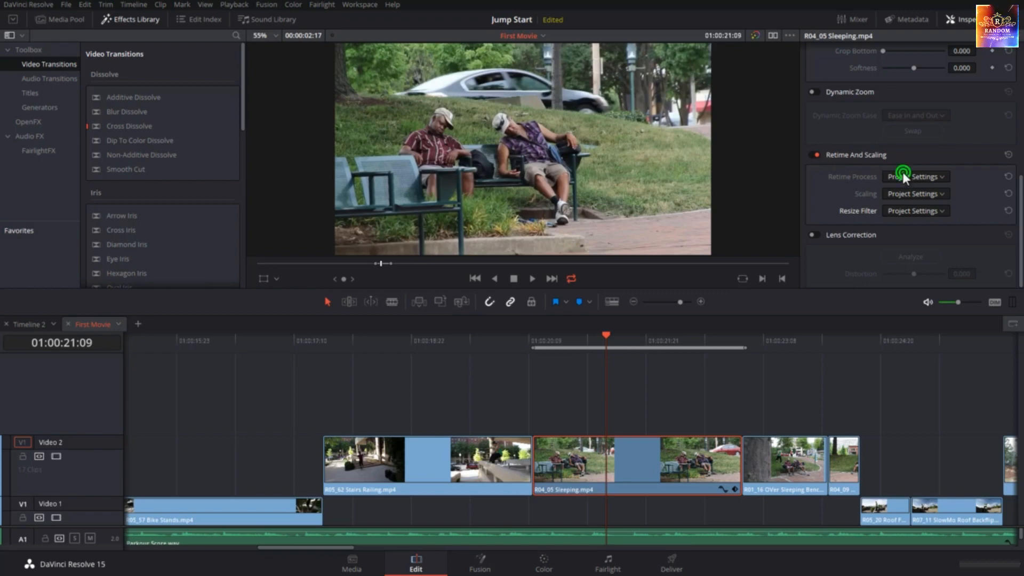
click(846, 181)
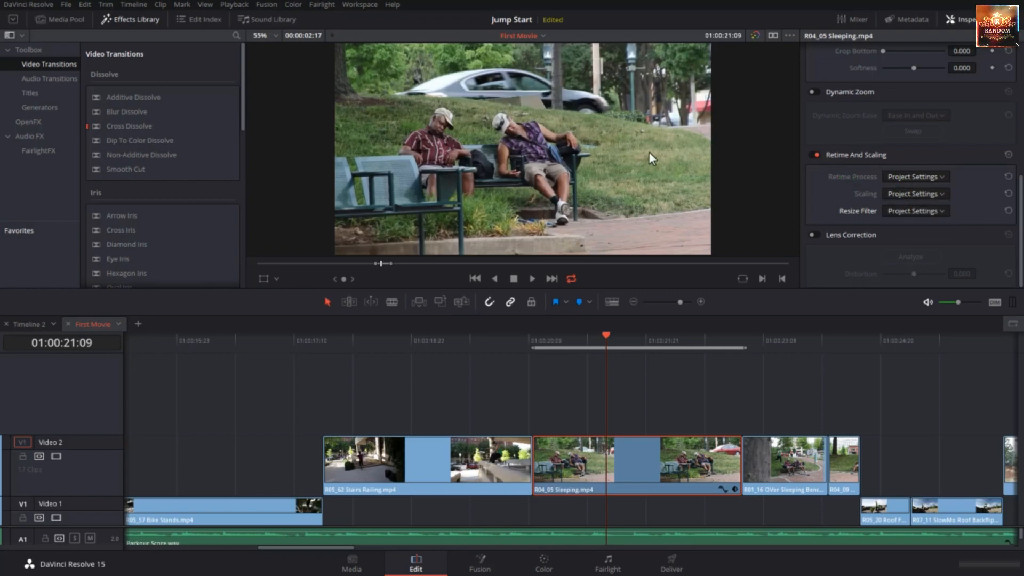
Step: Add a Position keyframe to the Sleeping clip at 01:00:21:11
scroll(873, 184, up, 10)
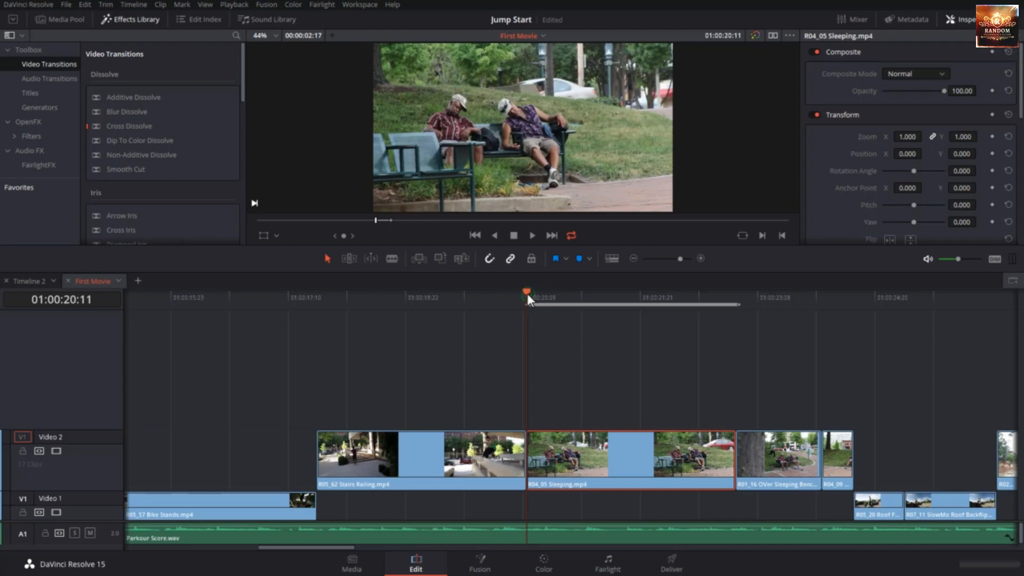
key(shift+Right)
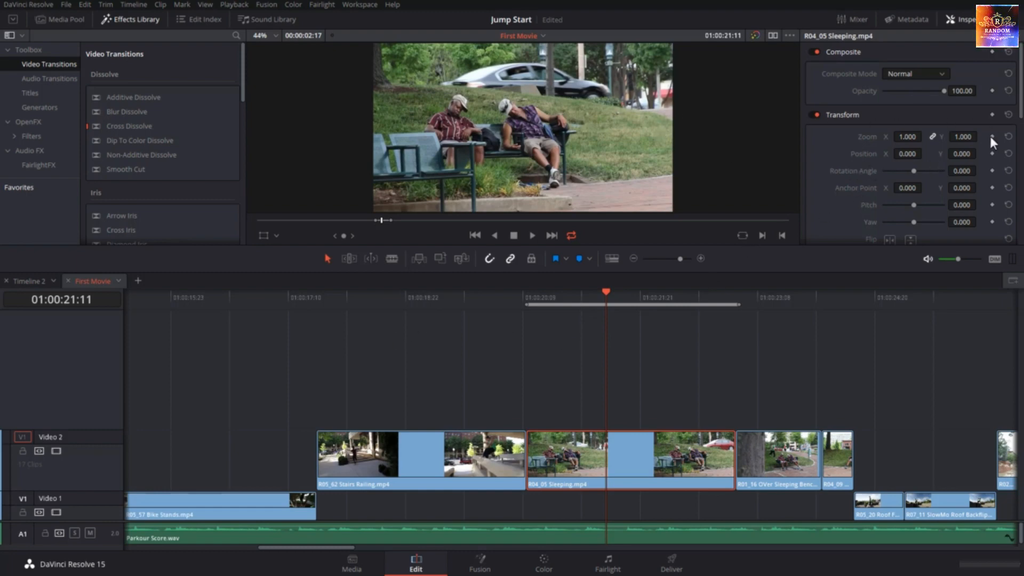
click(992, 154)
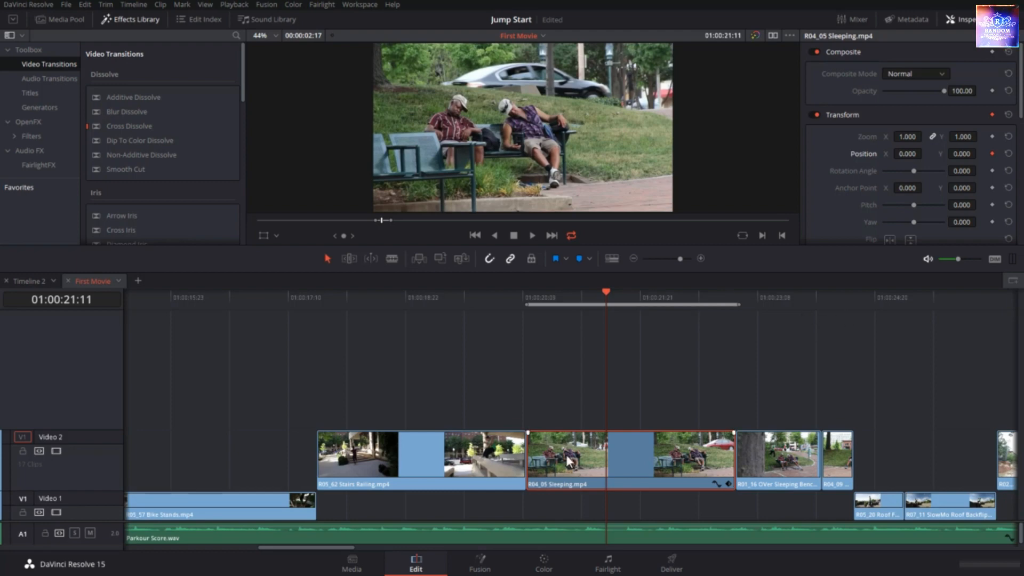
Step: Keyframe the Sleeping clip's Position X at -1280 on its first frame, 01:00:20:11, and preview the slide-in animation
key(Up)
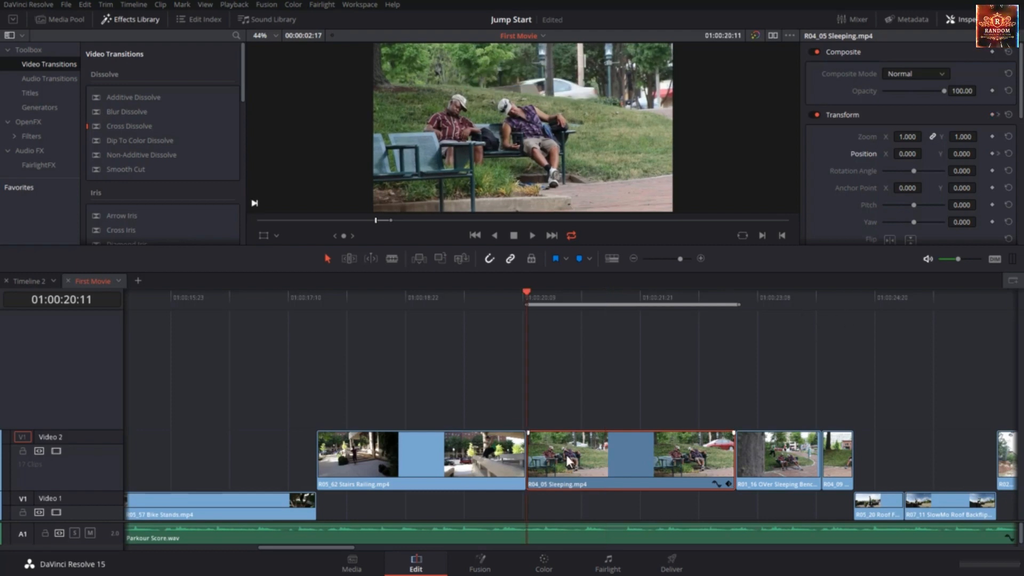
drag(907, 153, 822, 154)
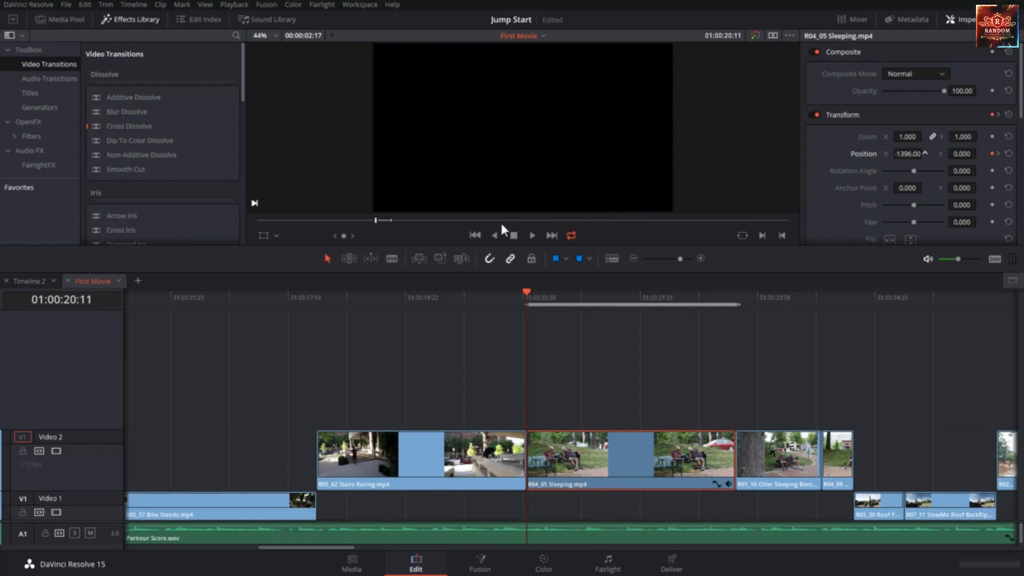
click(908, 154)
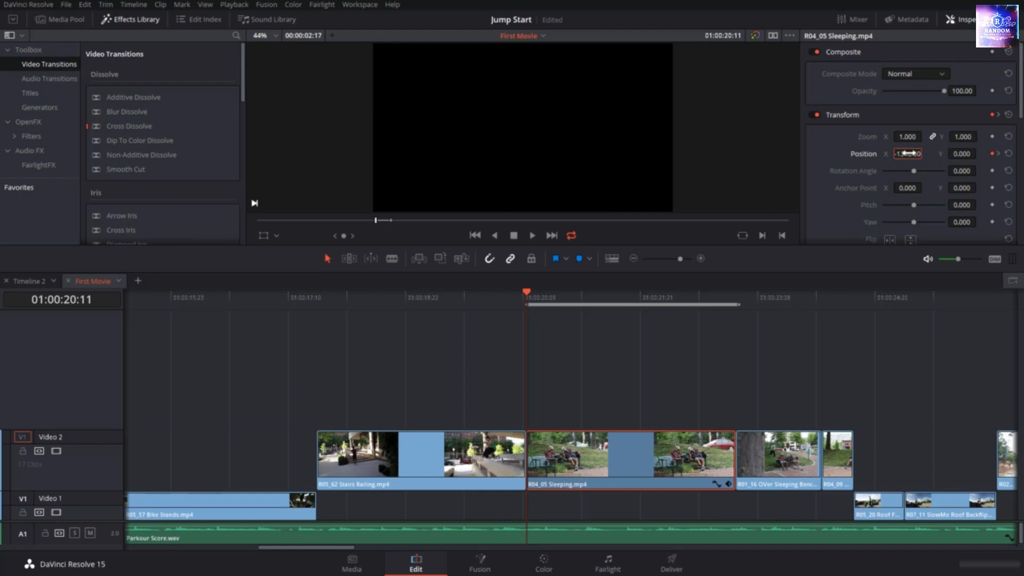
text(-1280)
key(Return)
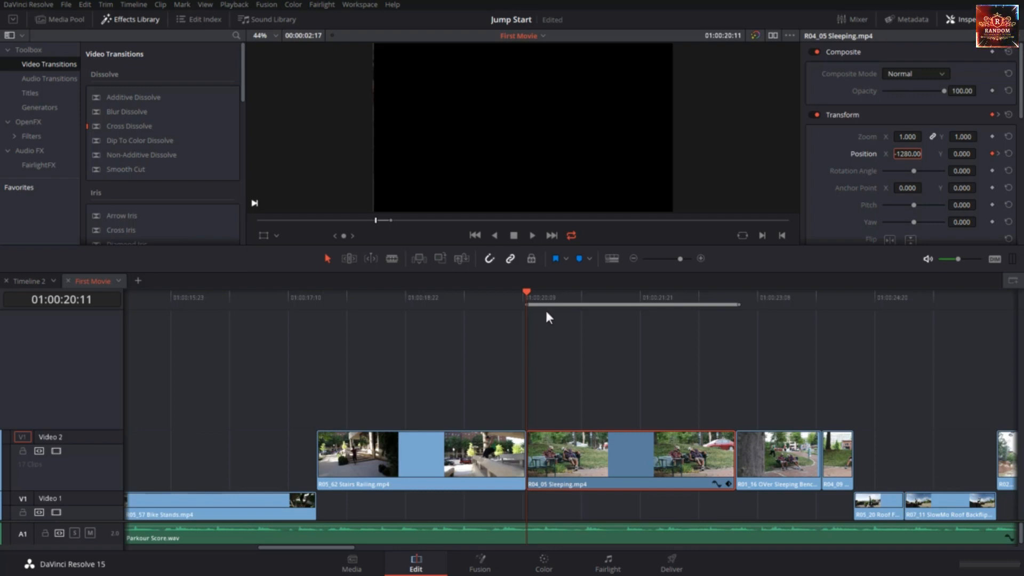
drag(526, 292, 579, 314)
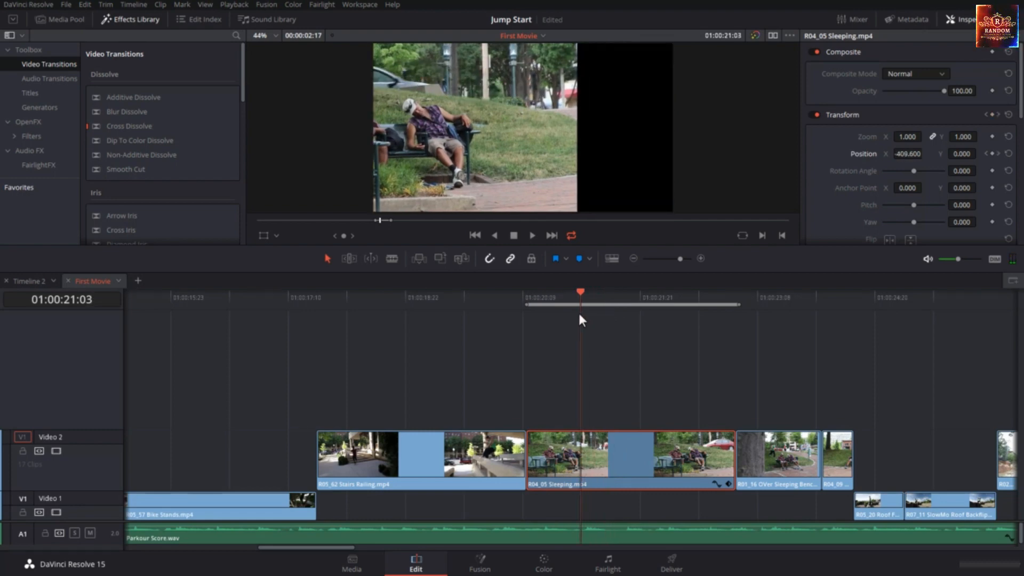
key(space)
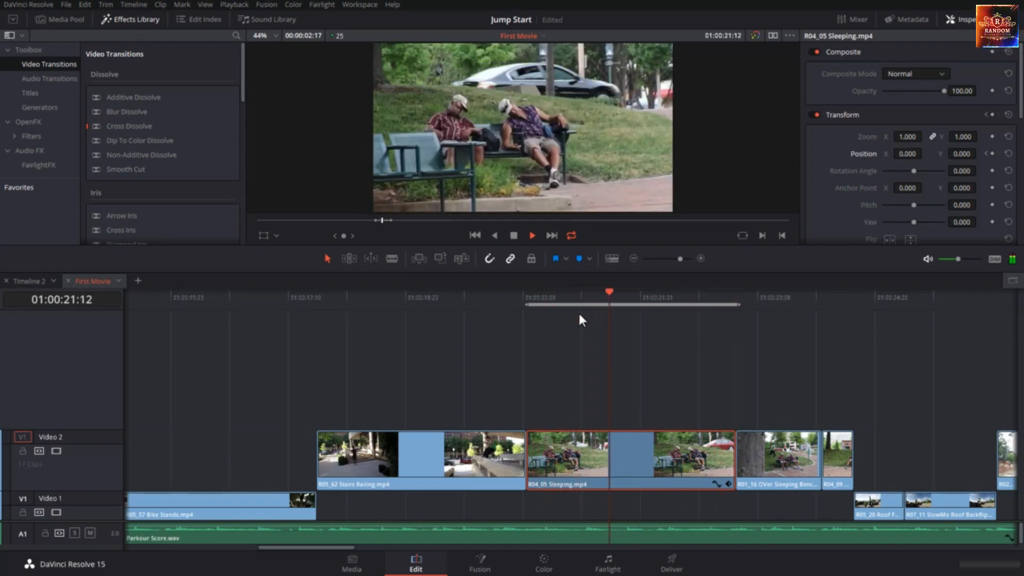
Step: Stop playback, show the keyframe tracks beneath the Sleeping clip, and expand its Transform track to the Position keyframes
click(579, 312)
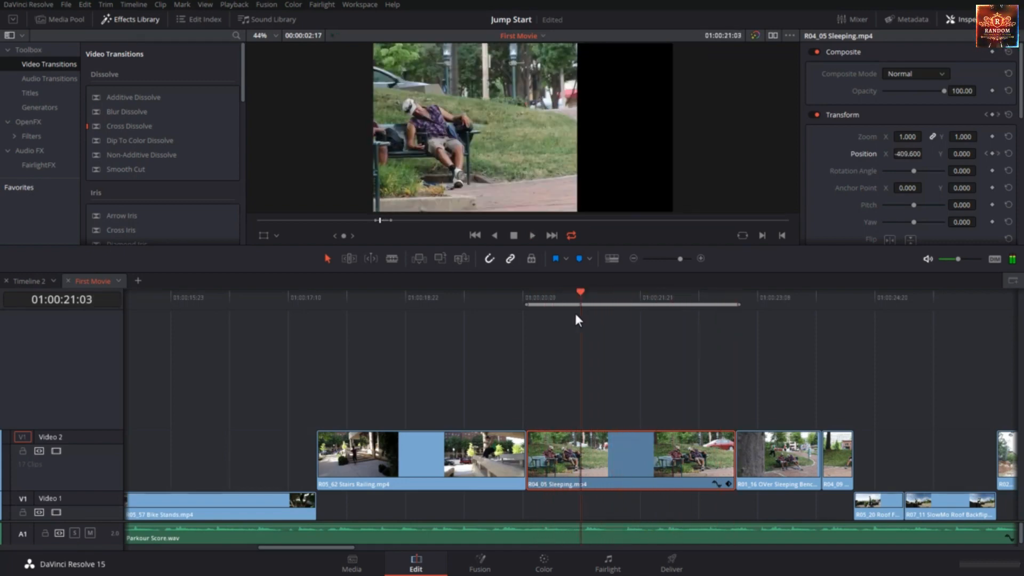
click(728, 484)
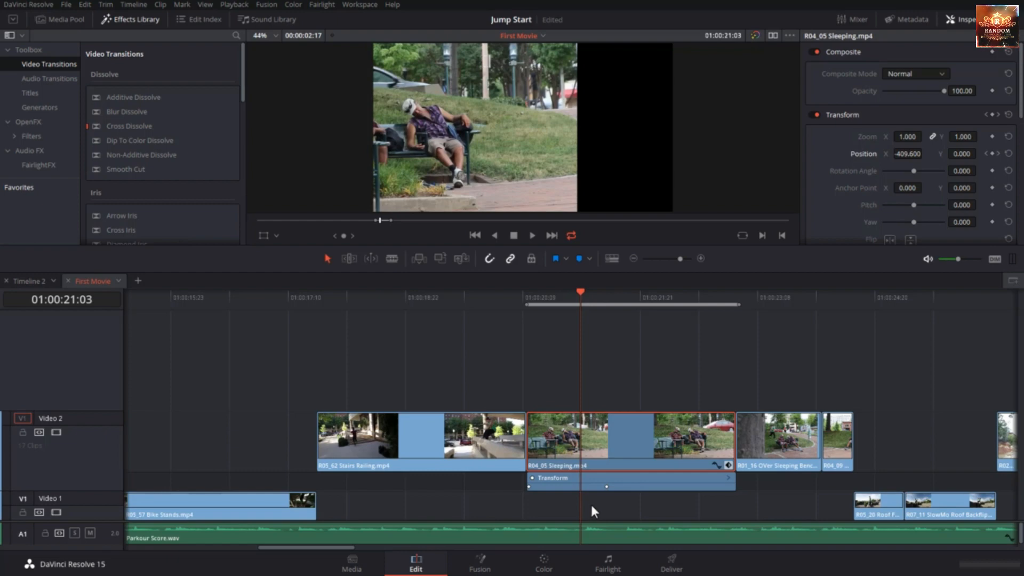
click(728, 479)
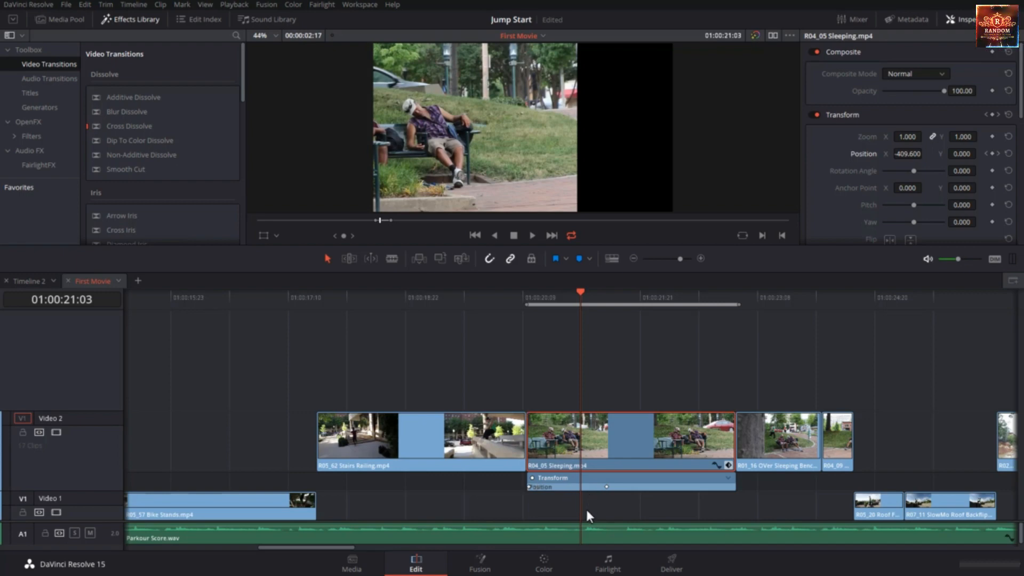
Step: Check the Sleeping clip's Position keyframes by scrubbing to the second one and jumping back and forth between both
drag(581, 291, 601, 303)
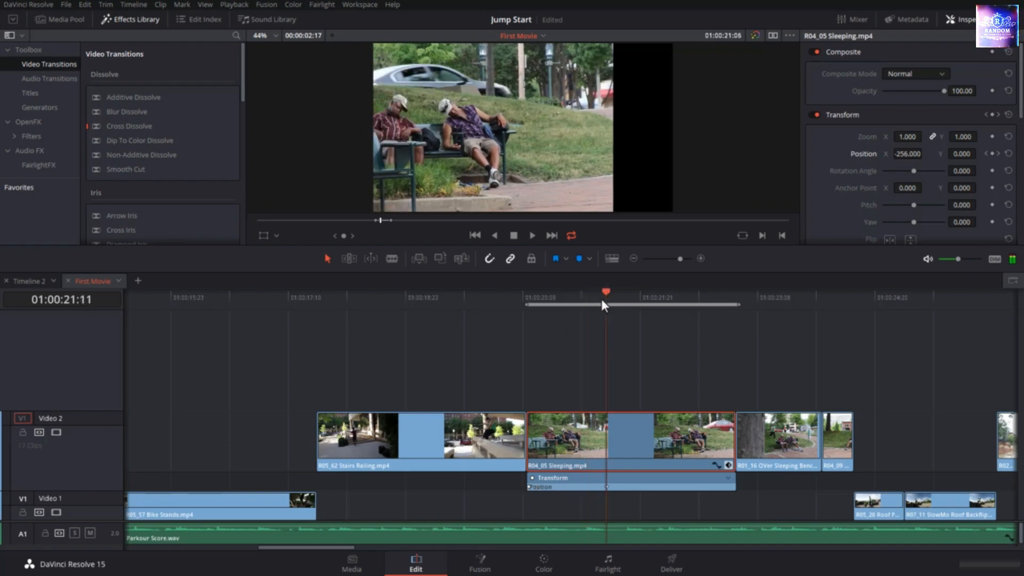
click(987, 153)
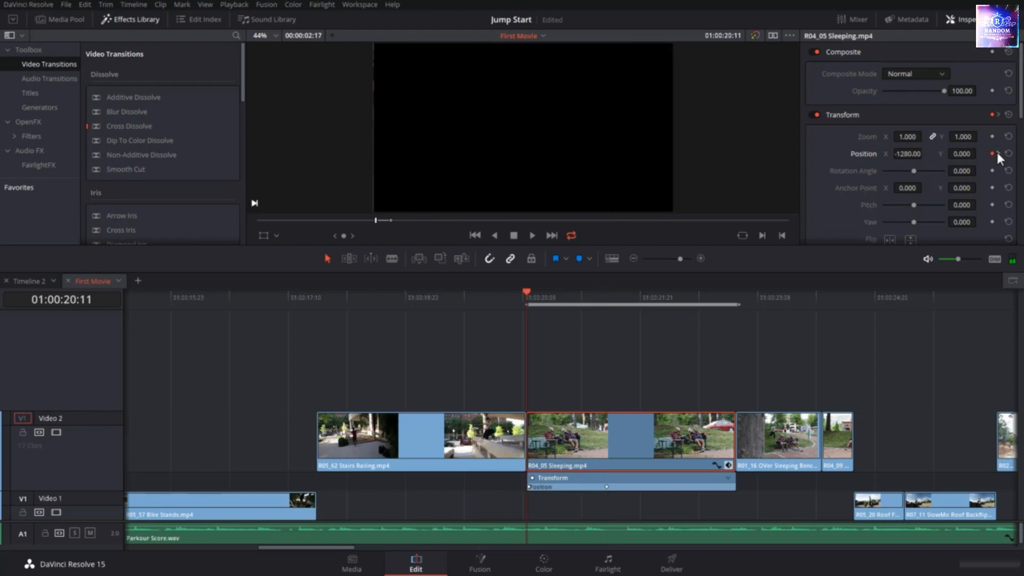
click(997, 154)
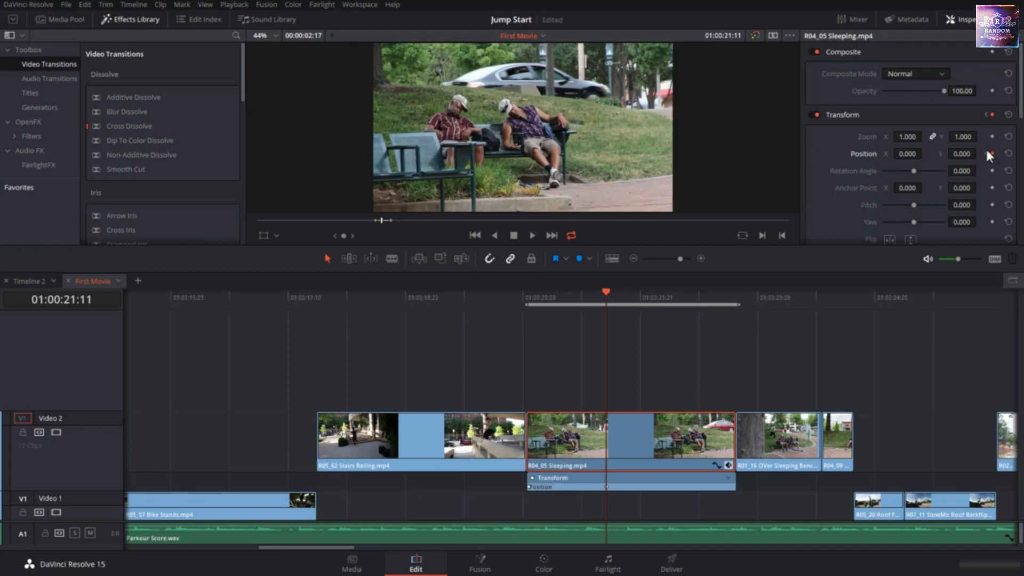
click(986, 153)
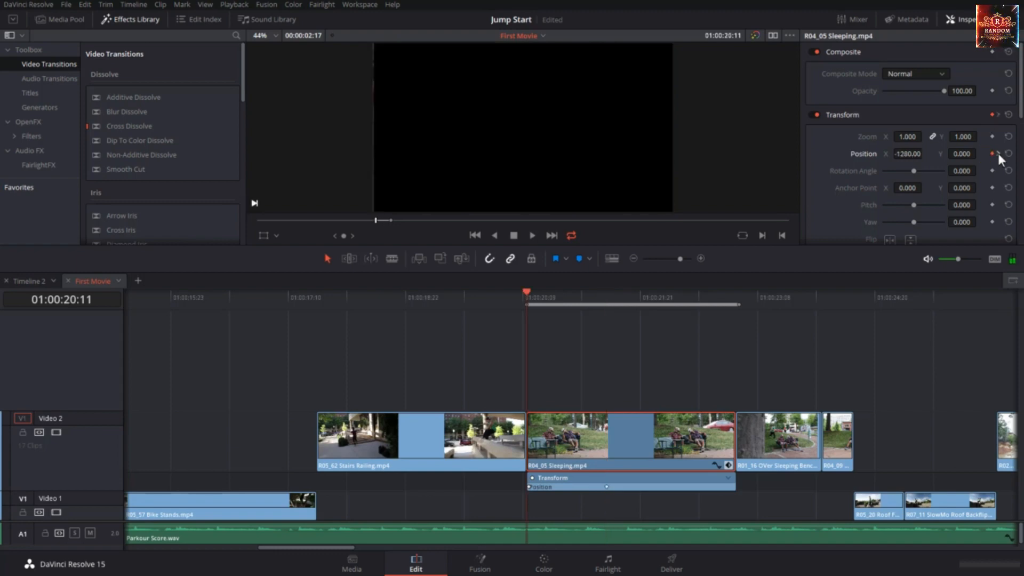
click(998, 153)
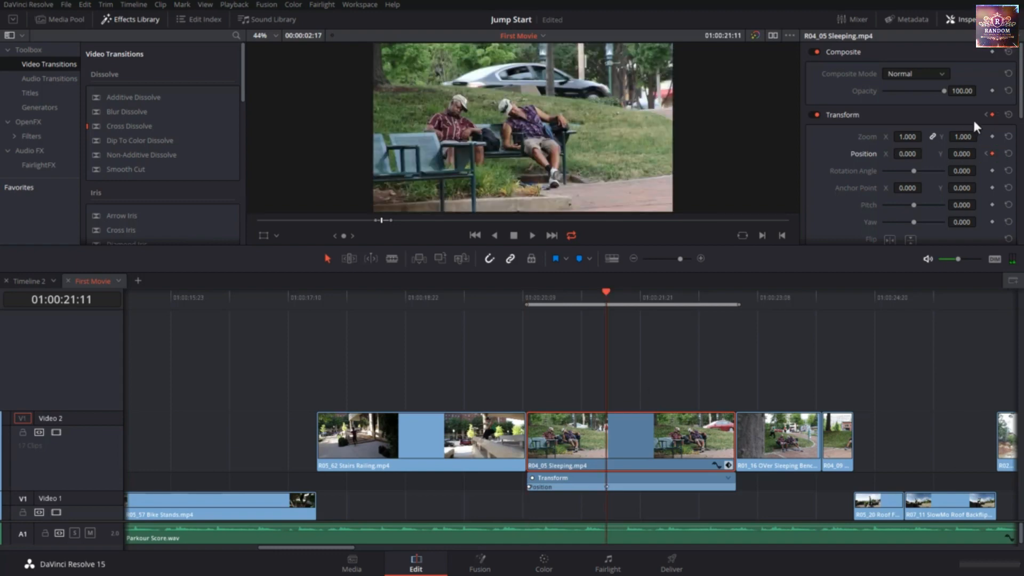
Step: Keyframe the Sleeping clip's Opacity at 100 at 01:00:21:11 and at 0 at 01:00:20:11, and preview the fade-in
click(993, 89)
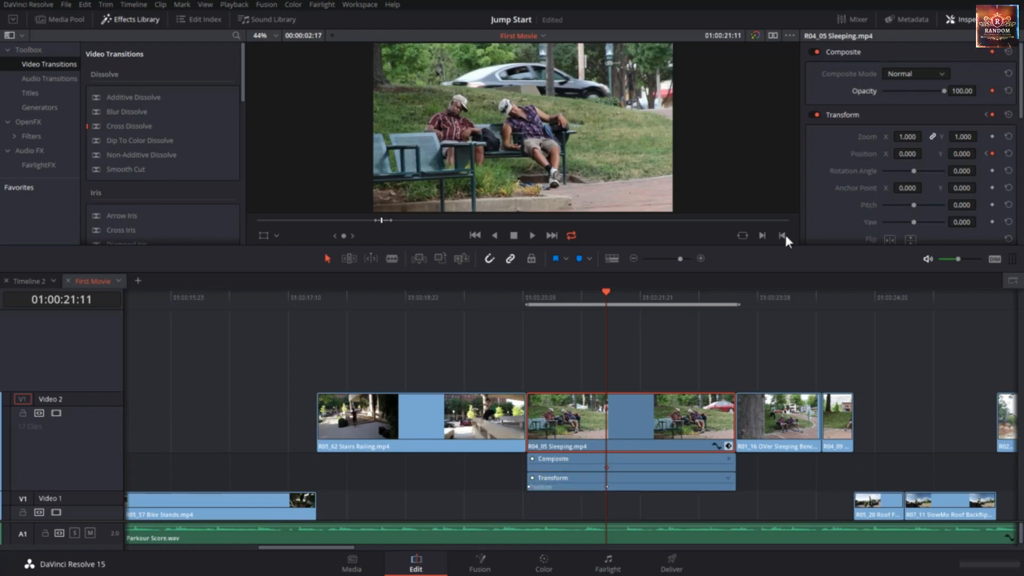
click(987, 153)
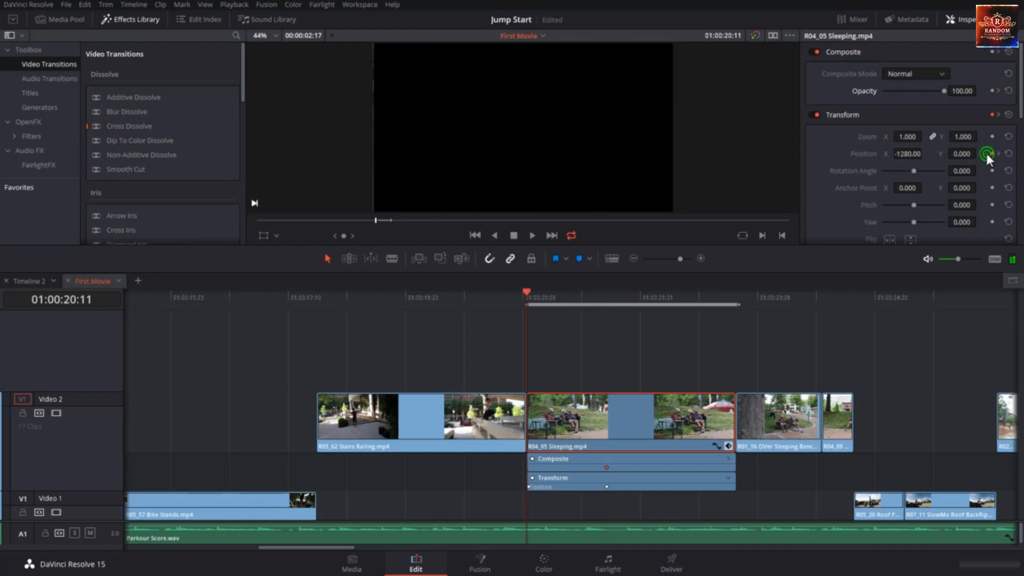
drag(960, 91, 925, 91)
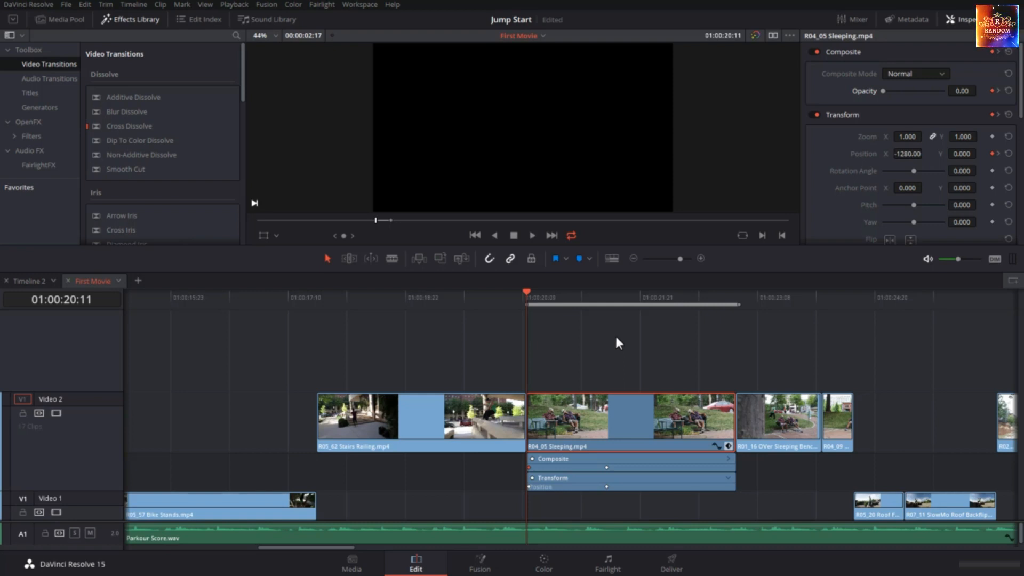
key(space)
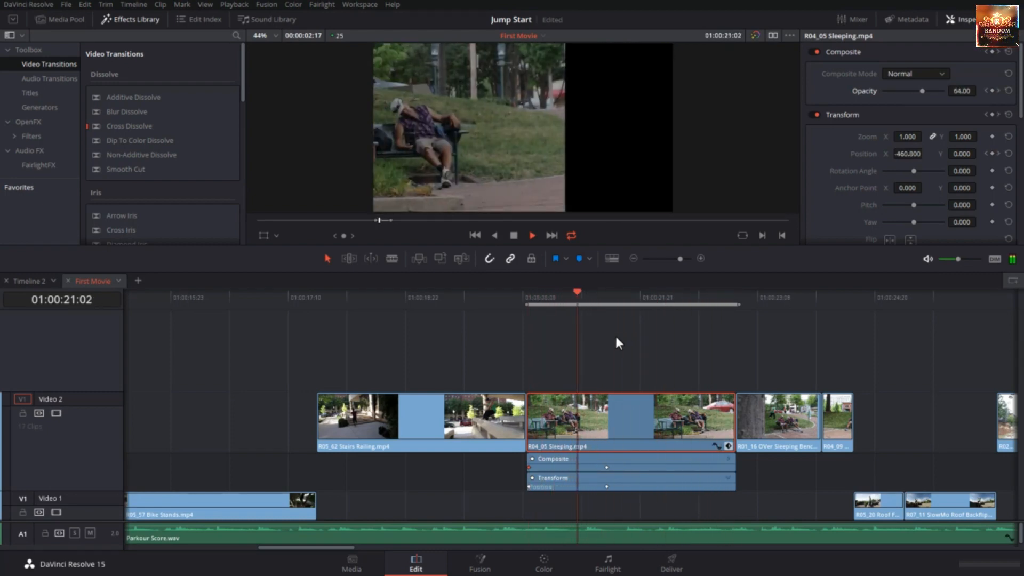
key(space)
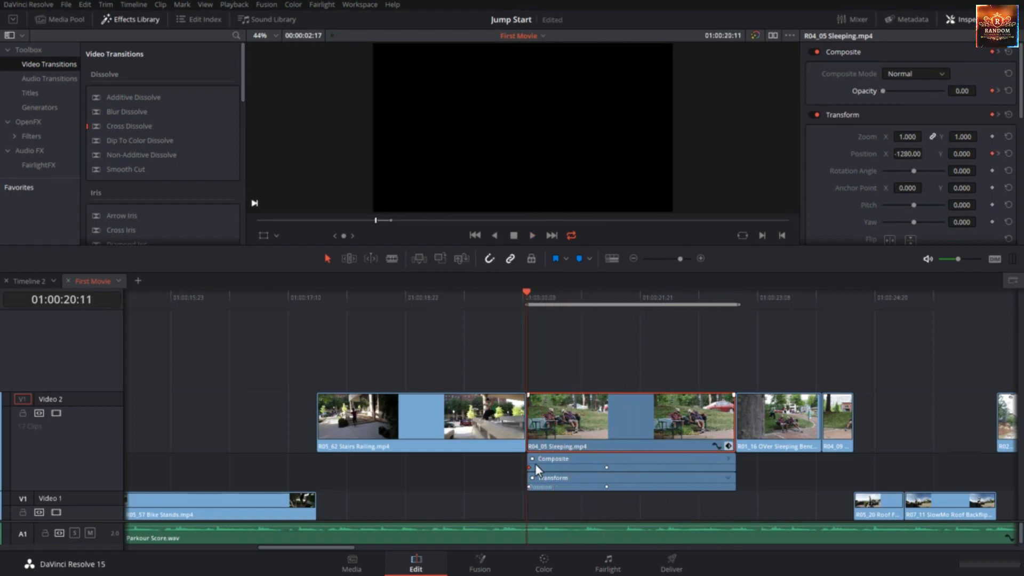
Step: Expand the Sleeping clip's Composite track to show the Opacity keyframes, and preview the combined fade and slide
click(728, 458)
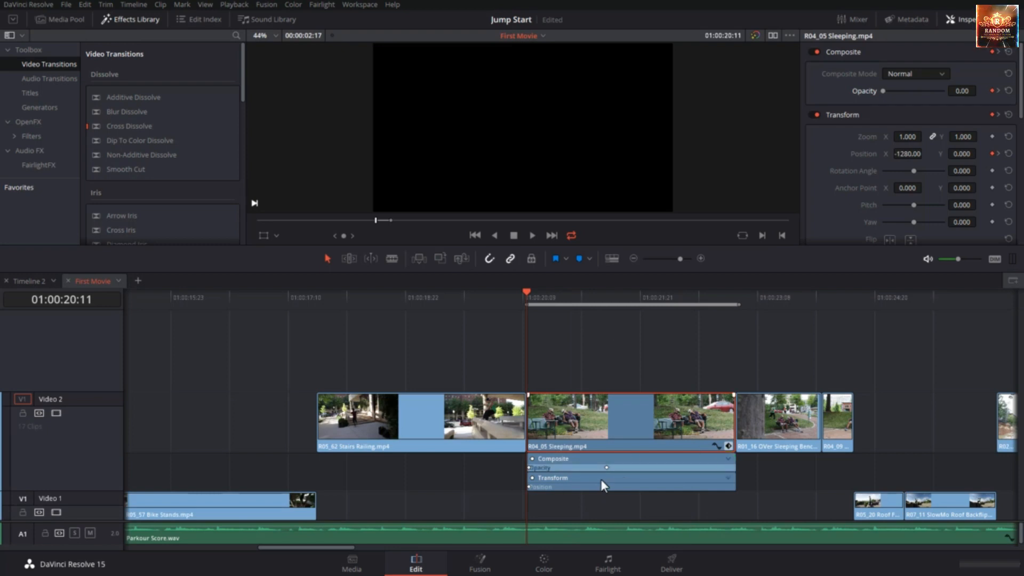
key(space)
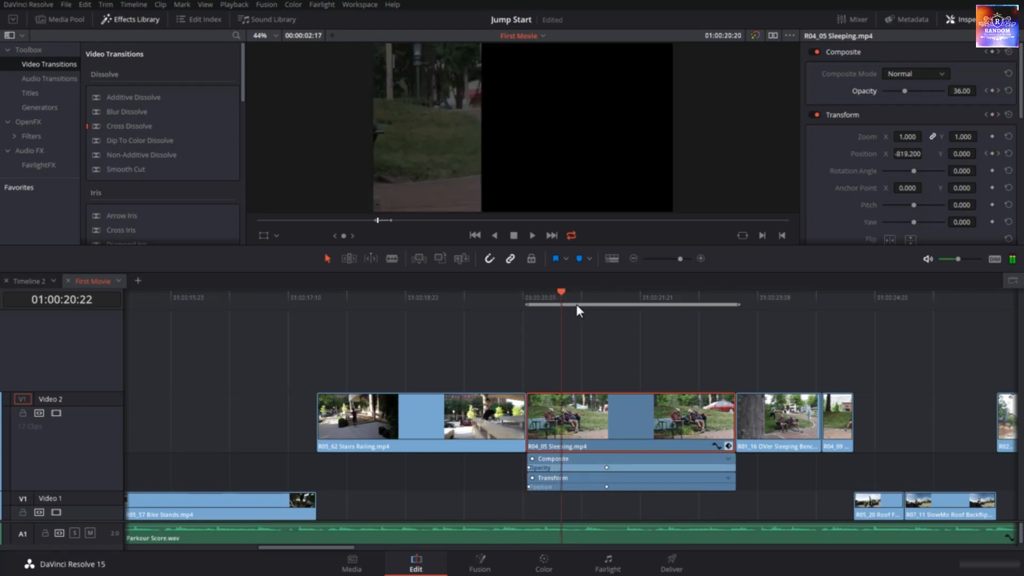
key(space)
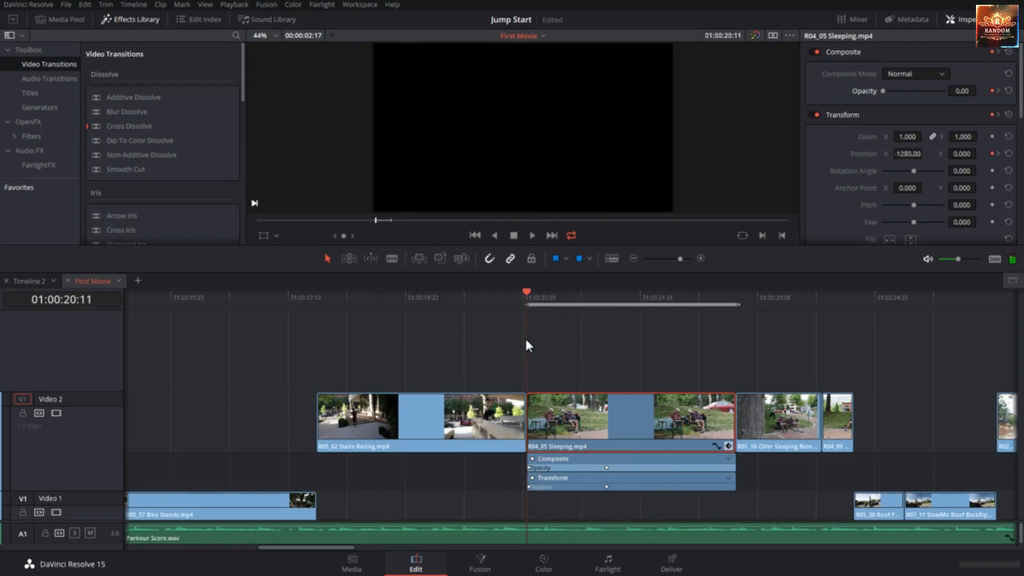
Step: Keyframe the Sleeping clip's Zoom at 1.000 at 01:00:21:11 and at 0.000 at 01:00:20:11, and preview the animation
click(998, 153)
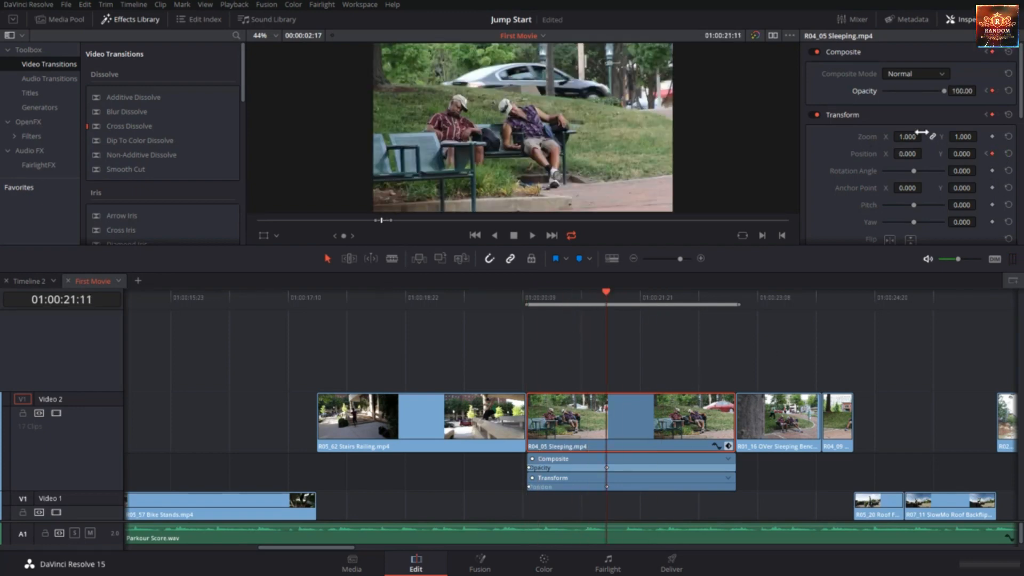
click(992, 136)
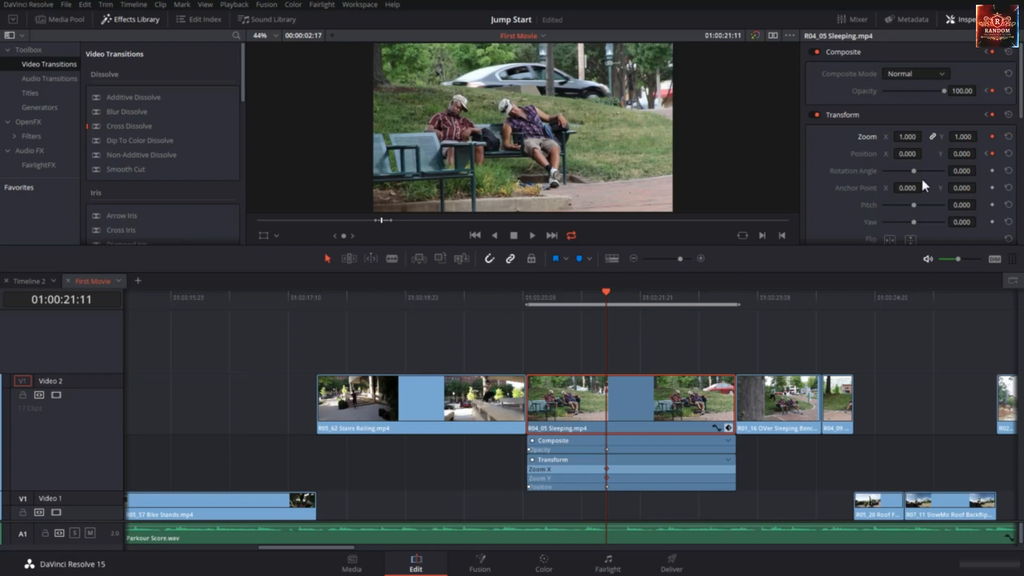
click(986, 153)
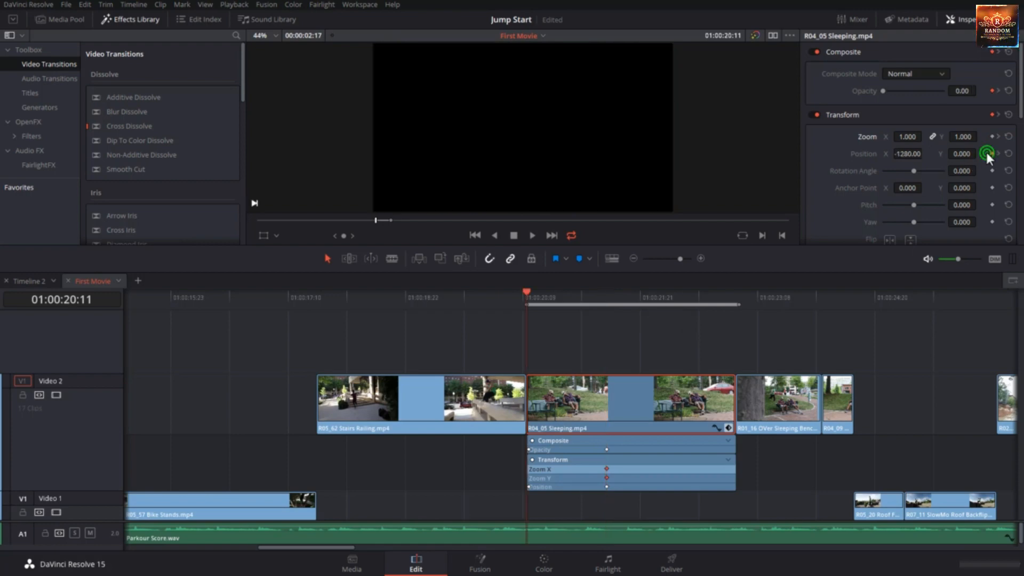
click(906, 137)
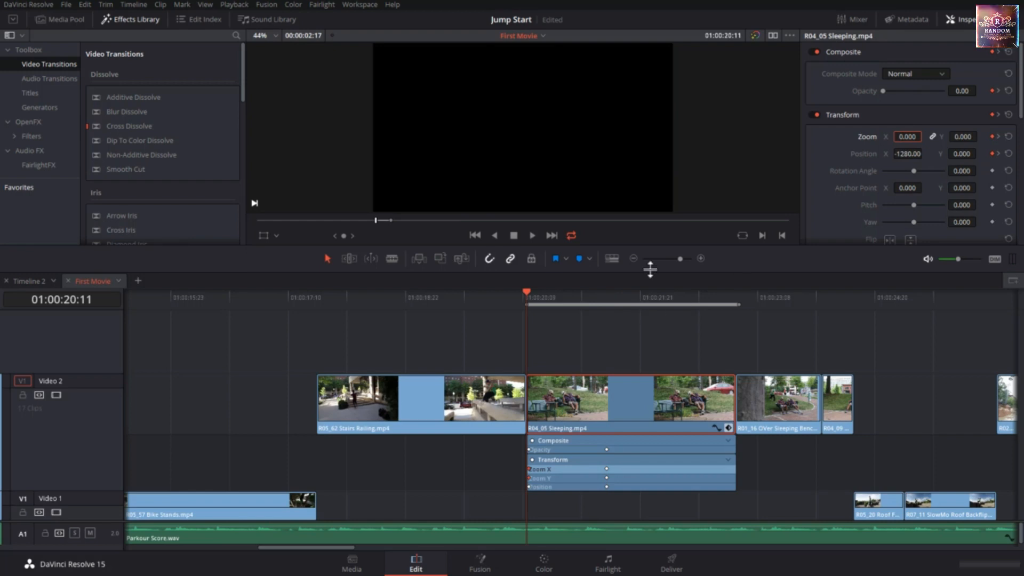
key(space)
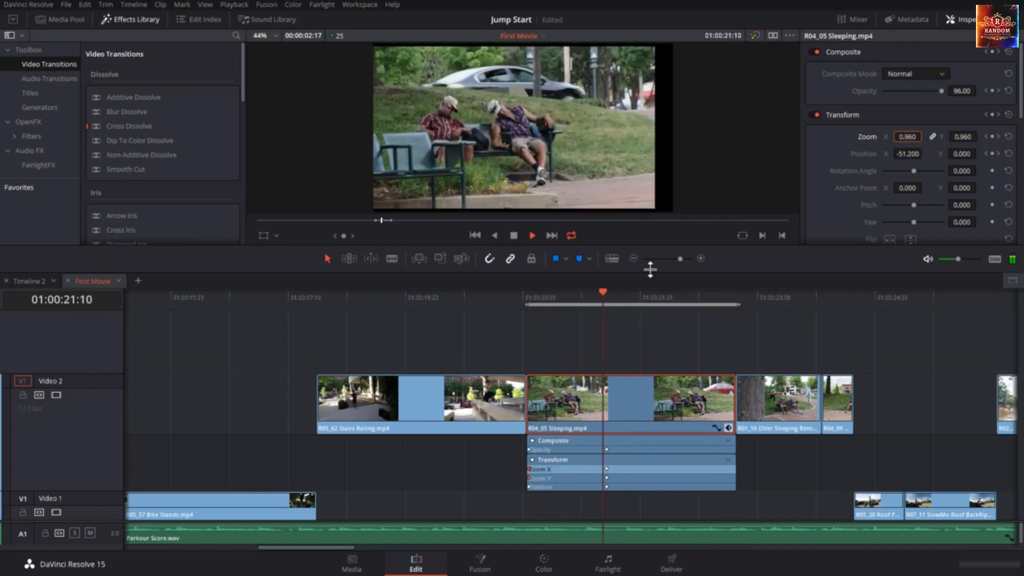
key(space)
drag(580, 292, 587, 298)
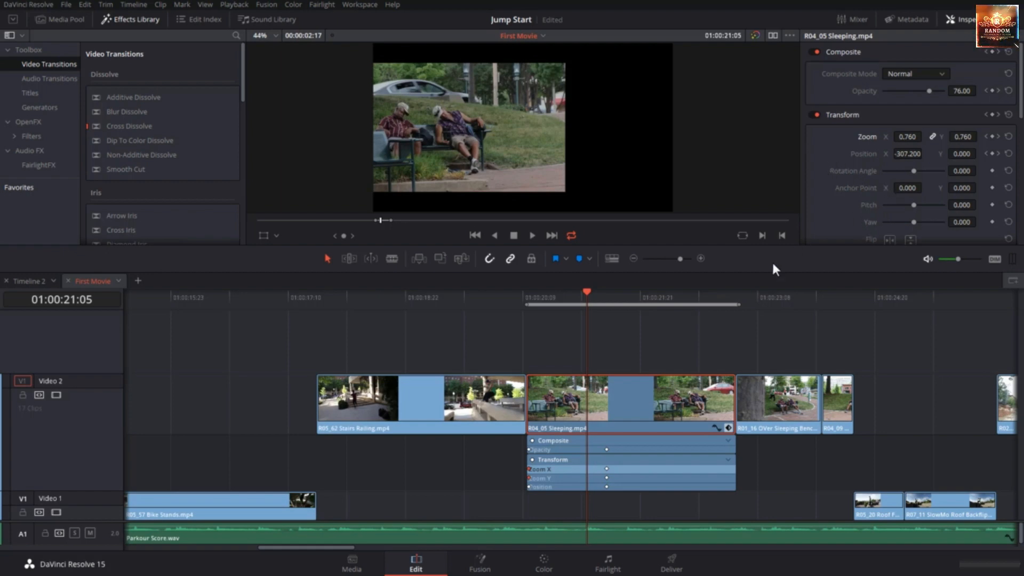
Step: Collapse and re-expand the Sleeping clip's Transform keyframe track, and open the clip's curve editor beneath it
click(729, 460)
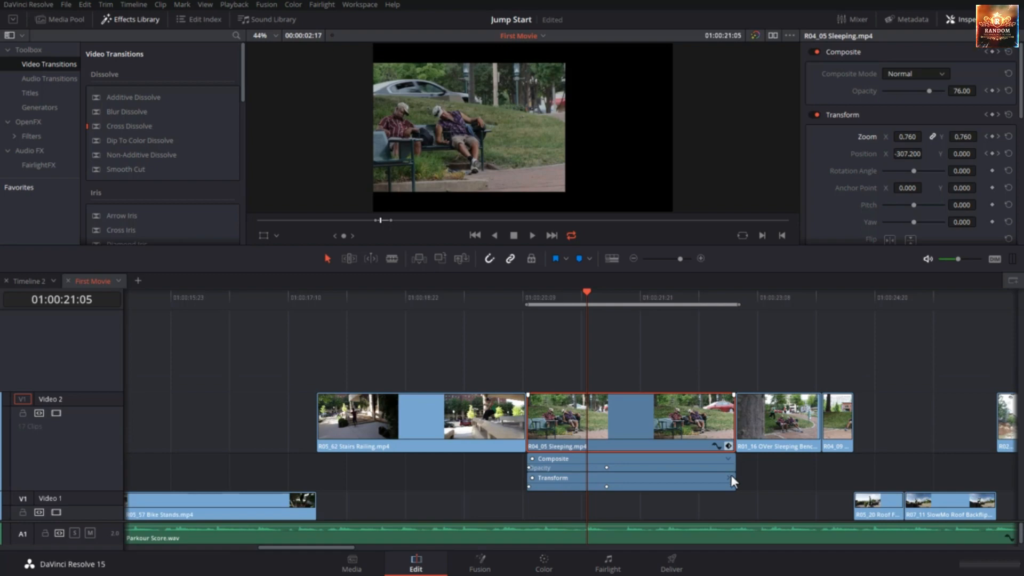
click(730, 475)
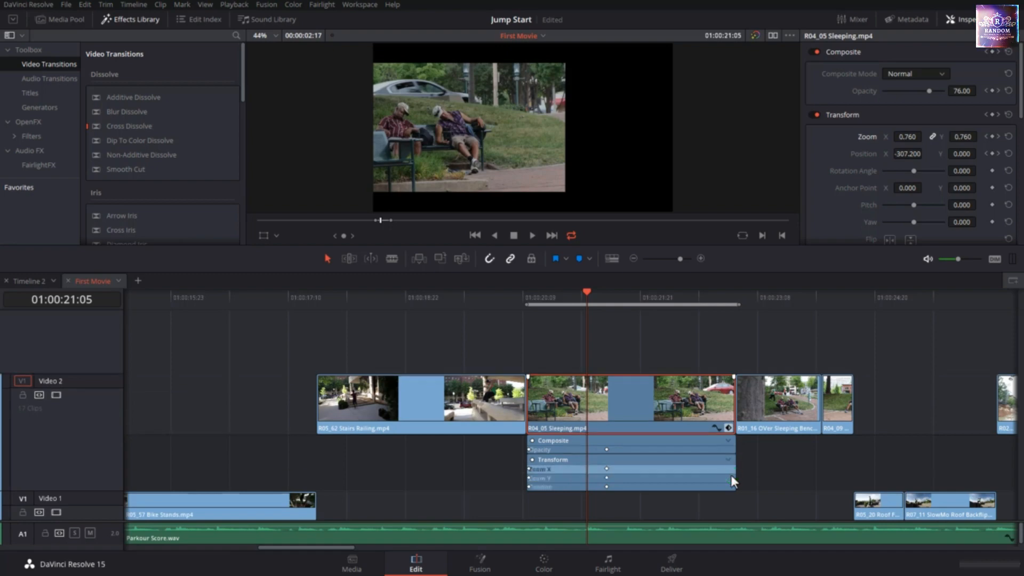
click(715, 428)
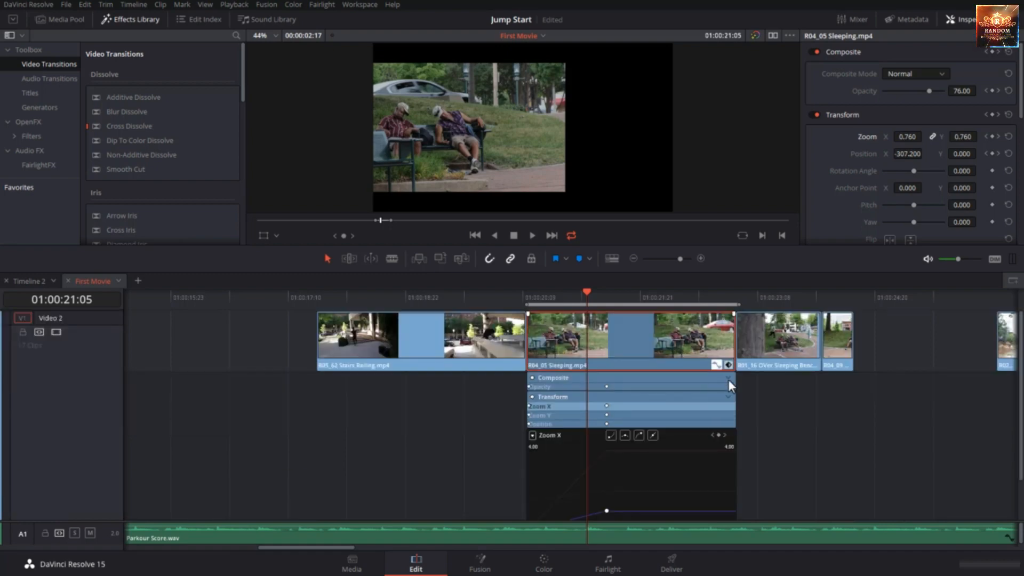
scroll(603, 449, down, 3)
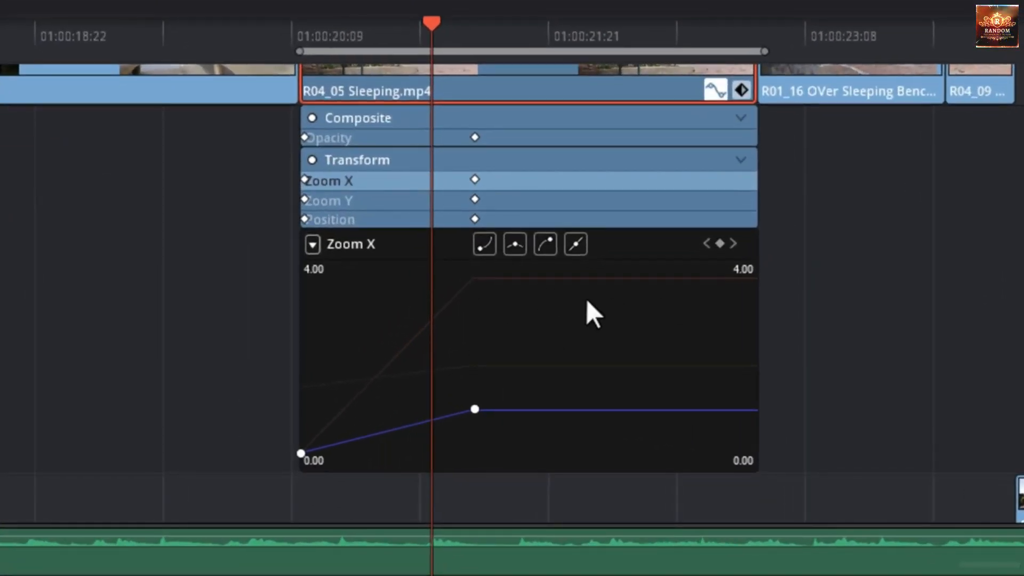
Step: Select the Opacity curve and ease it into its second keyframe at 01:00:21:11
mouse_move(512, 284)
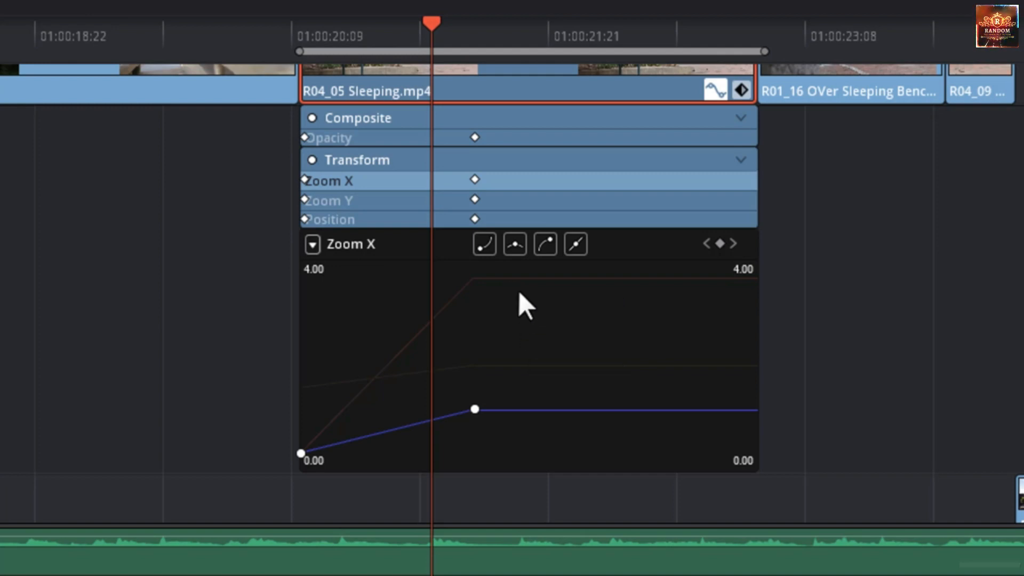
click(519, 284)
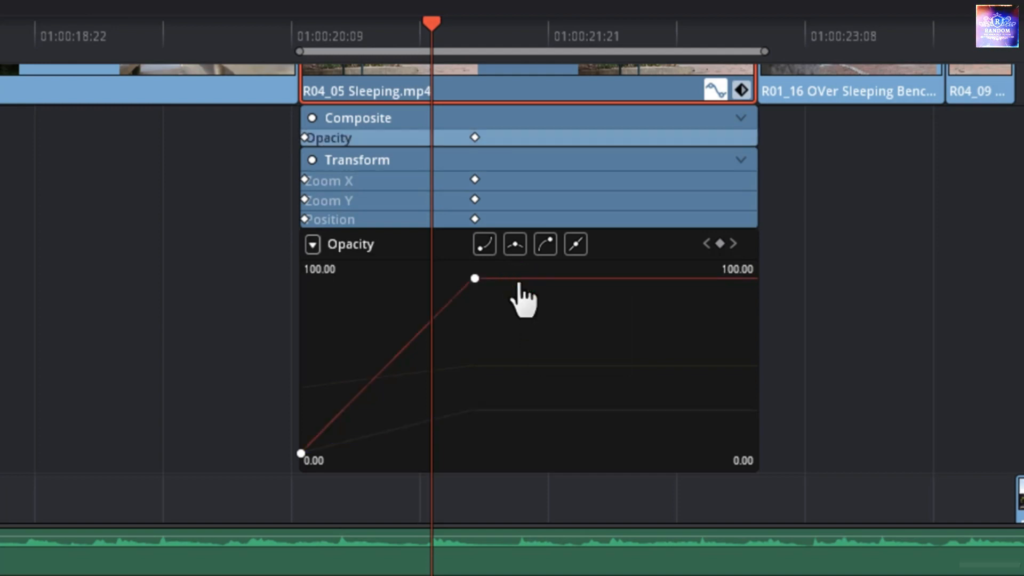
click(474, 279)
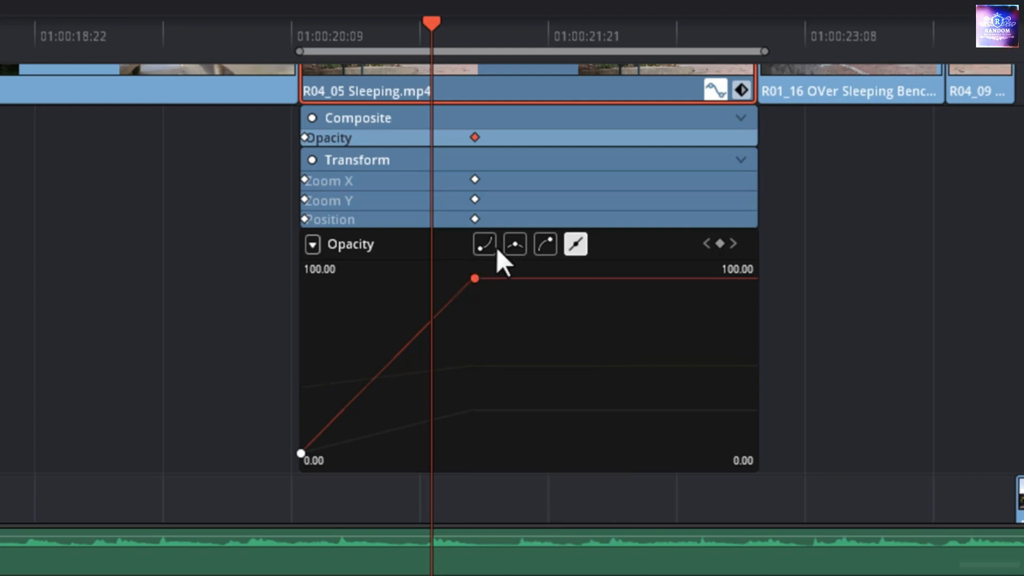
click(542, 242)
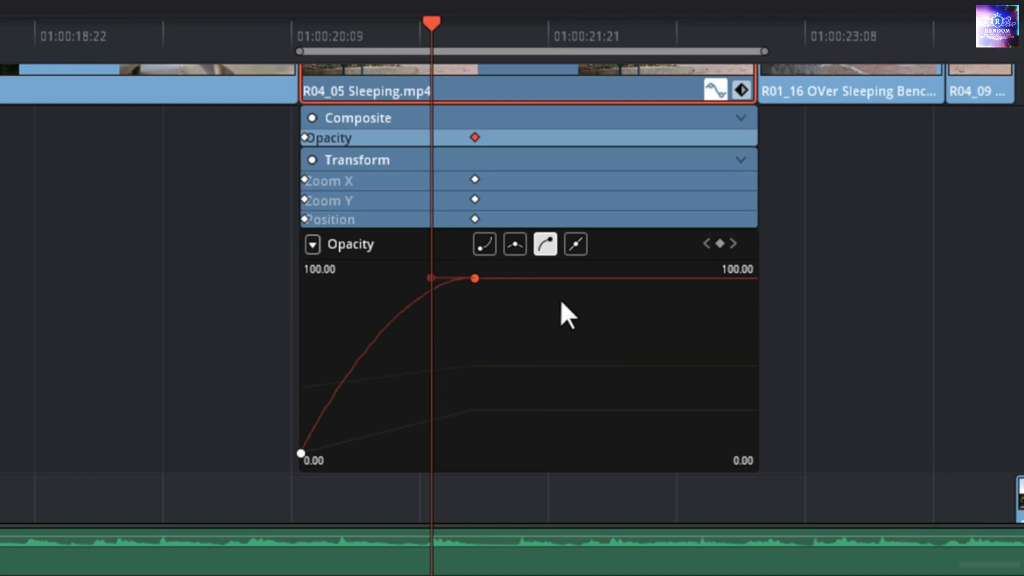
Step: Inspect the Position X curve, and ease the Zoom Y curve into its second keyframe at 01:00:21:11
click(519, 366)
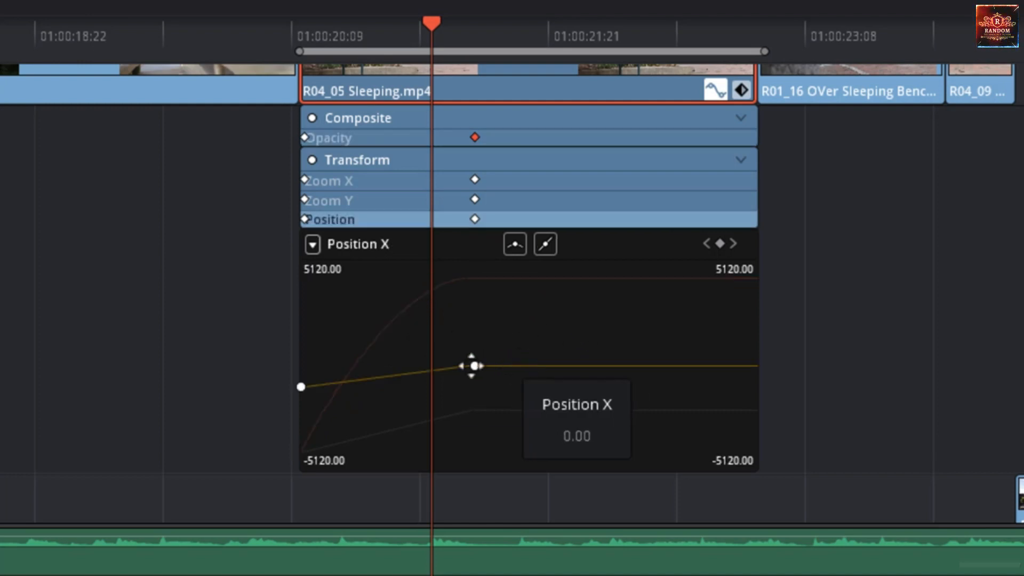
click(531, 412)
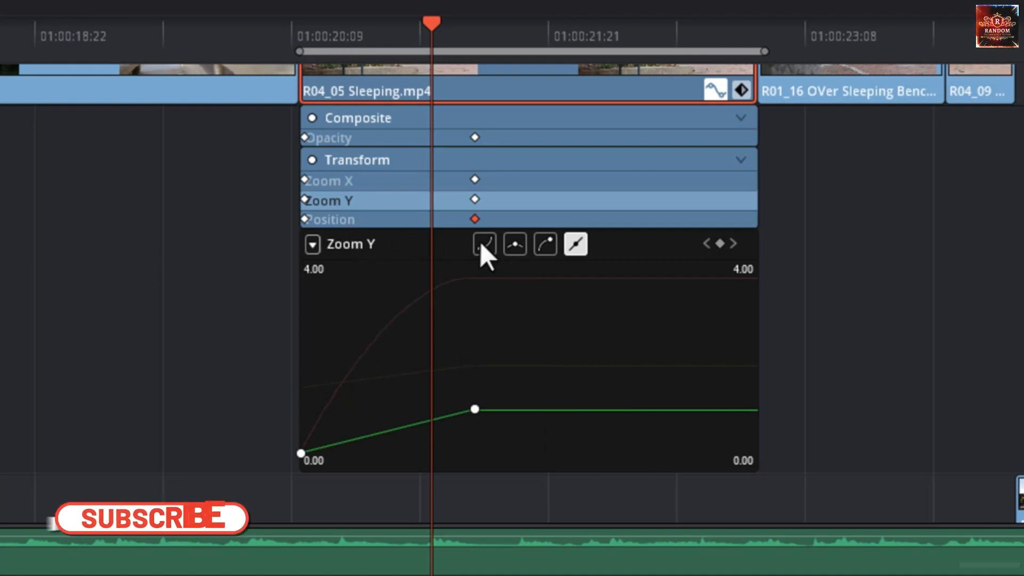
click(474, 409)
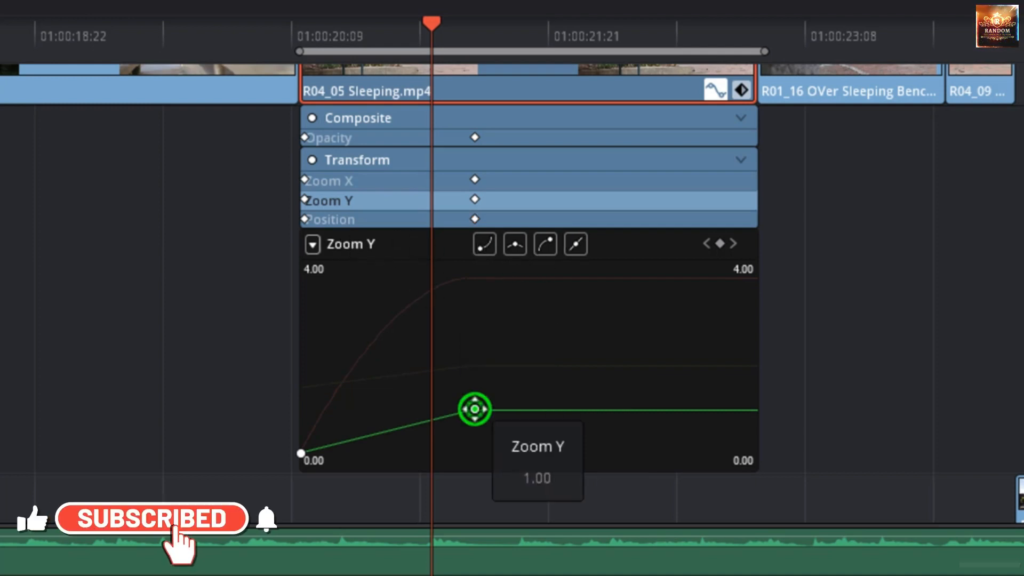
click(546, 249)
drag(434, 27, 570, 27)
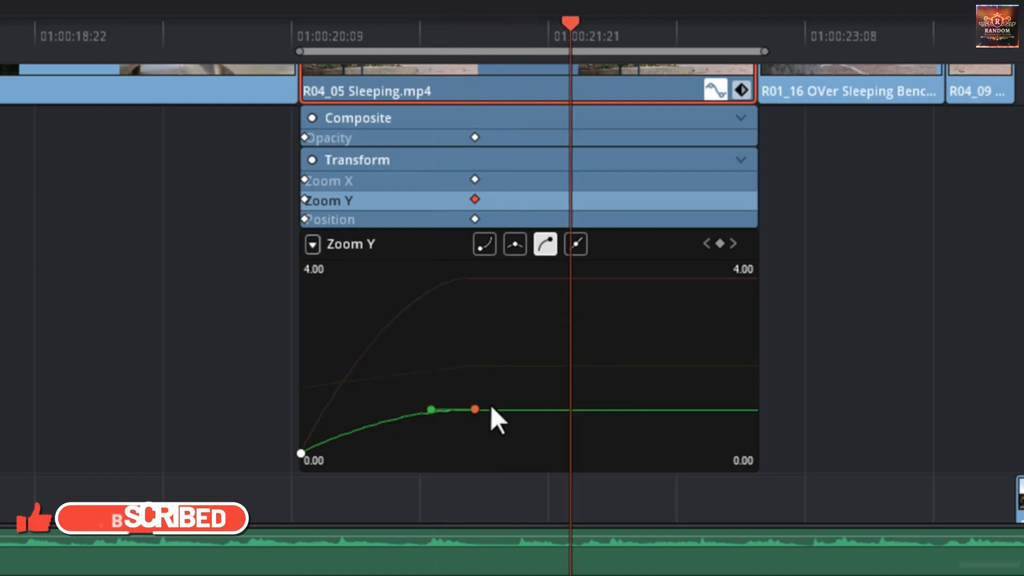
Step: Hide the Zoom Y curve in the Sleeping clip's curve editor and select the second keyframe on the Zoom X curve
click(318, 239)
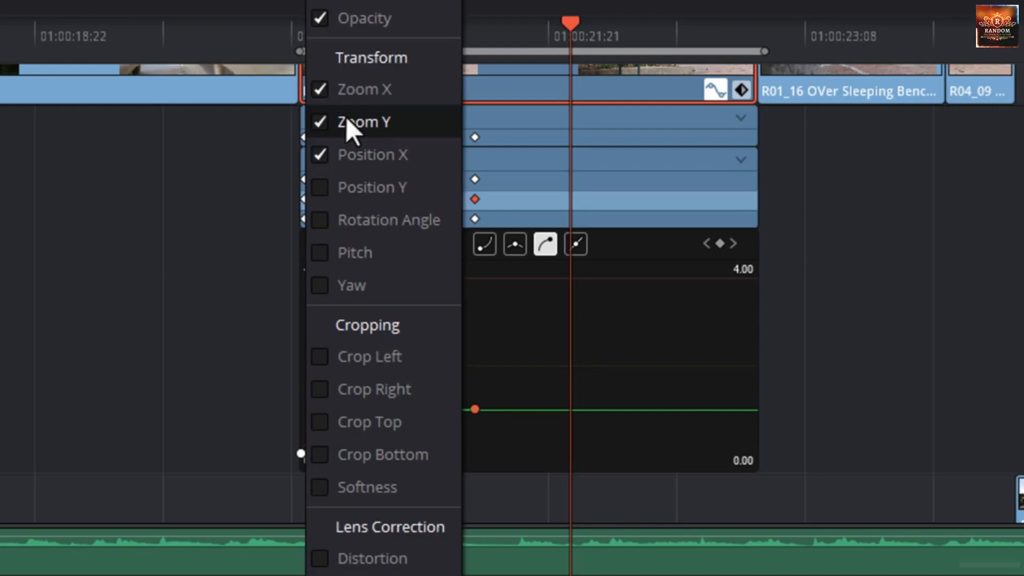
click(320, 124)
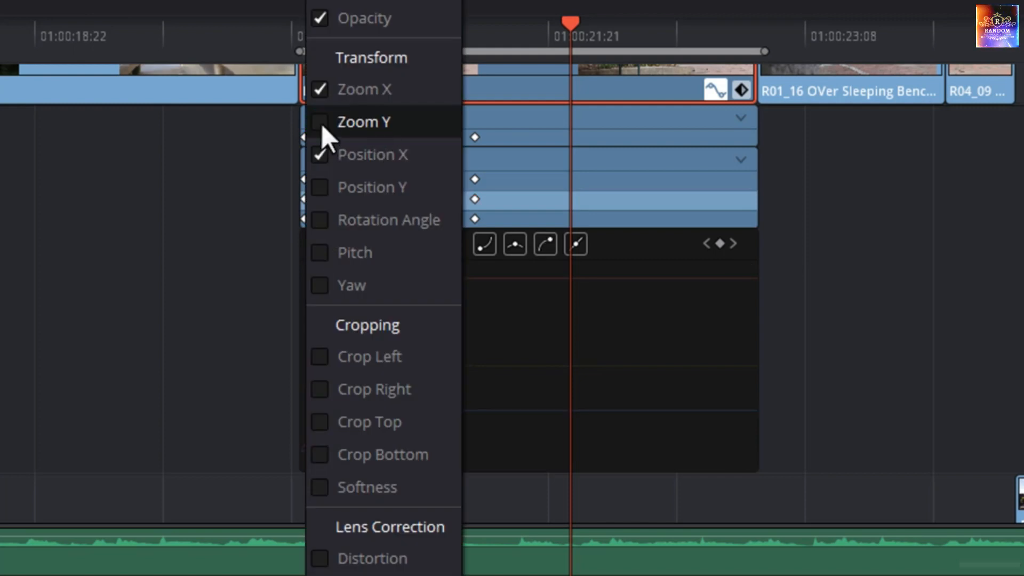
click(523, 408)
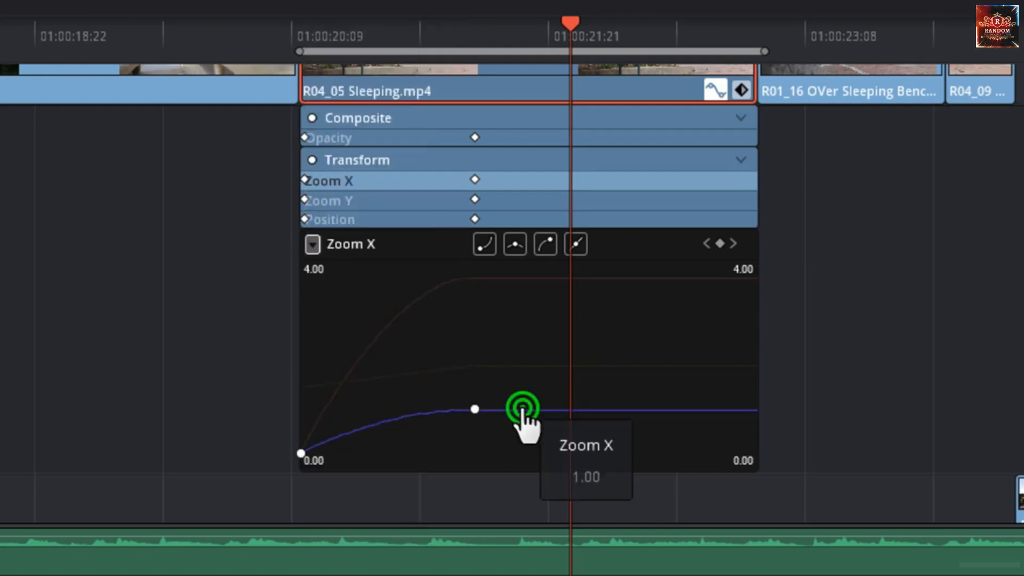
click(473, 411)
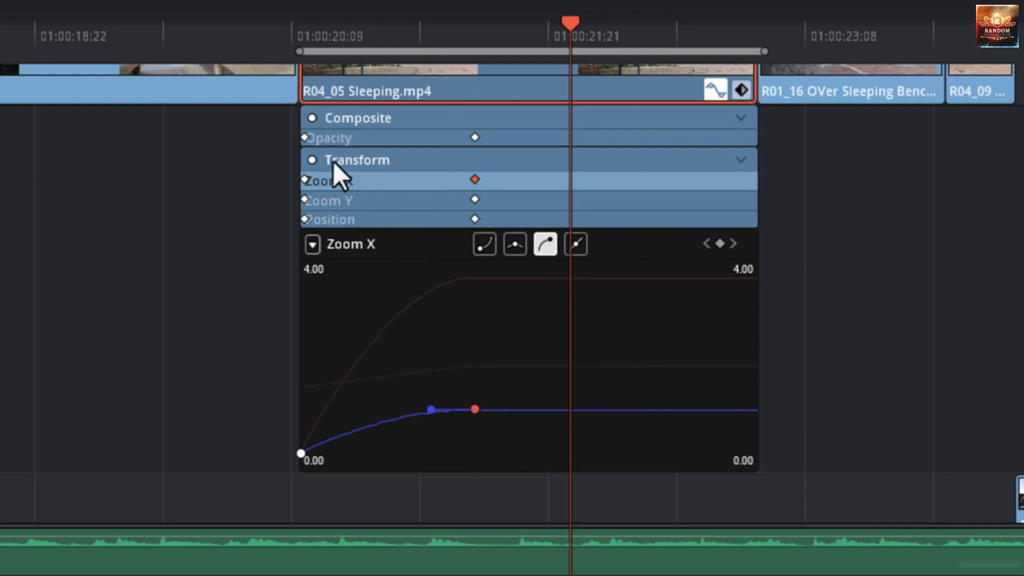
Step: Show the Position Y and Zoom Y curves, select the Position Y and Position X curves in turn, and preview the clip's animation
click(312, 244)
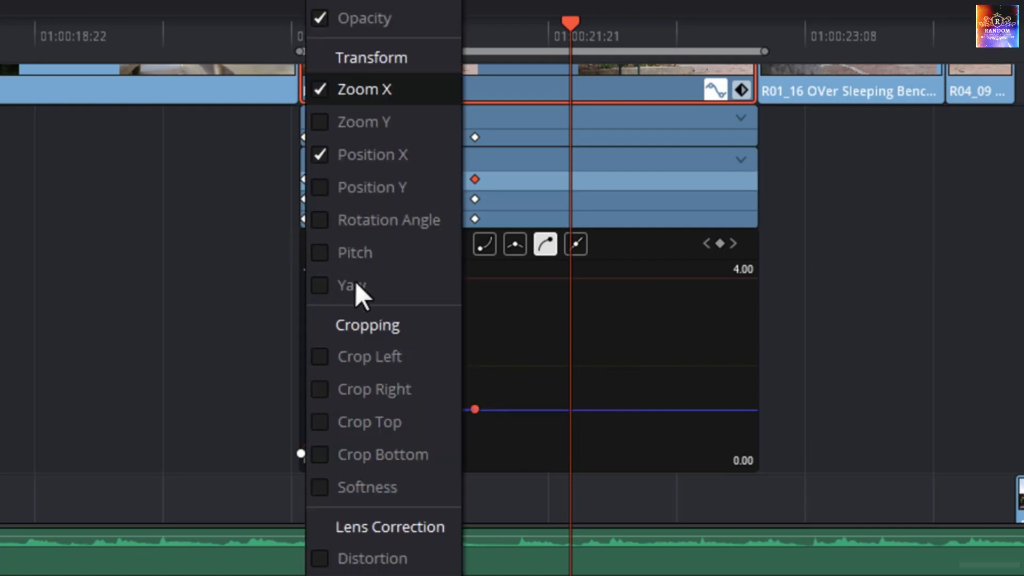
click(318, 184)
click(322, 124)
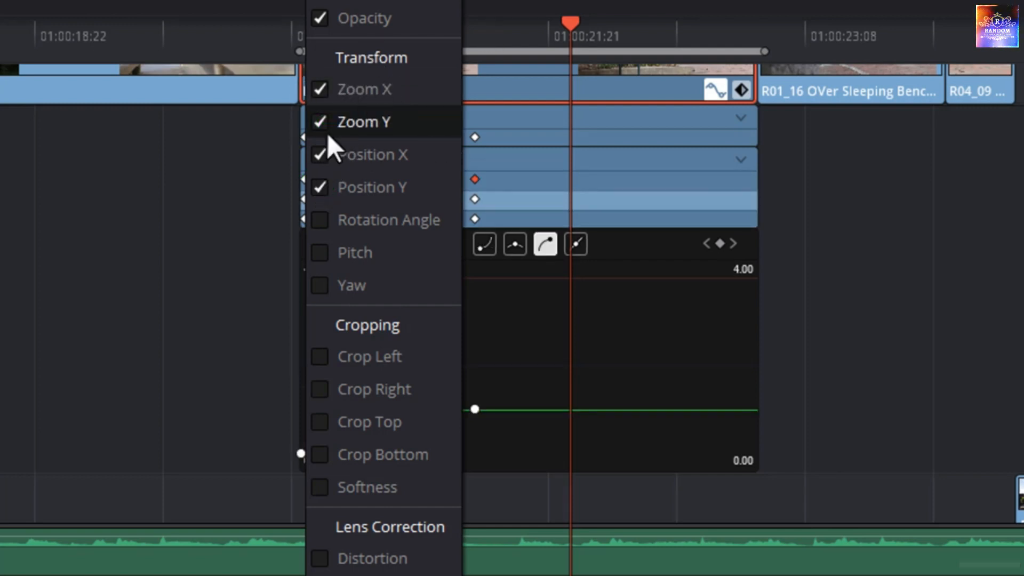
click(516, 366)
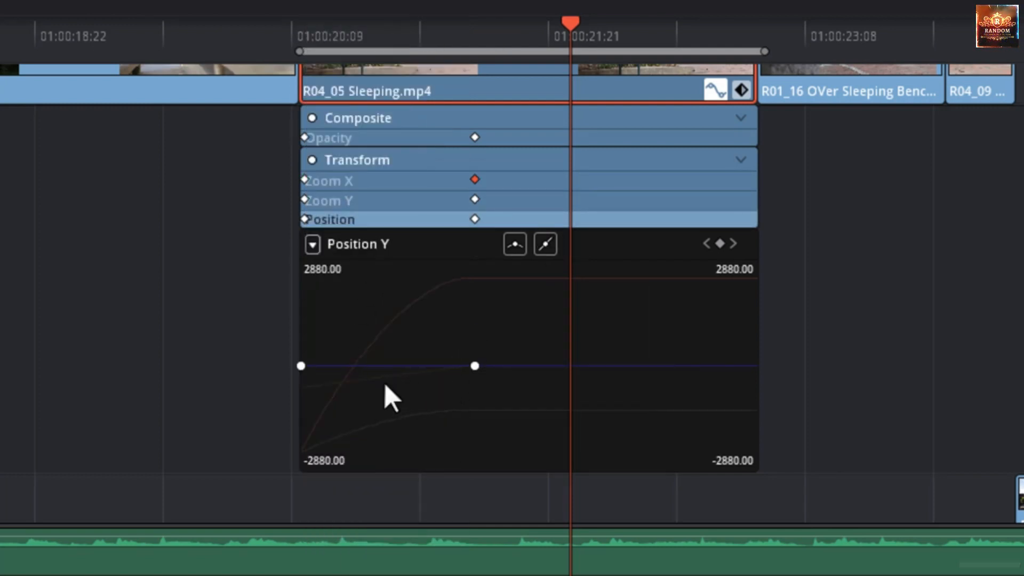
click(367, 382)
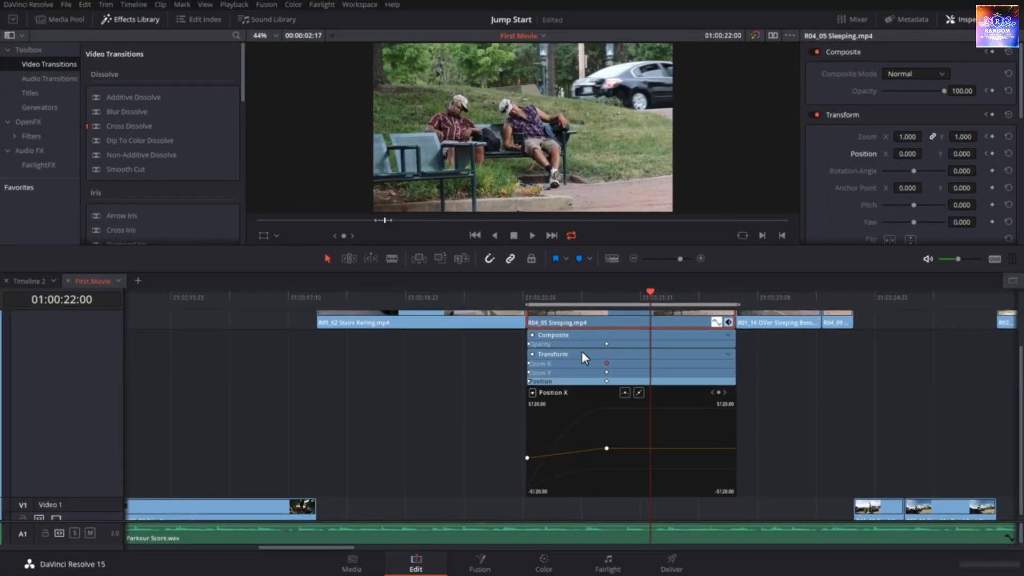
key(alt+slash)
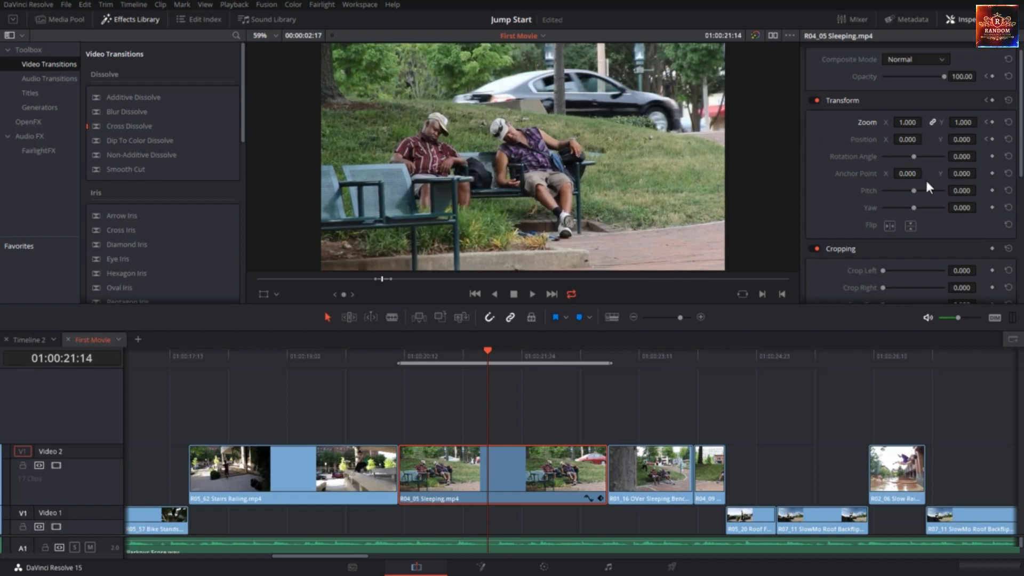
Step: Look through the Sleeping clip's Inspector parameters, close the Effects Library, and expand the Inspector to full height
scroll(885, 174, down, 3)
scroll(852, 195, up, 3)
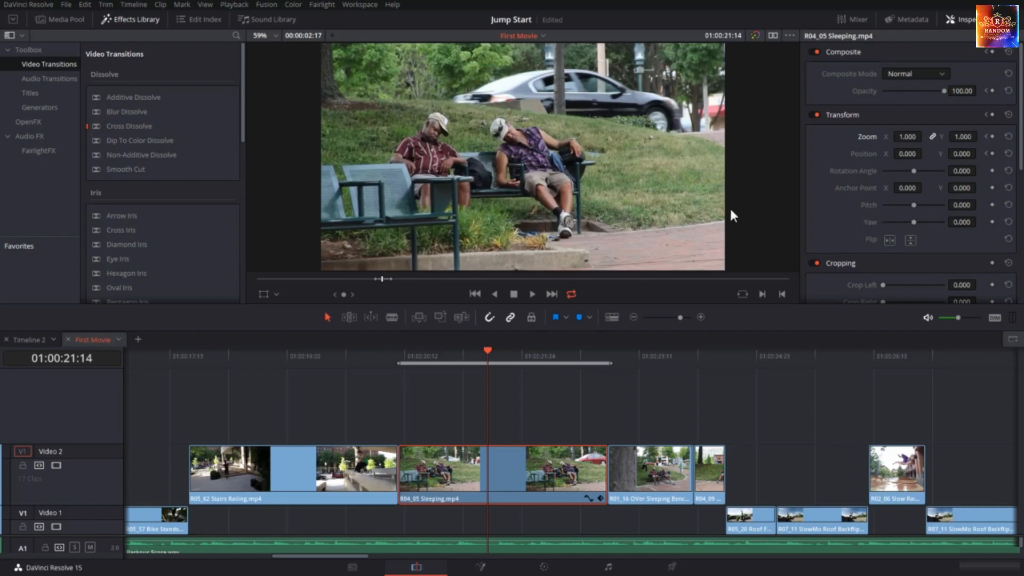
click(140, 18)
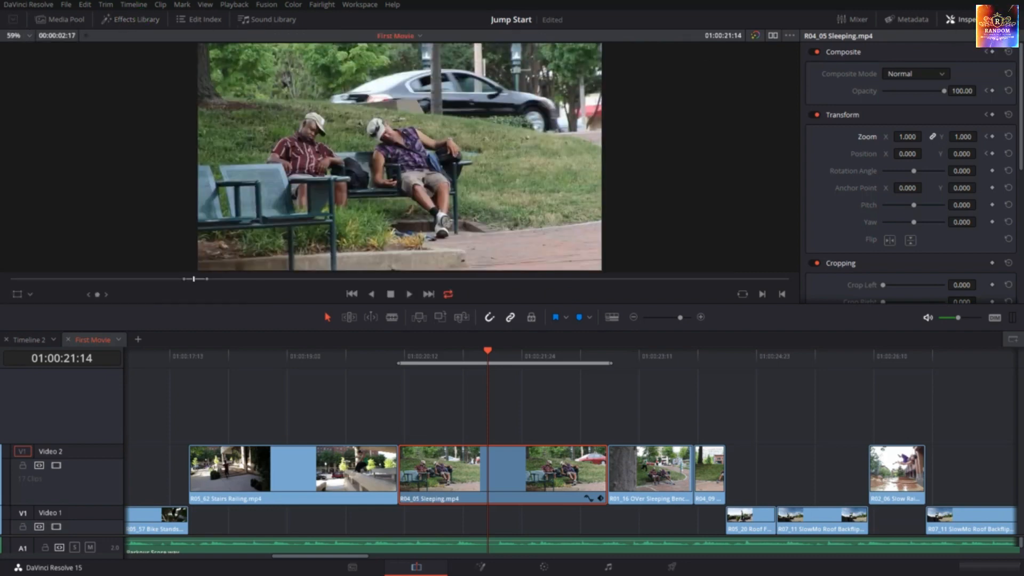
click(1011, 19)
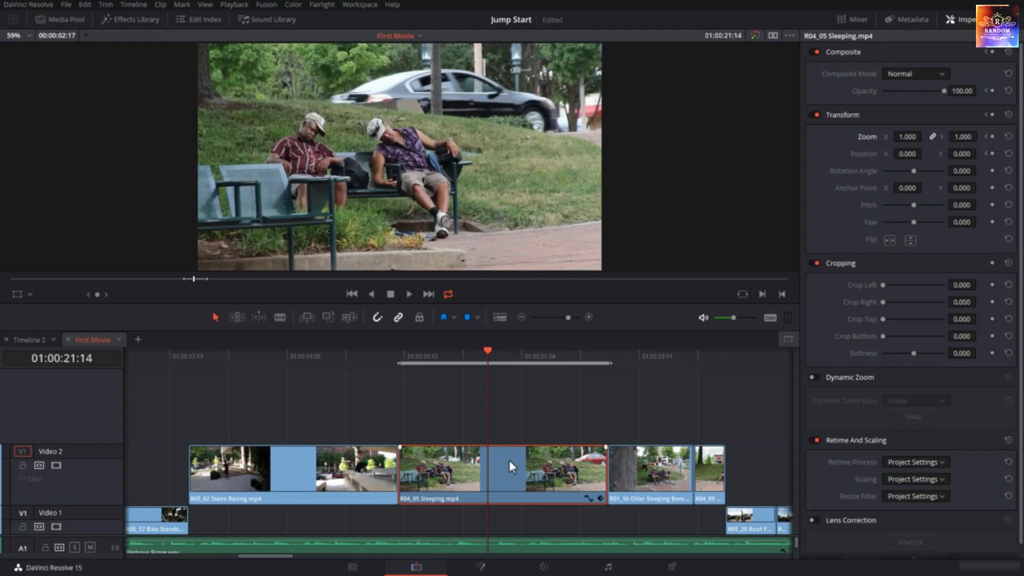
Step: Reset all of the Sleeping clip's video adjustments and keyframes, and move the playhead to 01:00:21:09
click(1014, 36)
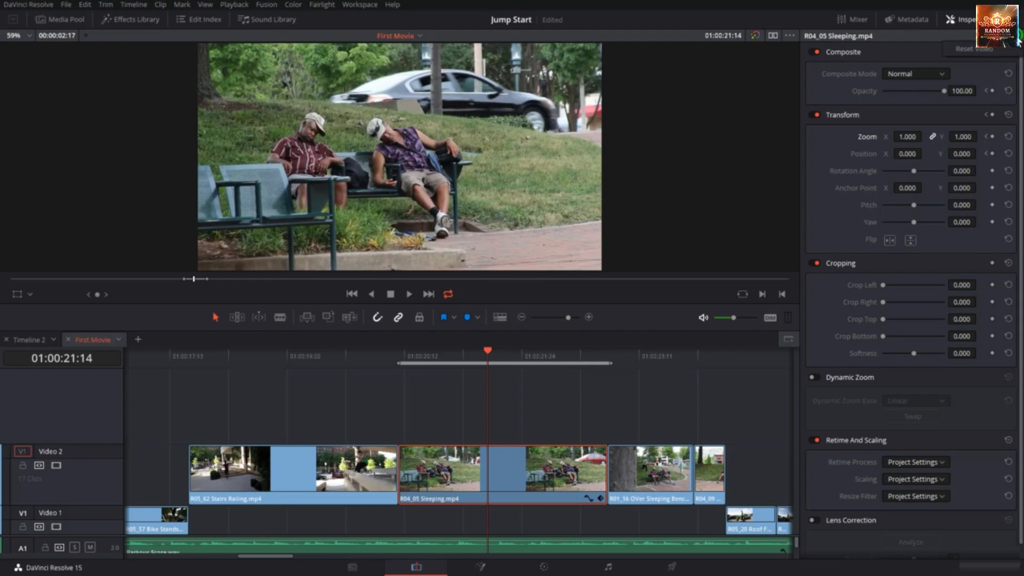
click(969, 49)
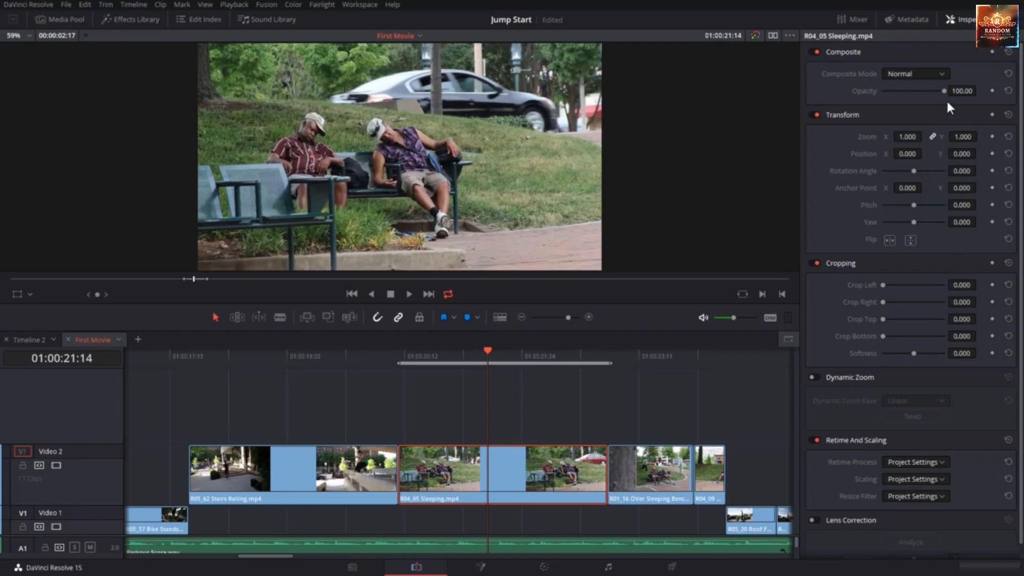
mouse_move(477, 355)
mouse_down()
mouse_move(399, 369)
mouse_move(522, 373)
mouse_move(471, 373)
mouse_up()
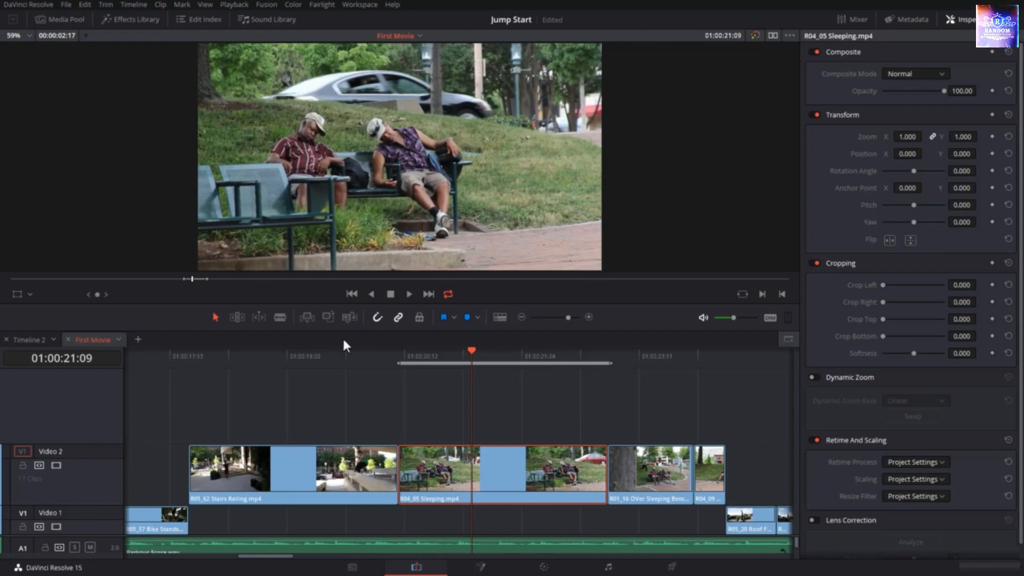
Step: Review the viewer's on-screen control modes and turn on the Transform overlay for the Sleeping clip
click(31, 294)
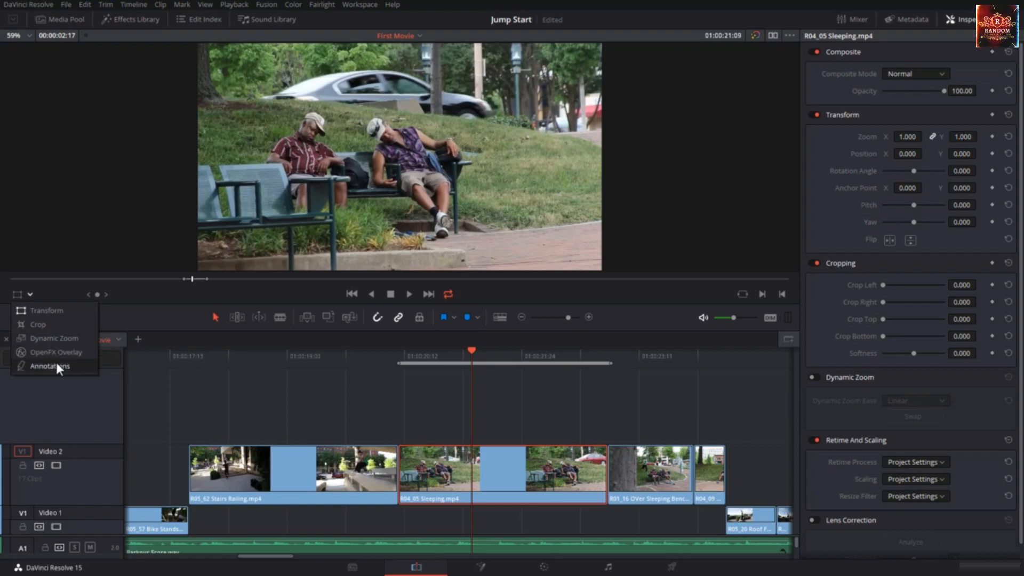
click(60, 290)
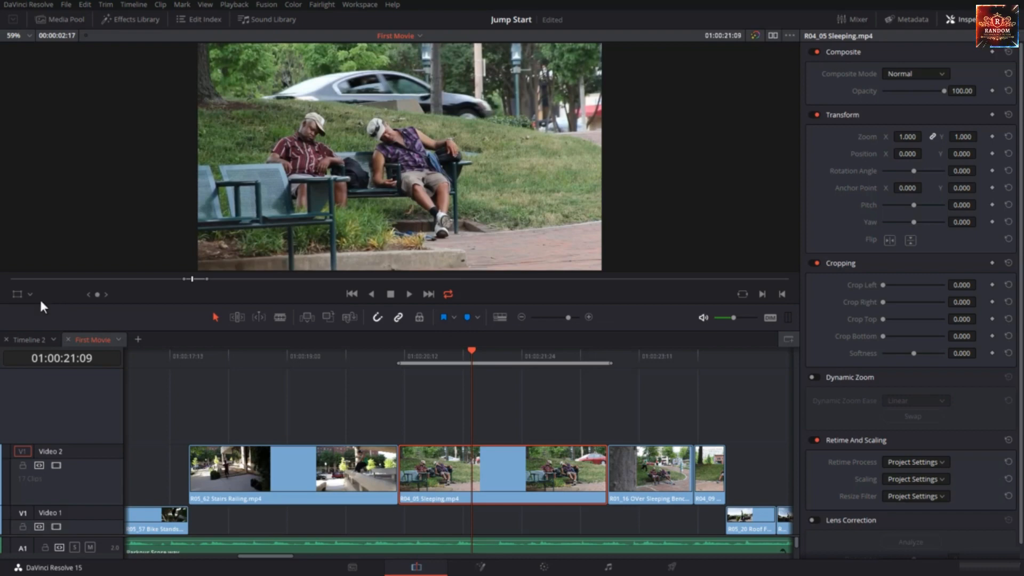
click(17, 294)
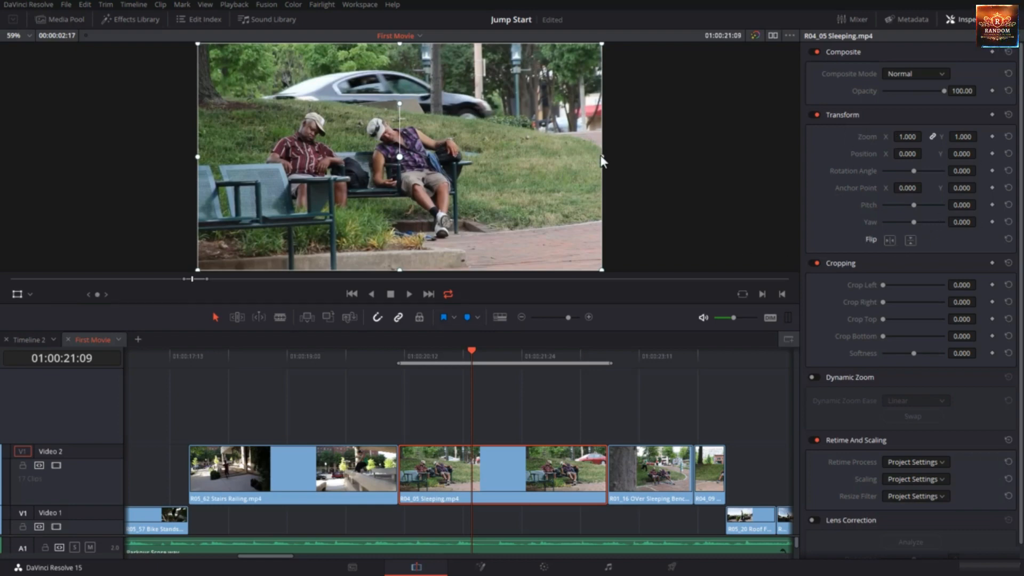
Step: Try scaling the clip in the viewer to about 0.347 horizontally, 0.272 vertically and 0.728 proportionally, undoing each change
drag(600, 156, 470, 160)
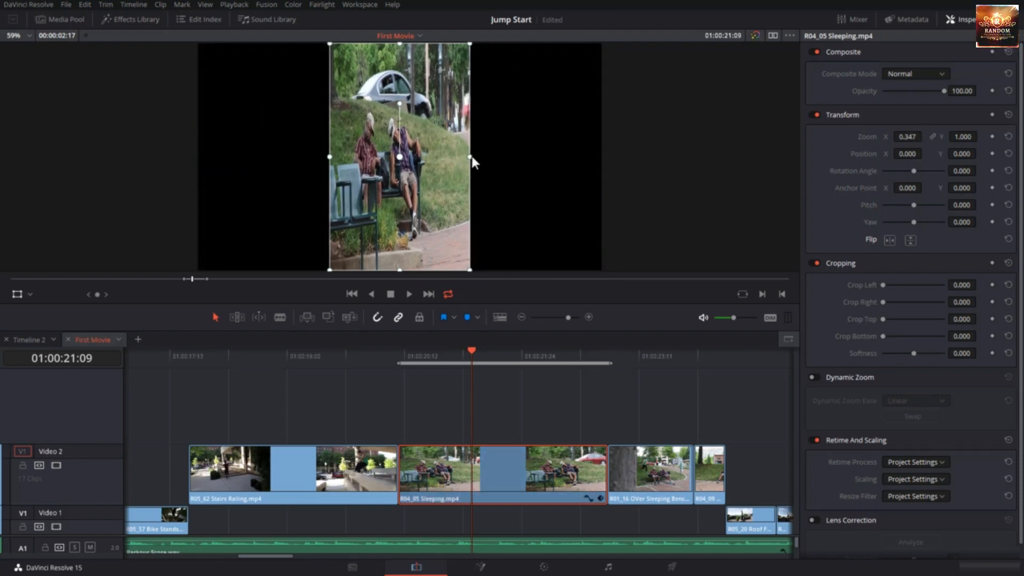
key(ctrl+z)
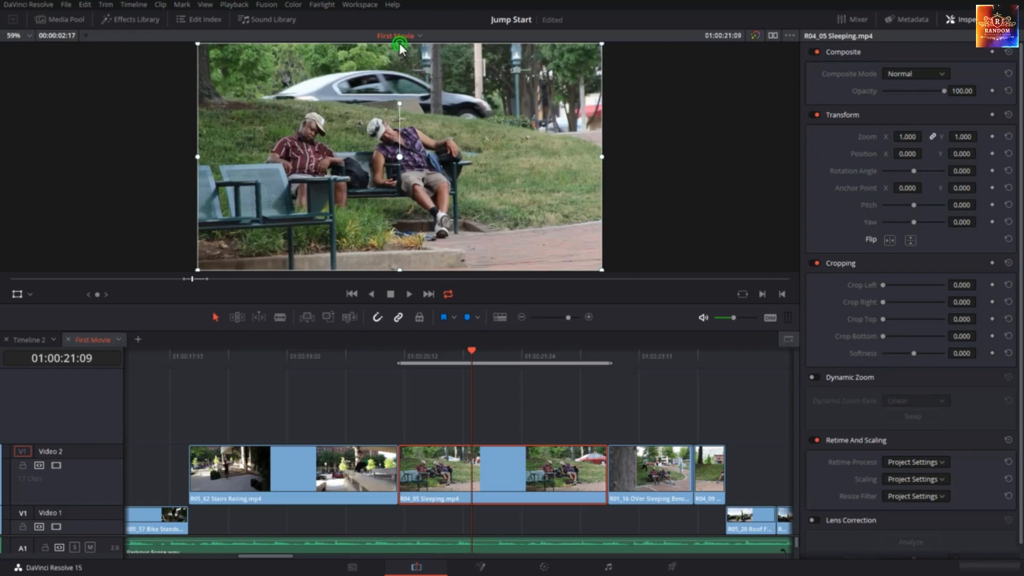
drag(399, 43, 408, 126)
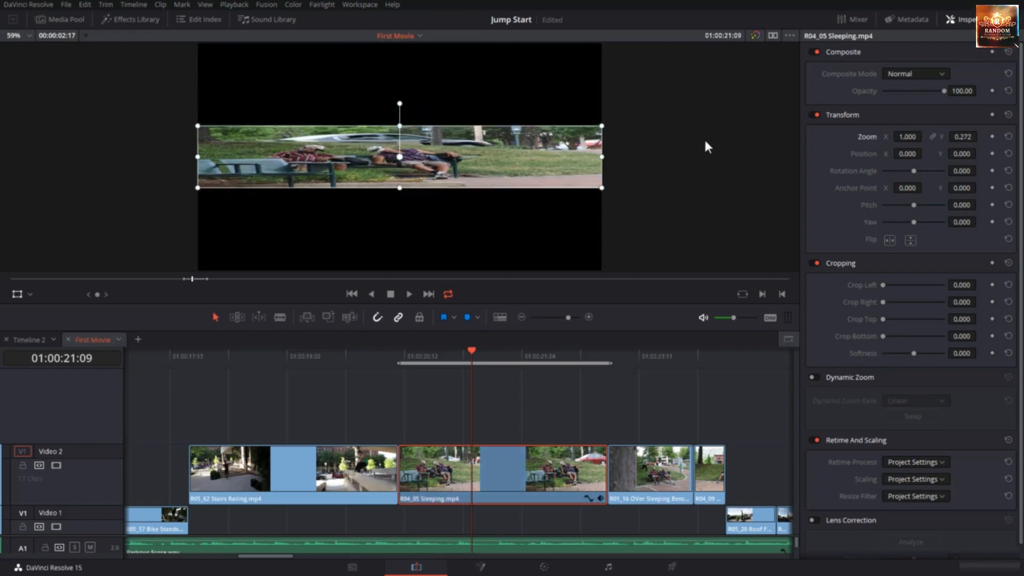
key(ctrl+z)
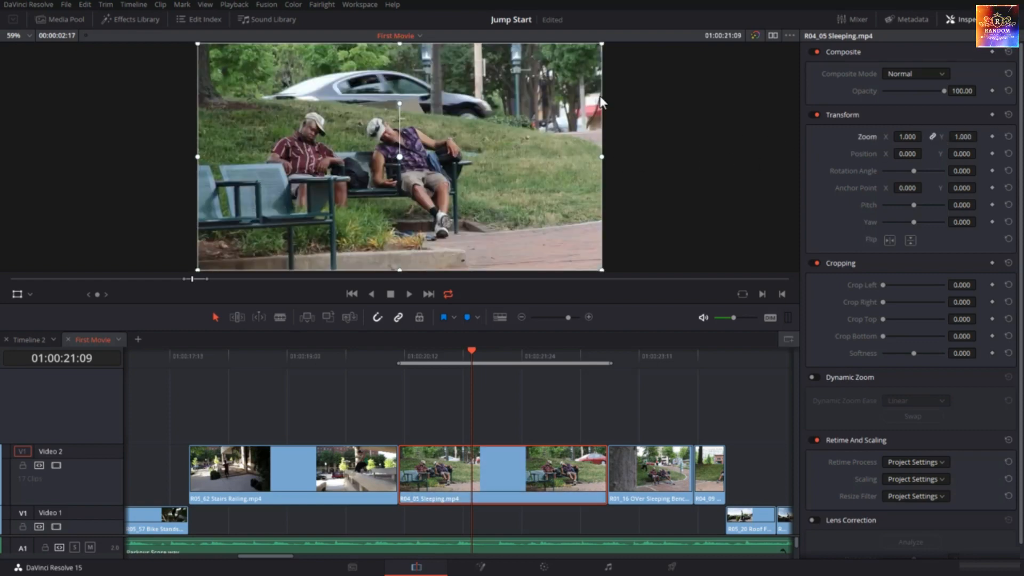
drag(601, 43, 546, 123)
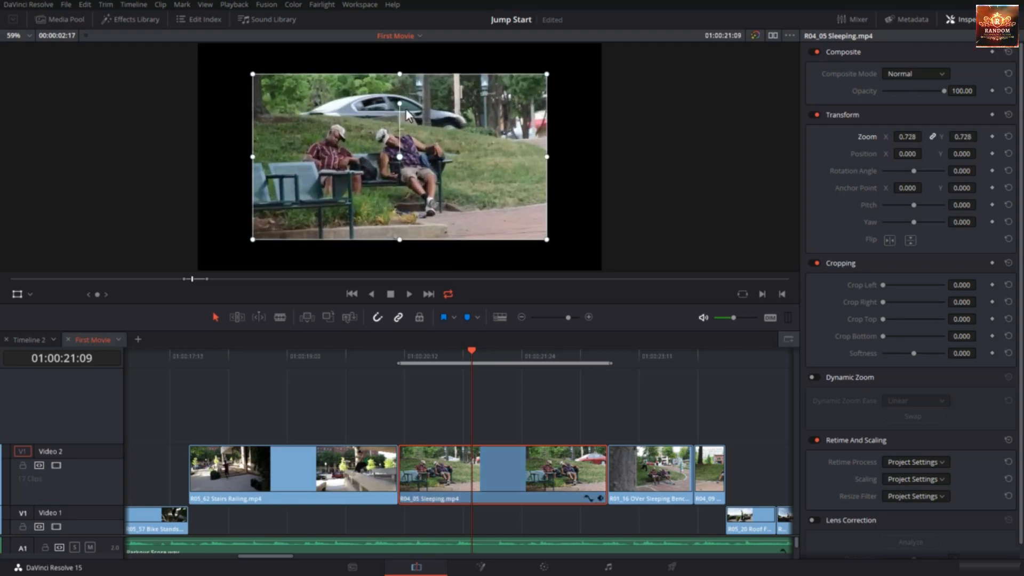
key(ctrl+z)
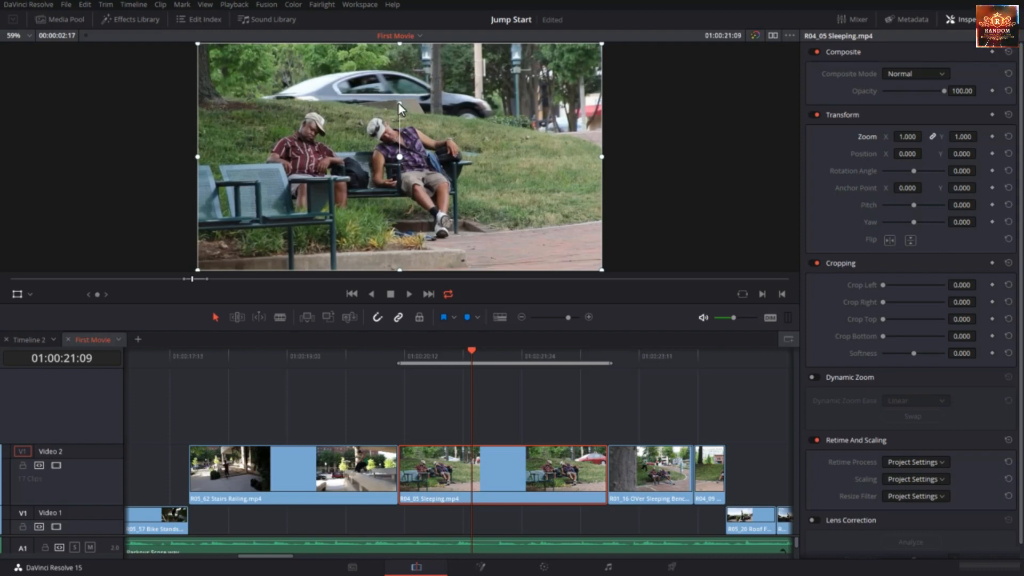
Step: Try rotating the clip in the viewer to about -58.8 and moving it to about X 53, Y 19, undoing each change
drag(398, 103, 443, 129)
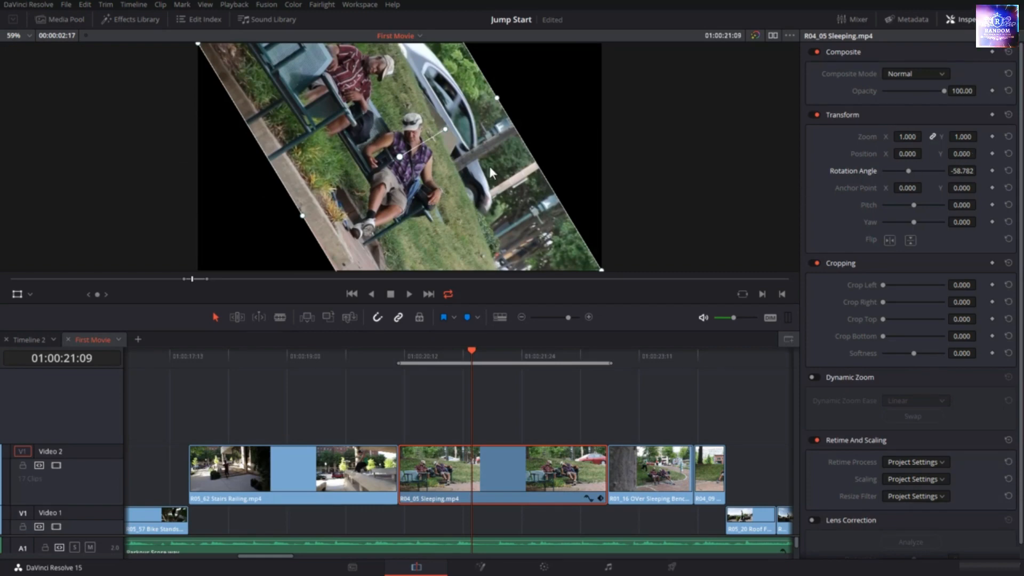
key(ctrl+z)
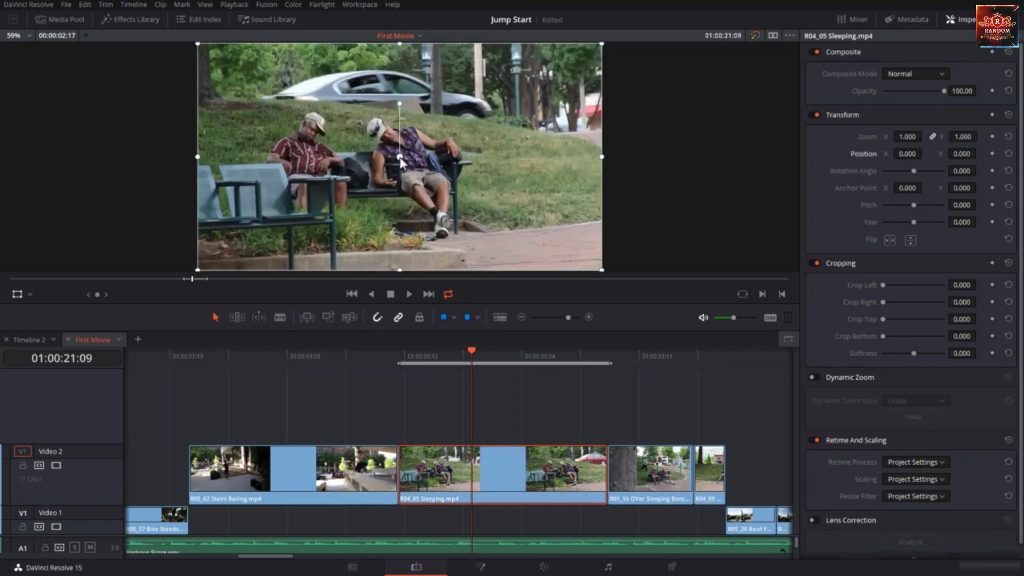
mouse_move(398, 156)
mouse_down()
mouse_move(287, 155)
mouse_move(463, 165)
mouse_move(427, 152)
mouse_move(427, 54)
mouse_move(370, 166)
mouse_move(418, 167)
mouse_move(402, 131)
mouse_move(417, 155)
mouse_up()
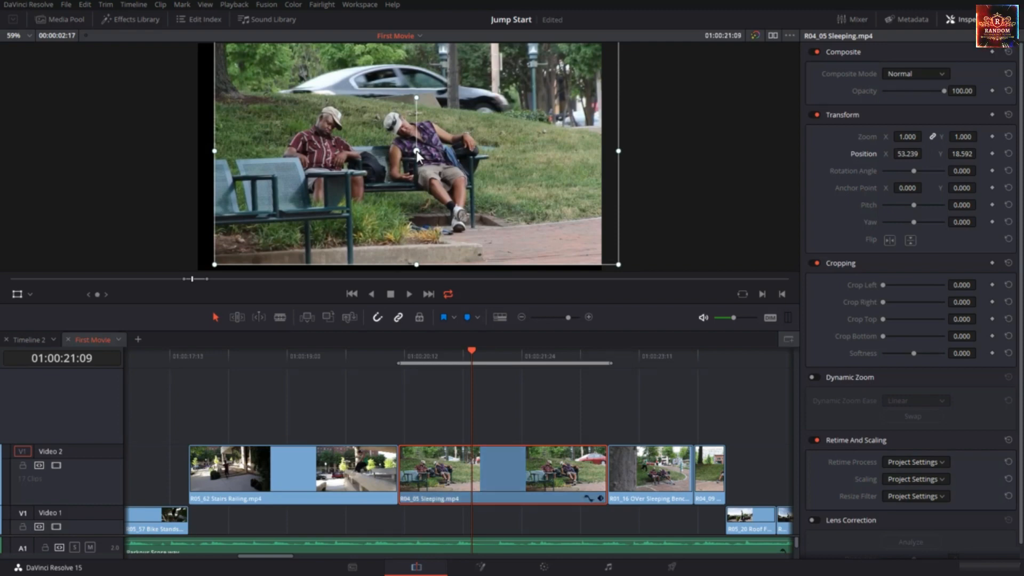
key(ctrl+z)
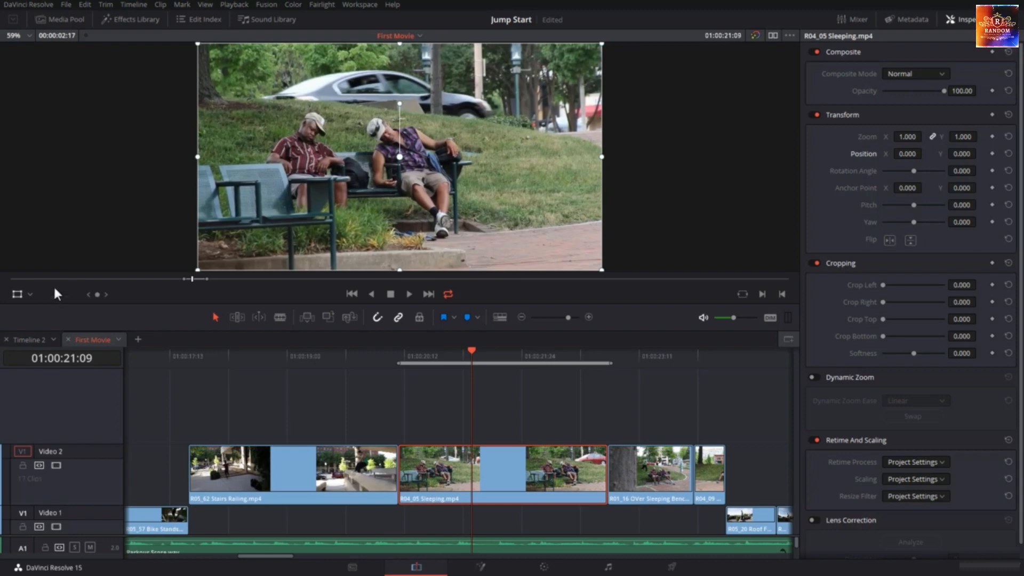
Step: Keyframe all of the Sleeping clip's Transform parameters at 01:00:21:11, one second after its start
drag(471, 351, 405, 348)
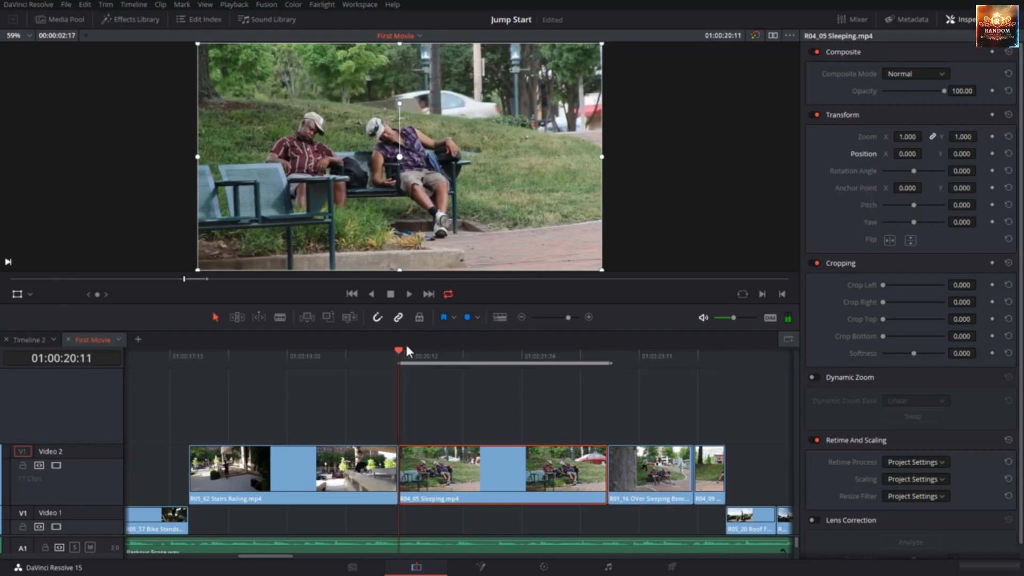
key(shift+Right)
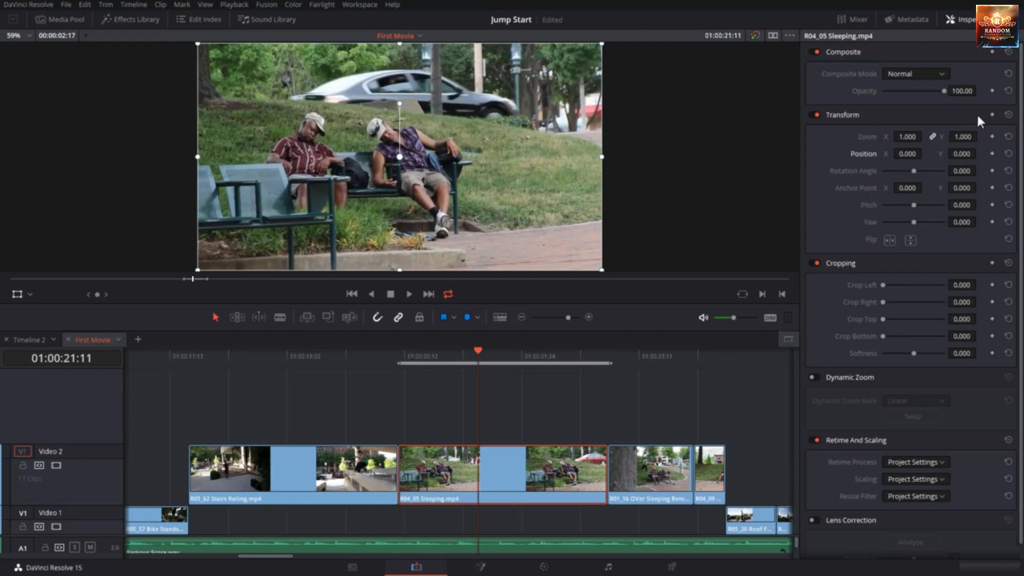
click(992, 115)
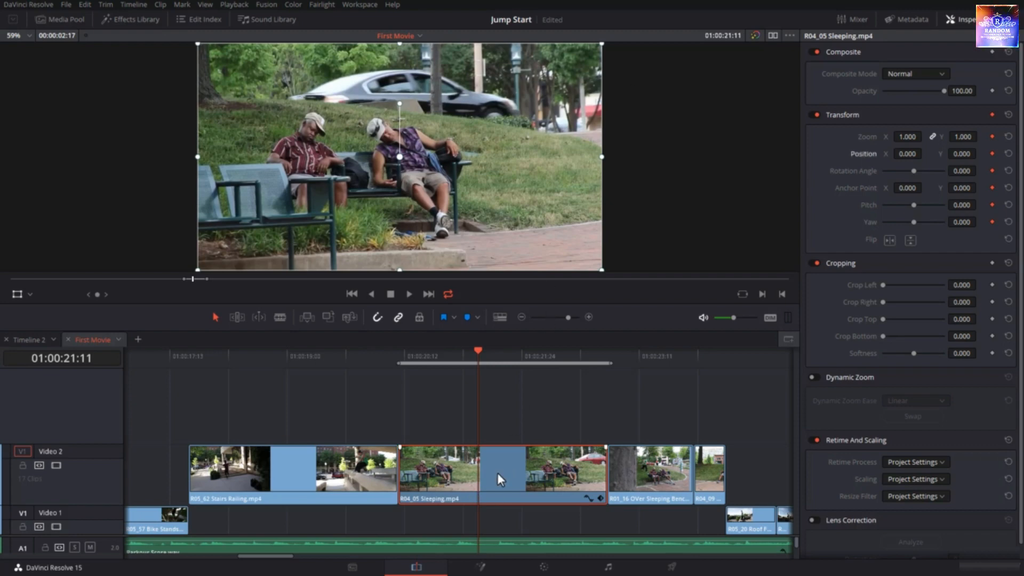
Step: At 01:00:20:11, shrink the clip in the viewer to about 0.198, move it off-frame to about X -786, Y 7, and preview the animation
key(Up)
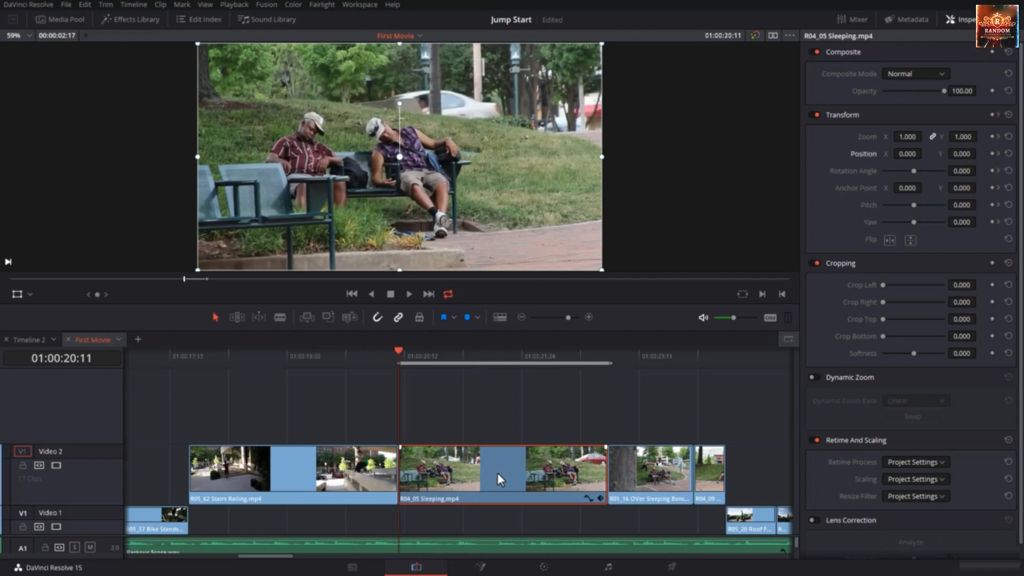
drag(589, 60, 180, 157)
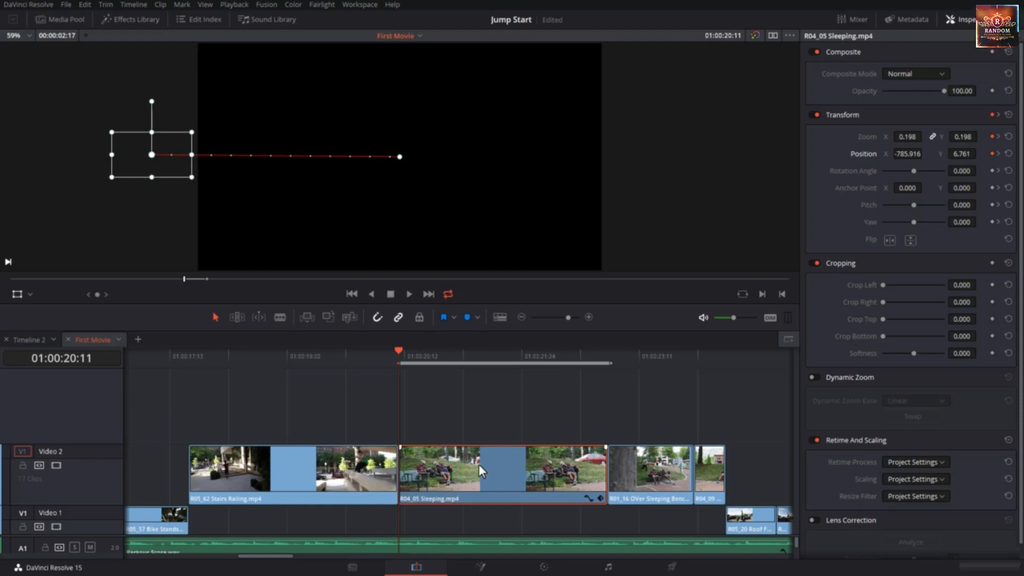
key(space)
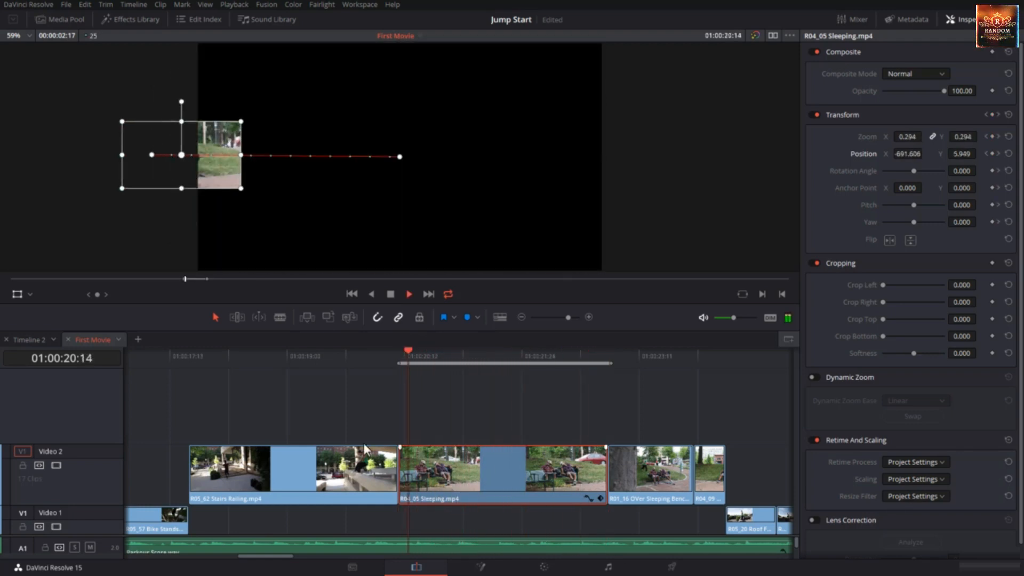
key(space)
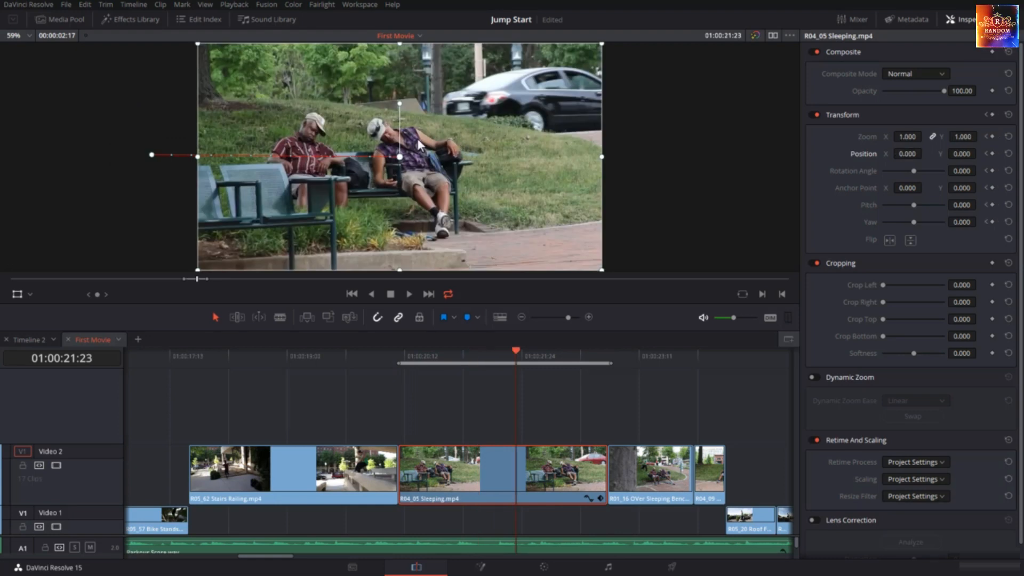
Step: Keyframe the Sleeping clip's Opacity at 01:00:21:11, set it to 0 at the clip's start, 01:00:20:11, and play the fade-in
click(987, 137)
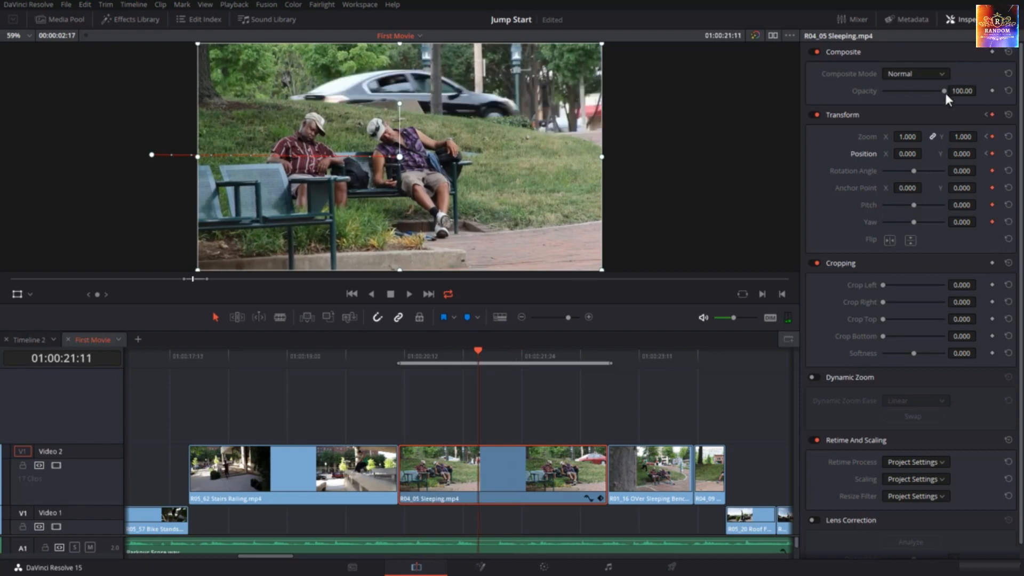
click(992, 90)
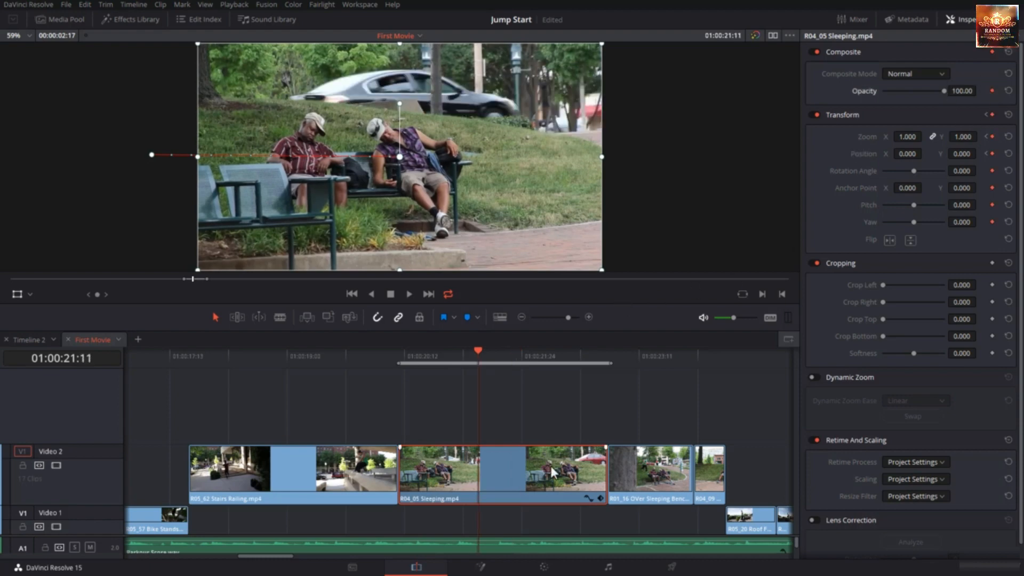
key(shift+Left)
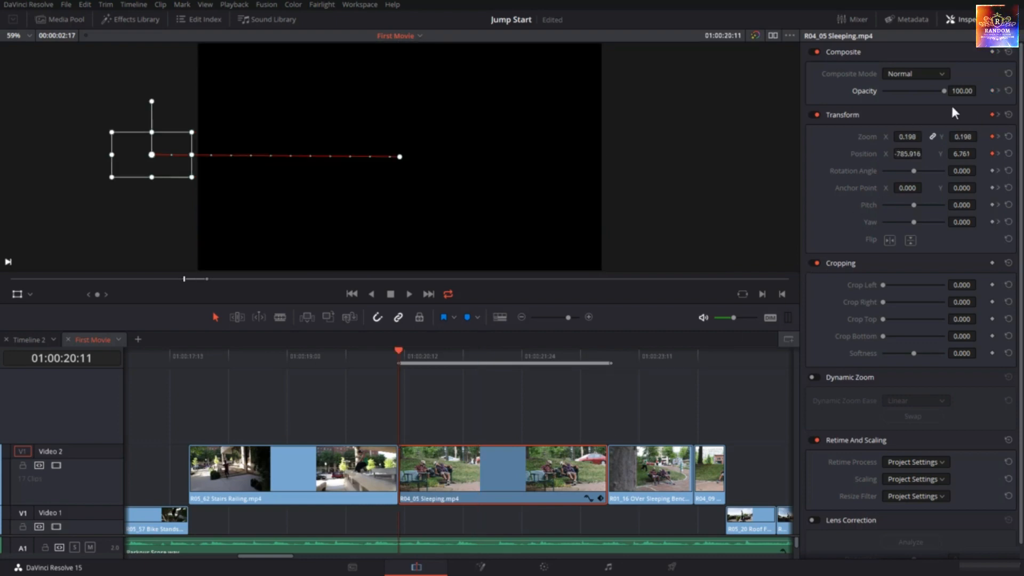
double_click(968, 91)
text(0)
key(Return)
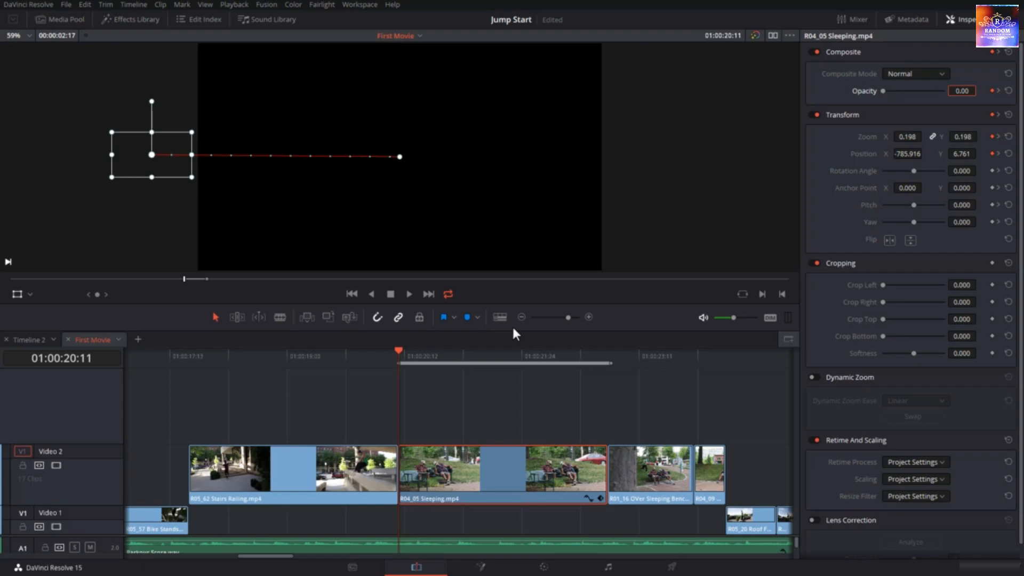
key(space)
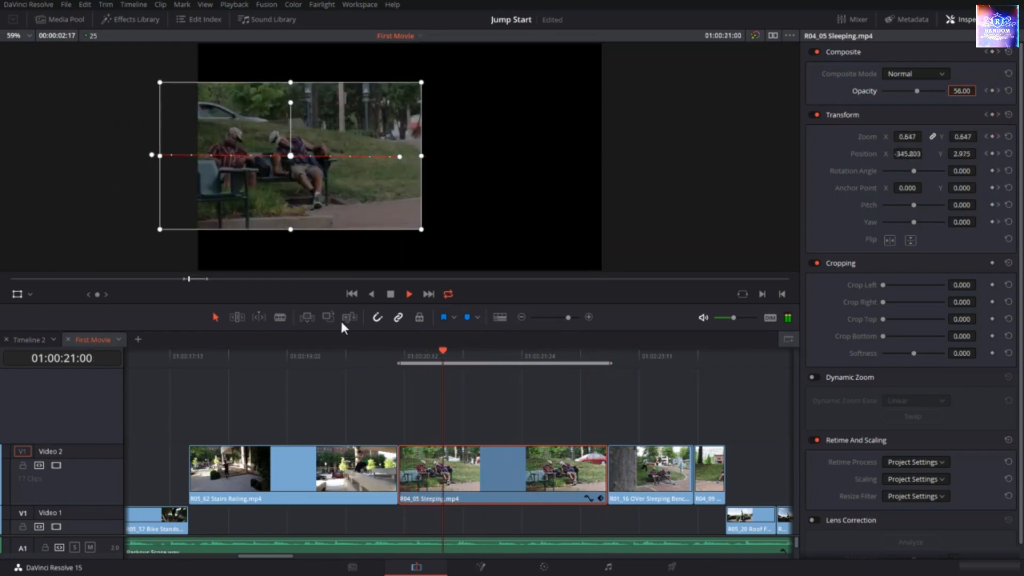
key(space)
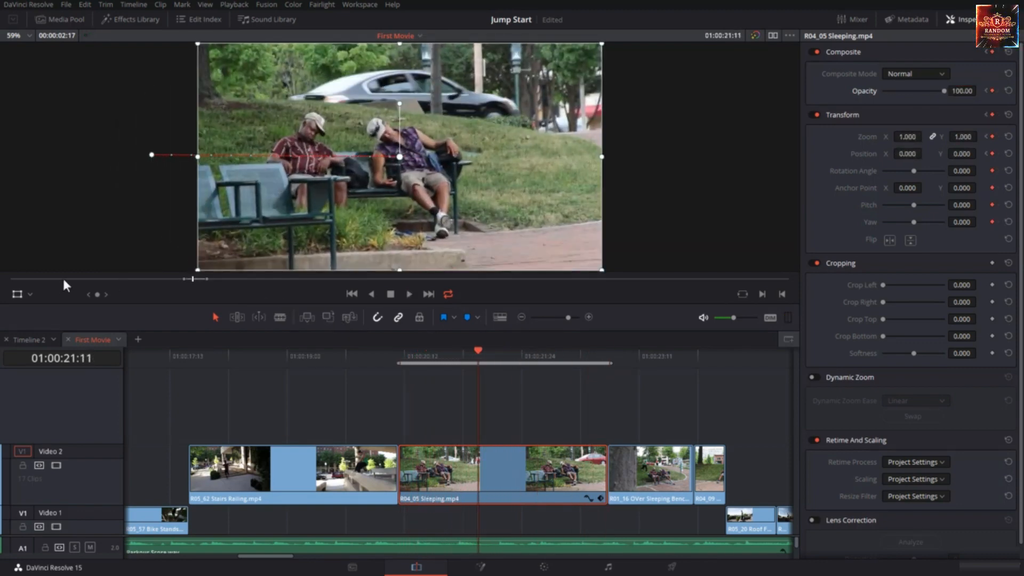
Step: Crop the clip in the viewer to about 234 left, 445 right, 194 top and 149 bottom, and preview the result
click(30, 295)
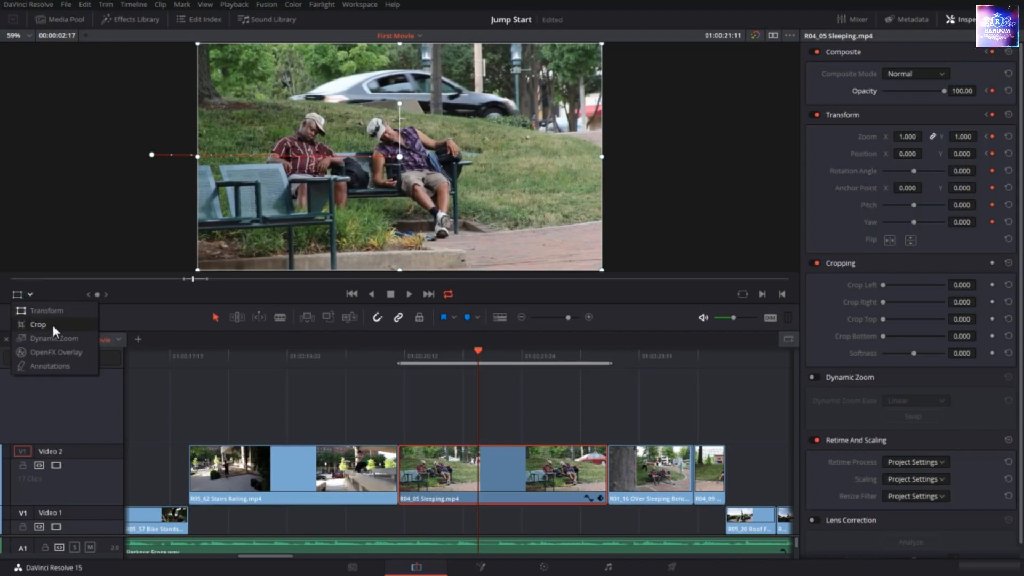
click(53, 322)
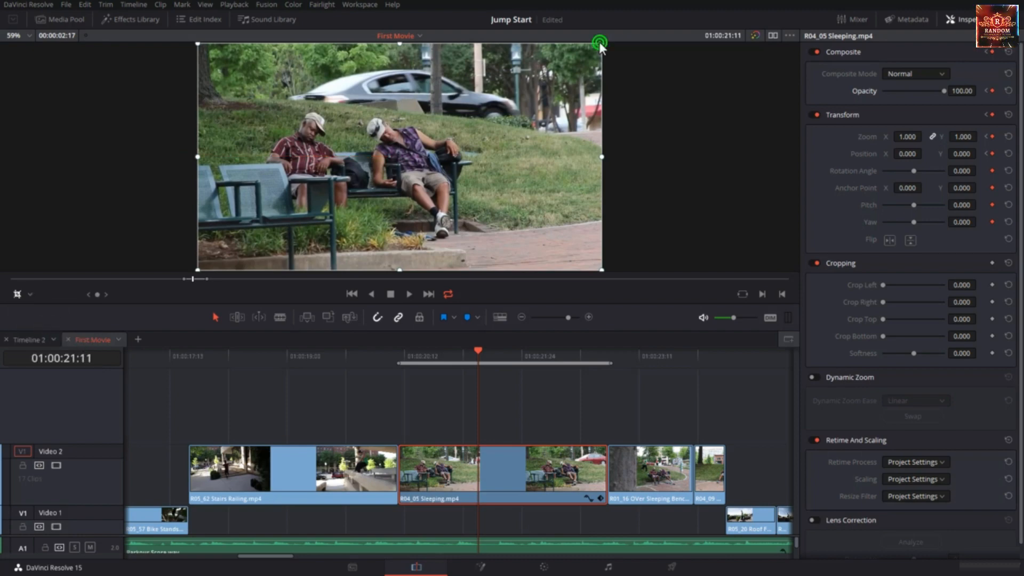
drag(599, 42, 461, 56)
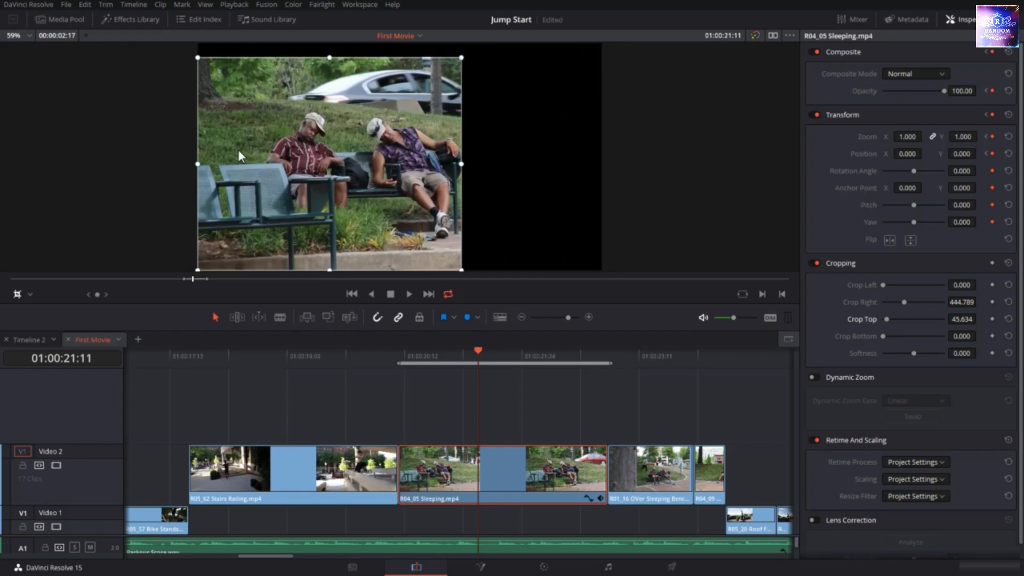
drag(198, 163, 271, 178)
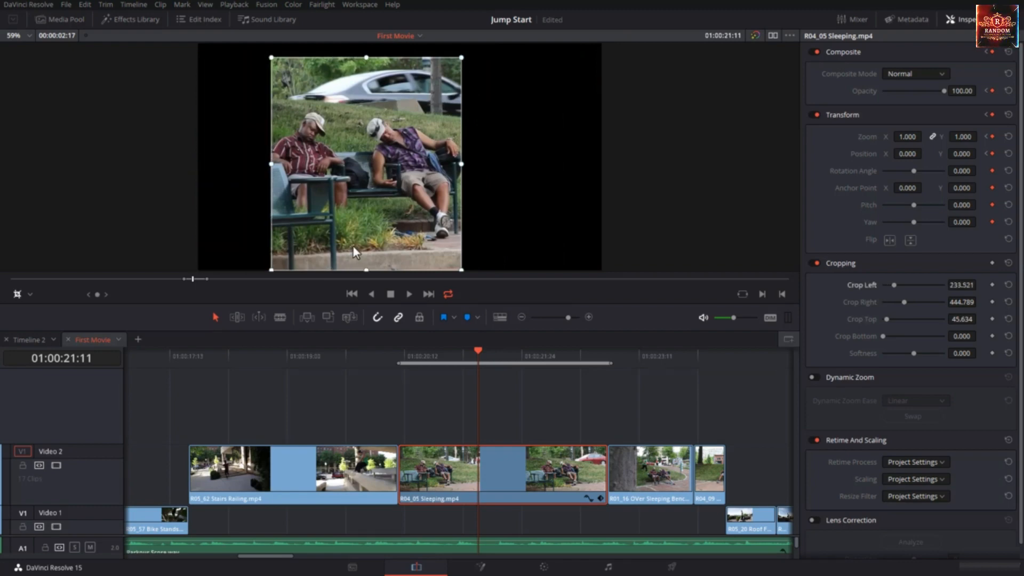
drag(365, 271, 363, 224)
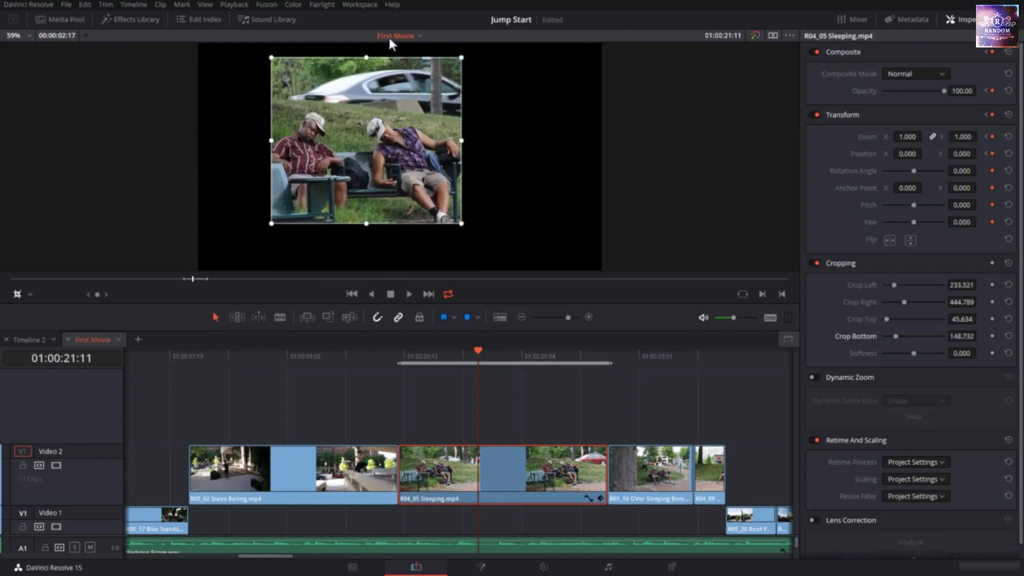
drag(366, 57, 367, 104)
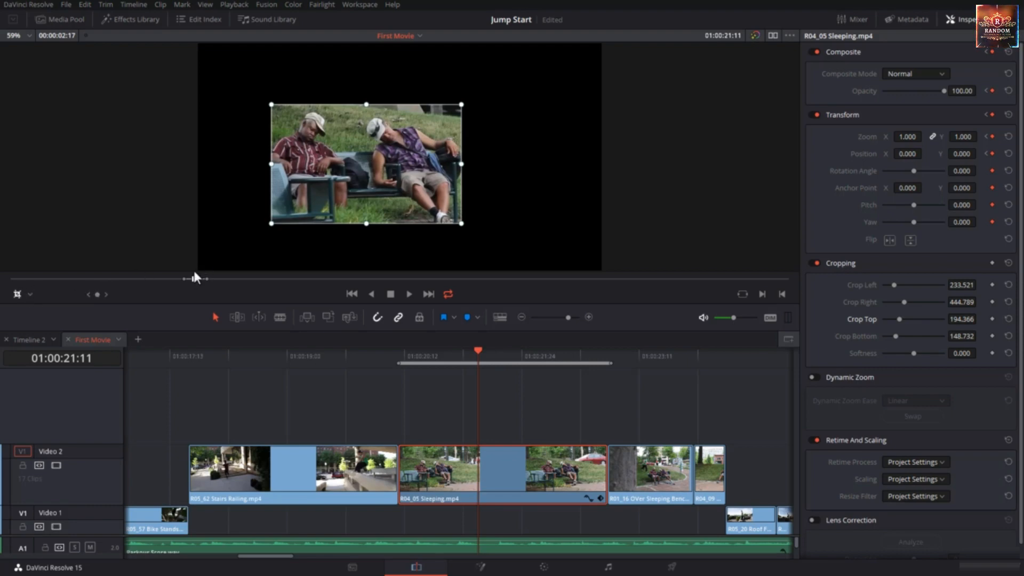
key(alt+slash)
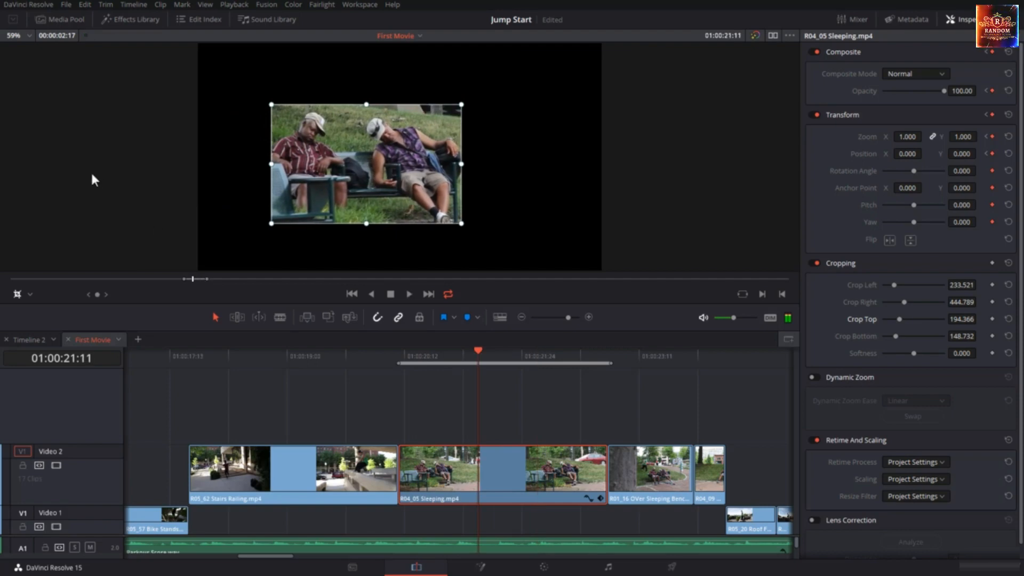
Step: Toggle the viewer's on-screen controls and switch them from Crop back to Transform
click(13, 297)
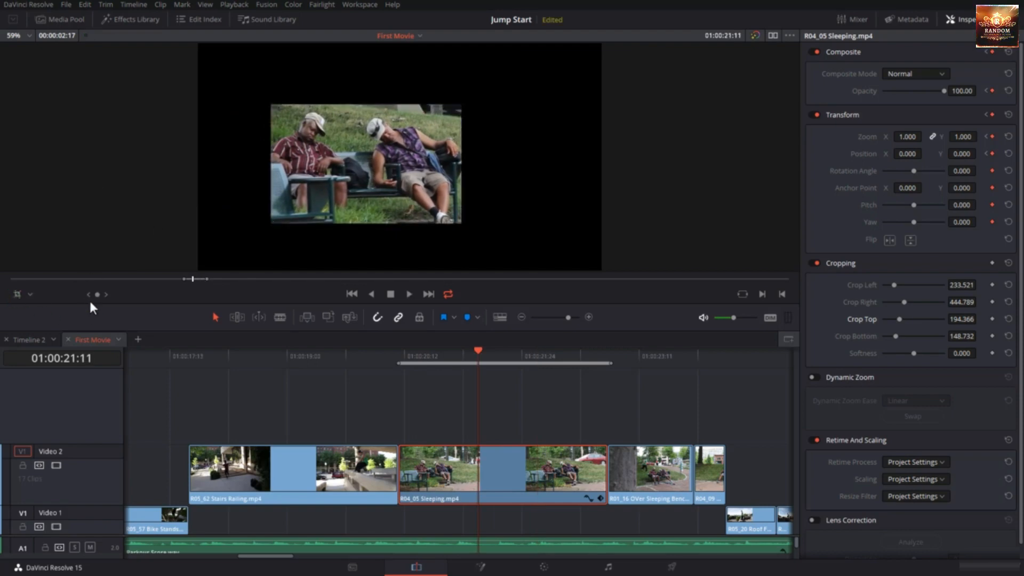
click(30, 295)
click(44, 312)
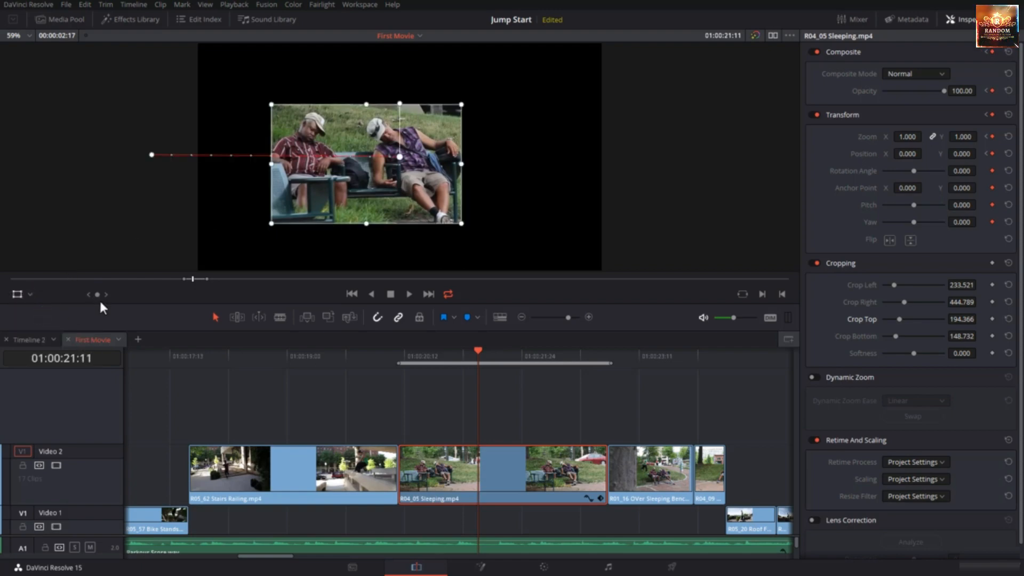
click(16, 294)
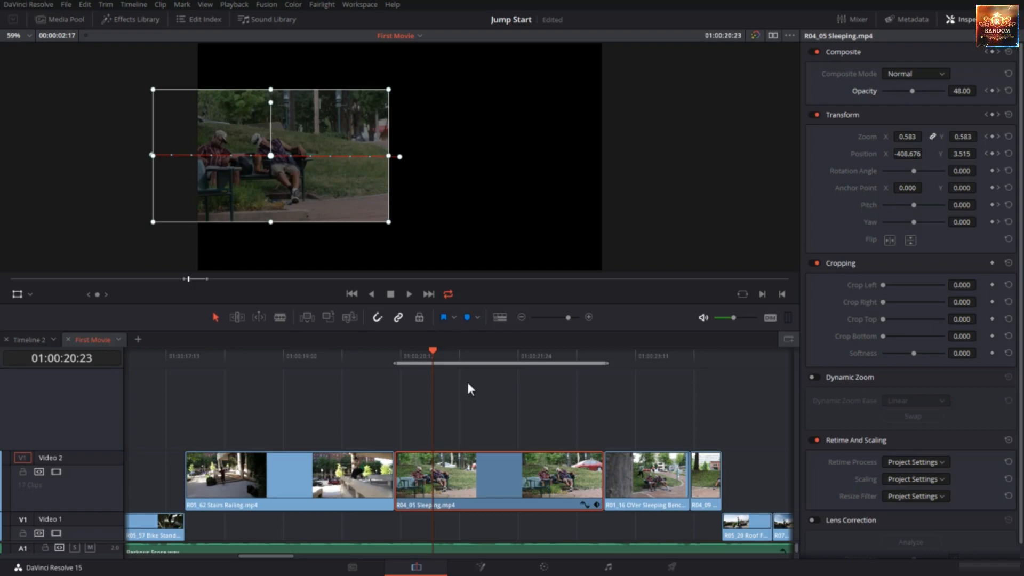
Step: Lower the Opacity keyframe at 01:00:21:11 to about 14.78, and jump between the start and end keyframes of the viewer's motion path
click(997, 90)
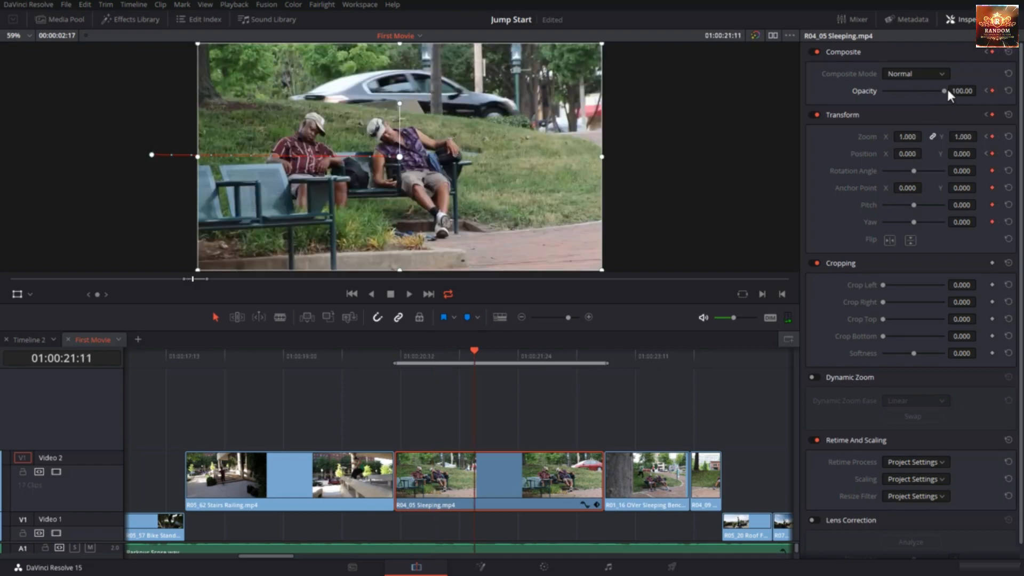
drag(943, 91, 891, 91)
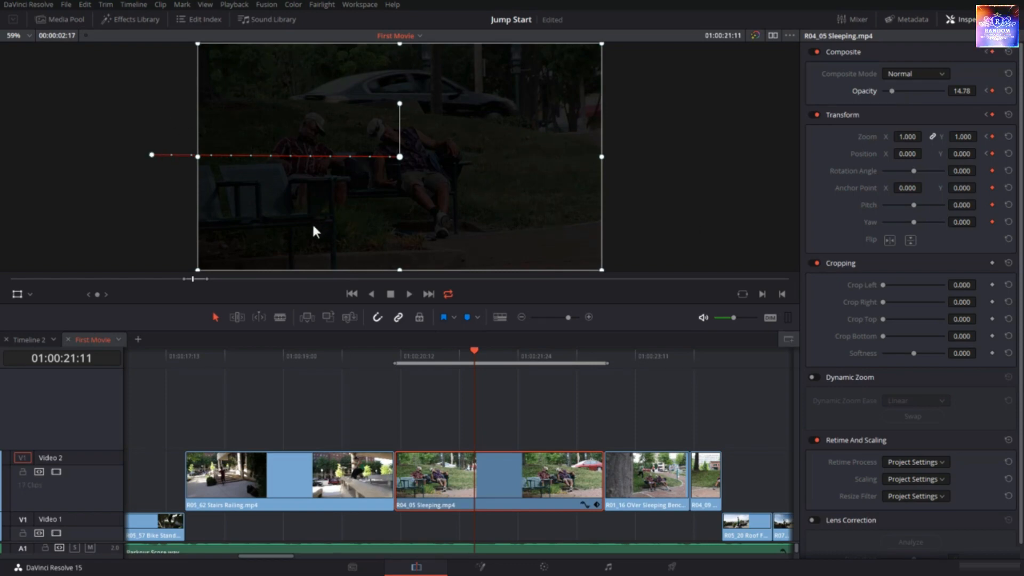
click(400, 157)
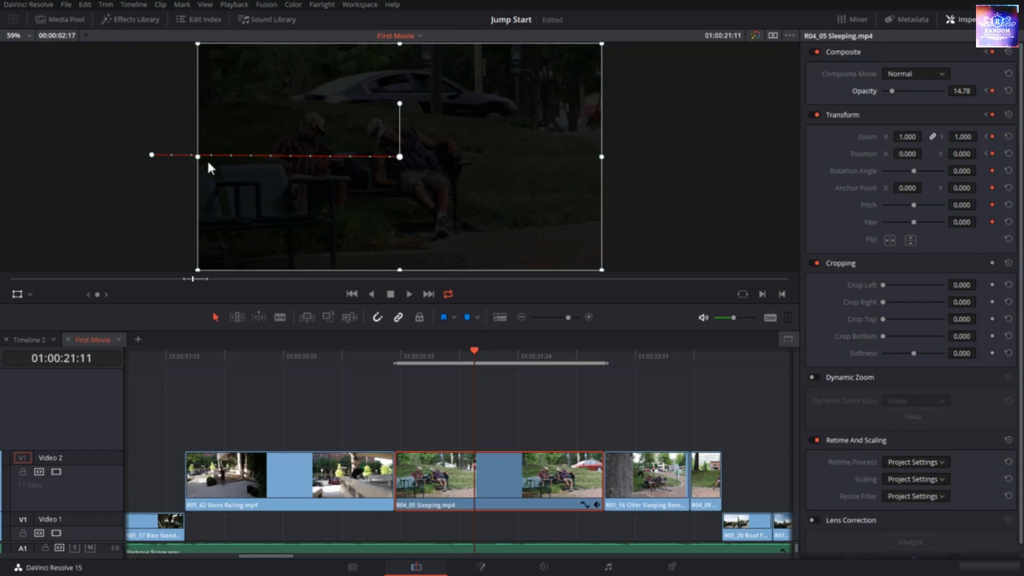
click(151, 154)
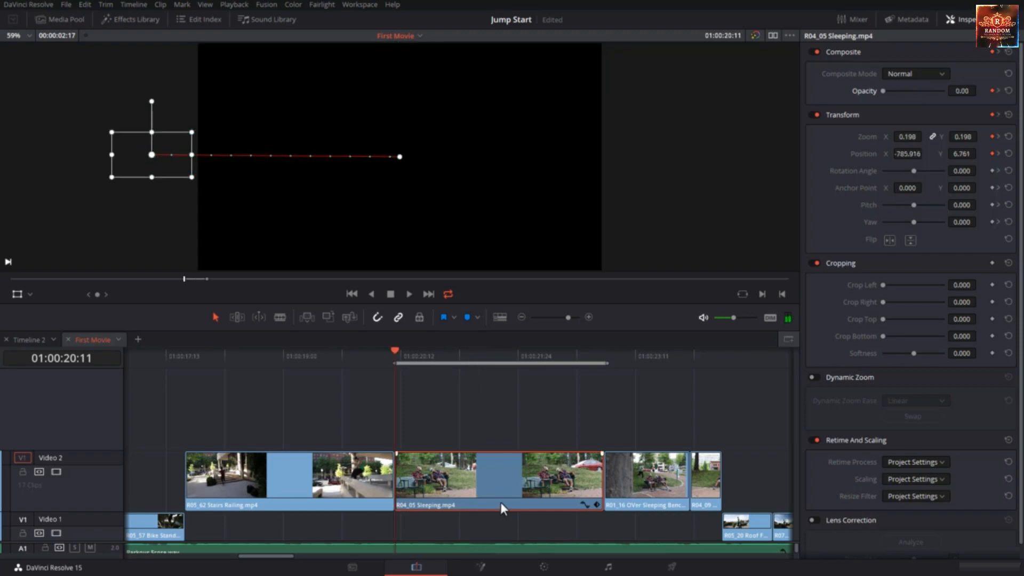
click(399, 158)
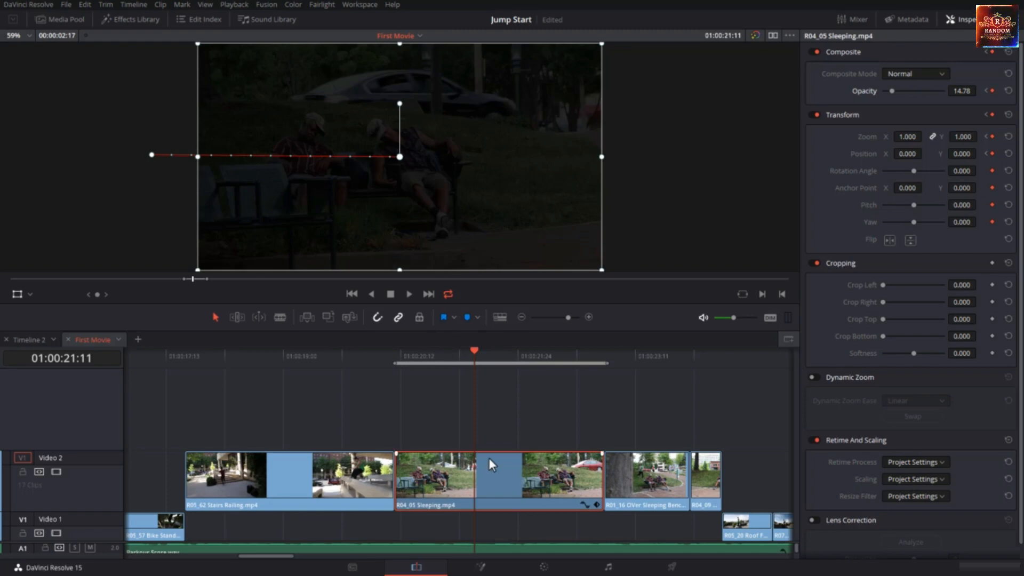
Step: Show the Sleeping clip's curve editor, switch to its Position Y curve and select the keyframe at 01:00:21:11
key(shift+c)
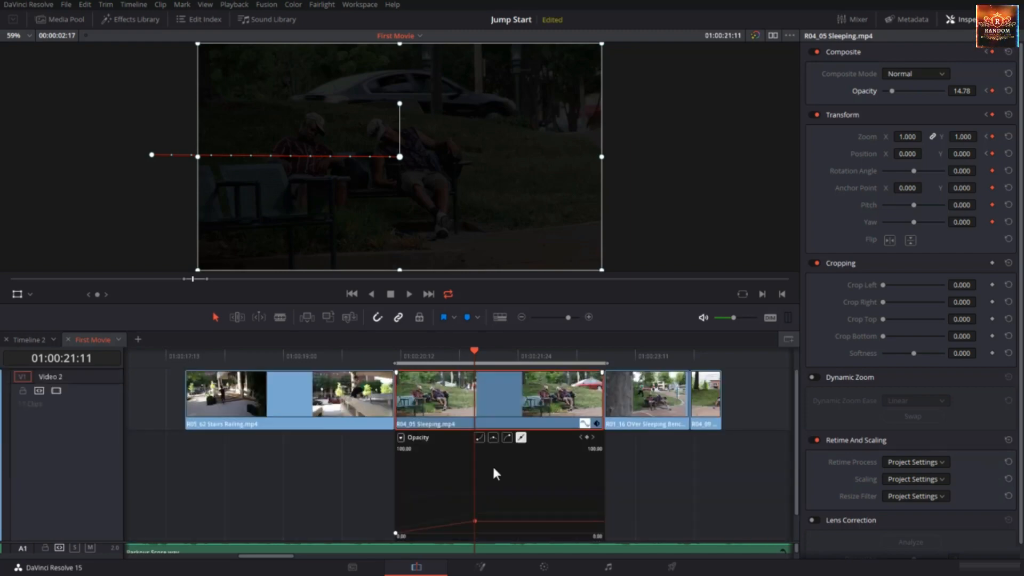
click(497, 514)
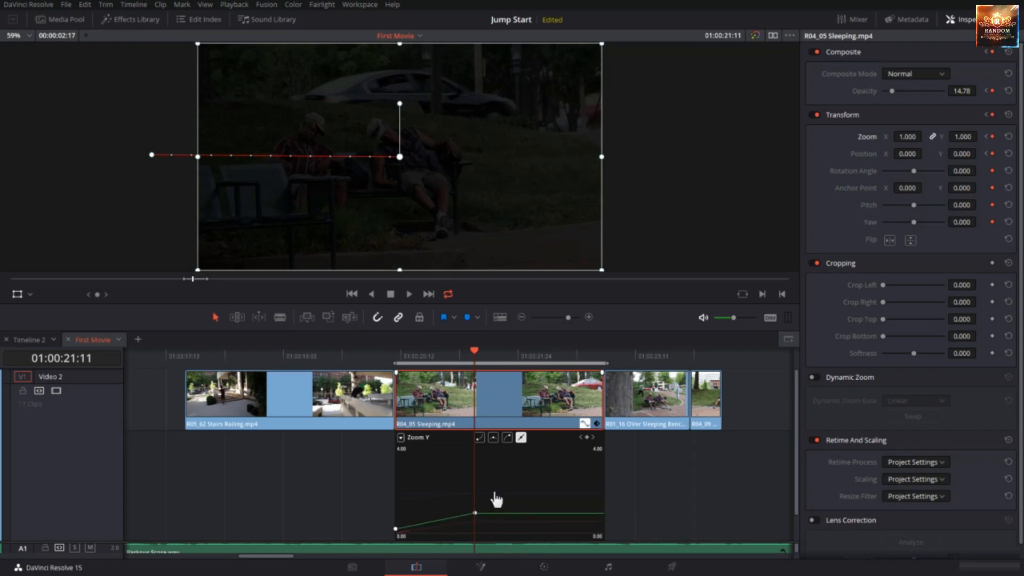
click(494, 493)
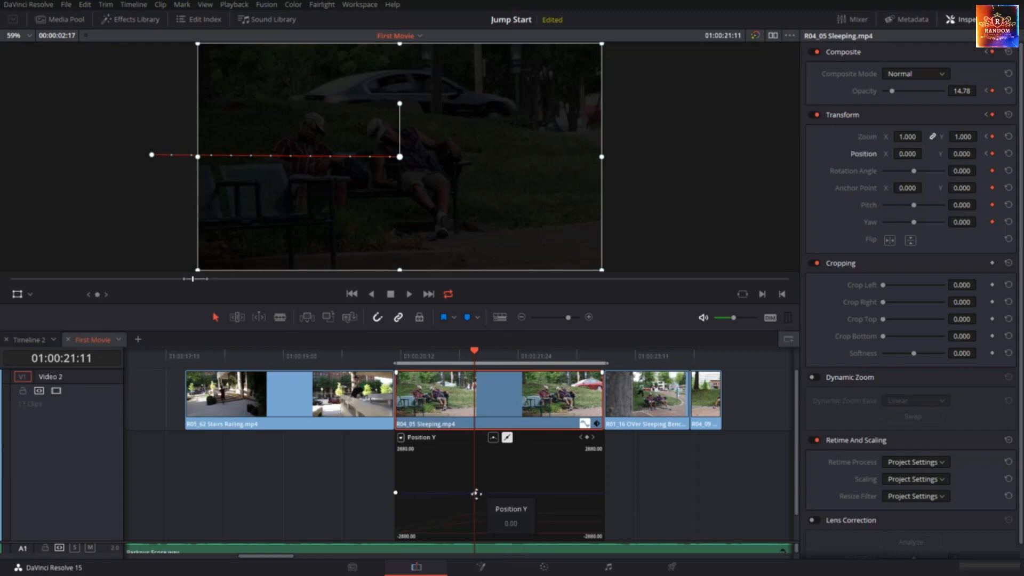
click(474, 494)
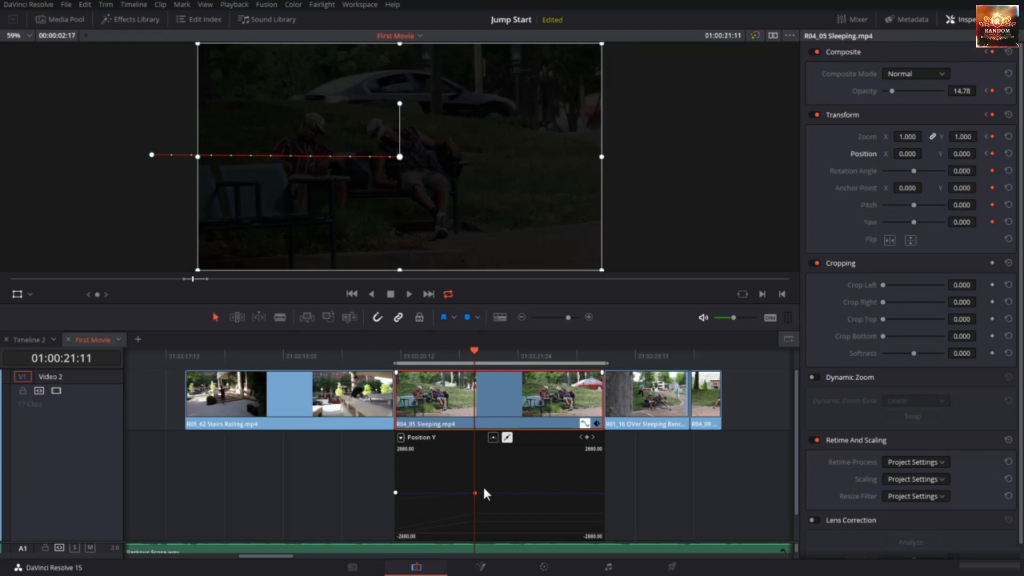
Step: Make the motion path's end keyframe Smooth in the viewer, bend the path downward with its handle, and scrub through the movement
right_click(399, 156)
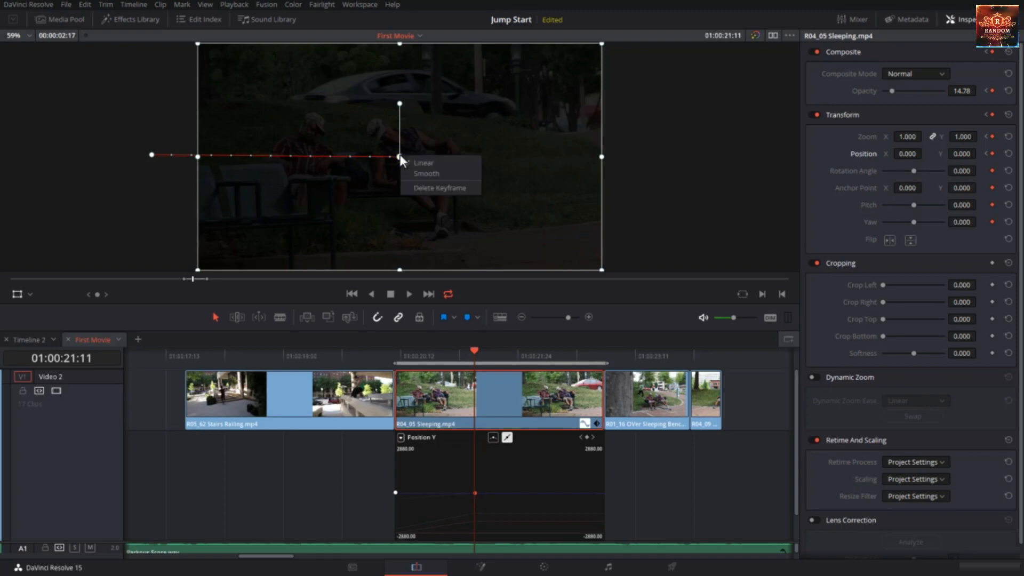
click(422, 174)
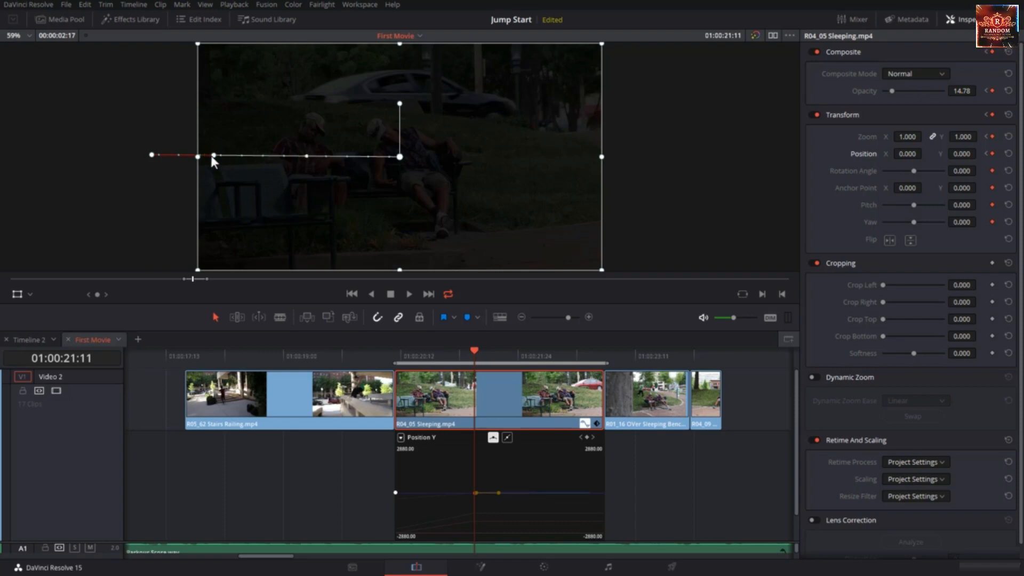
drag(214, 153, 335, 237)
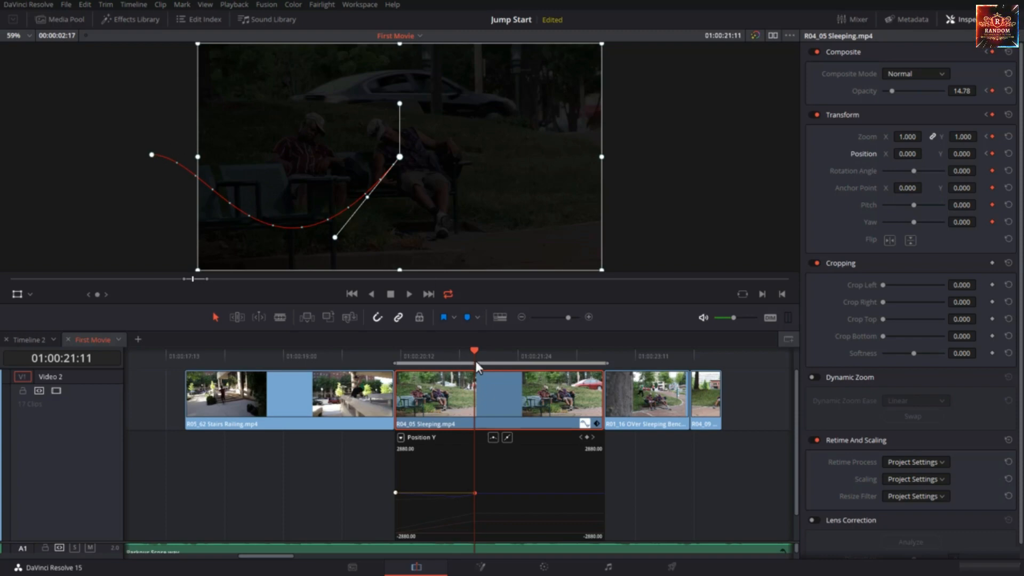
click(449, 357)
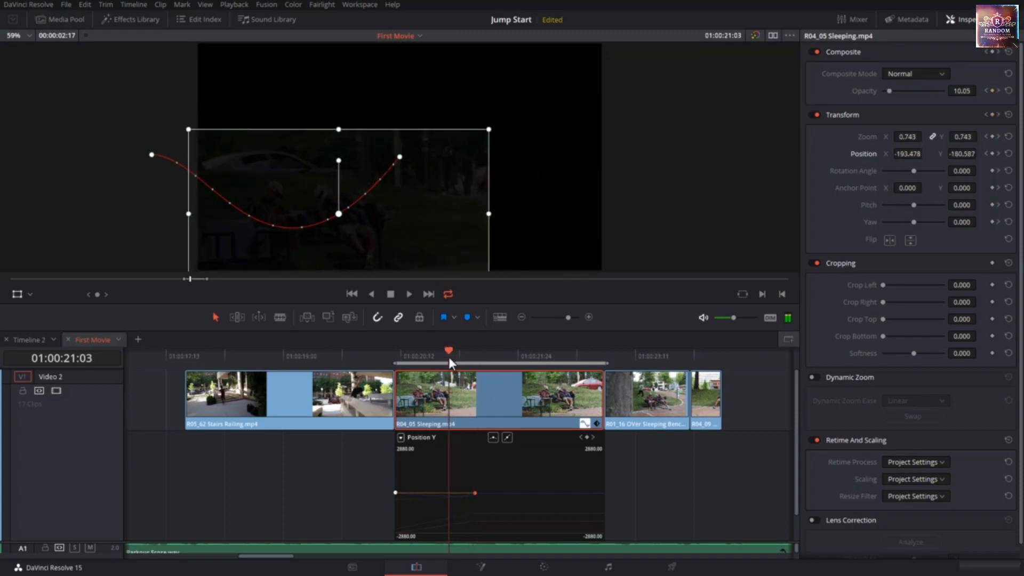
drag(449, 358, 474, 382)
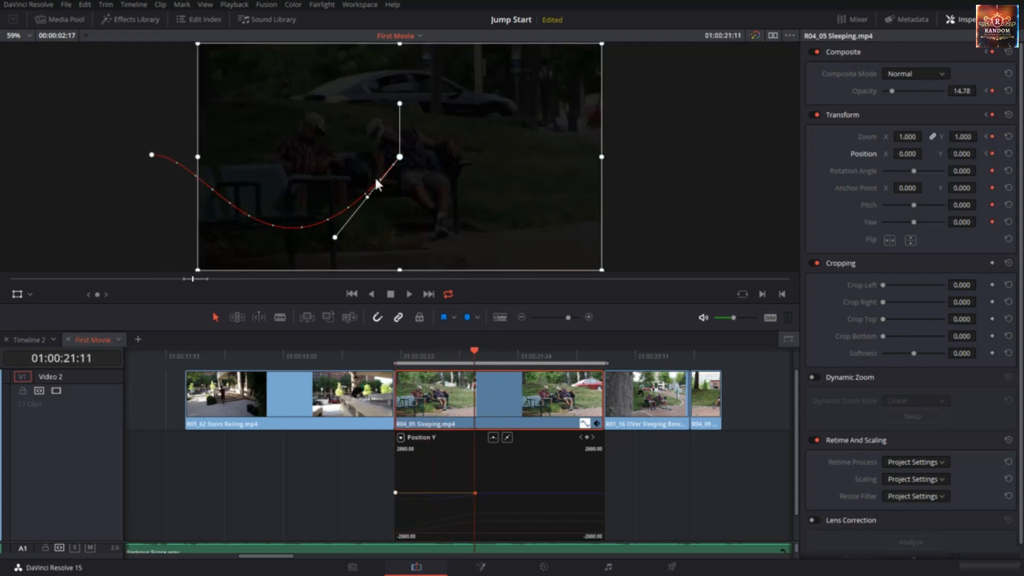
Step: Make the motion path's start keyframe Smooth and point its handle straight down to form a single U-shaped curve
click(152, 154)
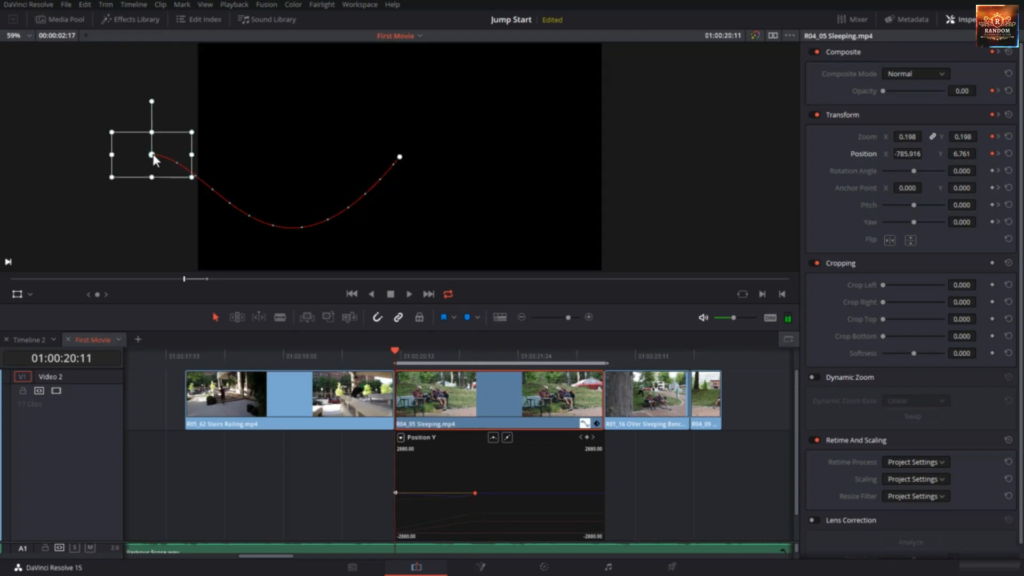
right_click(153, 155)
click(165, 174)
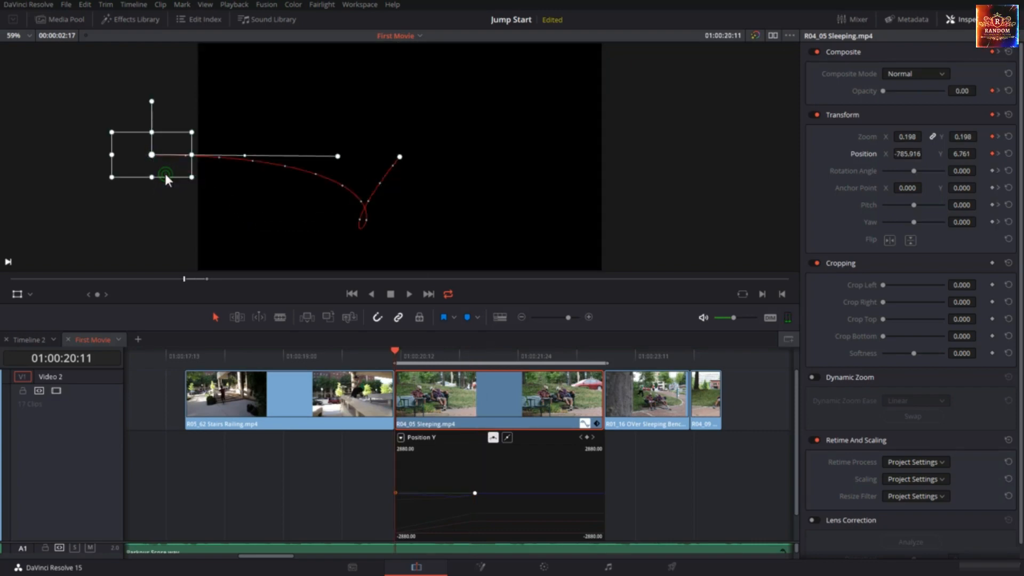
click(399, 157)
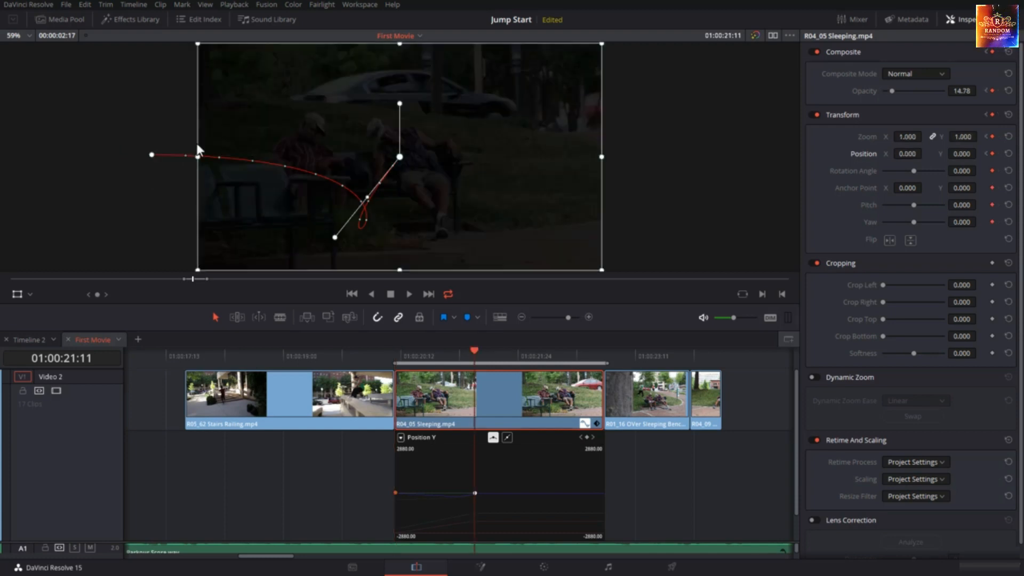
click(152, 155)
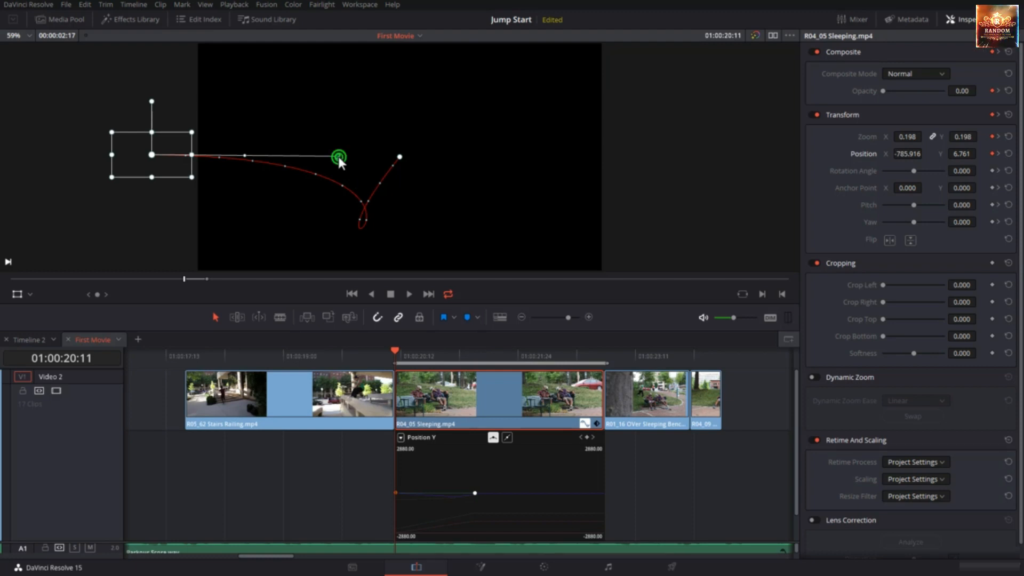
drag(338, 155, 152, 202)
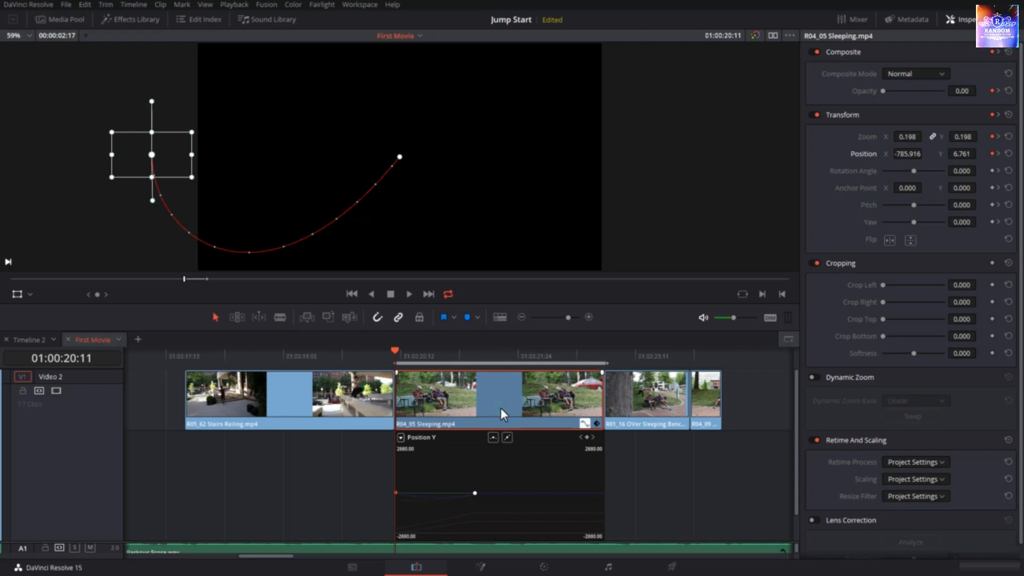
Step: Play the curved move, point the start keyframe's handle horizontally toward the end keyframe, and check both path keyframes
key(space)
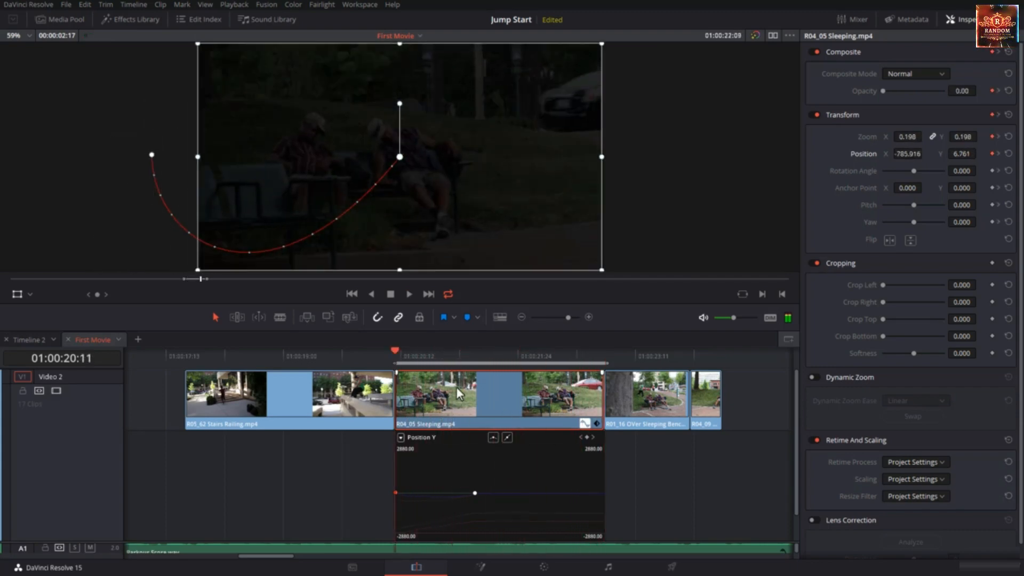
key(space)
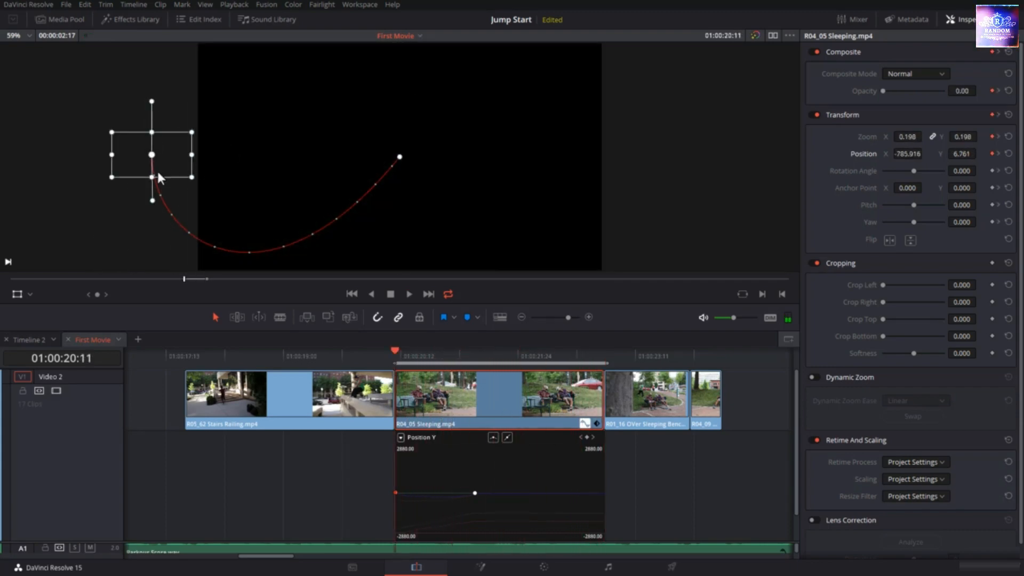
drag(153, 199, 266, 154)
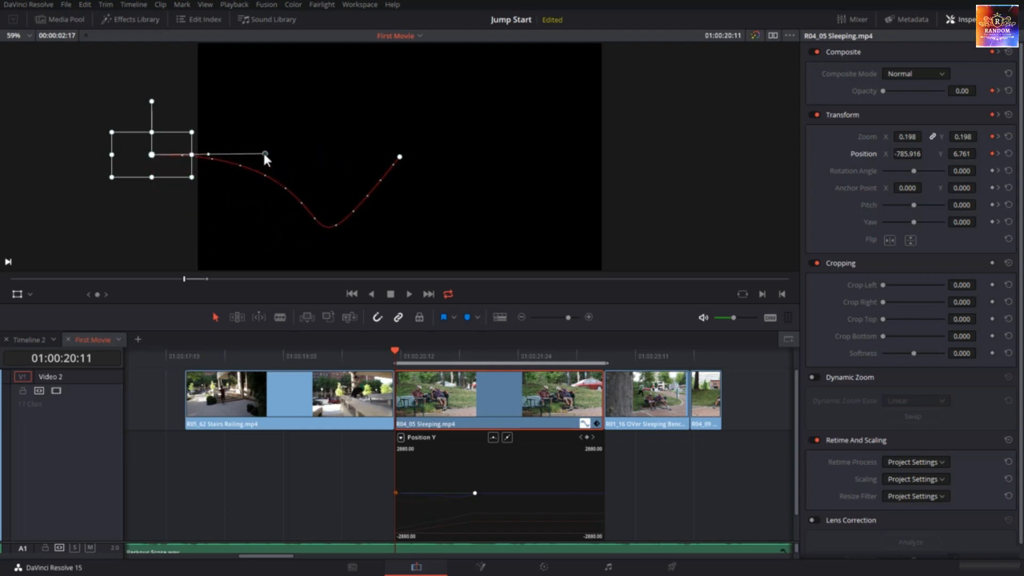
click(400, 157)
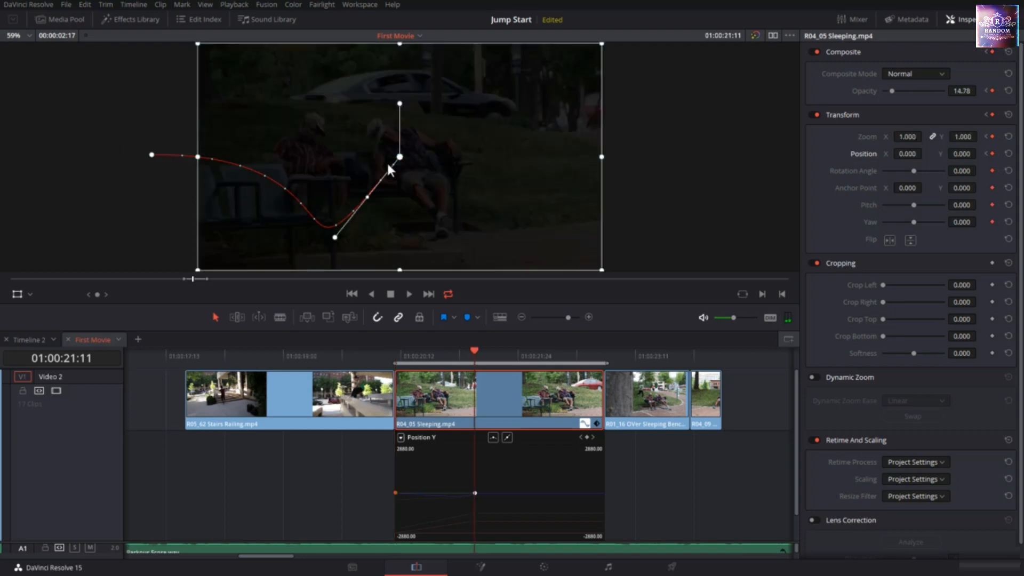
click(152, 154)
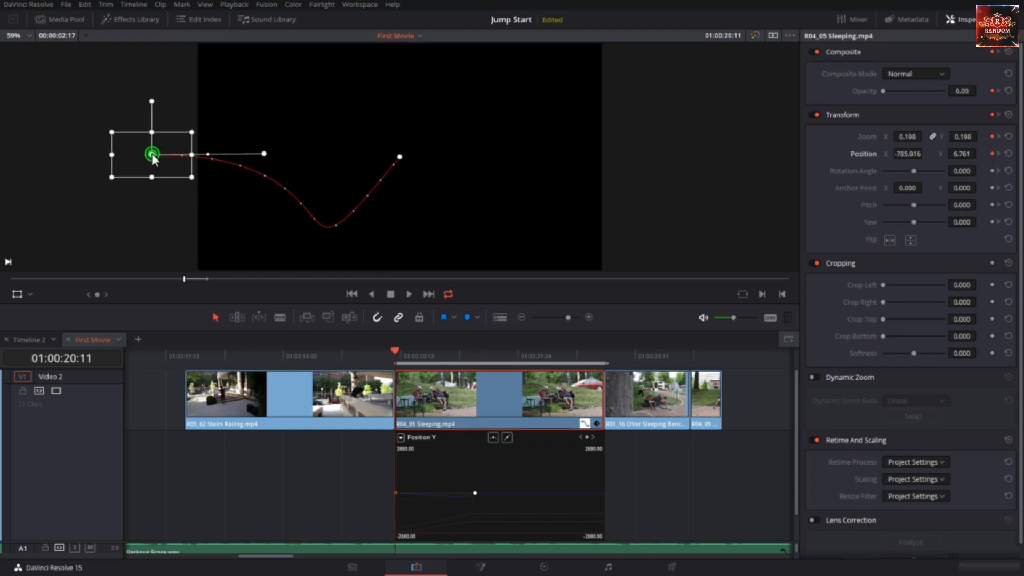
Step: Make the motion path's start keyframe Linear, select its end keyframe at 01:00:21:11 and play through the movement
right_click(151, 154)
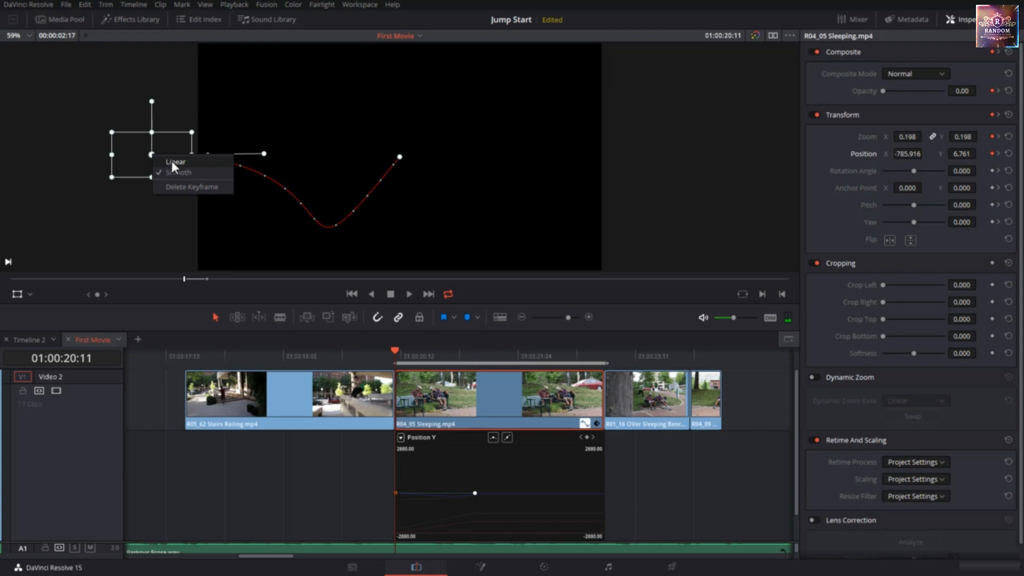
click(171, 161)
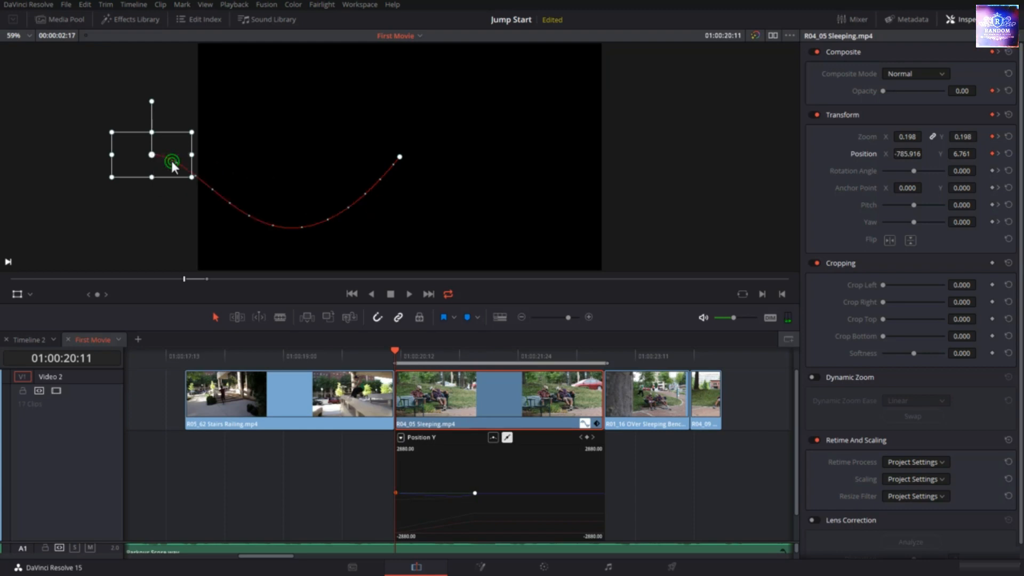
click(400, 157)
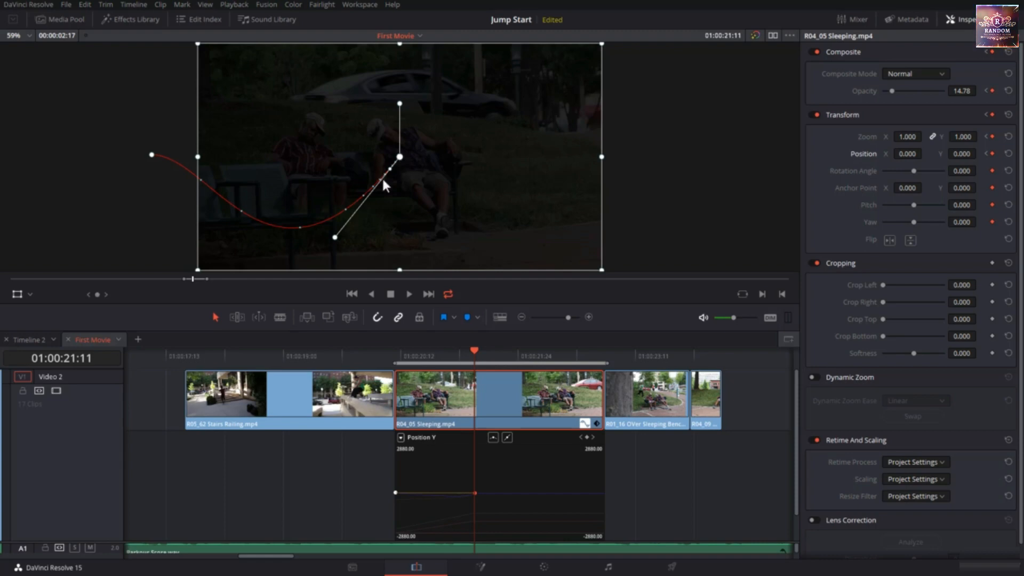
click(475, 349)
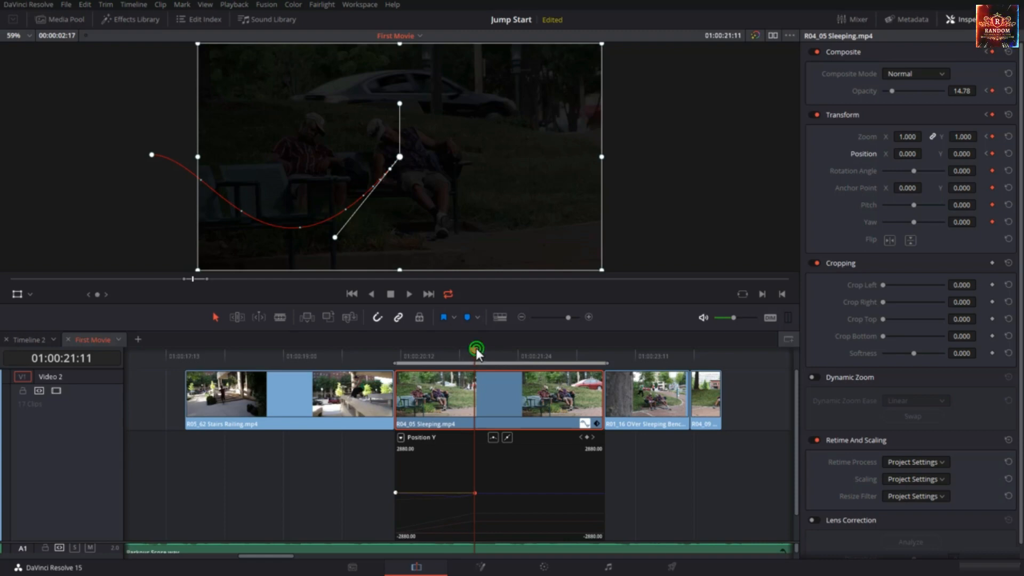
key(space)
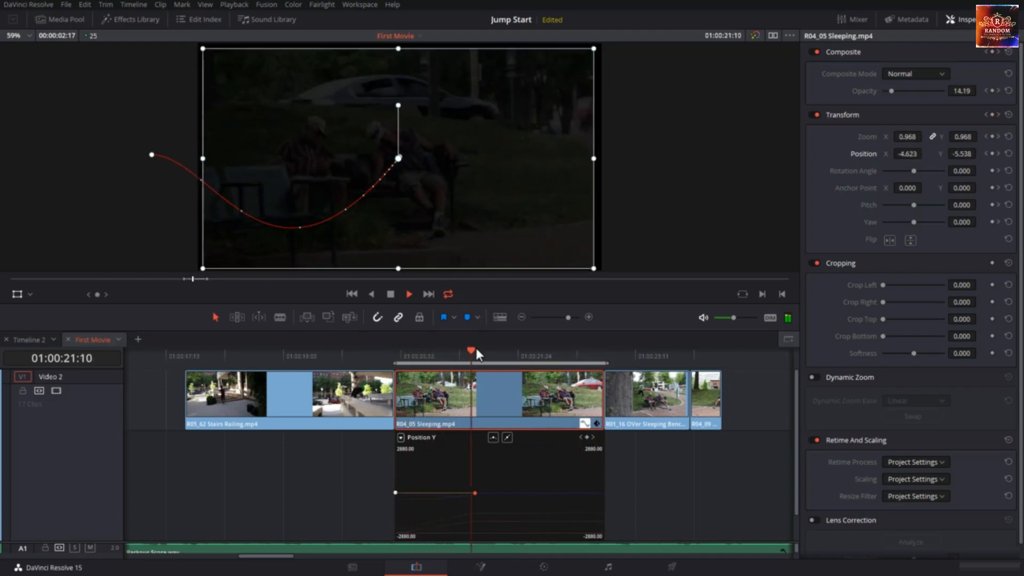
key(space)
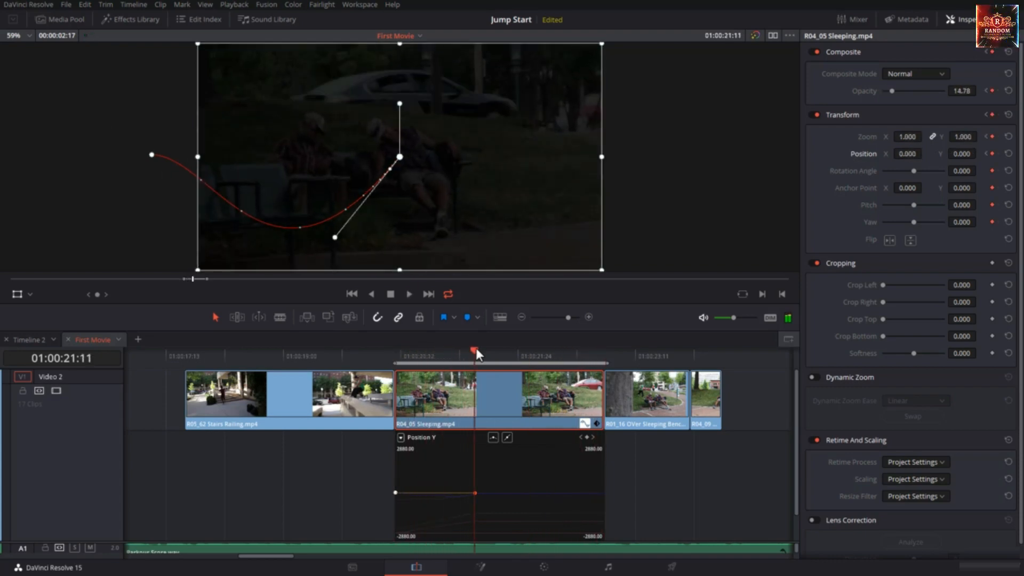
Step: Straighten the motion path by making both keyframes Linear, and make only the end keyframe Smooth again
right_click(401, 156)
click(413, 165)
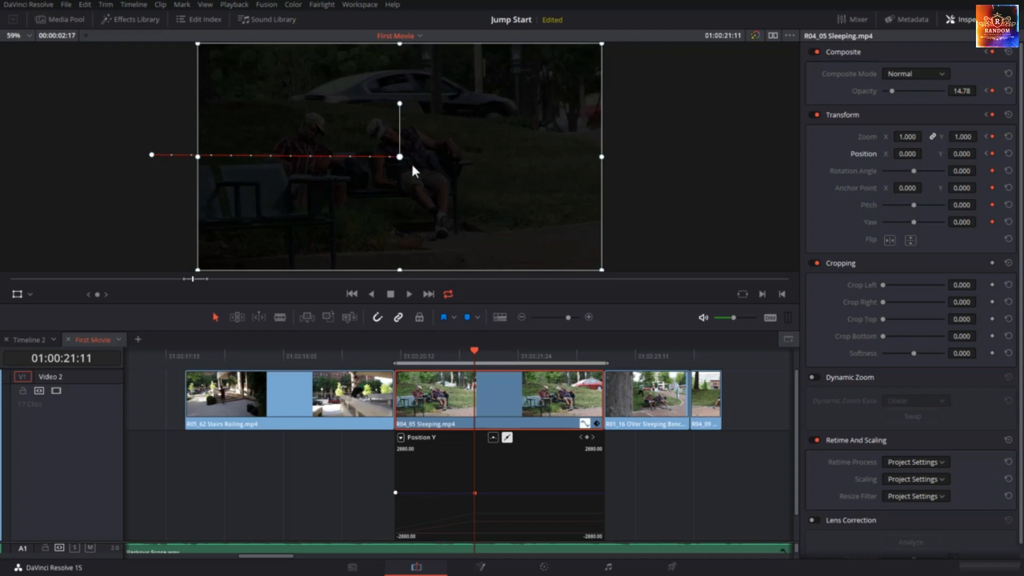
right_click(153, 155)
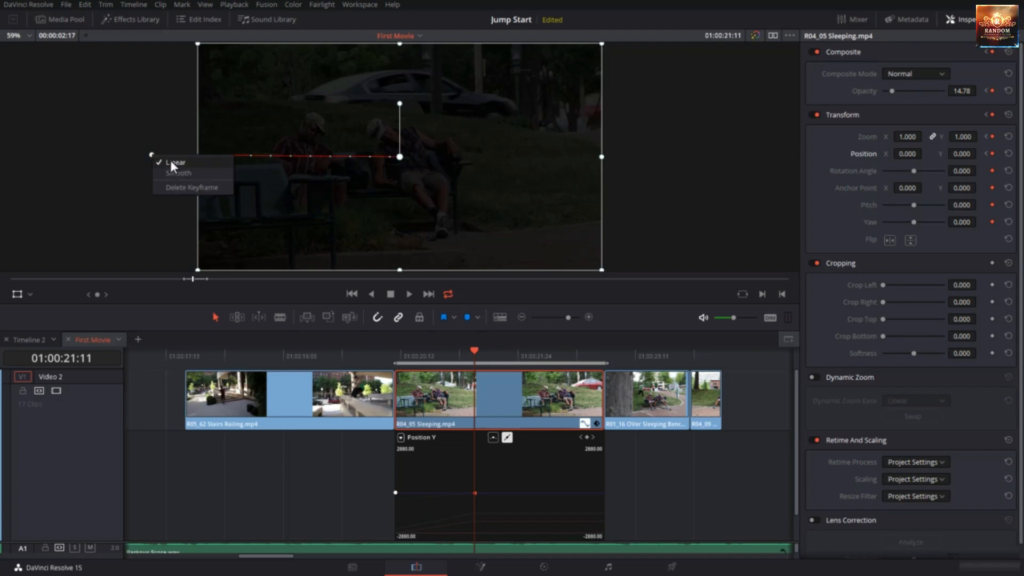
click(171, 161)
click(400, 157)
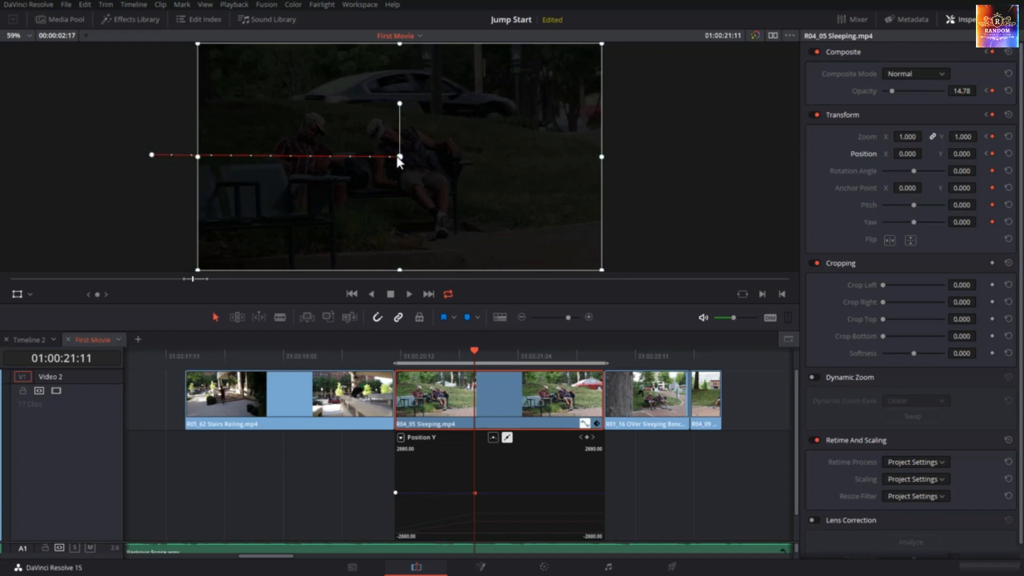
right_click(399, 156)
click(415, 172)
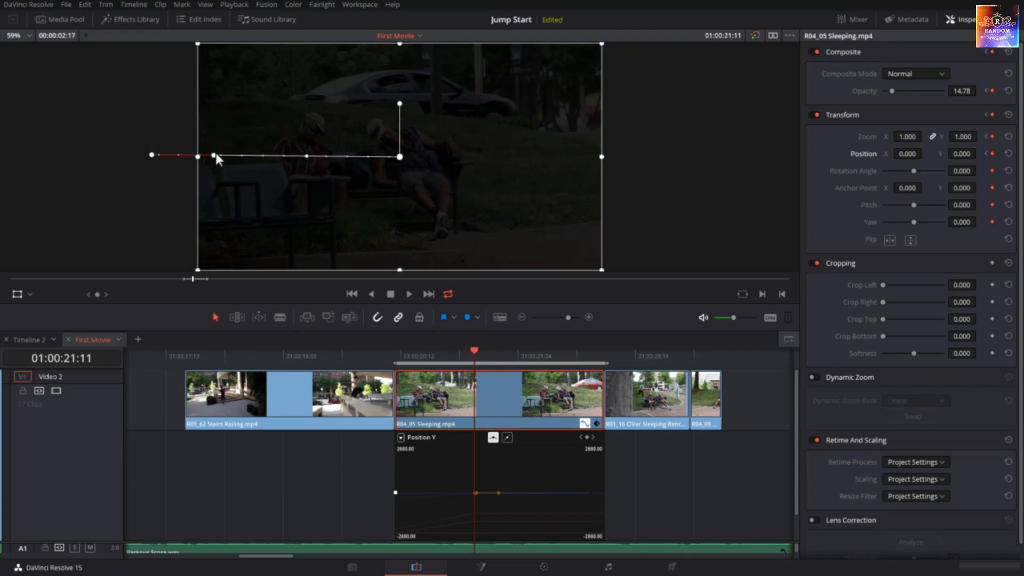
Step: Slide the speed control point along the straight path close to the end keyframe, and play and scrub the move
click(307, 155)
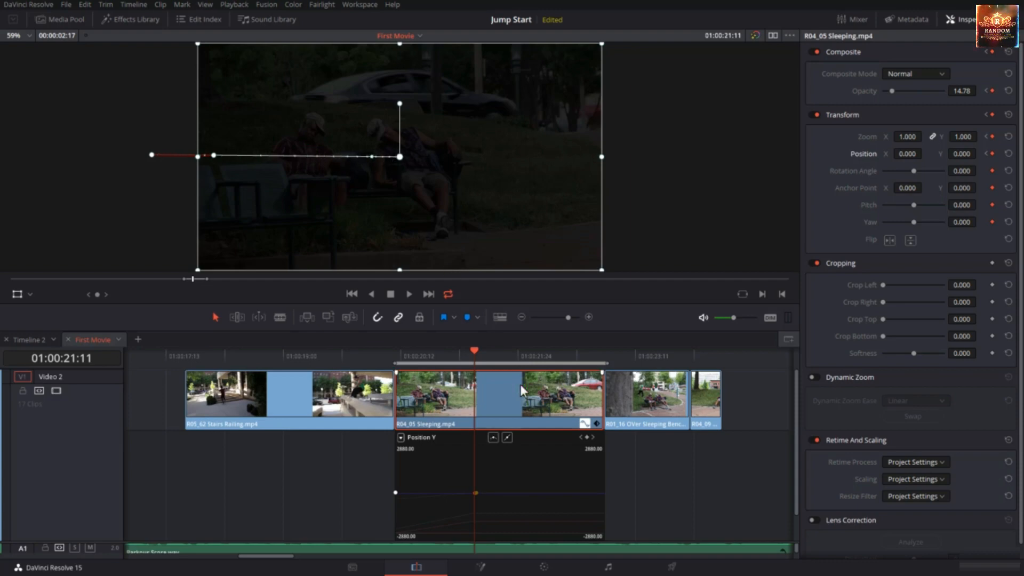
key(alt+/)
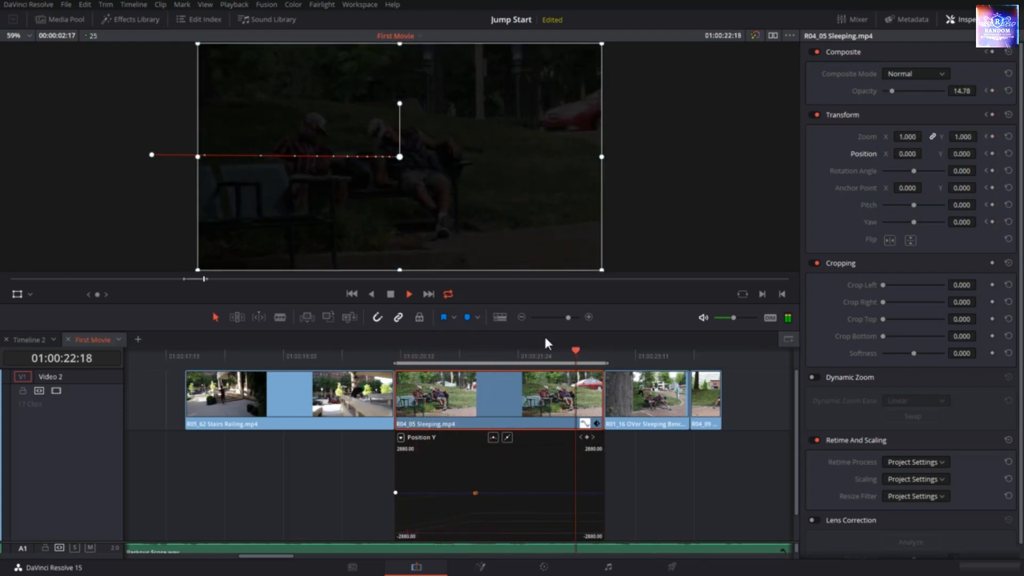
key(space)
drag(480, 353, 514, 354)
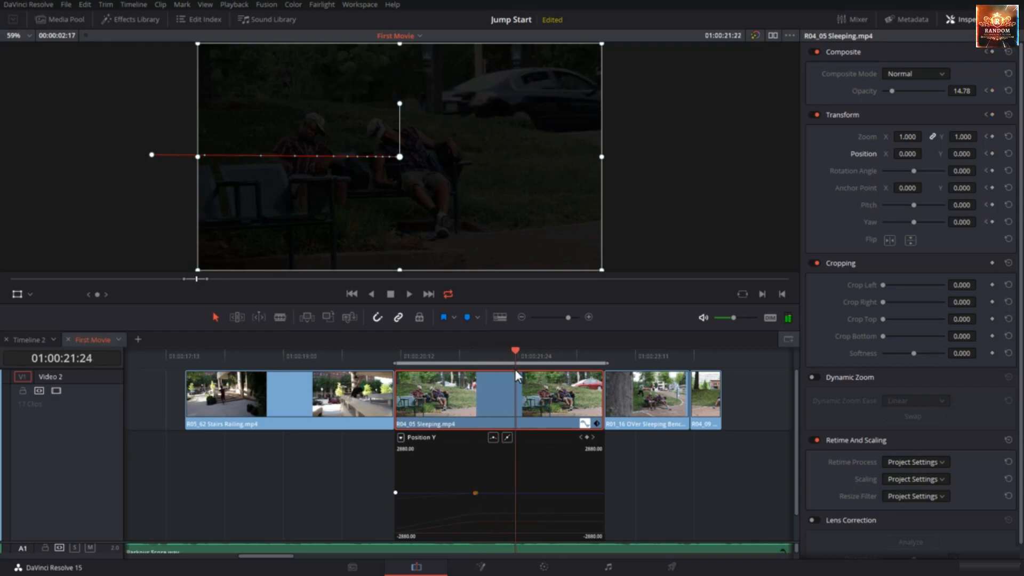
Step: Slide the end keyframe's speed control point along the straight path toward the start keyframe, and play back the movement
right_click(399, 157)
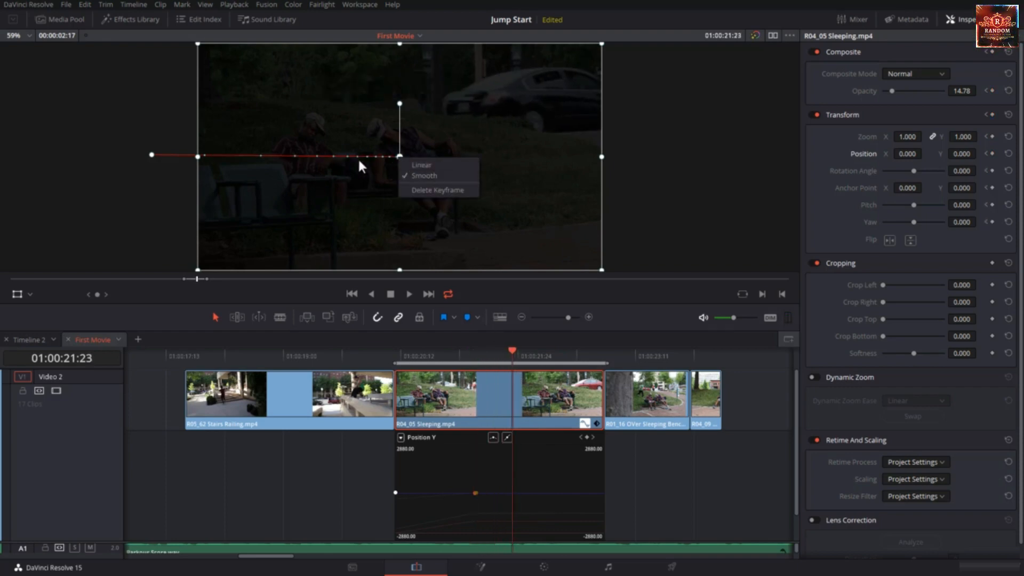
click(252, 155)
drag(244, 195, 288, 178)
drag(297, 114, 213, 155)
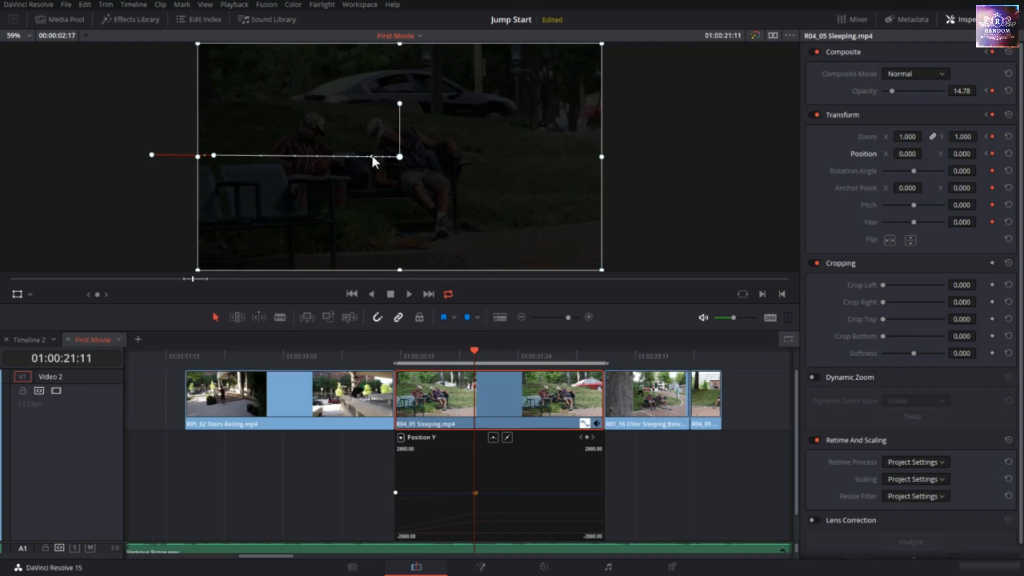
drag(372, 157, 264, 157)
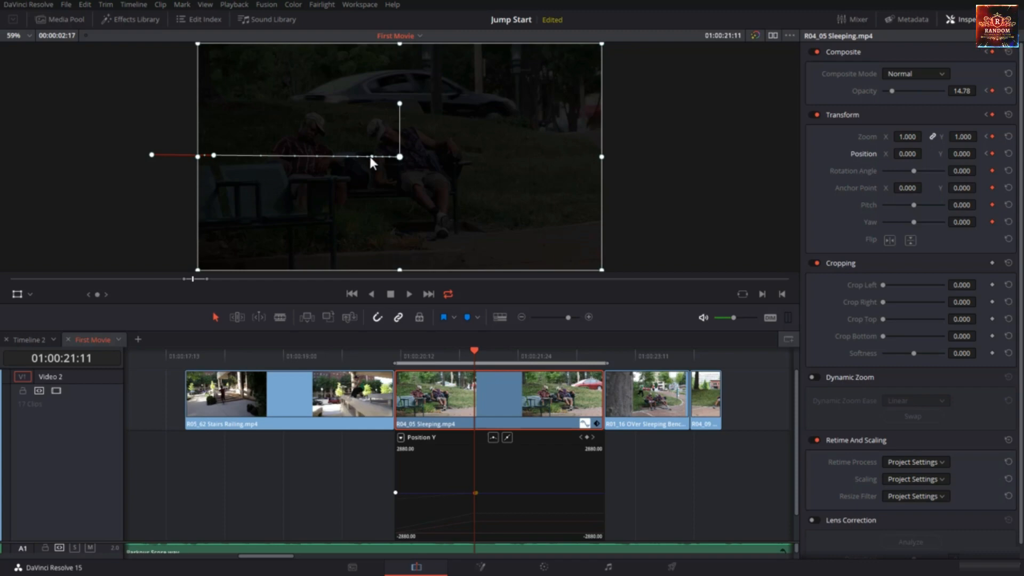
drag(369, 155, 244, 161)
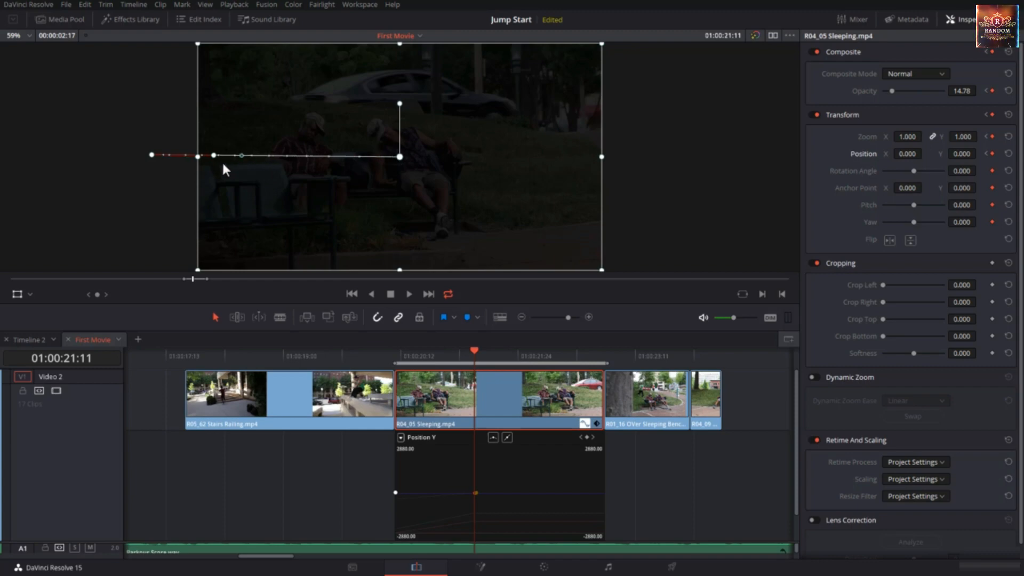
click(410, 352)
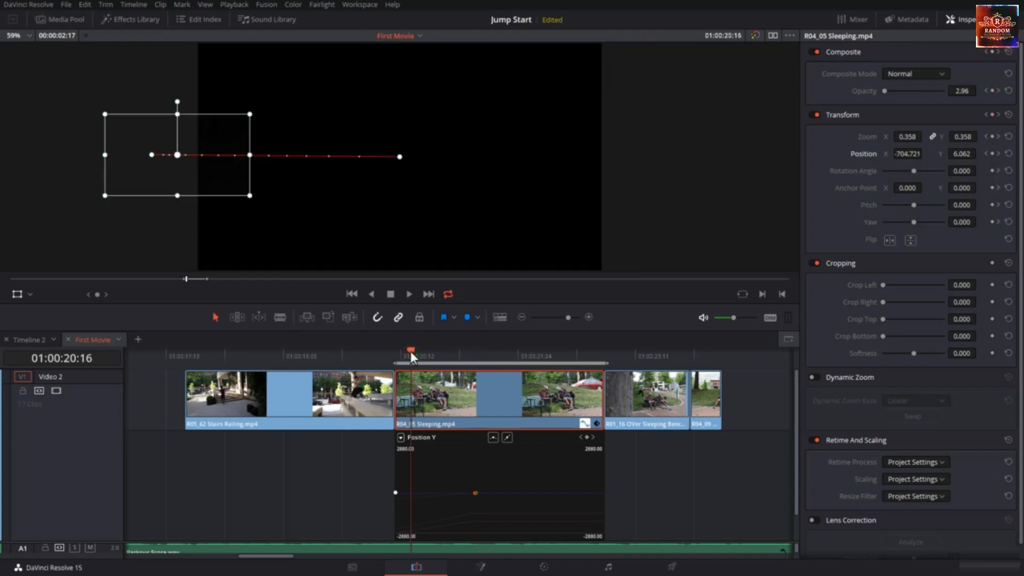
key(space)
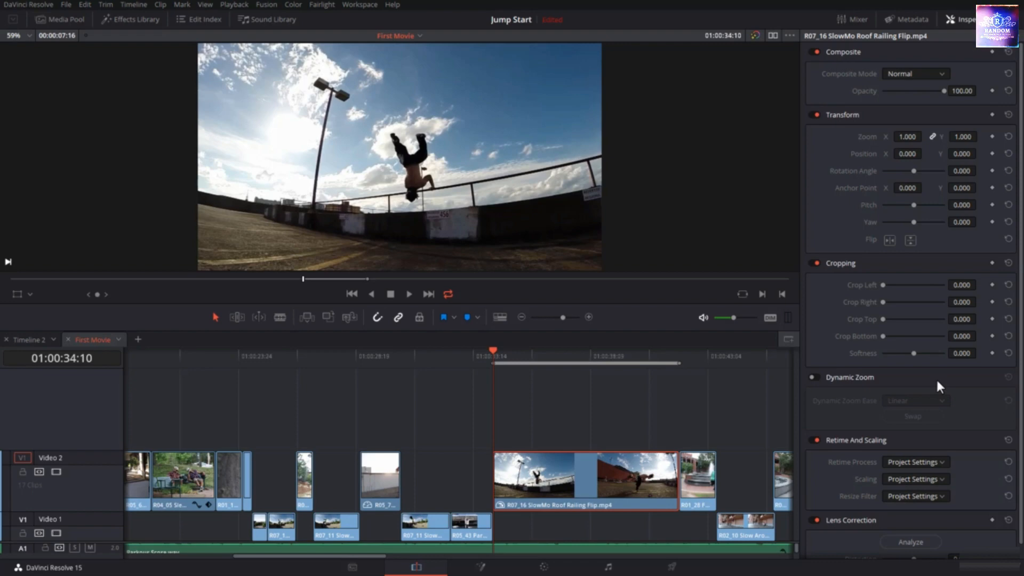
Step: Enable Dynamic Zoom on the SlowMo Roof Railing Flip clip, scrub through its zoom and return to the clip's start
click(816, 376)
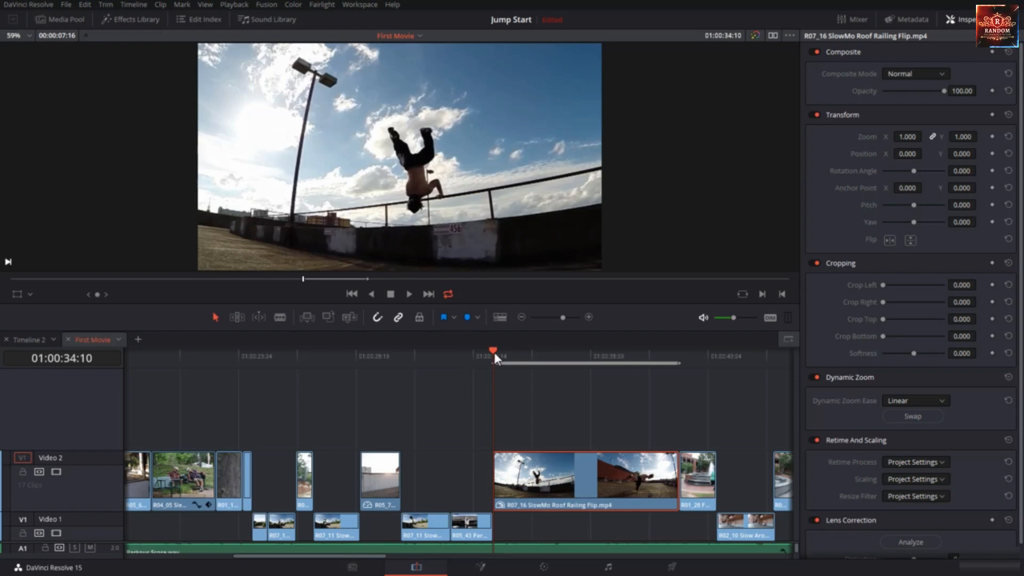
drag(491, 350, 601, 427)
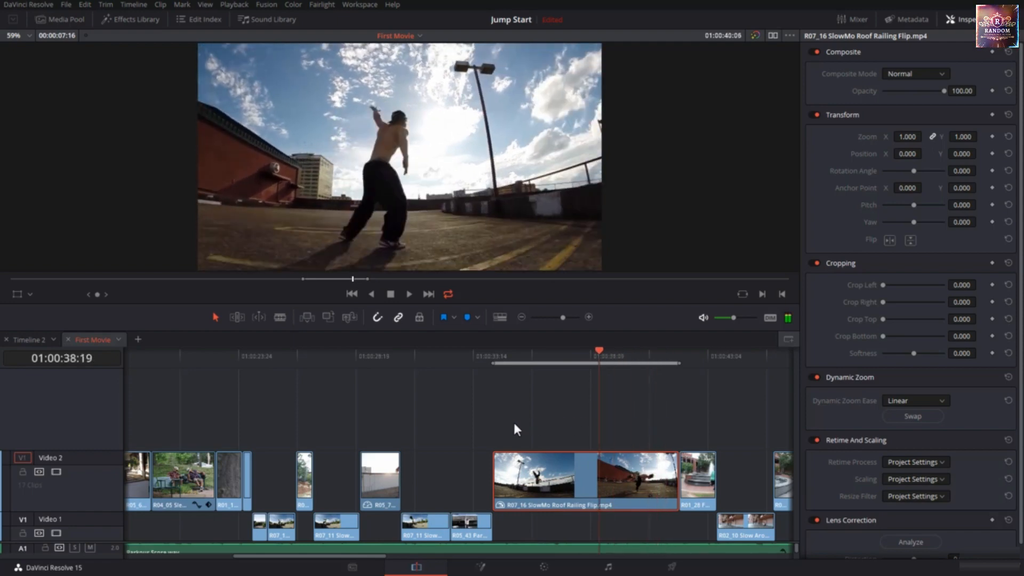
key(Up)
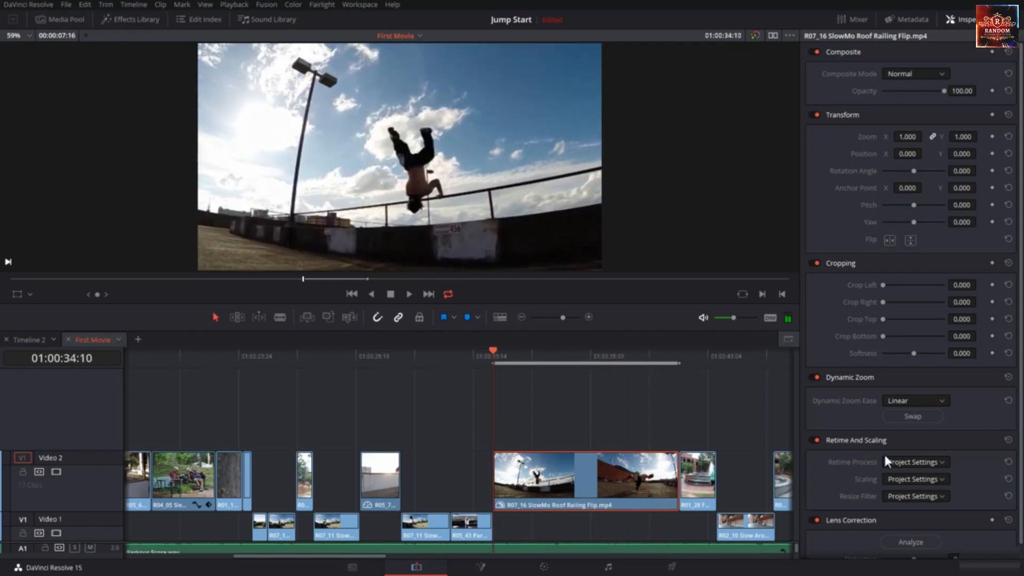
Step: Swap the Dynamic Zoom direction, play part of the clip to preview it, and return to the clip's start
click(894, 416)
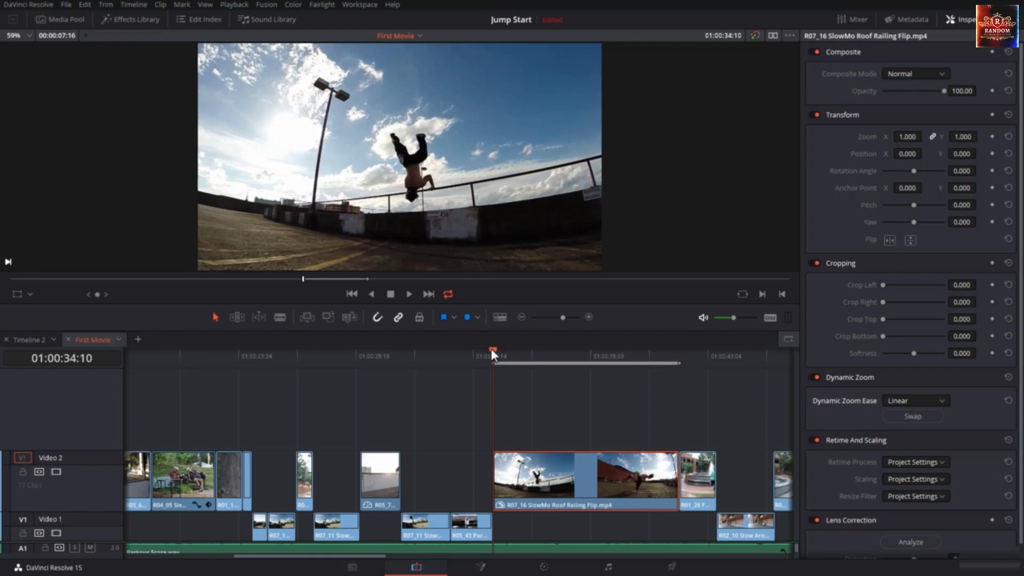
drag(492, 349, 493, 406)
key(space)
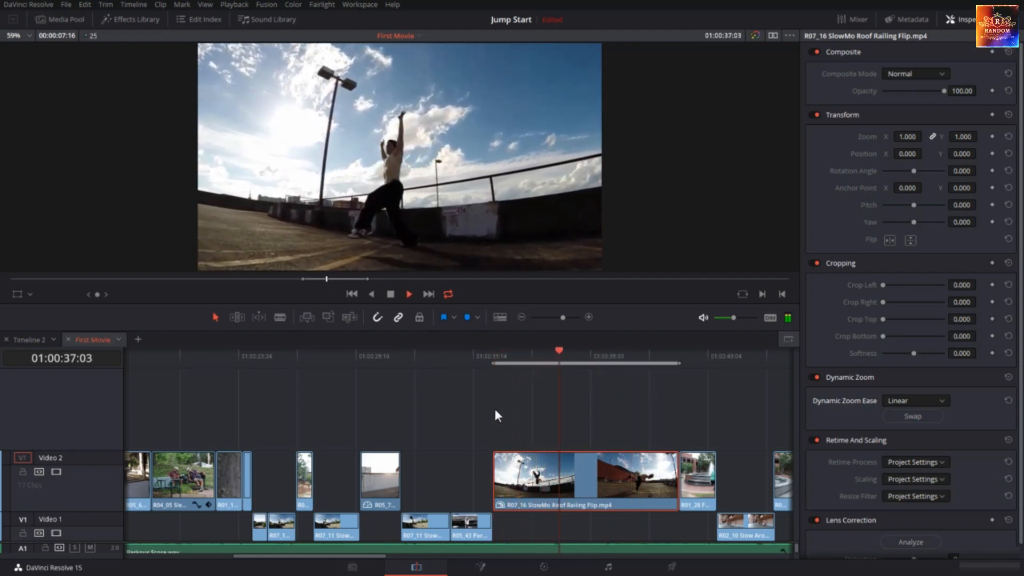
key(space)
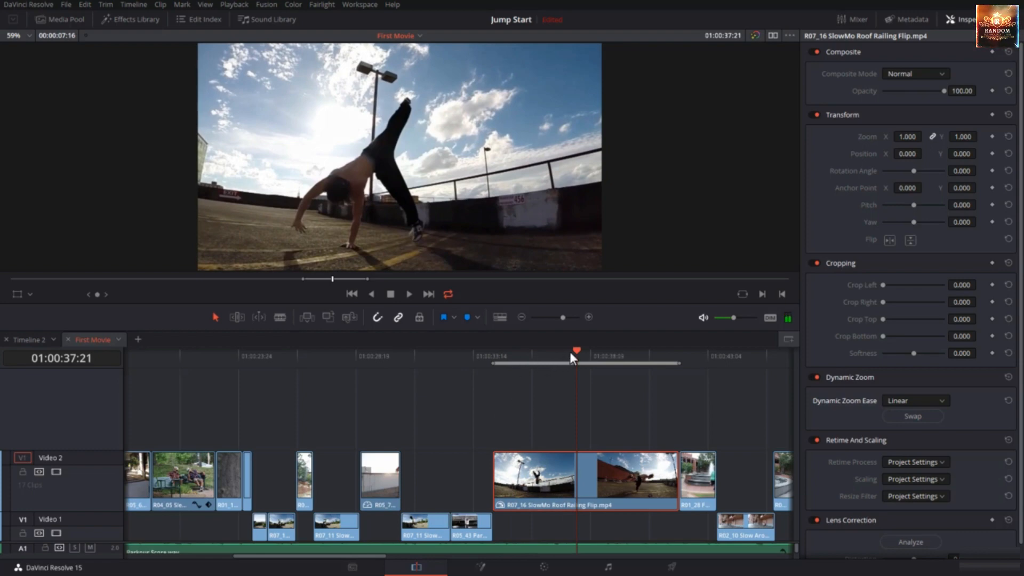
drag(574, 350, 497, 360)
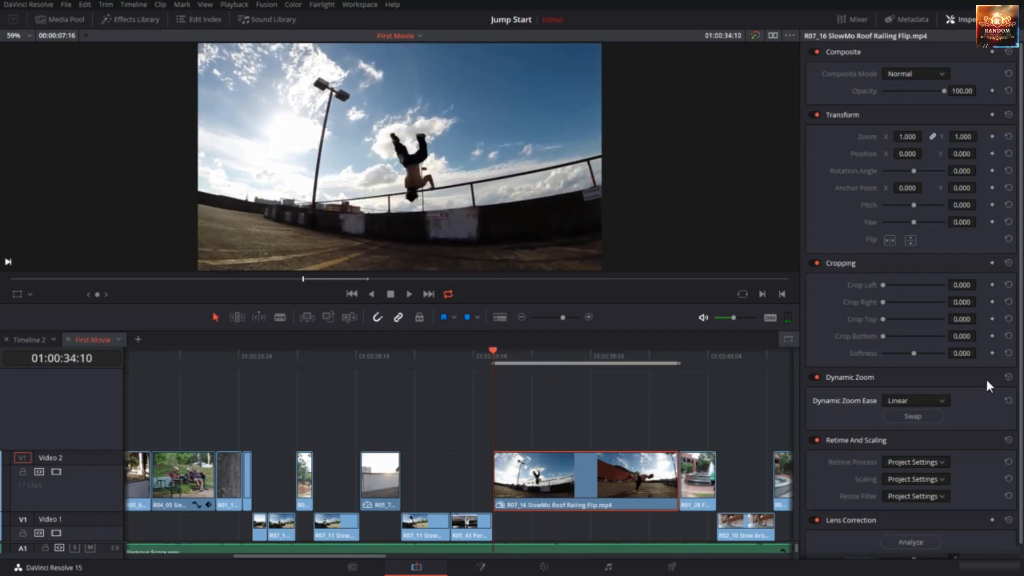
Step: Reset the clip's Dynamic Zoom settings, show the Dynamic Zoom overlay in the viewer and scrub to 01:00:37:15
click(1006, 377)
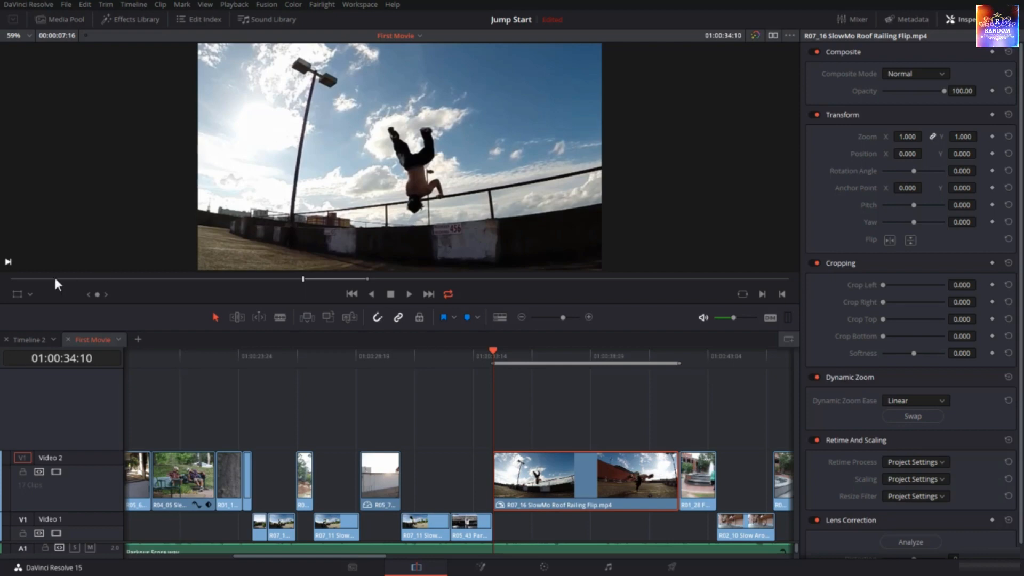
click(30, 296)
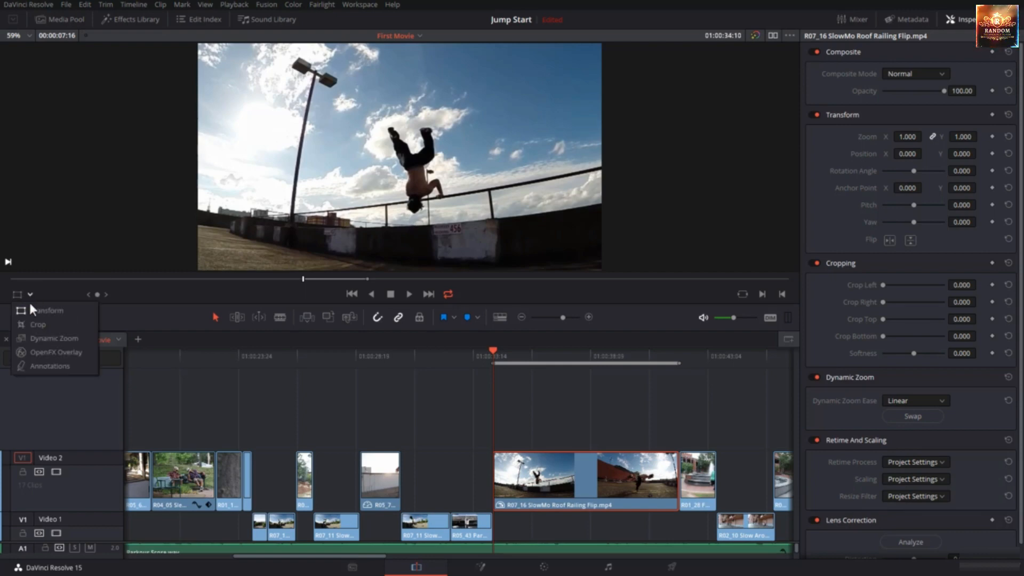
click(38, 339)
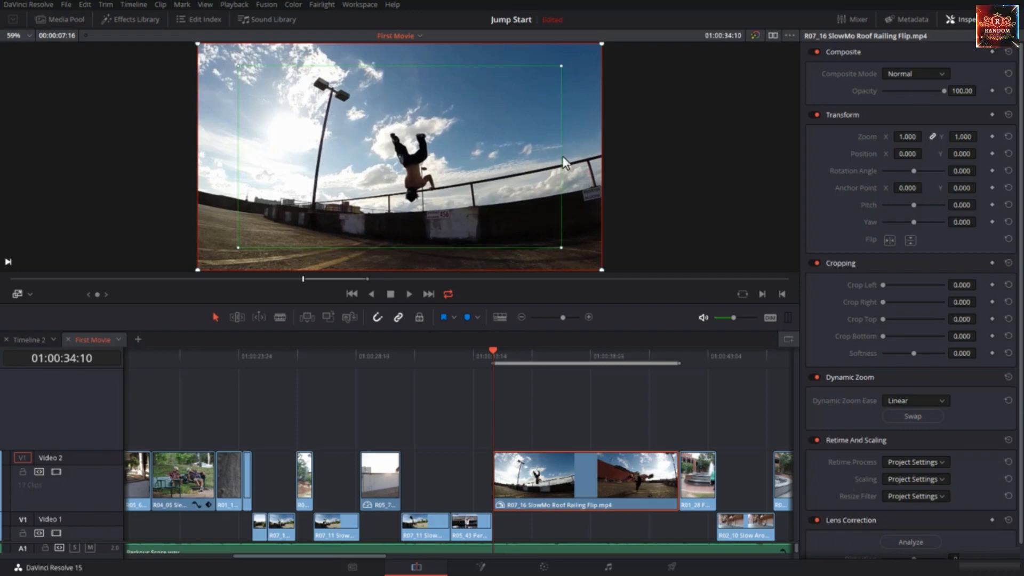
drag(492, 347, 572, 376)
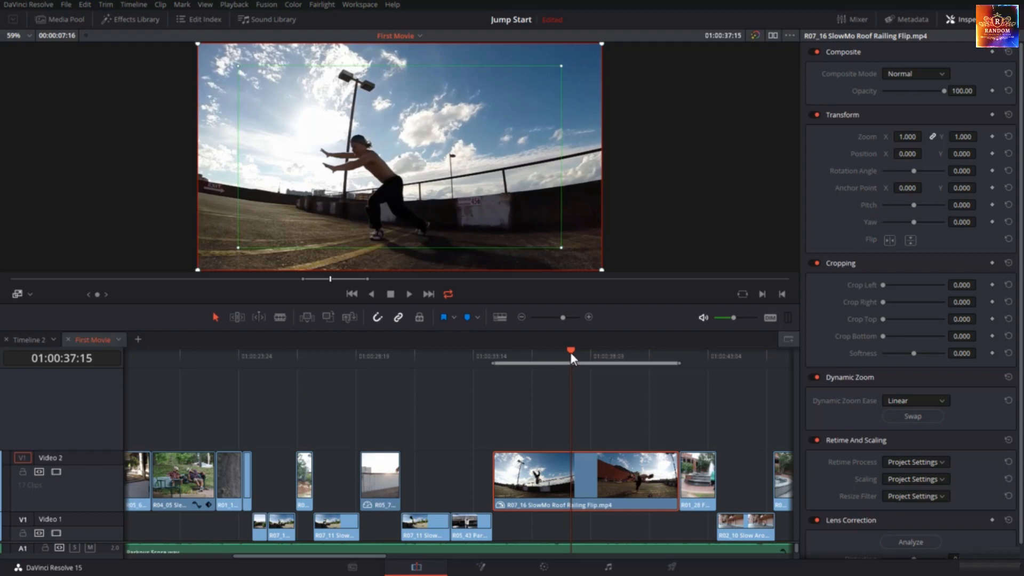
Step: Play part of the SlowMo Roof Railing Flip clip with the Dynamic Zoom overlay shown, and return the playhead to the clip's start
key(space)
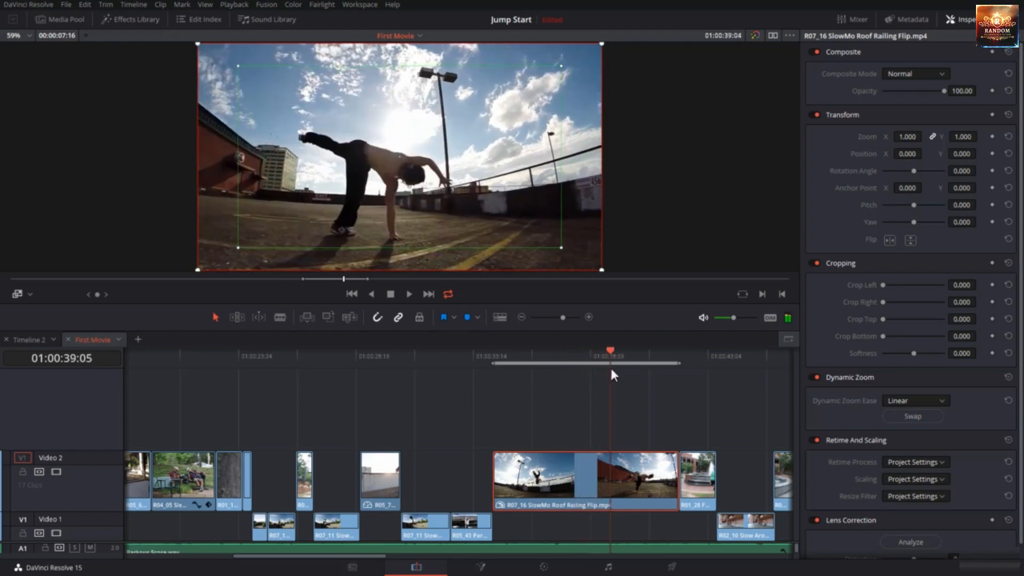
key(space)
drag(616, 347, 495, 430)
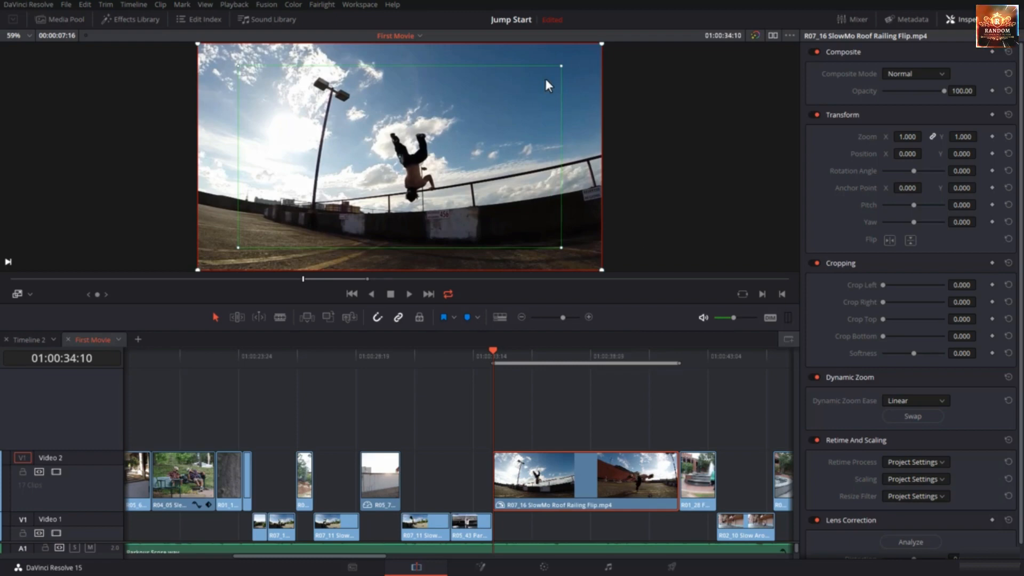
Step: Shrink the green Dynamic Zoom start frame to about half the picture's width around the athlete, and preview the zoom's opening
click(560, 66)
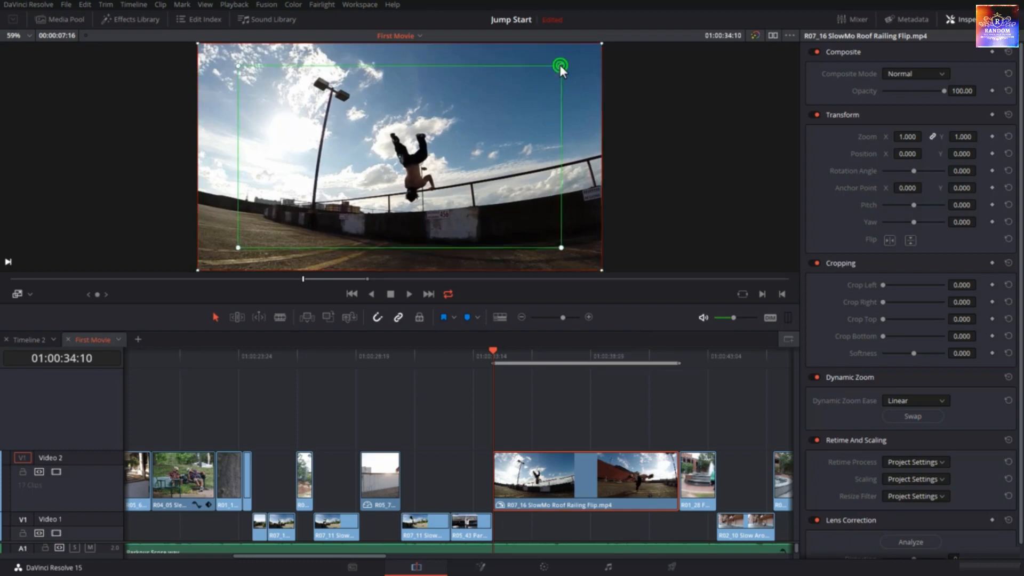
drag(559, 65, 497, 94)
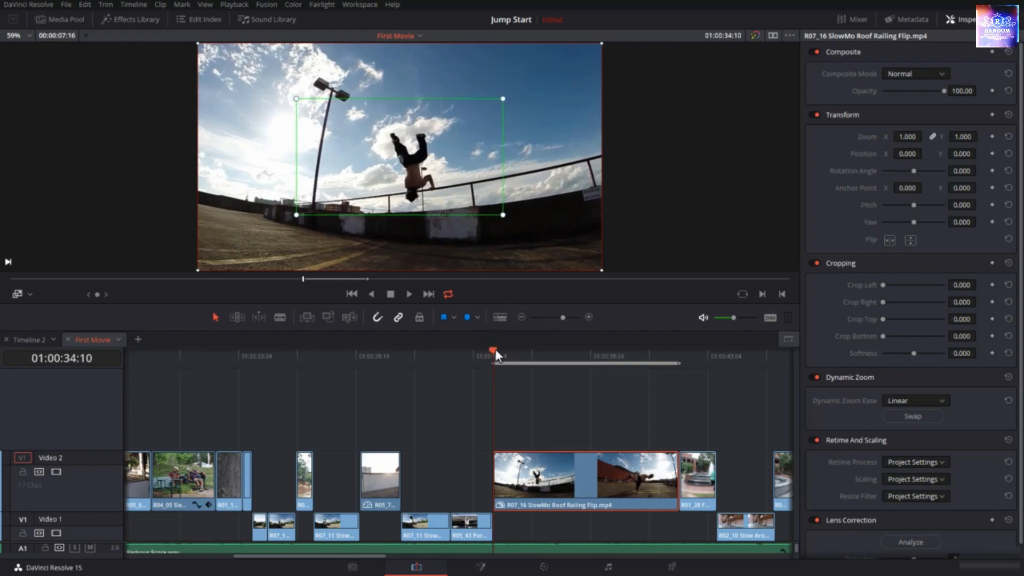
drag(492, 351, 517, 408)
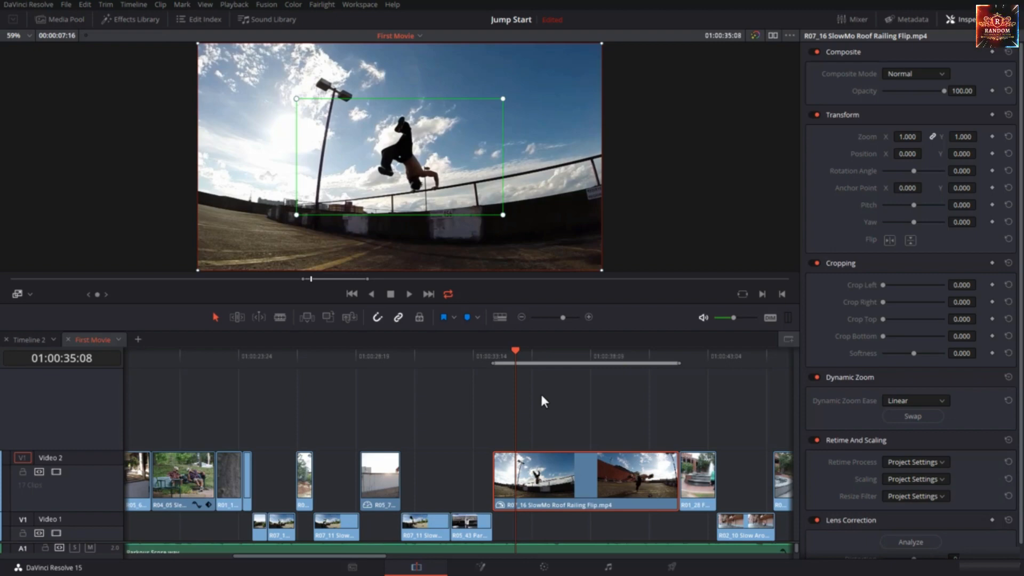
key(space)
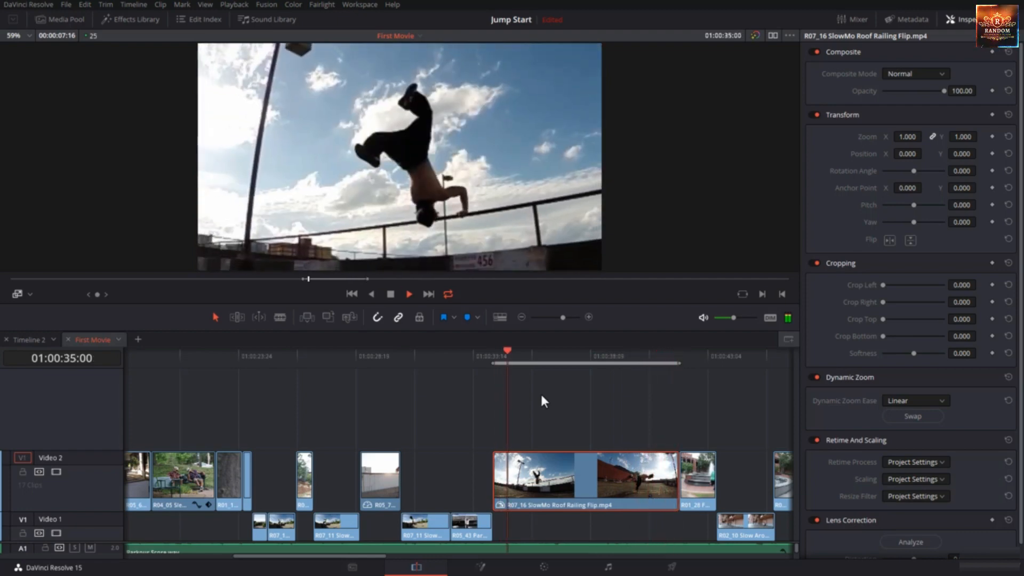
key(space)
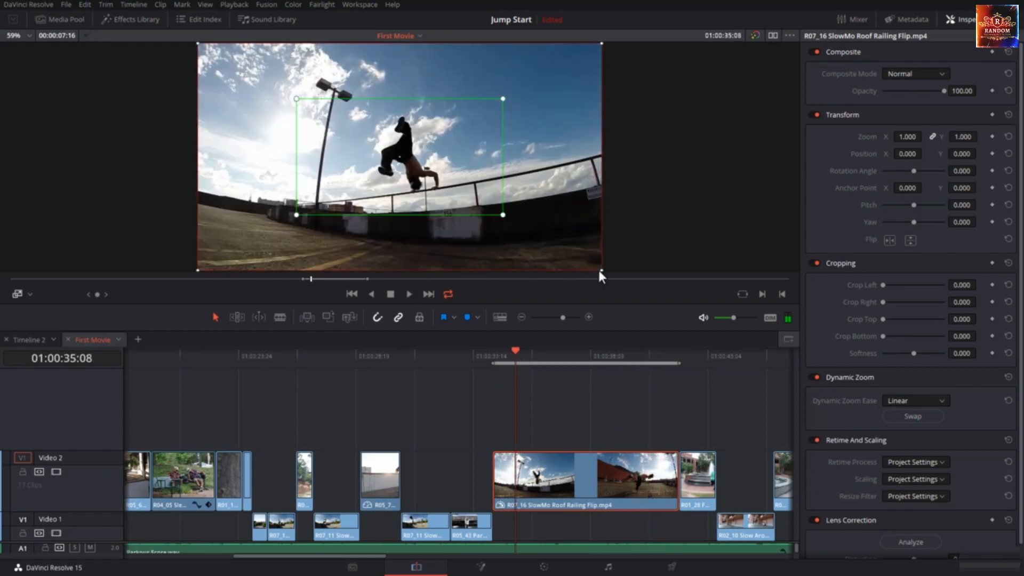
Step: Shrink the red Dynamic Zoom end frame to slightly larger than the green frame, play the clip from its start and return there
drag(598, 271, 530, 248)
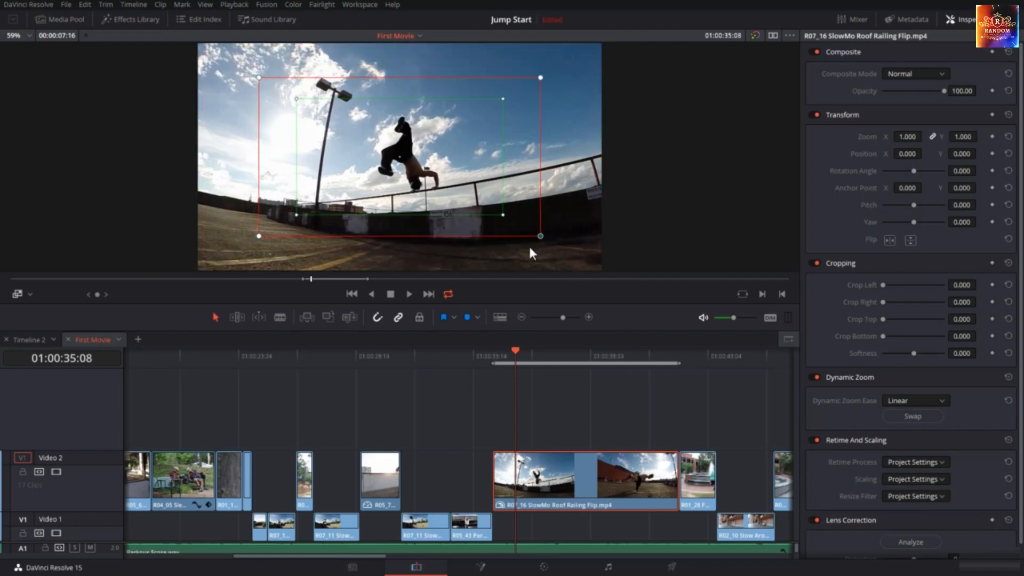
click(494, 357)
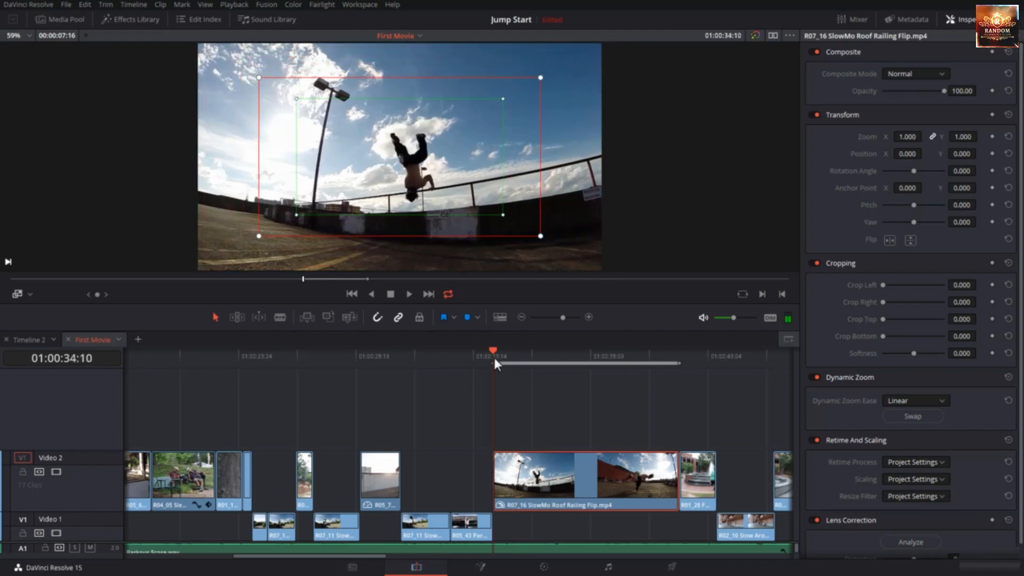
key(space)
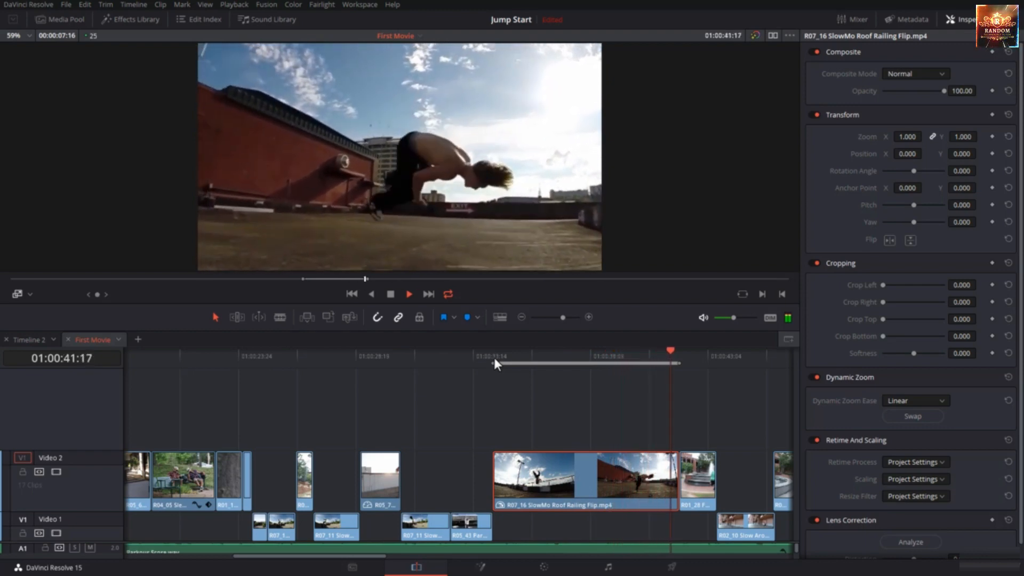
click(494, 357)
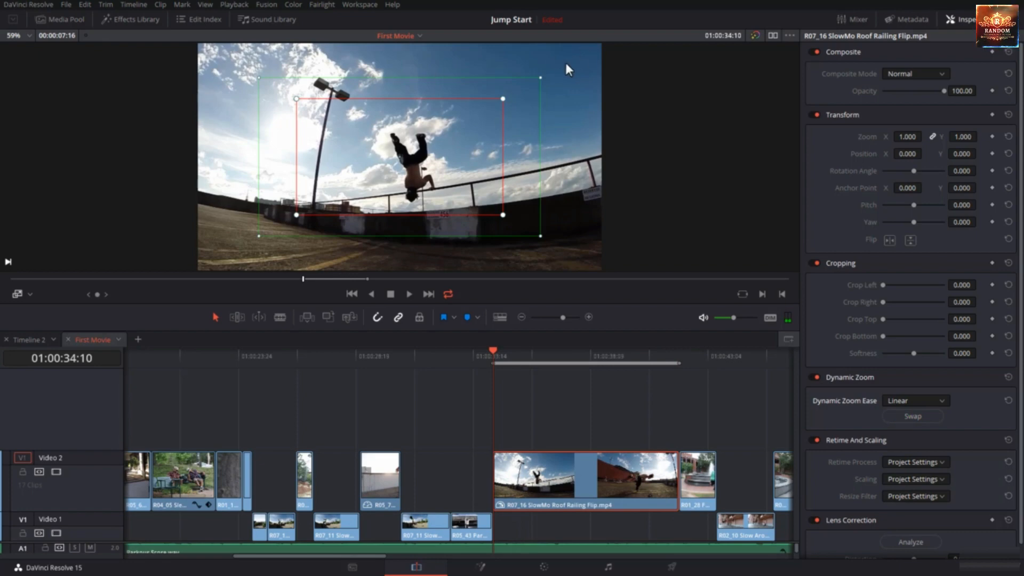
Step: Enlarge the green Dynamic Zoom start frame to the full picture, tighten the red end frame around the athlete, and play back the zoom
drag(540, 76, 601, 44)
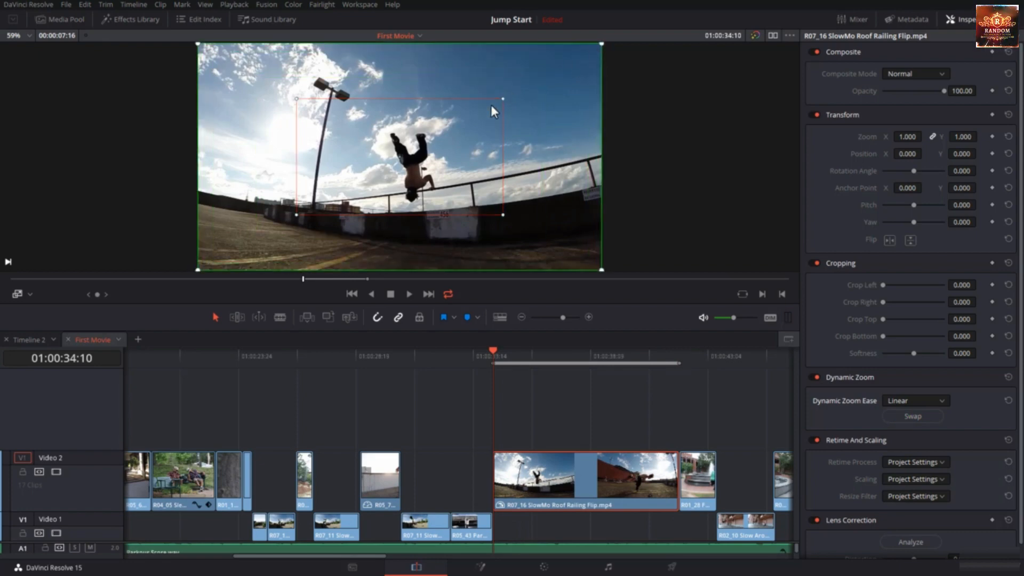
drag(502, 99, 473, 114)
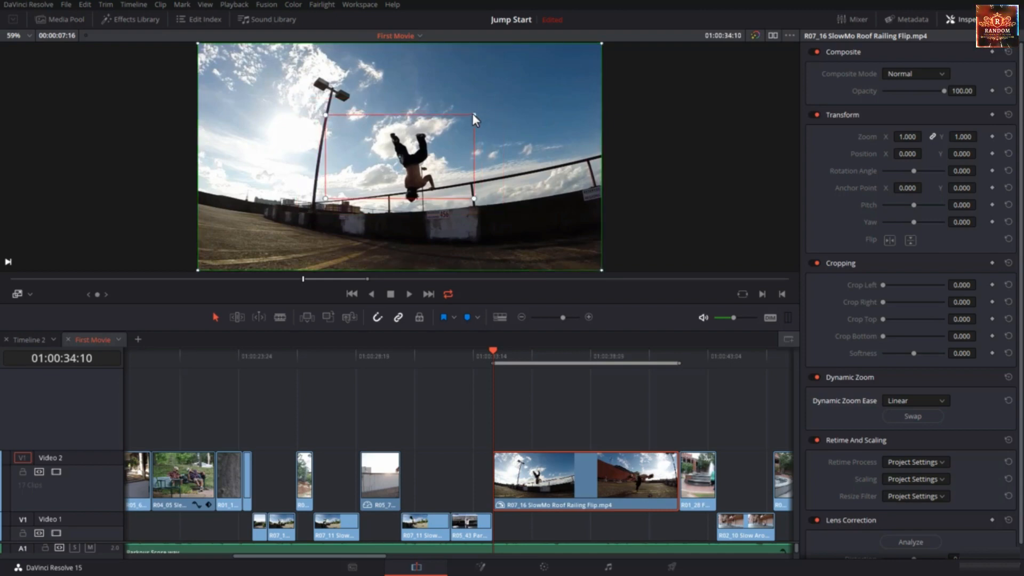
key(space)
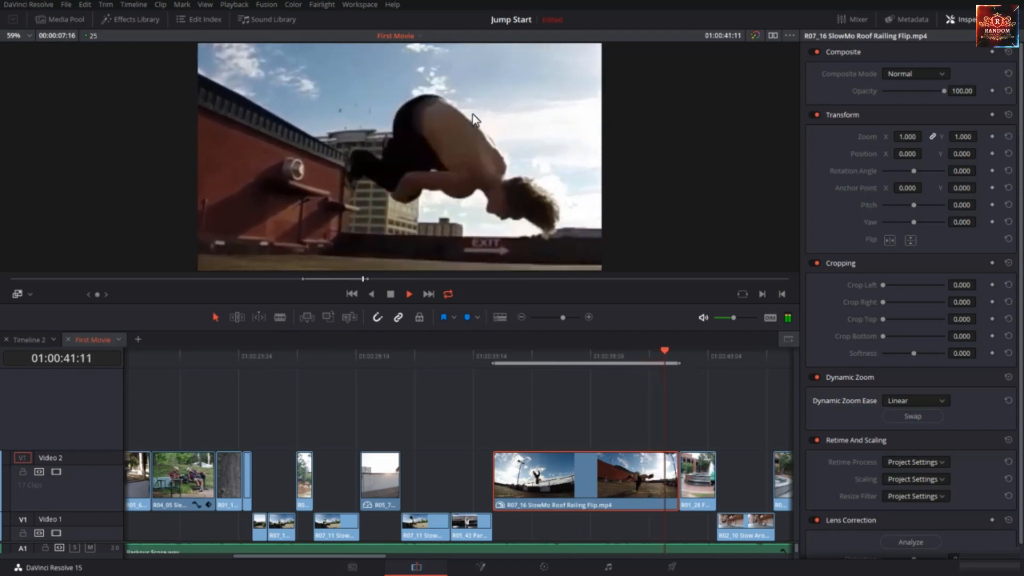
key(space)
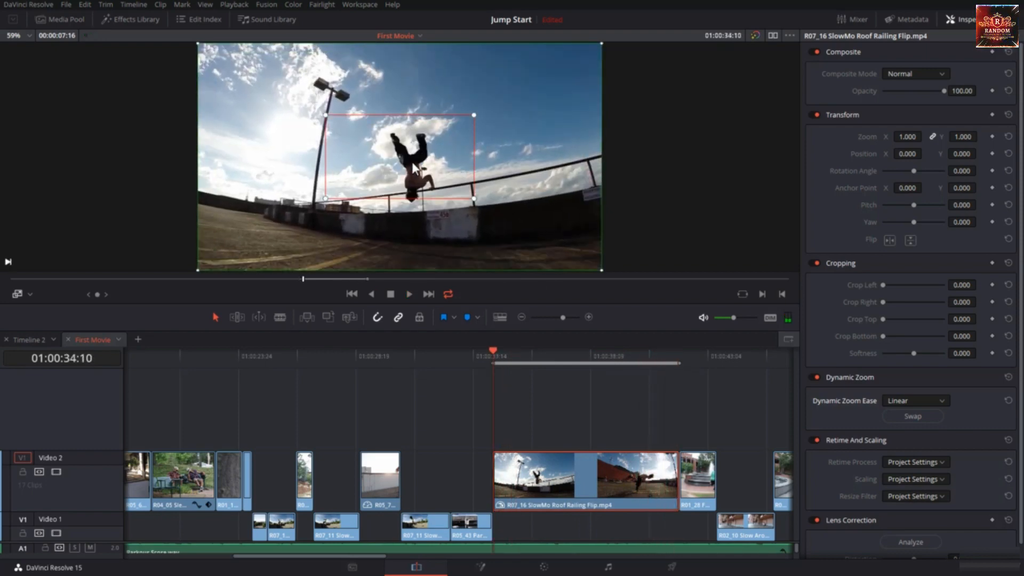
Step: Move the playhead to 01:00:40:13 and reset the Roof Railing Flip clip's Dynamic Zoom settings
click(642, 354)
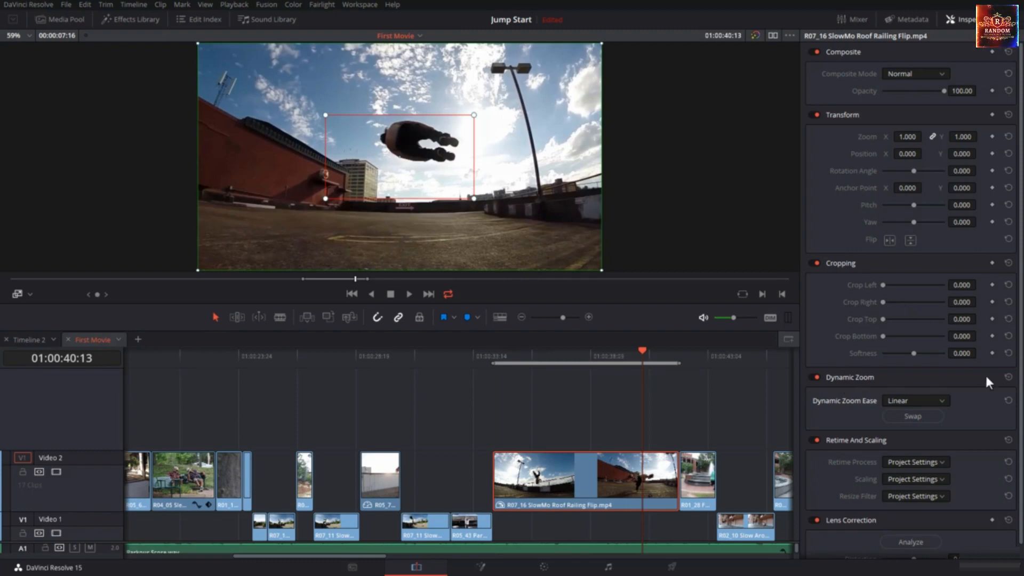
click(1008, 378)
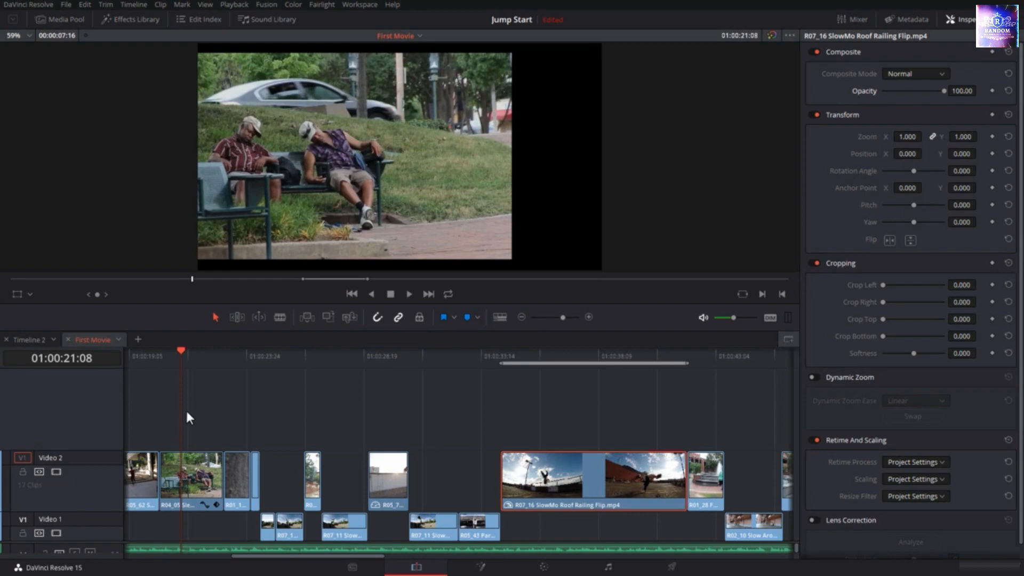
Step: Compare the Inspector attributes of the Sleeping and Roof Railing Flip clips at 01:00:21:07, and copy the Sleeping clip
click(178, 351)
mouse_move(180, 351)
mouse_down()
mouse_move(188, 357)
mouse_move(169, 358)
mouse_move(180, 365)
mouse_up()
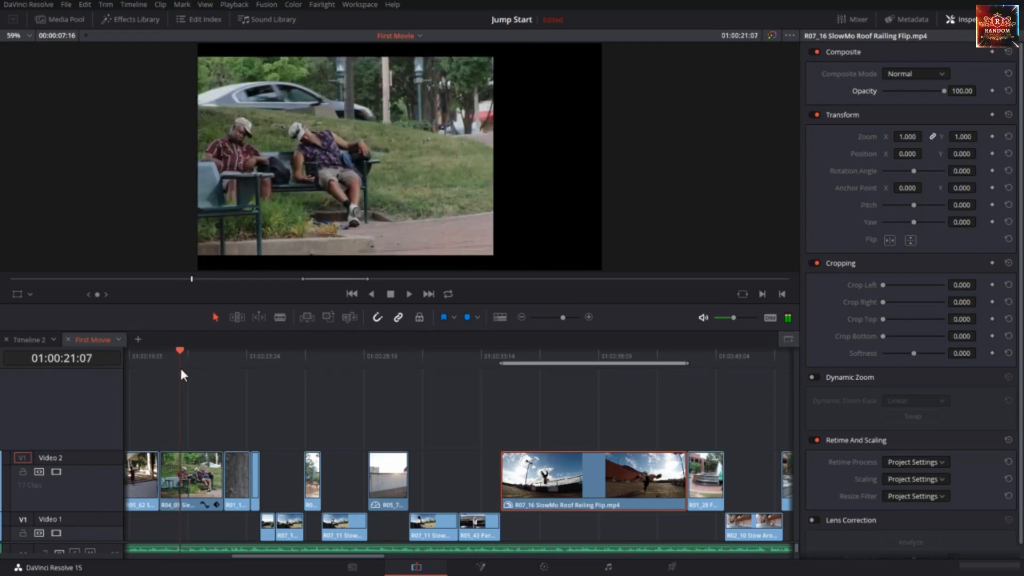
click(196, 461)
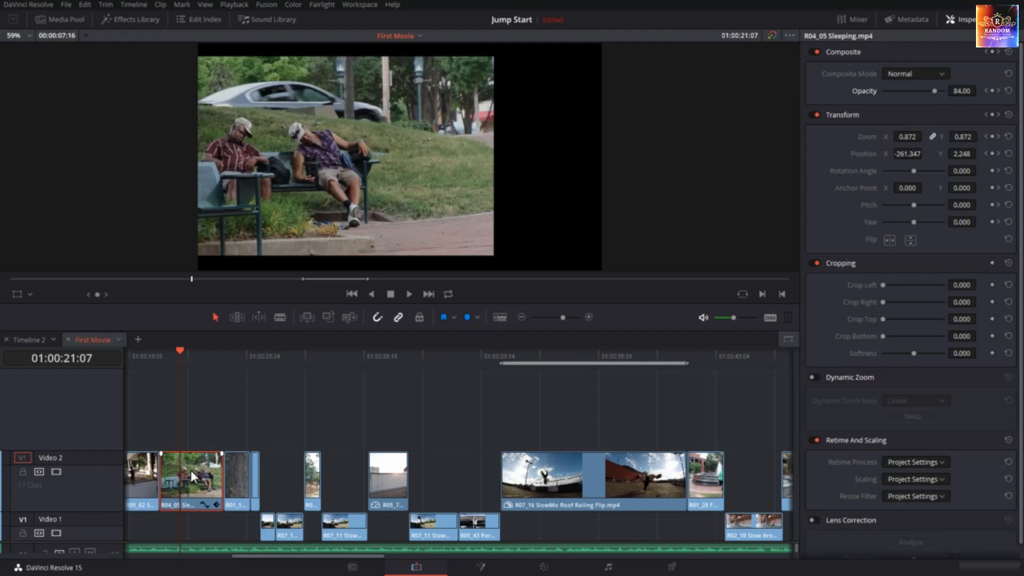
click(562, 460)
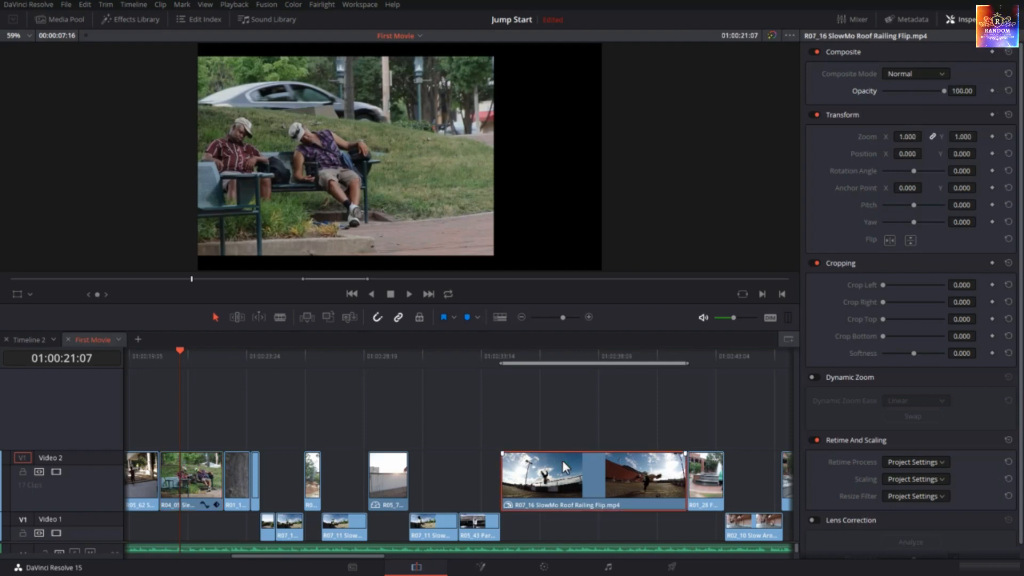
click(188, 488)
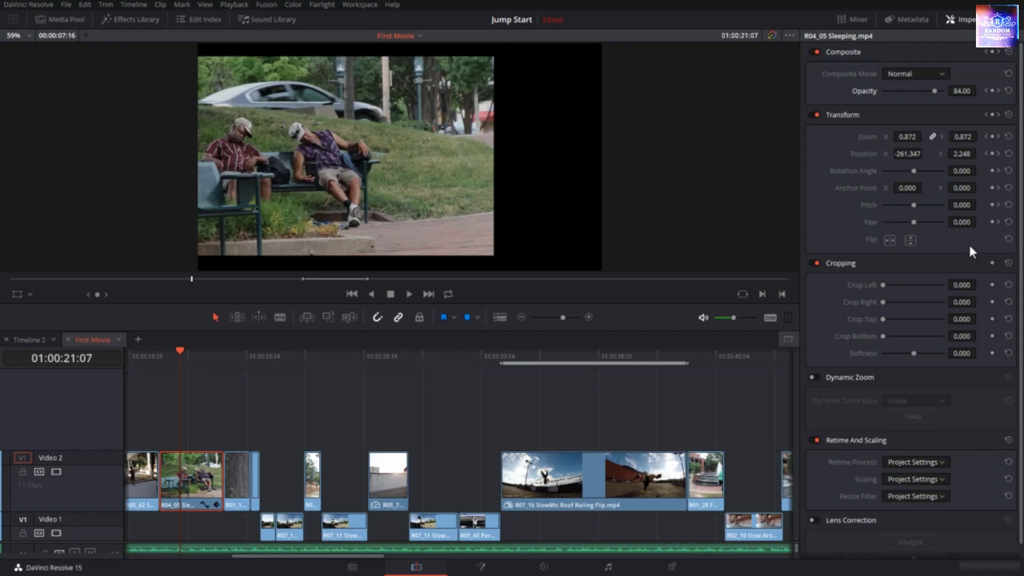
Step: Paste the Sleeping clip's Opacity, Position, Zoom, Scale X and Scale Y attributes onto the Roof Railing Flip clip with Maintain Timing
click(565, 354)
click(533, 483)
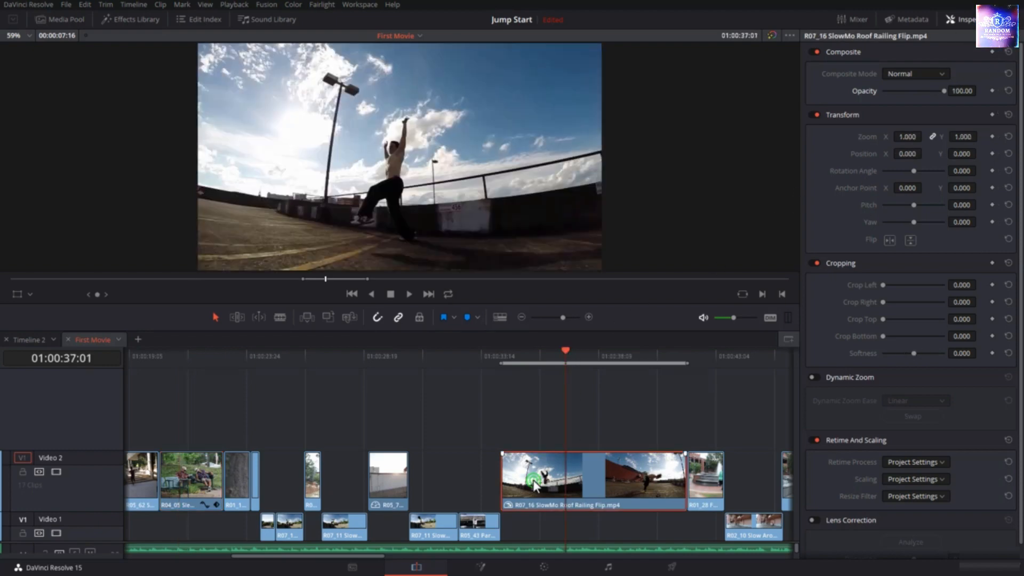
right_click(535, 485)
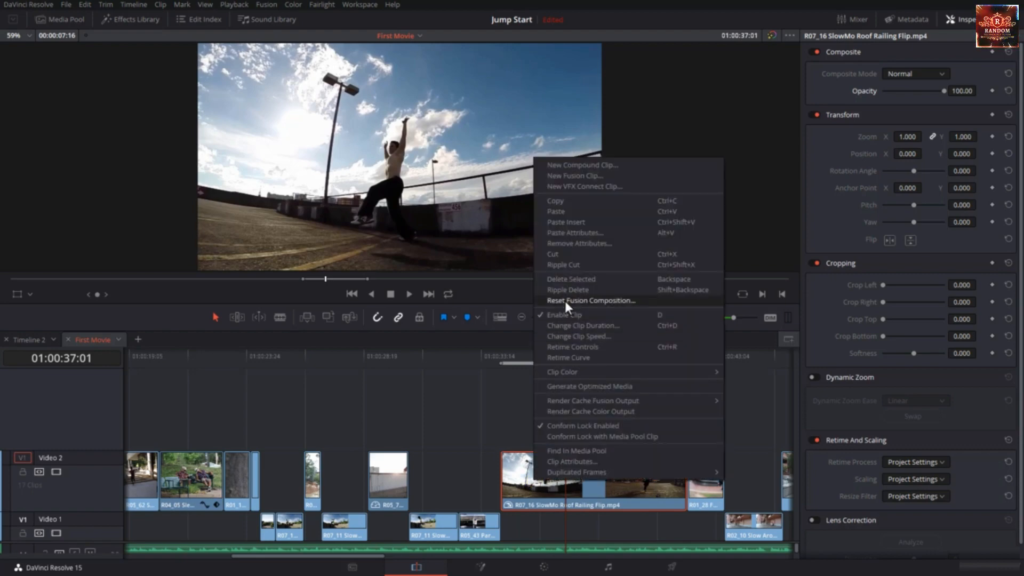
click(584, 231)
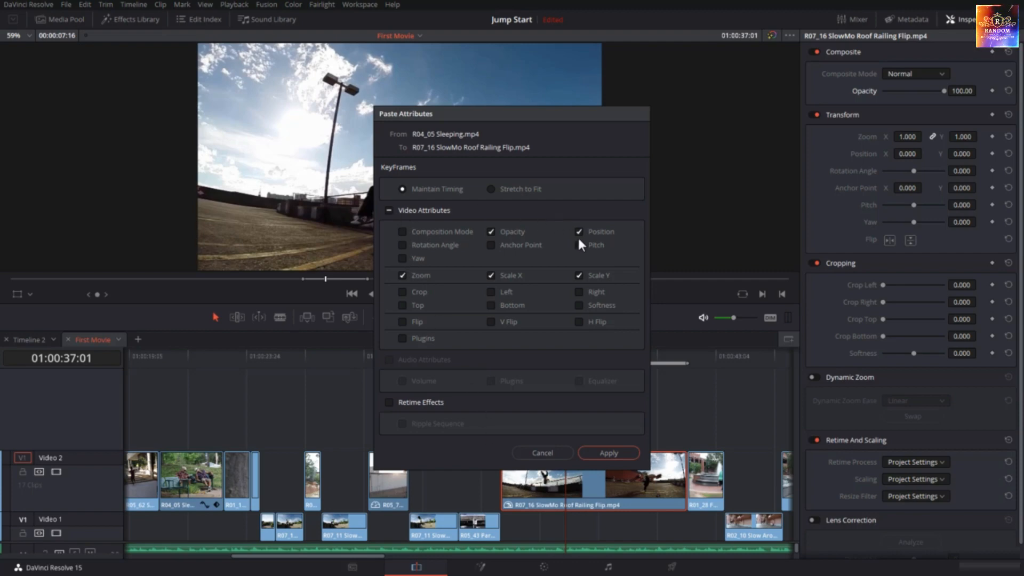
click(390, 210)
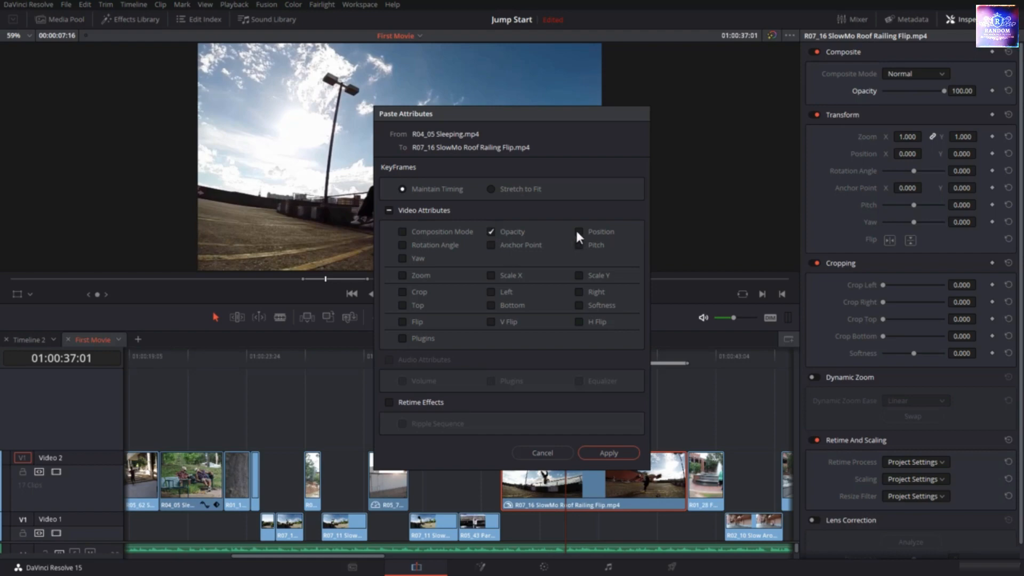
click(403, 275)
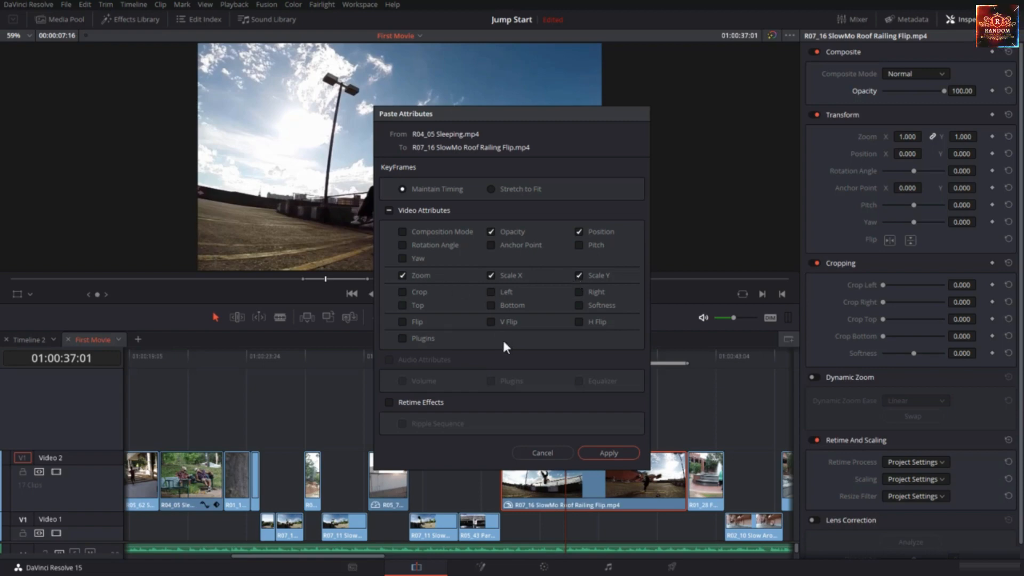
click(591, 453)
Step: Play the Roof Railing Flip clip from its start at 01:00:34:10 to preview the pasted keyframe animation
click(527, 359)
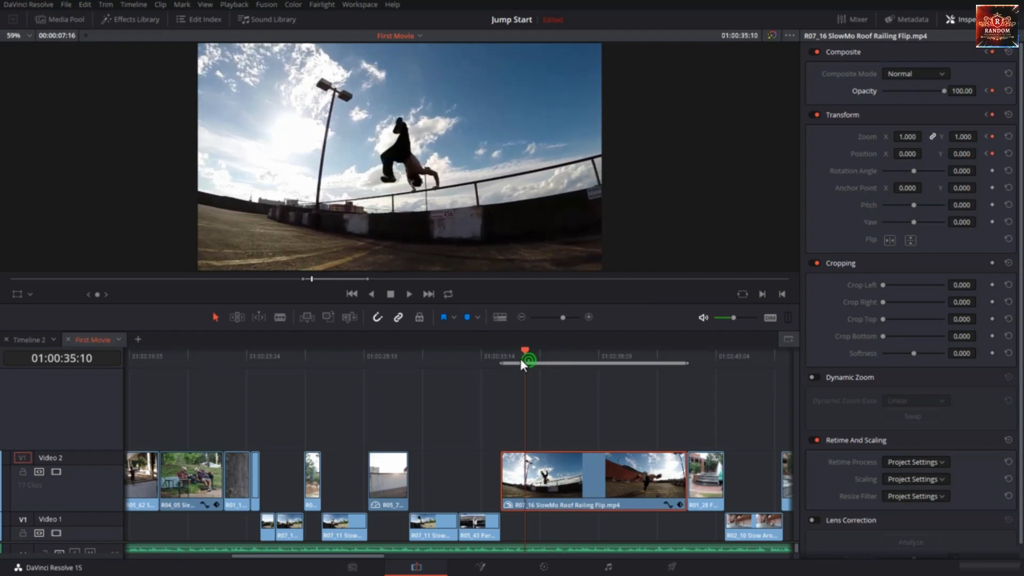
click(504, 360)
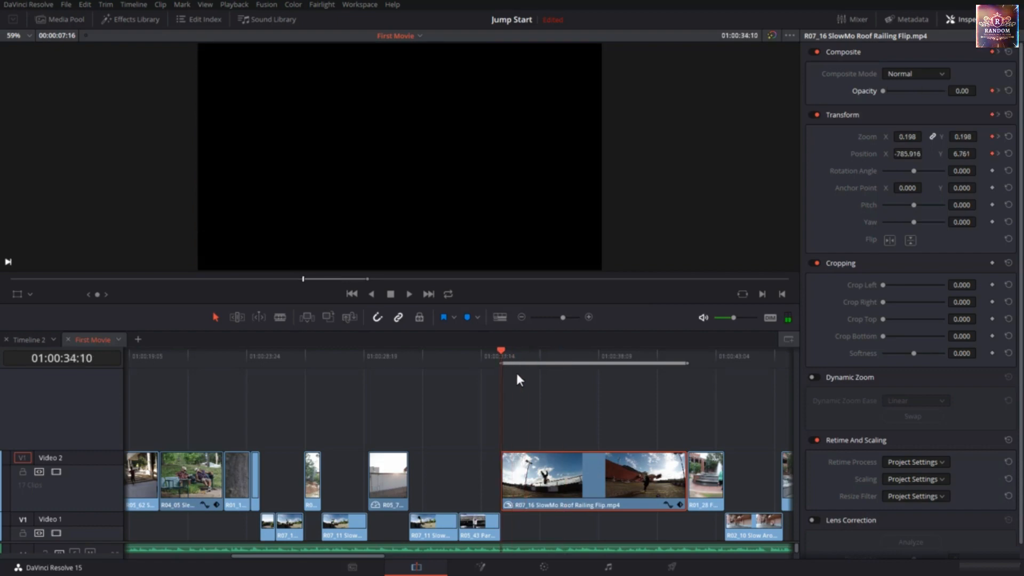
key(space)
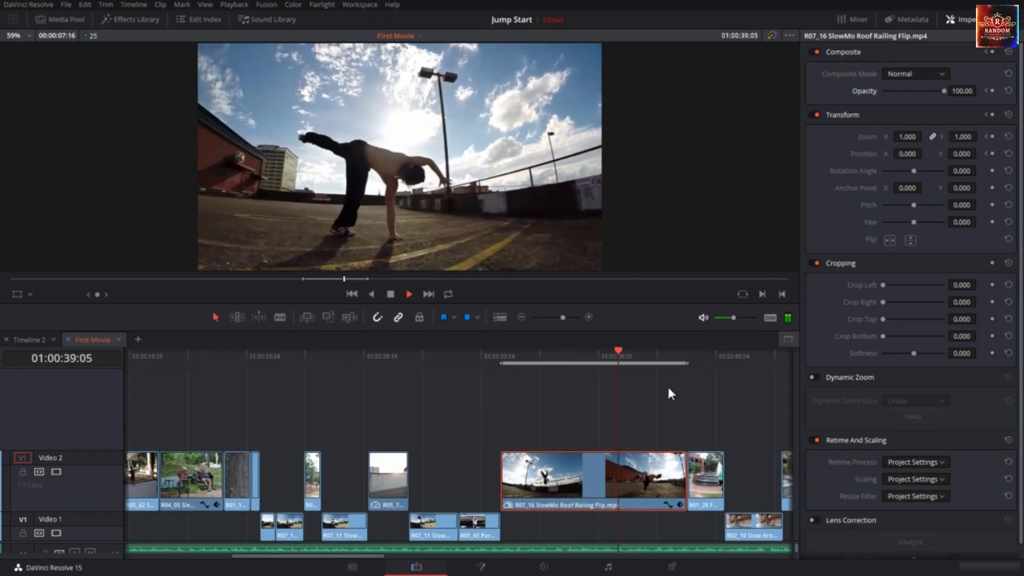
Step: Shorten the marked timeline range from its end to a duration of 00:00:02:14, and play the clip's opening, stopping at 01:00:35:18
click(687, 363)
drag(687, 363, 505, 358)
key(space)
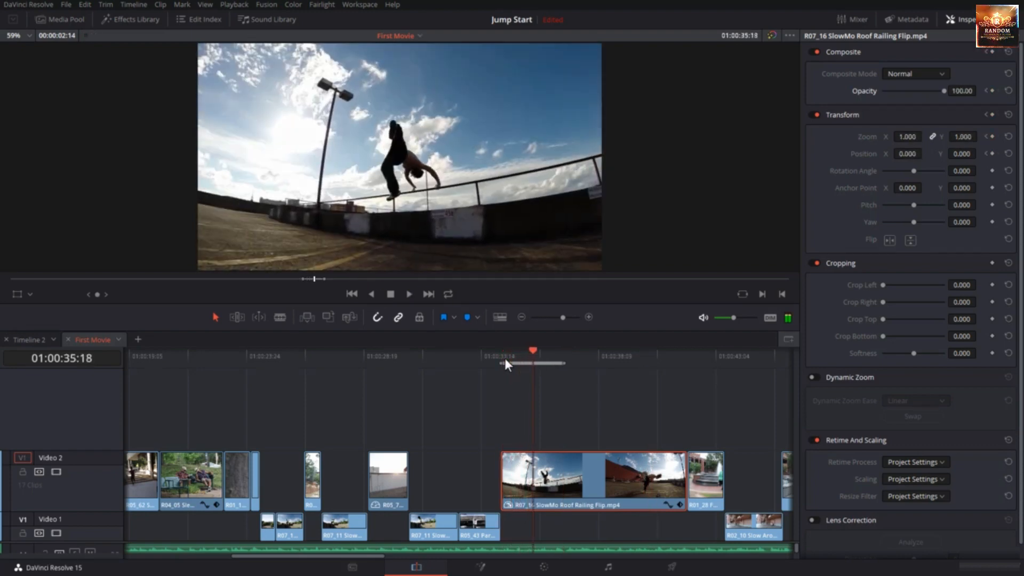
key(space)
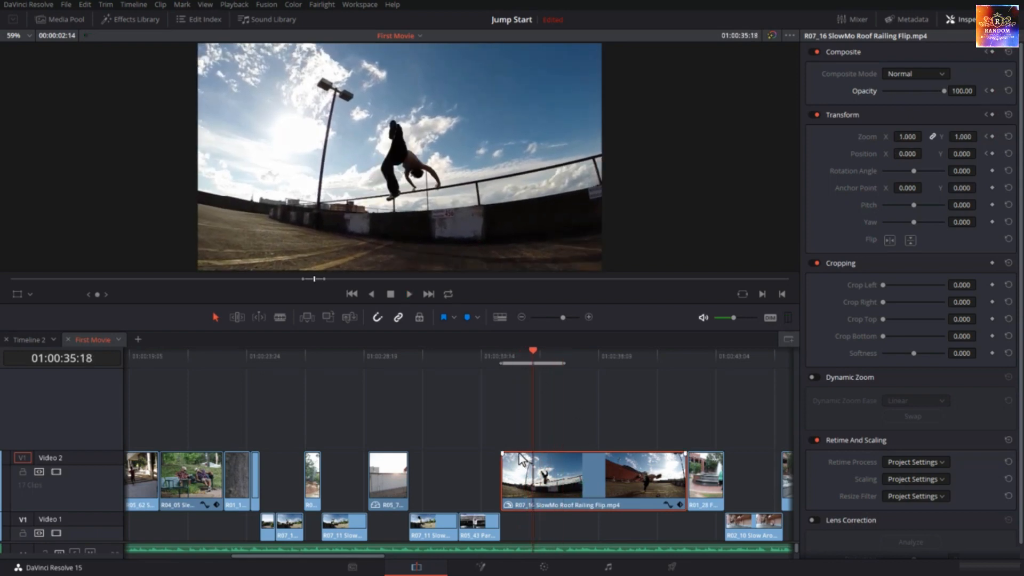
Step: Place the playhead at 01:00:34:23 and move the marked range's out point to 01:00:36:16
drag(518, 352, 513, 351)
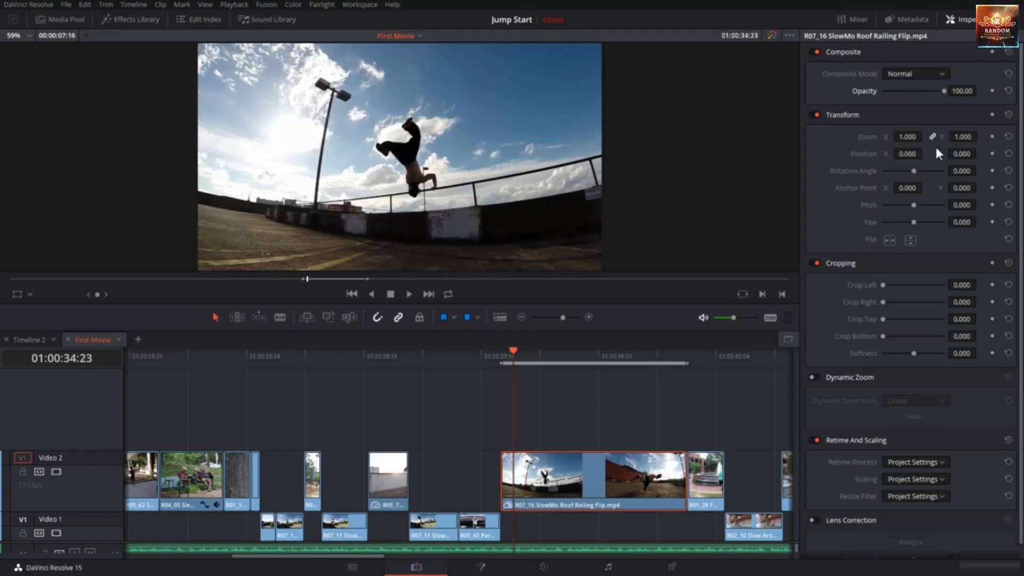
drag(688, 365, 556, 374)
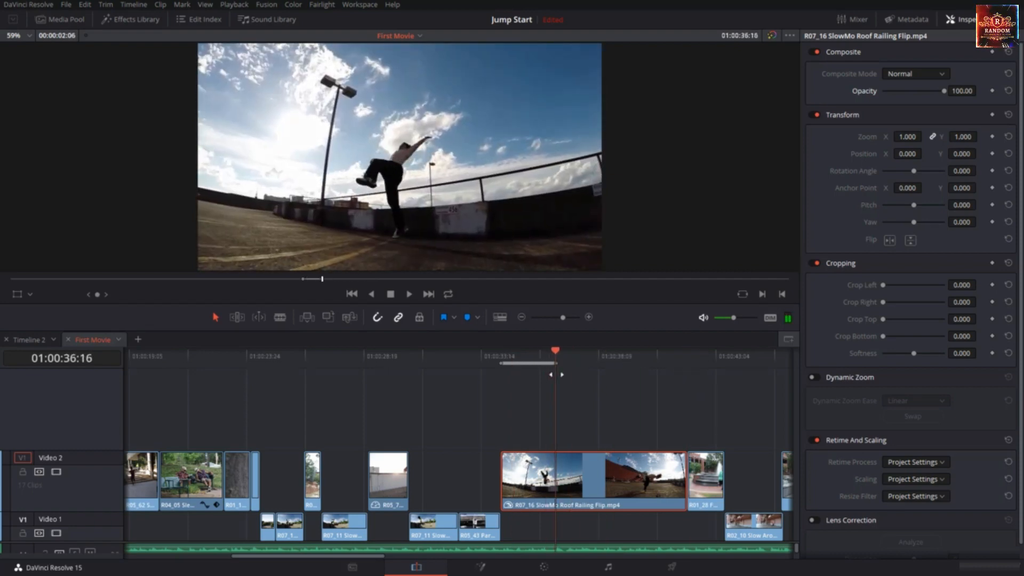
Step: Paste the Sleeping clip's opacity, position, zoom and scale attributes onto the Roof Railing Flip clip with Stretch to Fit, and extend the range to 01:00:42:01
right_click(556, 479)
click(609, 230)
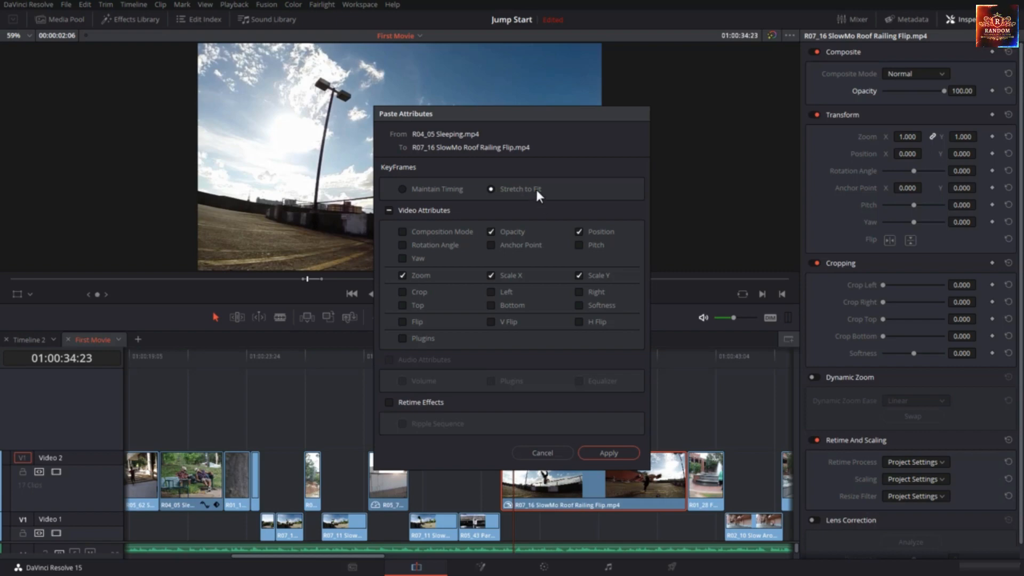
click(609, 452)
drag(515, 348, 687, 349)
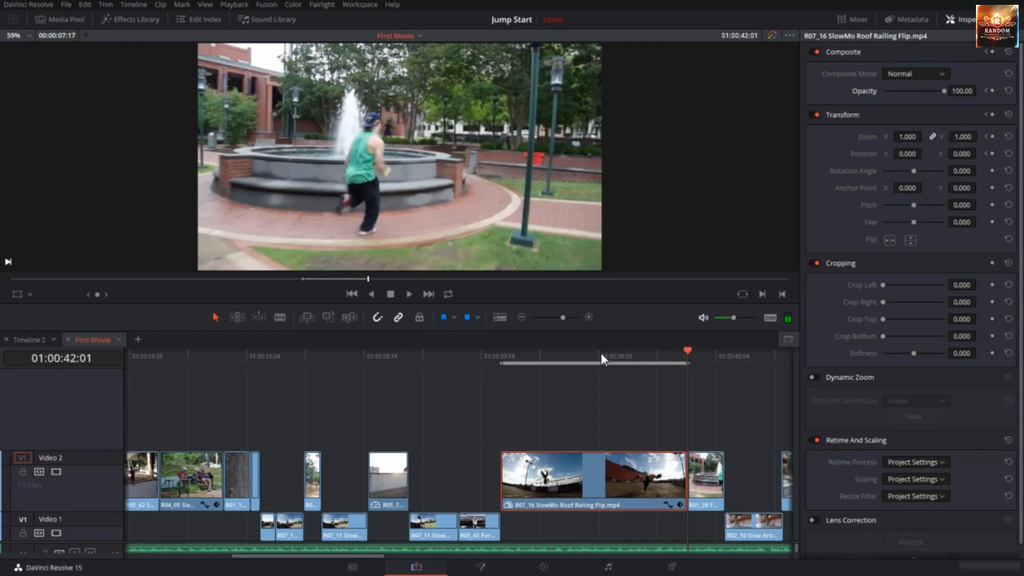
Step: Play the Roof Railing Flip clip from its opening to preview the stretched keyframe animation
key(space)
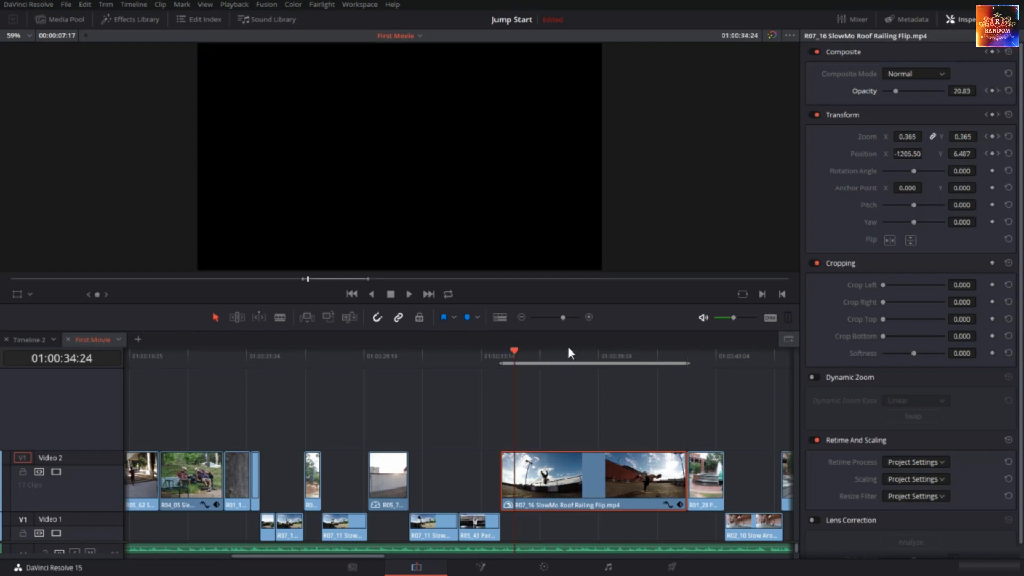
key(space)
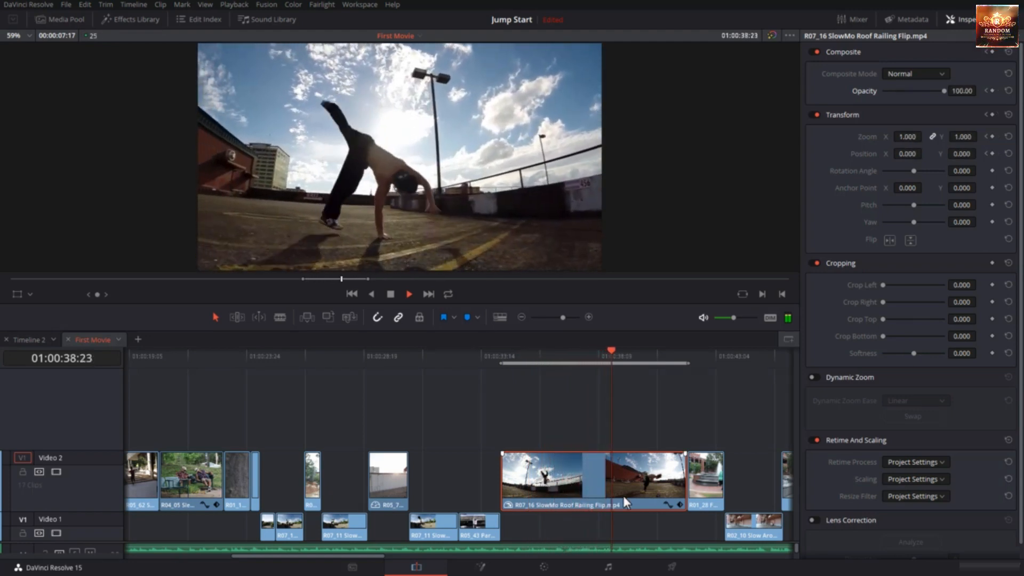
key(space)
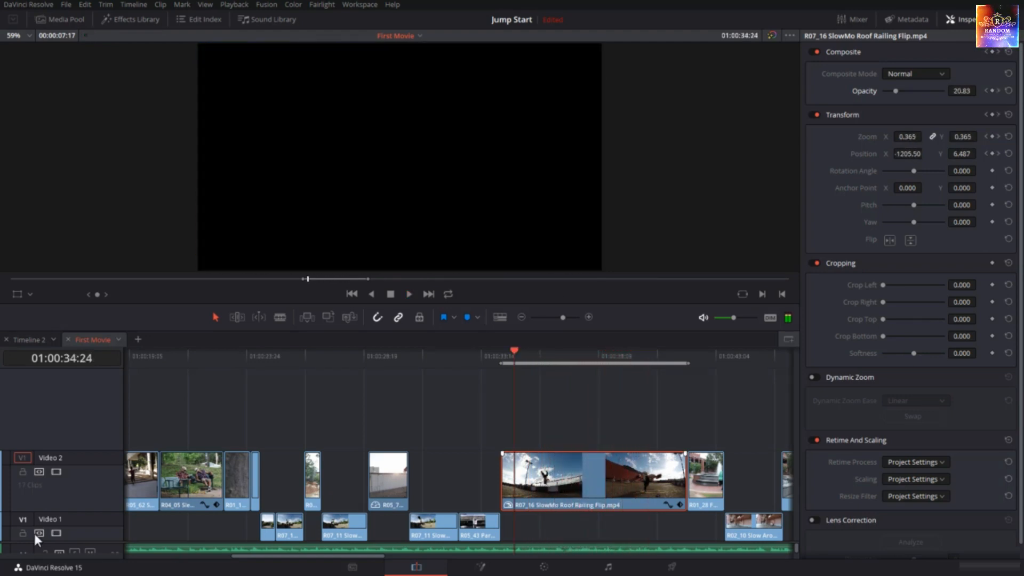
Step: Paste the Sleeping clip's opacity, position, zoom and scale attributes onto the Slow Rain Flips clip at 01:00:26:09 with Stretch to Fit
drag(323, 352, 310, 353)
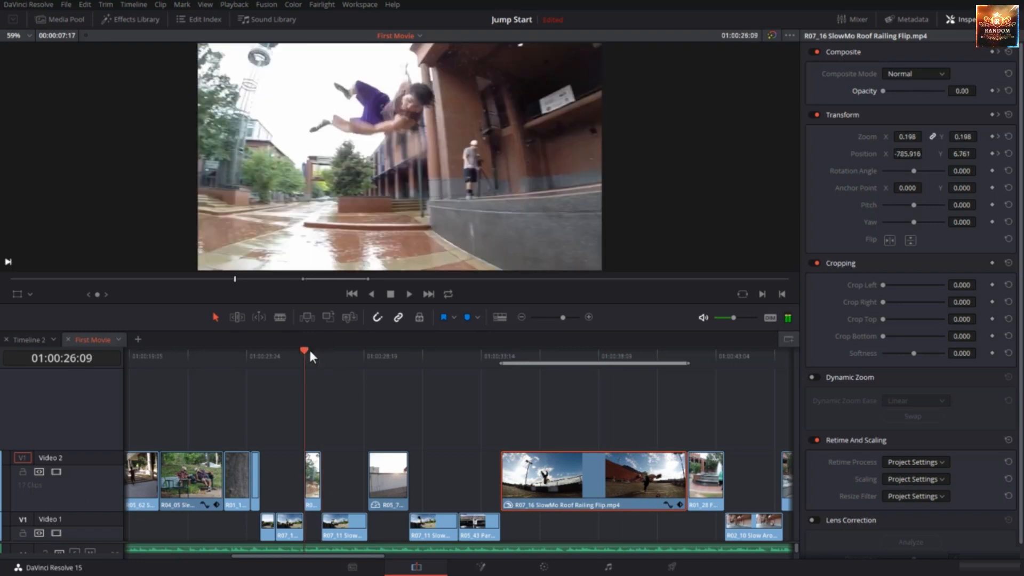
right_click(312, 479)
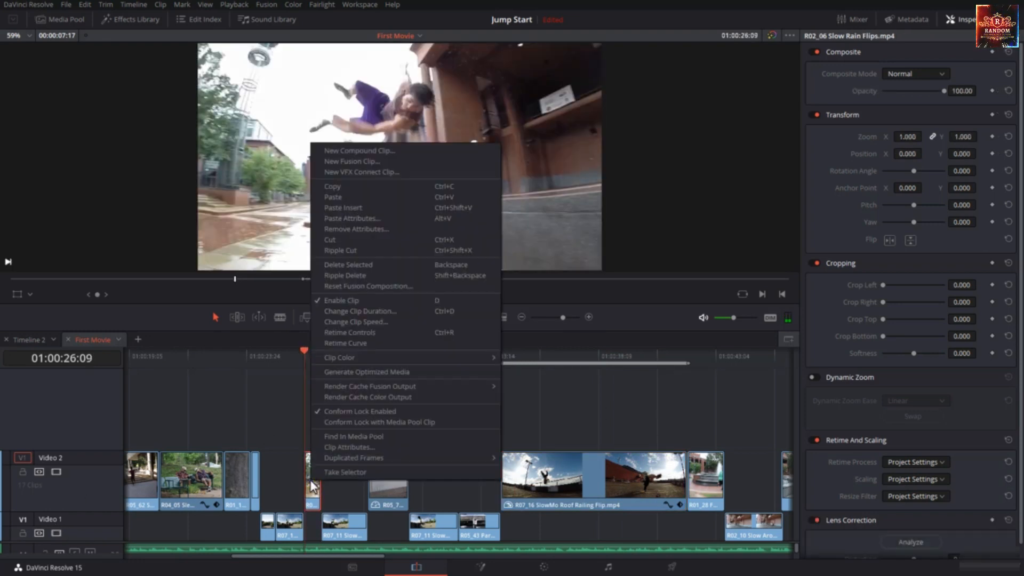
click(372, 224)
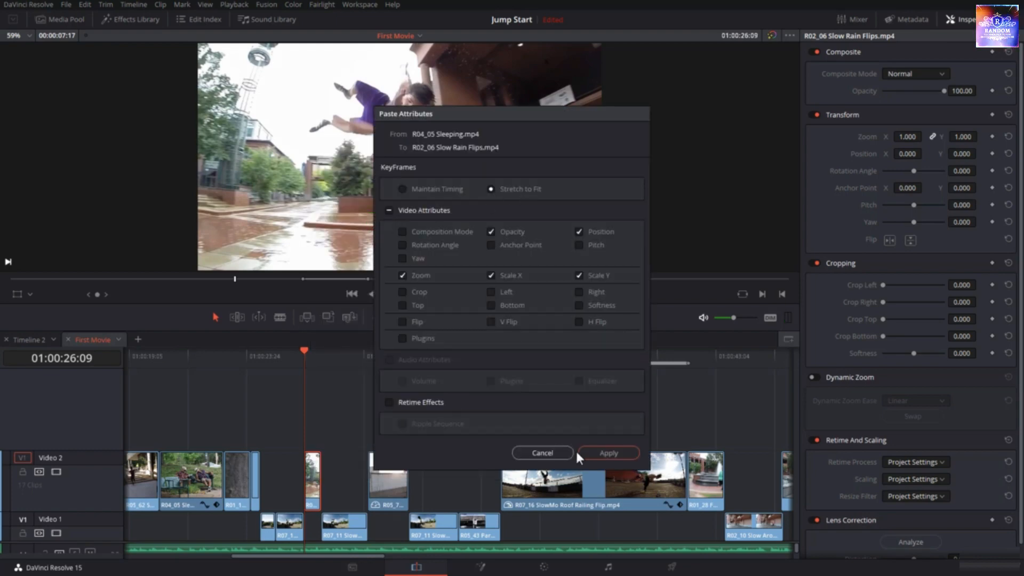
click(594, 452)
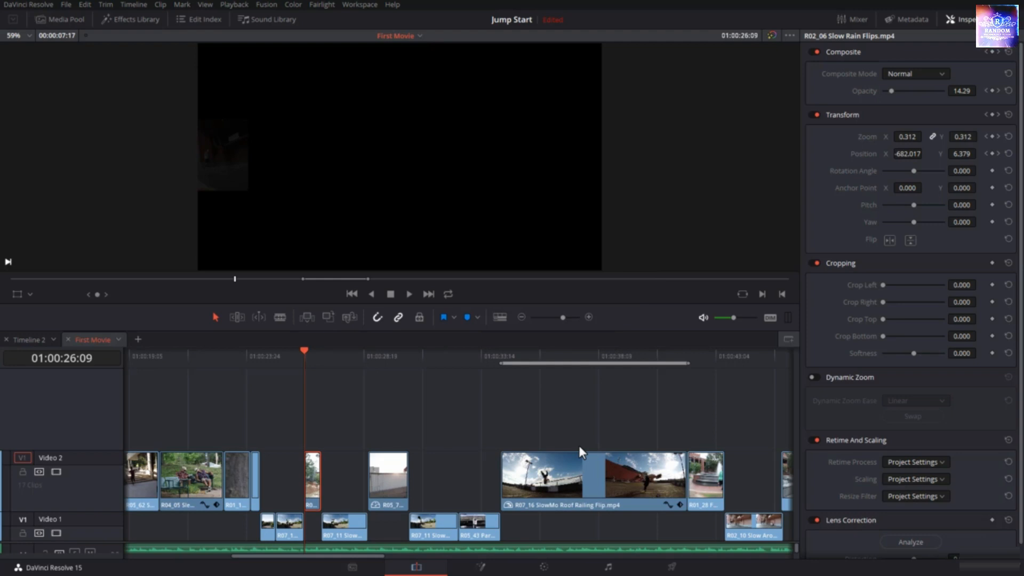
Step: Mark the Slow Rain Flips clip as the range, loop its playback to preview the animation, and undo the range marking
key(x)
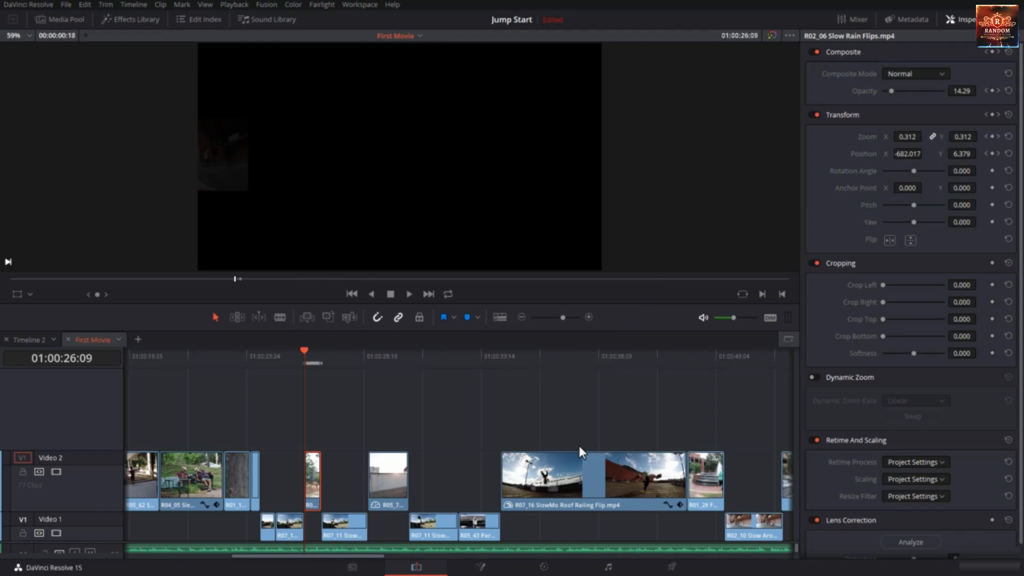
key(alt+slash)
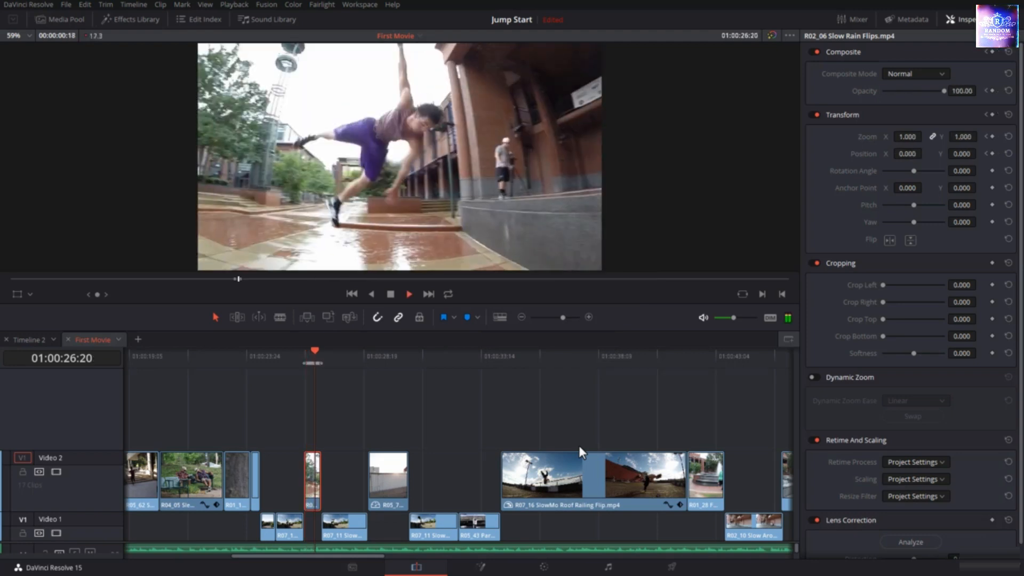
key(alt+slash)
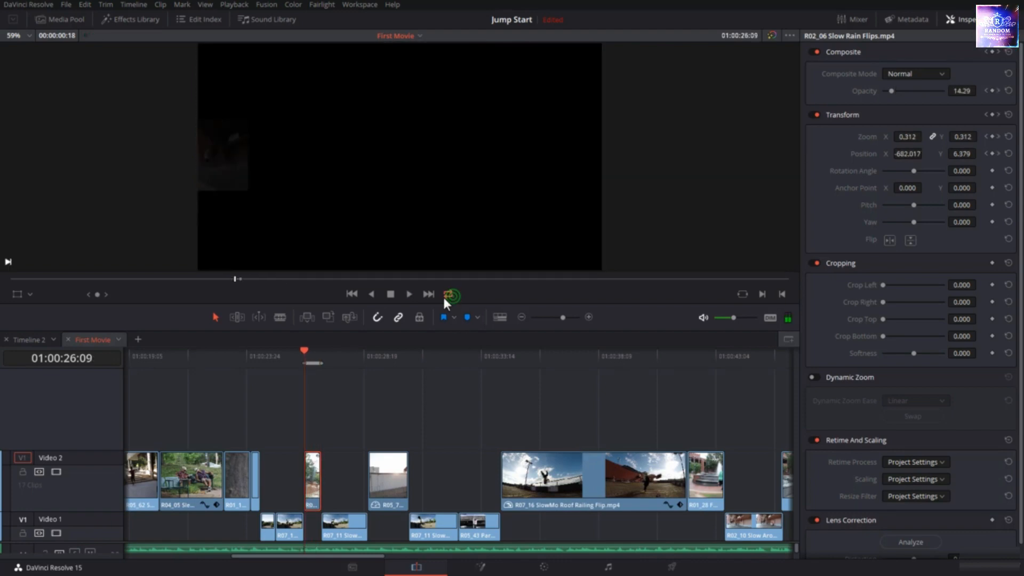
key(alt+slash)
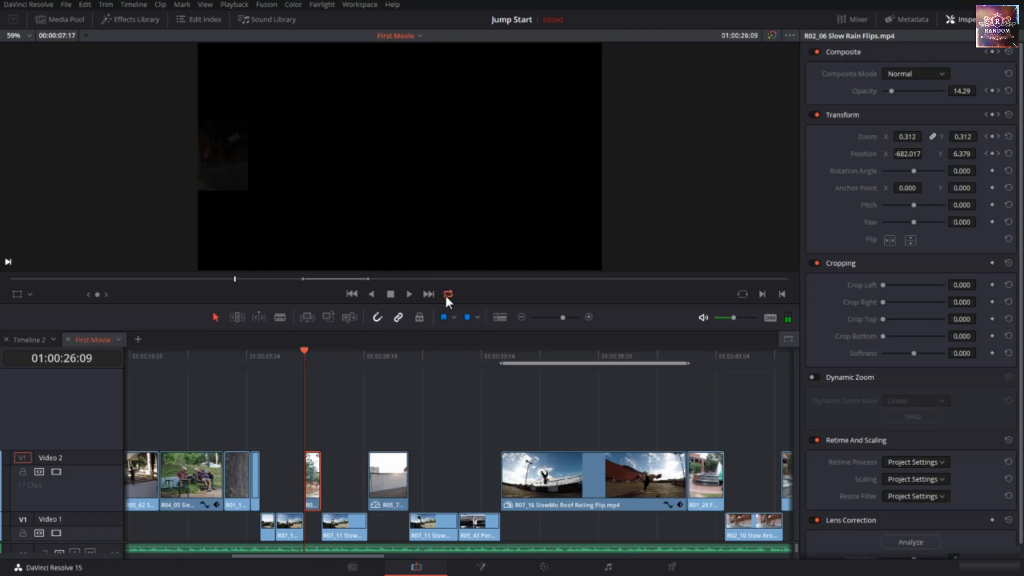
key(ctrl+z)
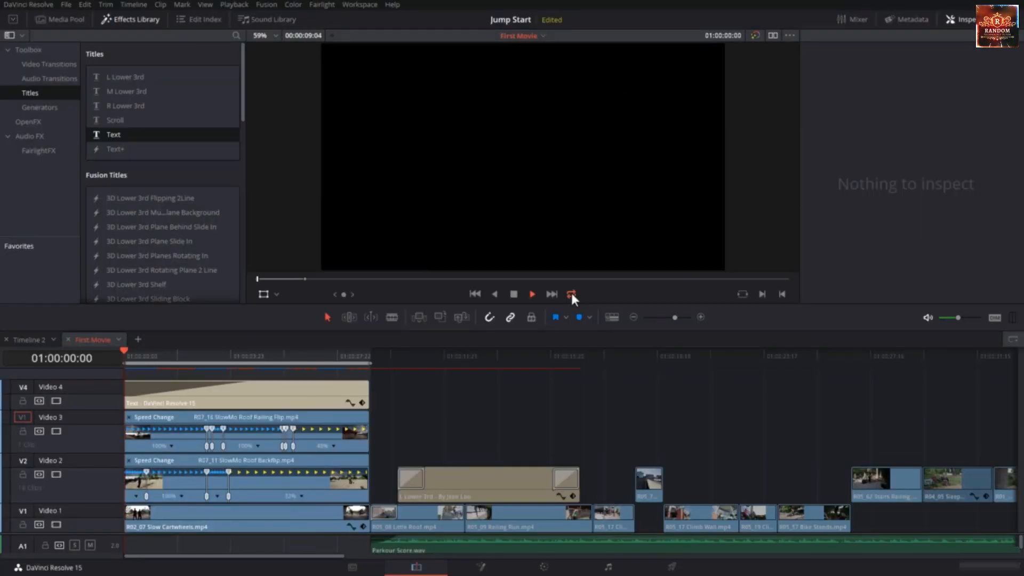
Step: Play the opening split-screen sequence with the DaVinci Resolve 15 Video Editing title as a looped preview
key(space)
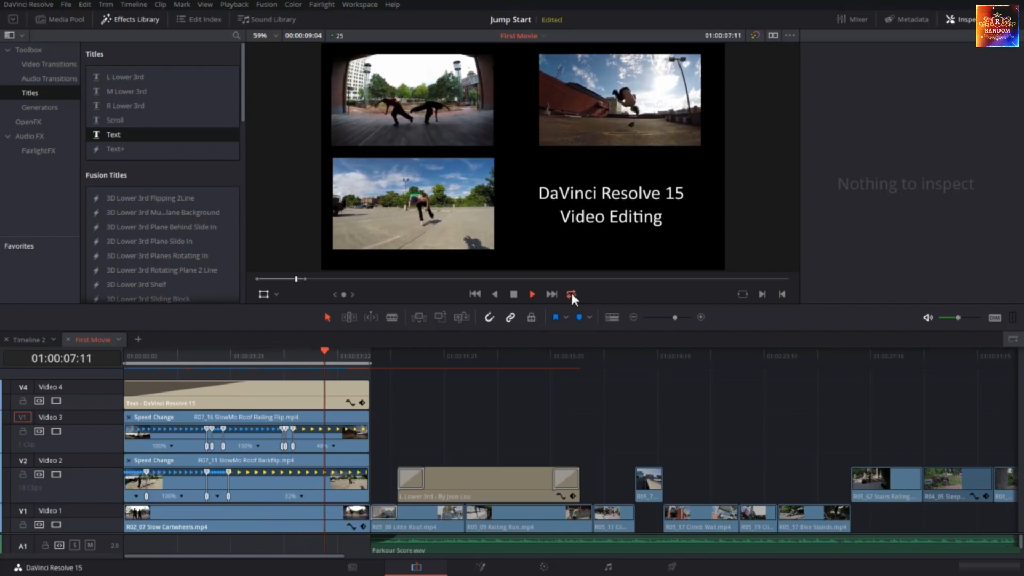
key(space)
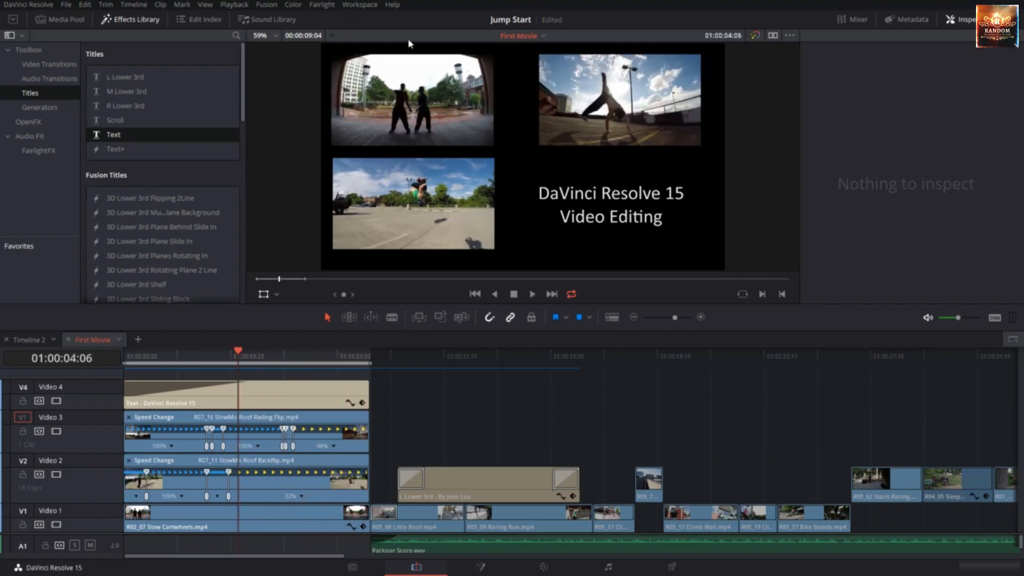
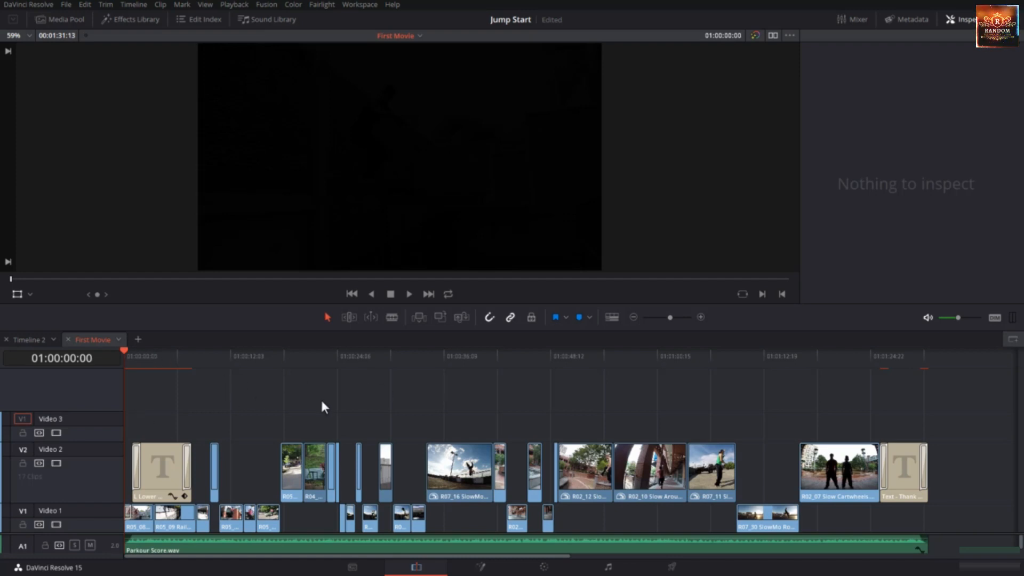
Step: Insert a copy of the closing Slow Cartwheels clip at the timeline's start, 01:00:00:00, and move it down to Video 1
click(817, 473)
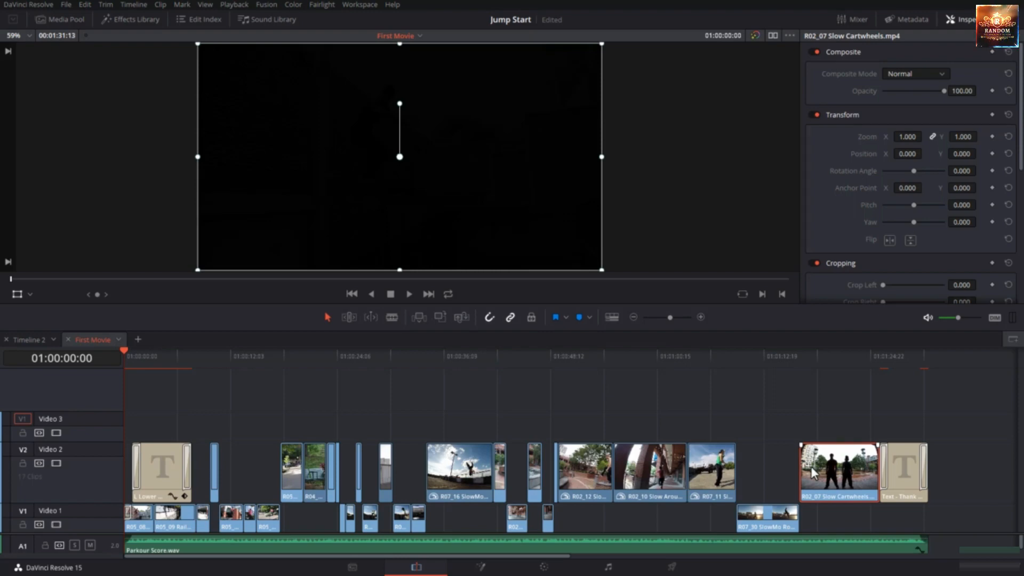
drag(123, 350, 162, 356)
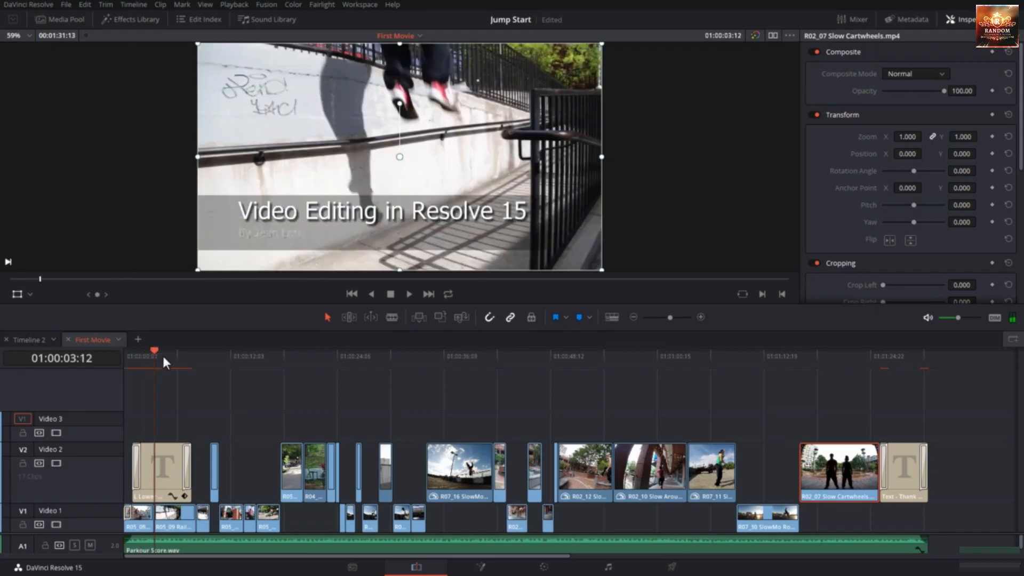
key(Home)
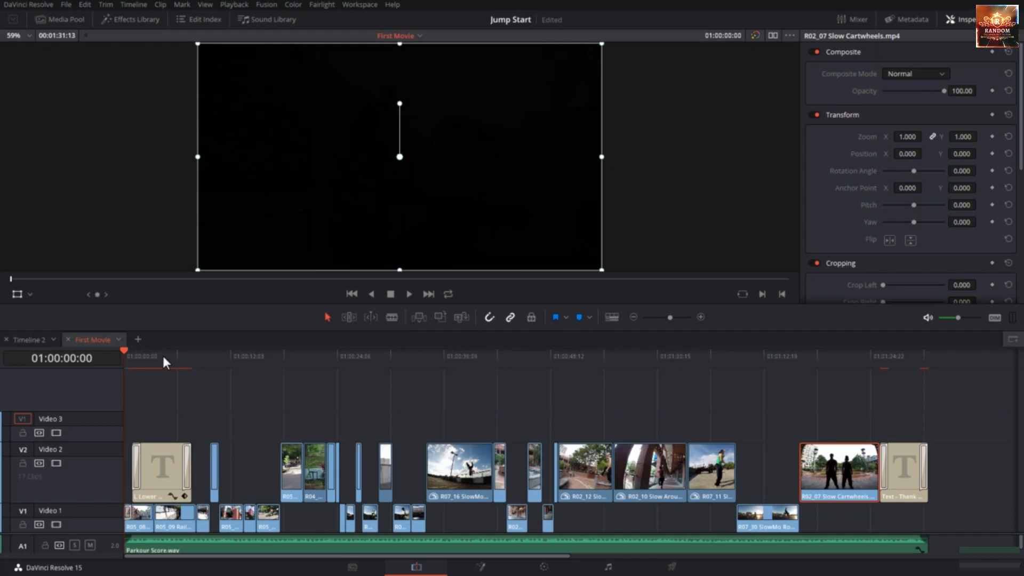
key(F9)
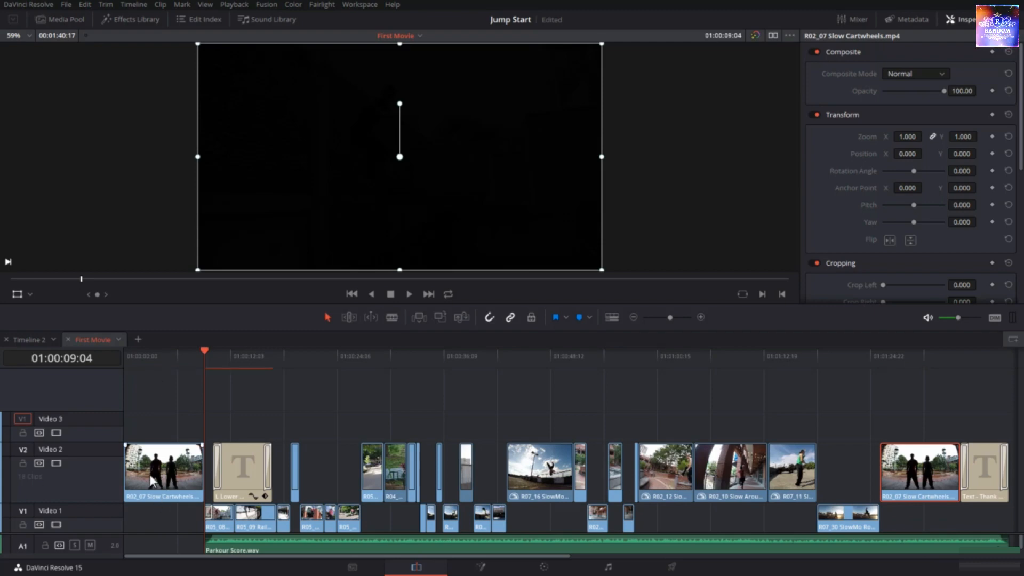
drag(166, 472, 165, 510)
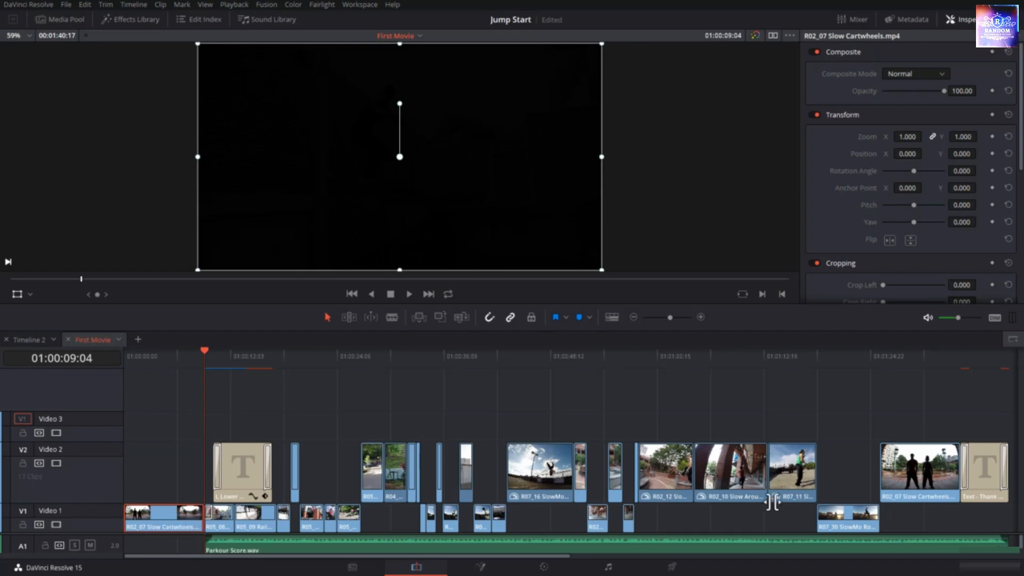
Step: Copy the Roof Backflip clip to the start of Video 2 and the Roof Railing Flip clip to Video 3, reducing Video 2's track height
click(779, 475)
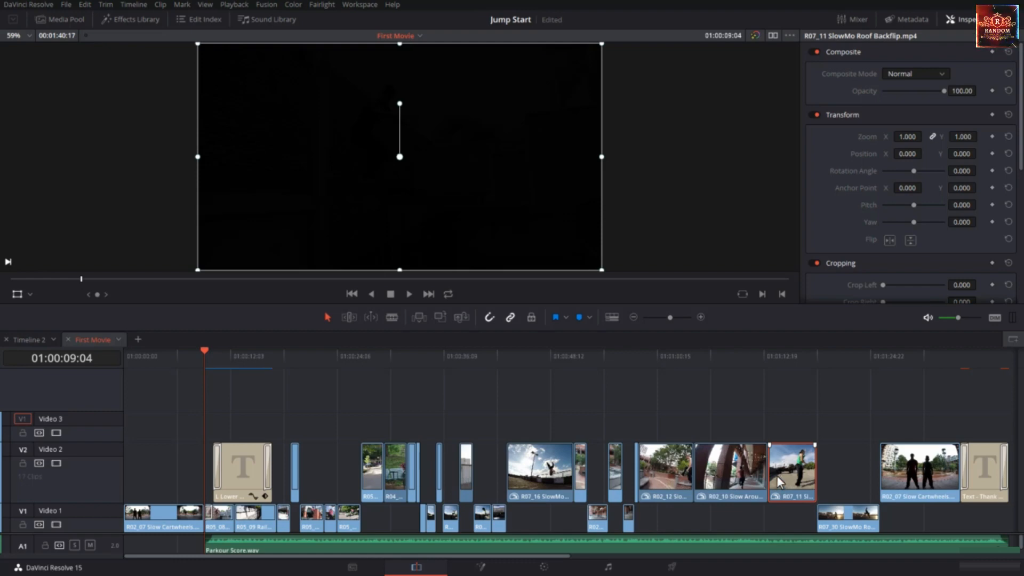
drag(777, 475, 132, 478)
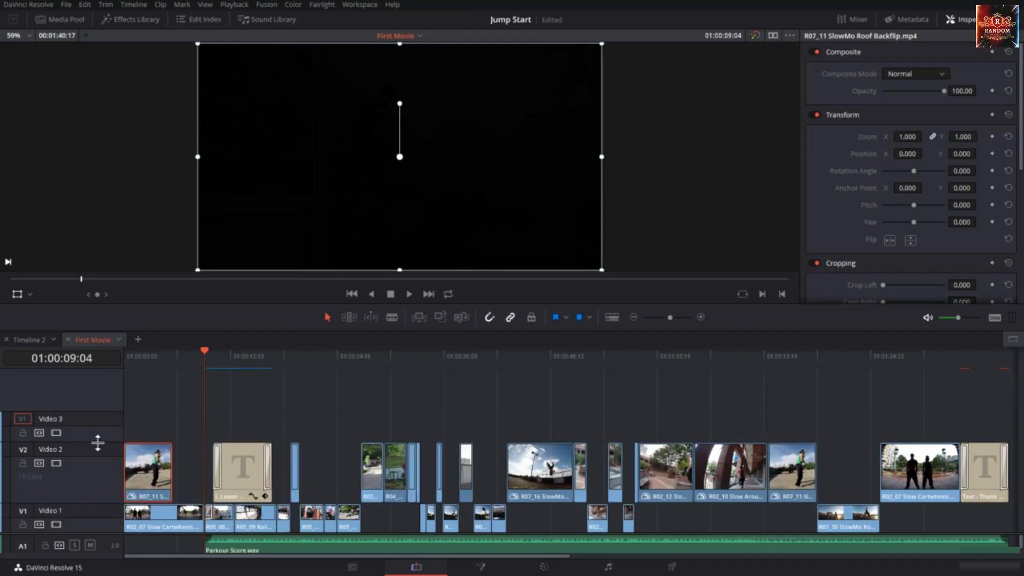
drag(97, 443, 98, 467)
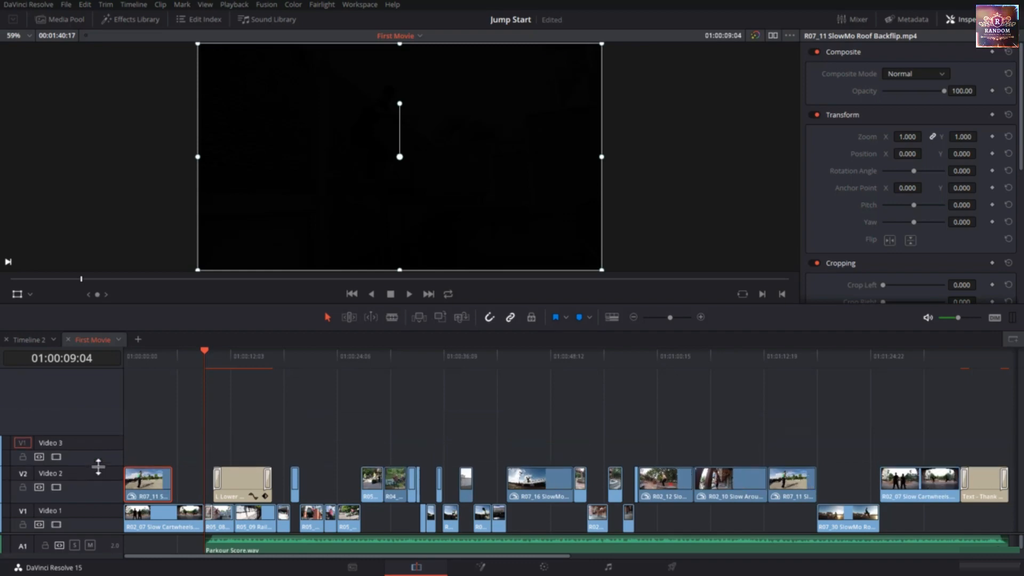
click(546, 480)
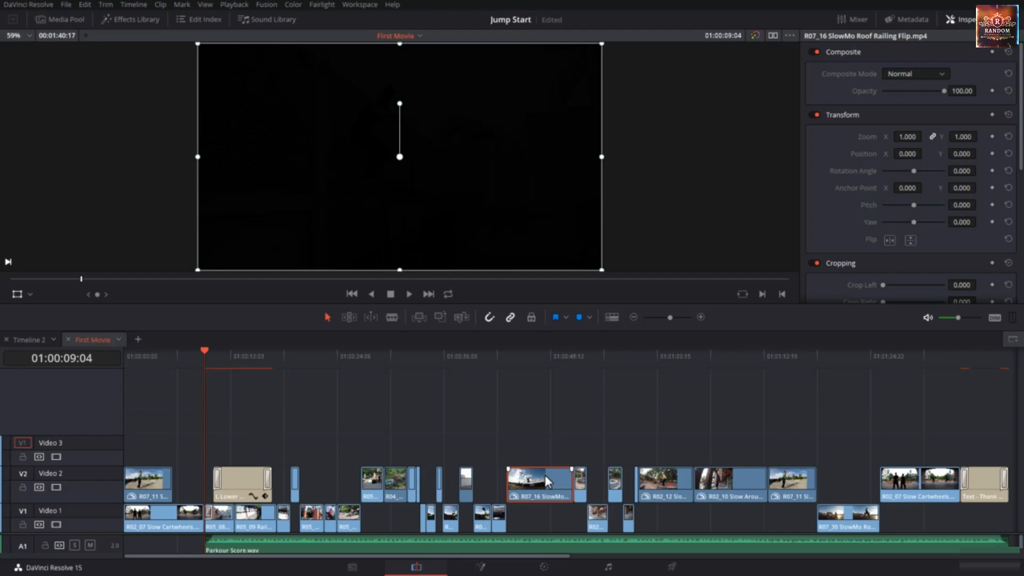
drag(538, 482, 145, 457)
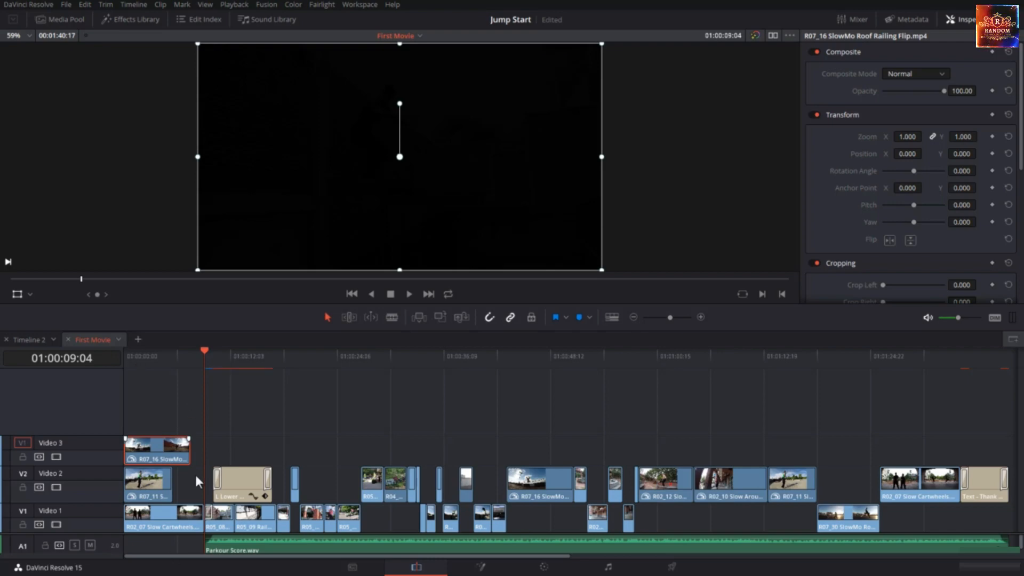
Step: Mark the opening Slow Cartwheels clip on Video 1 as the timeline range and place the playhead on its last frame, 01:00:09:03
click(144, 513)
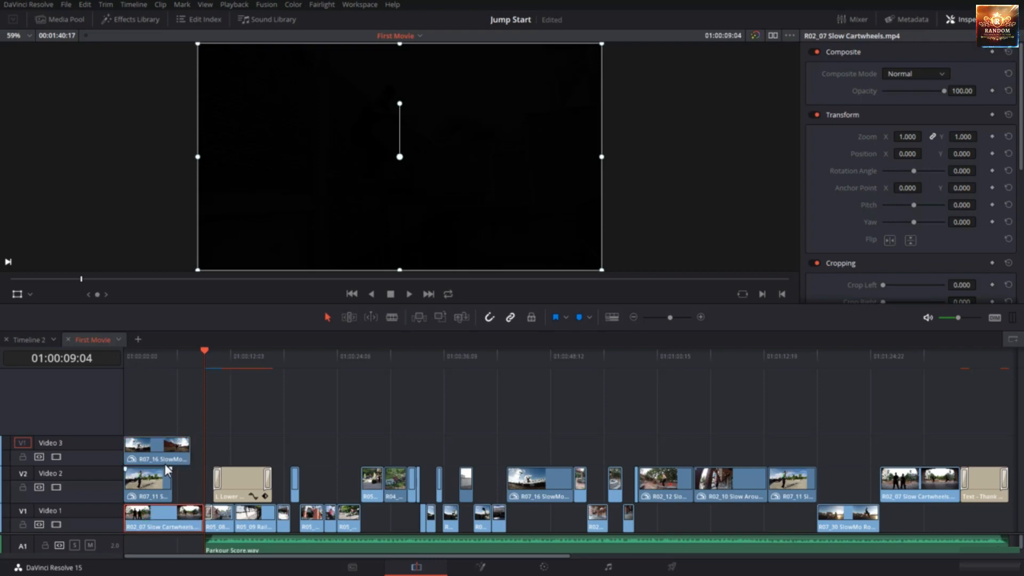
click(171, 356)
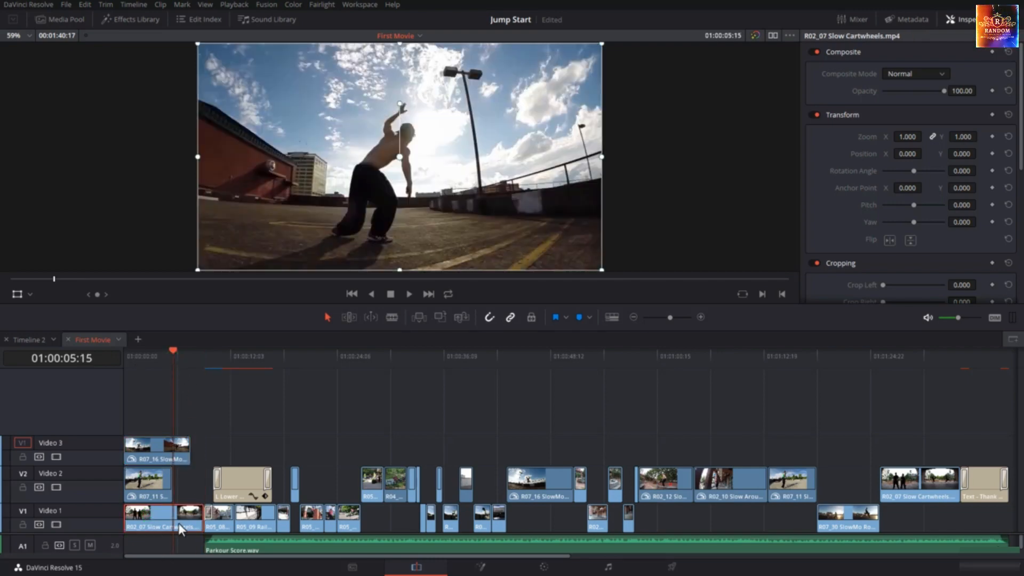
key(x)
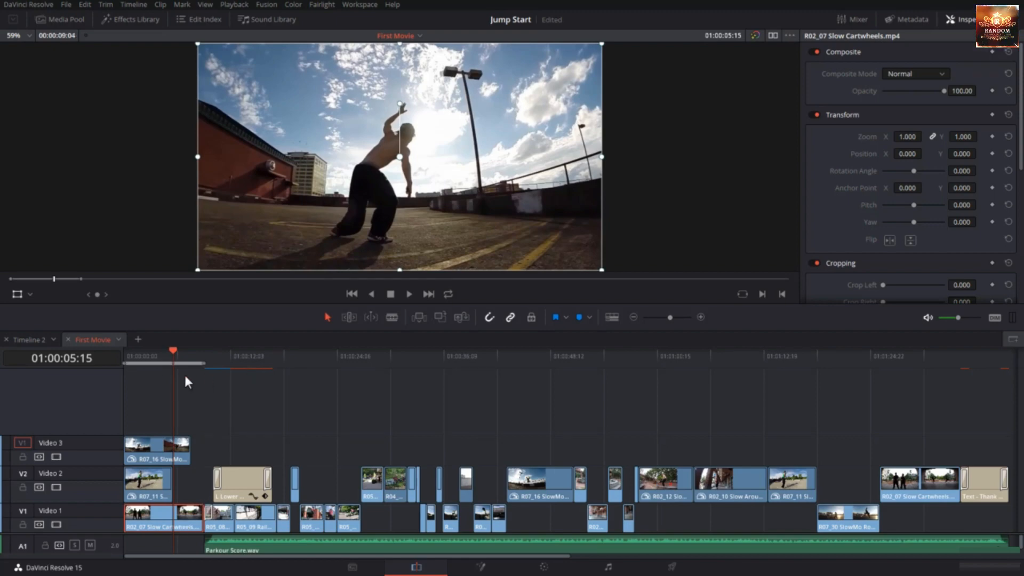
click(155, 475)
scroll(153, 457, down, 1)
scroll(153, 457, up, 8)
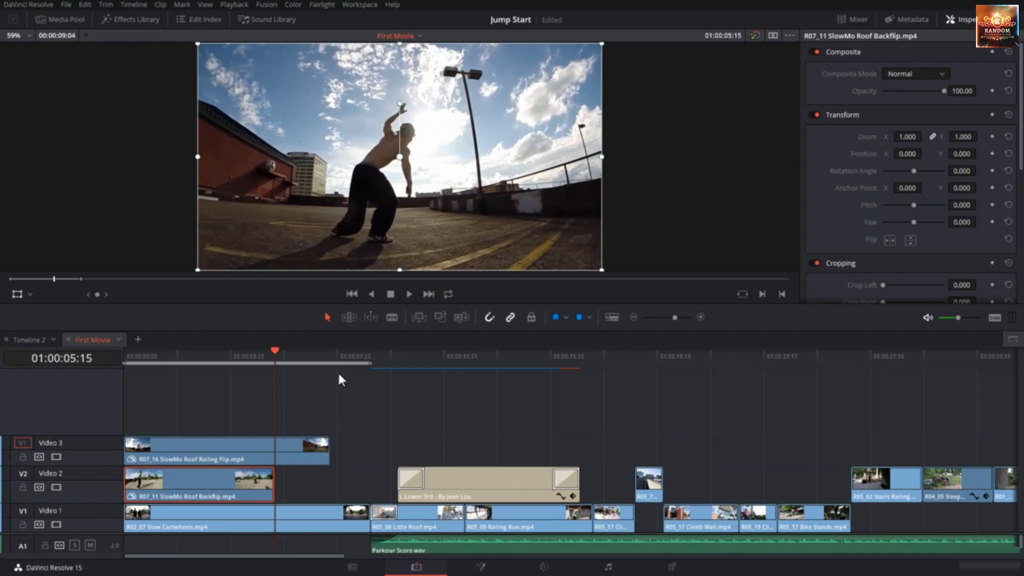
click(327, 519)
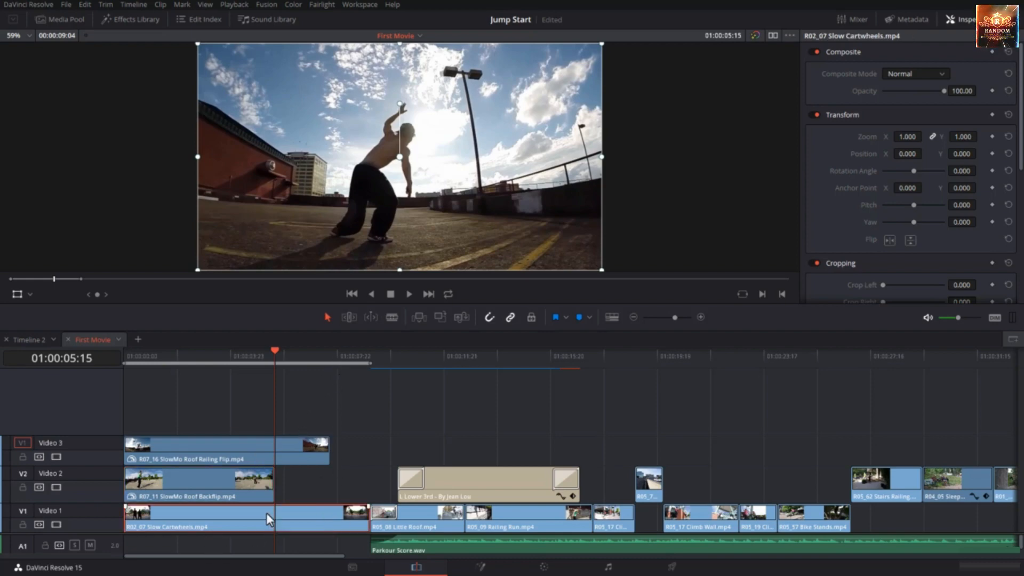
key(Down)
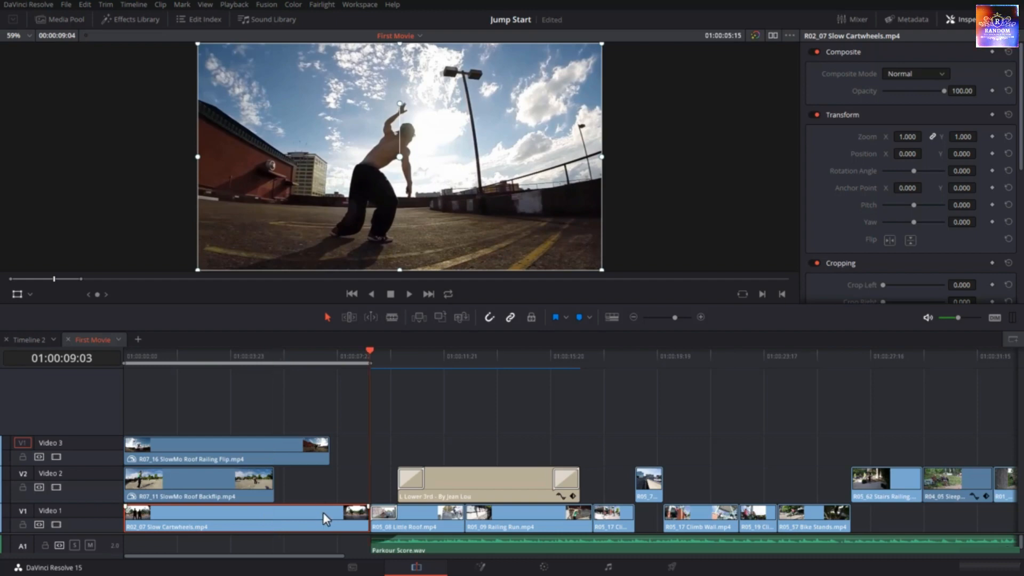
Step: Show retime controls on the opening Roof Backflip and Roof Railing Flip clips, and retime Roof Backflip to end with the Slow Cartwheels clip
click(245, 479)
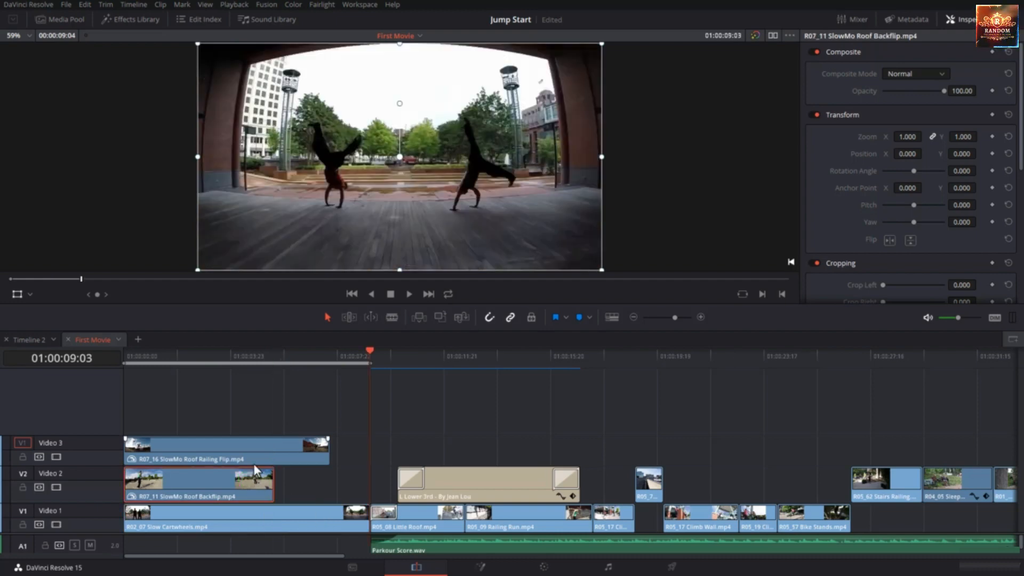
ctrl+click(254, 456)
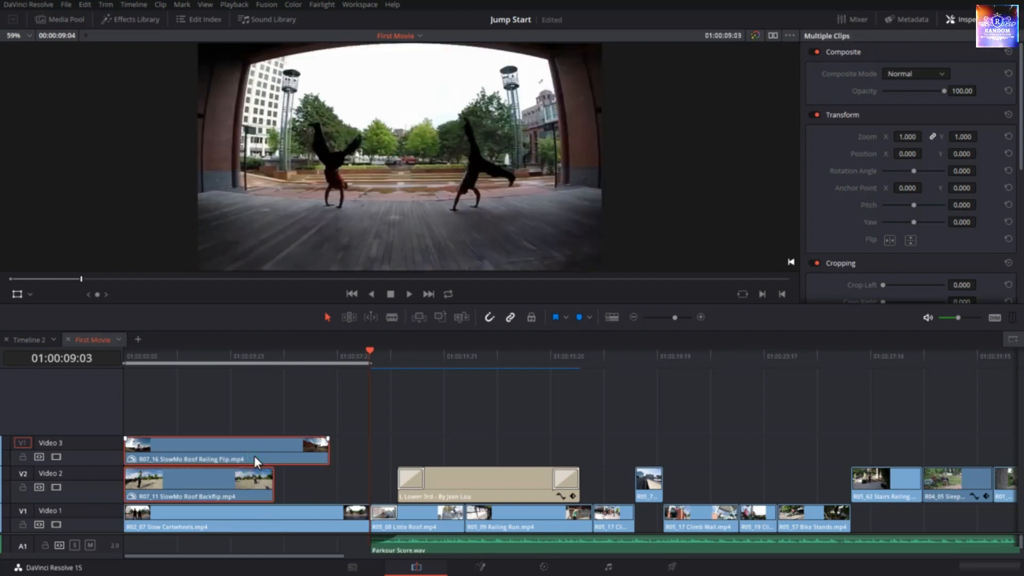
key(ctrl+r)
click(283, 468)
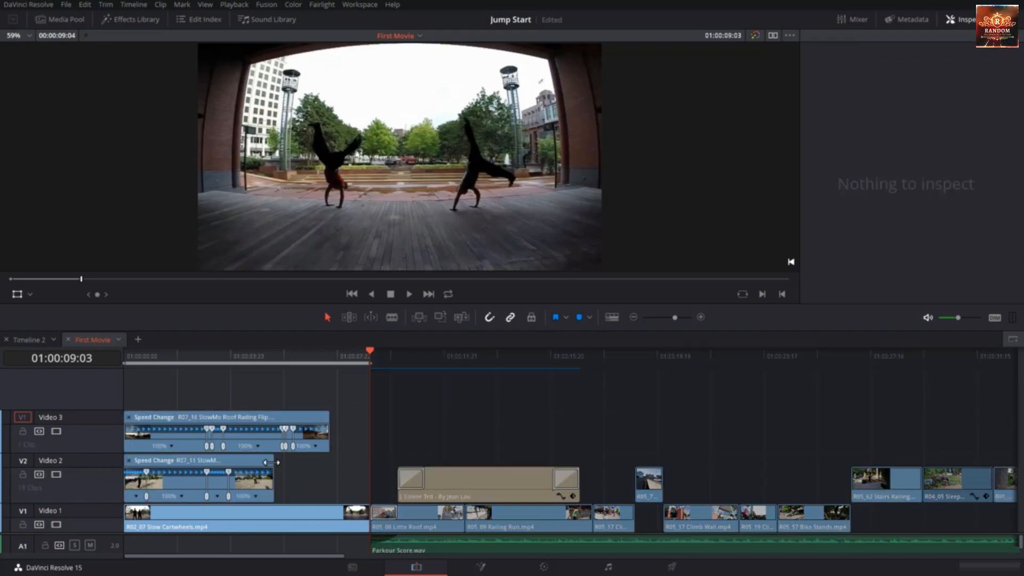
drag(272, 463, 368, 462)
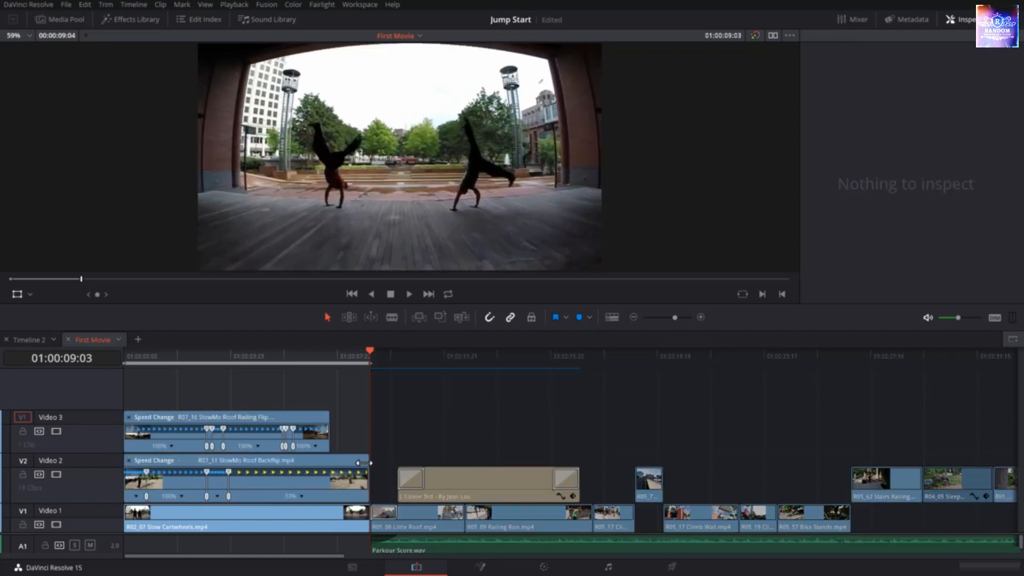
Step: Retime the opening Roof Railing Flip clip to end with the Slow Cartwheels clip and return the playhead to 01:00:00:00
click(331, 418)
drag(330, 418, 368, 418)
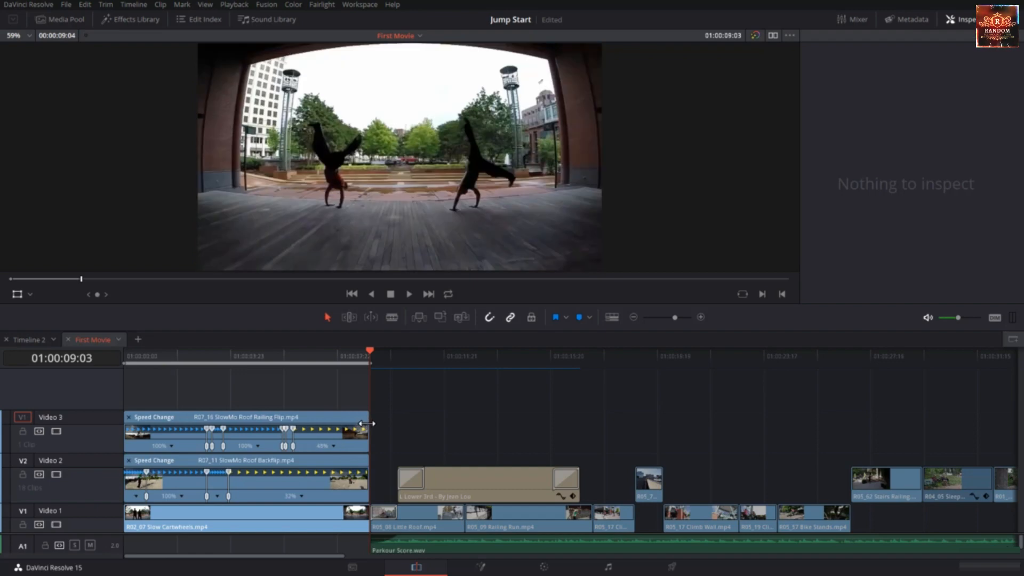
drag(369, 351, 110, 384)
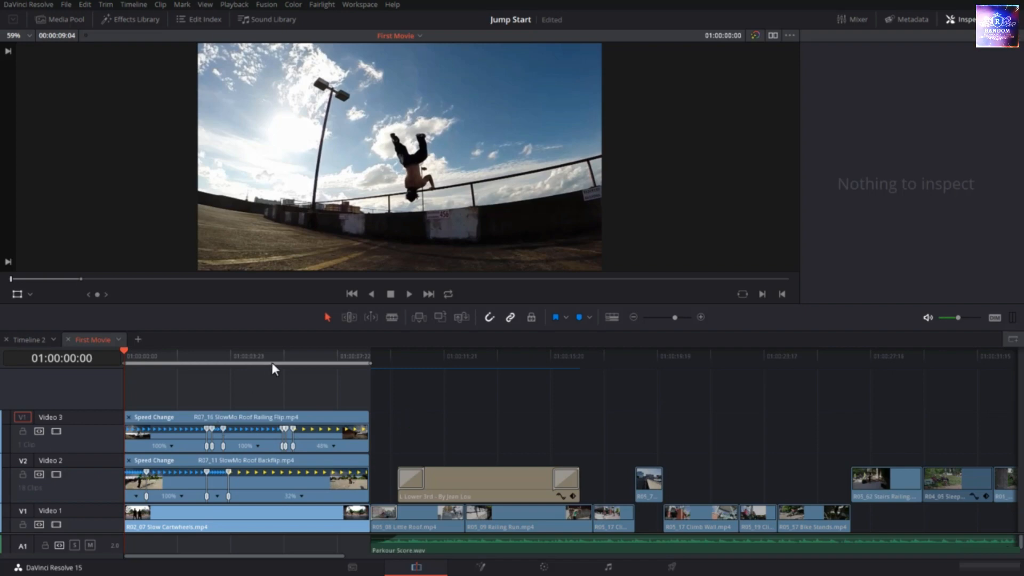
Step: Hide the Video 3 and Video 2 tracks and select the opening Slow Cartwheels clip on Video 1
click(213, 528)
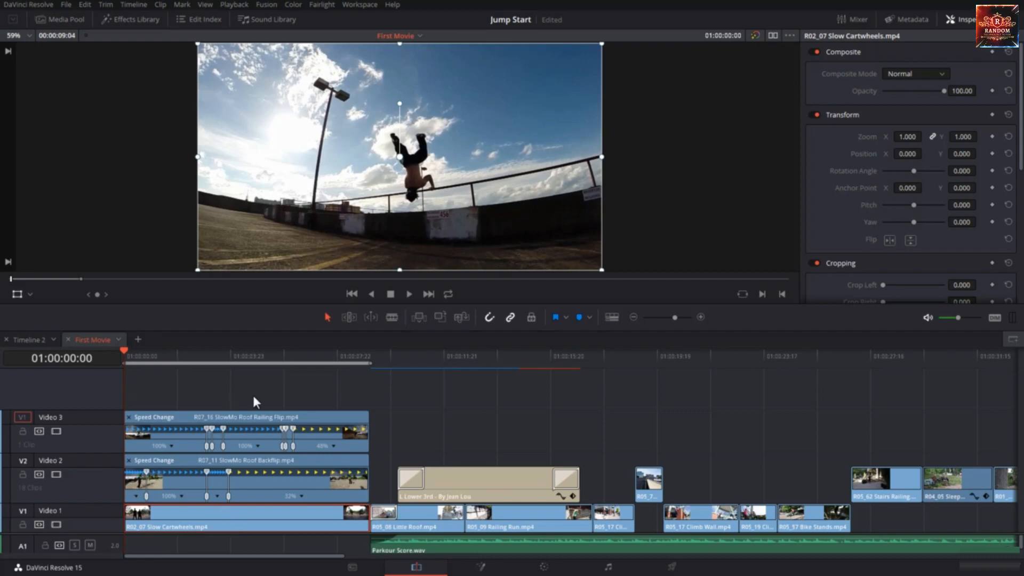
click(56, 431)
click(56, 474)
click(172, 513)
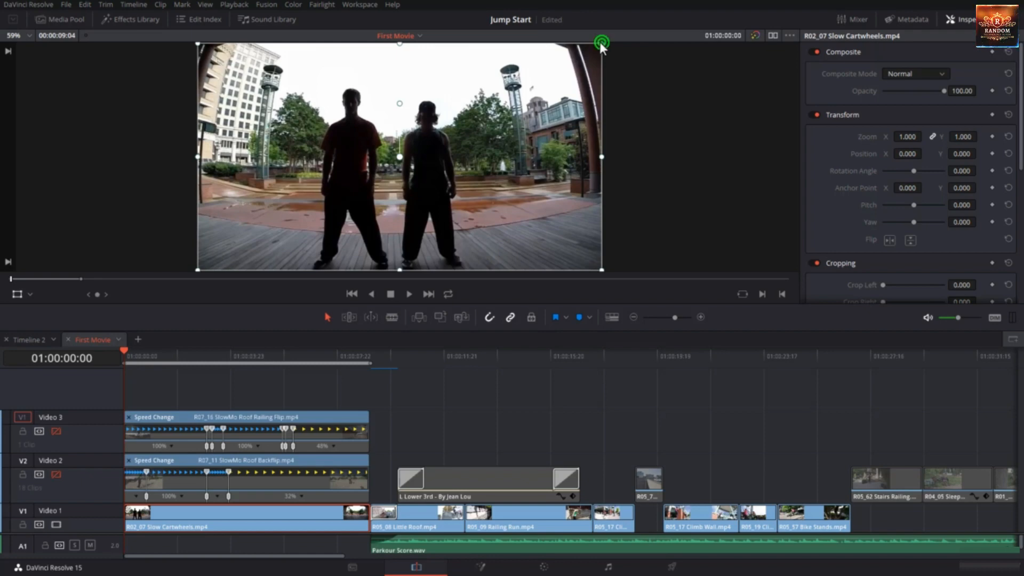
Step: Scale the Slow Cartwheels picture to about 0.401 and move it to the frame's upper-left corner, at about X -350, Y 183
drag(602, 43, 484, 109)
drag(429, 171, 324, 123)
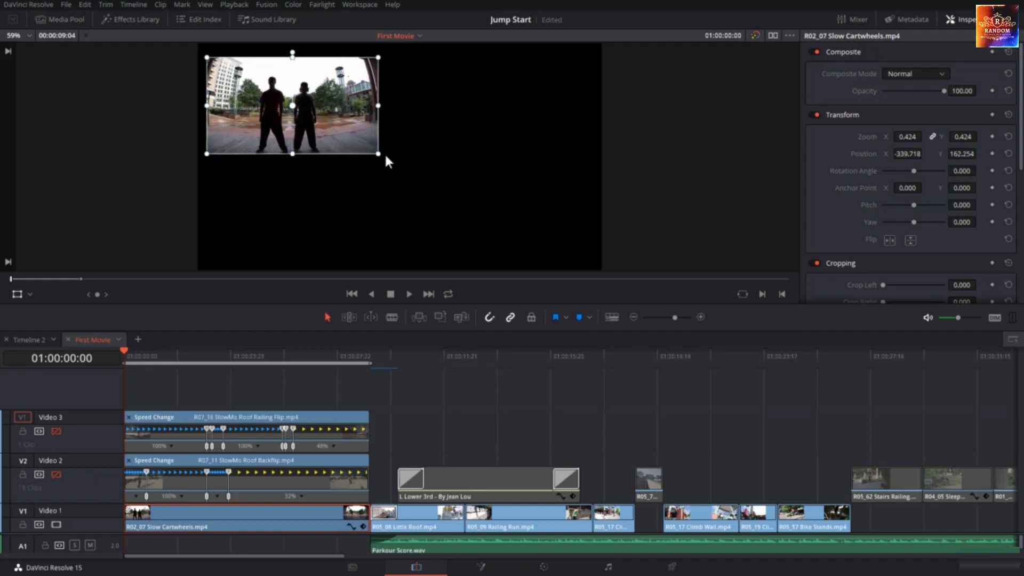
drag(379, 152, 344, 124)
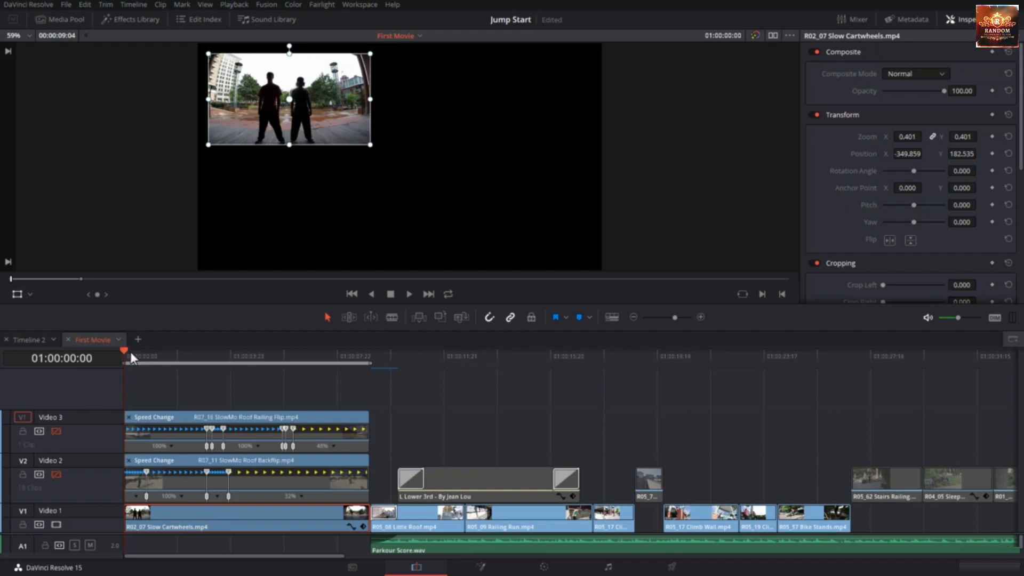
Step: Add a Zoom keyframe to Slow Cartwheels at 01:00:01:00 and set Zoom to 0 at 01:00:00:00
key(shift+Right)
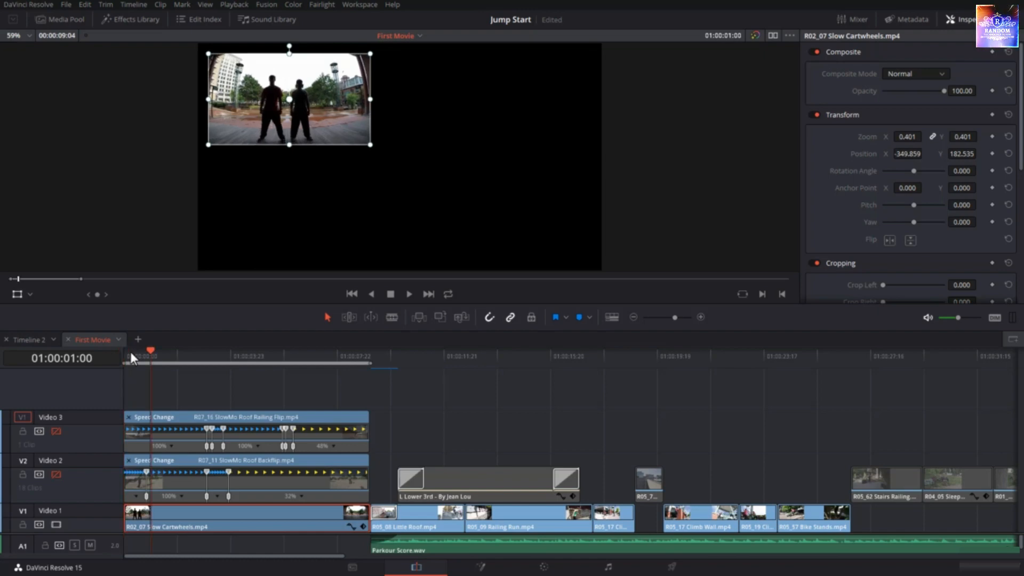
click(991, 137)
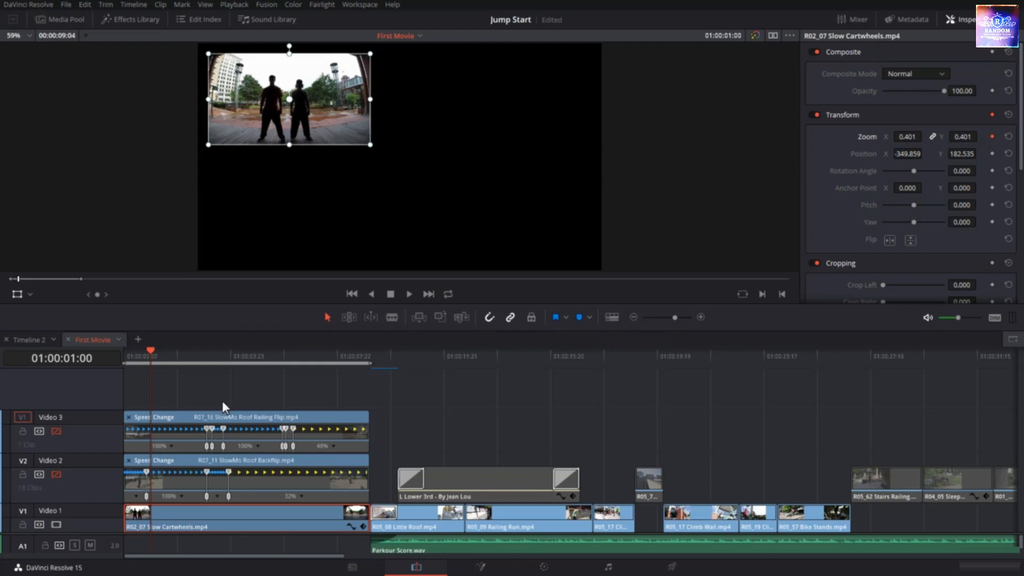
drag(152, 350, 81, 359)
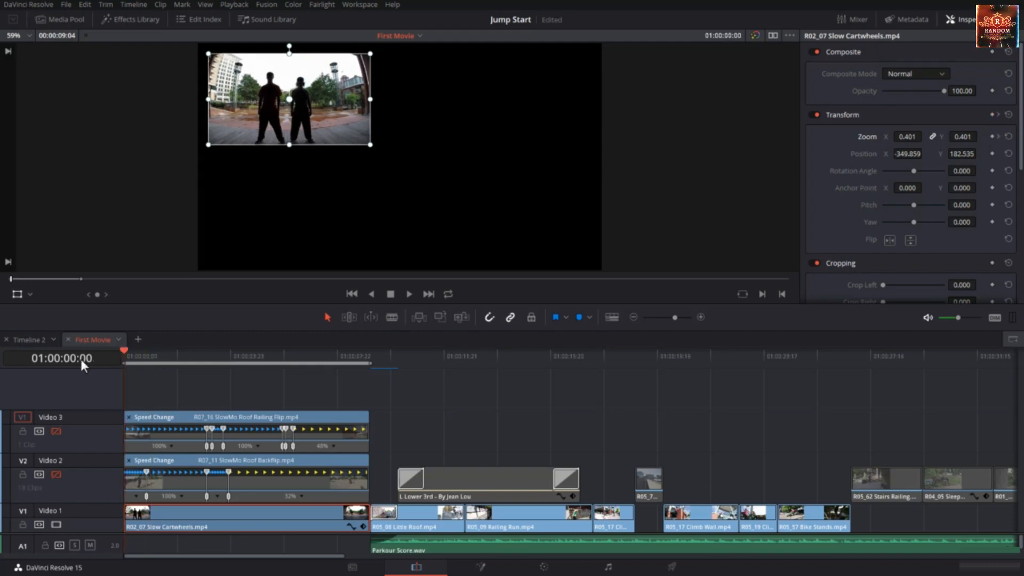
click(962, 137)
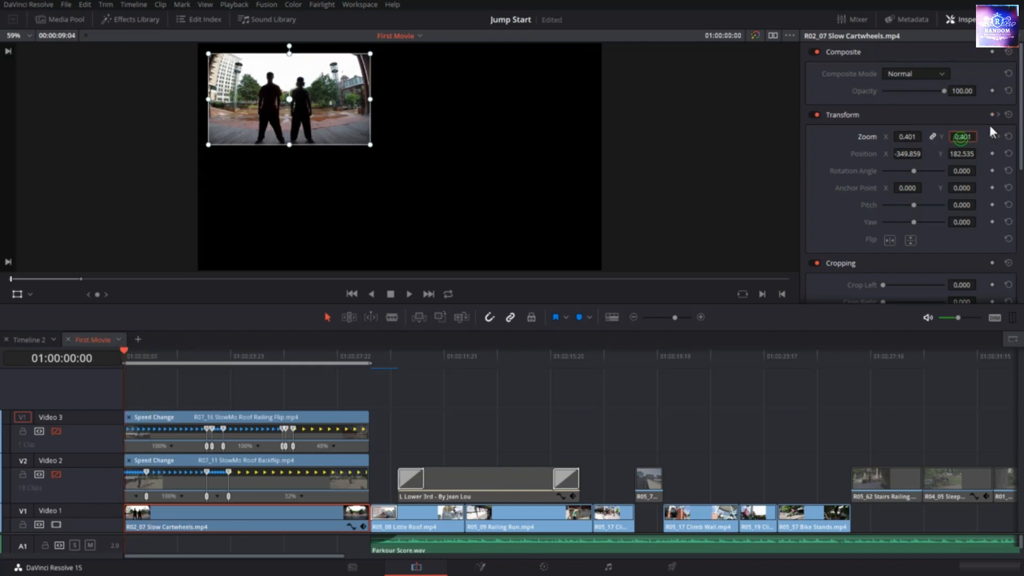
text(0)
key(Return)
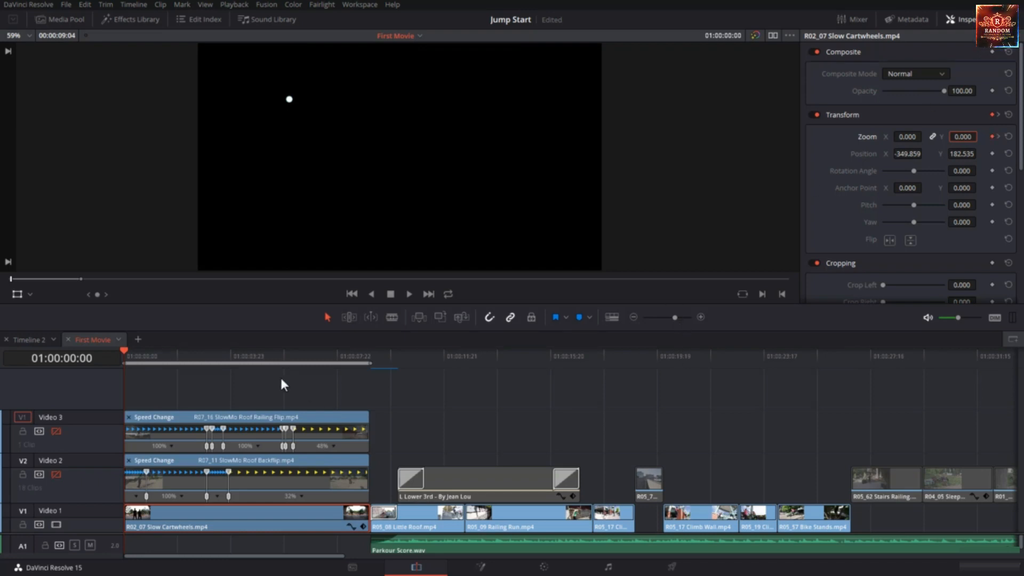
Step: Open the Slow Cartwheels keyframe curve and smooth the curve going into the second Zoom X keyframe
mouse_move(123, 353)
mouse_down()
mouse_move(154, 365)
mouse_move(123, 365)
mouse_up()
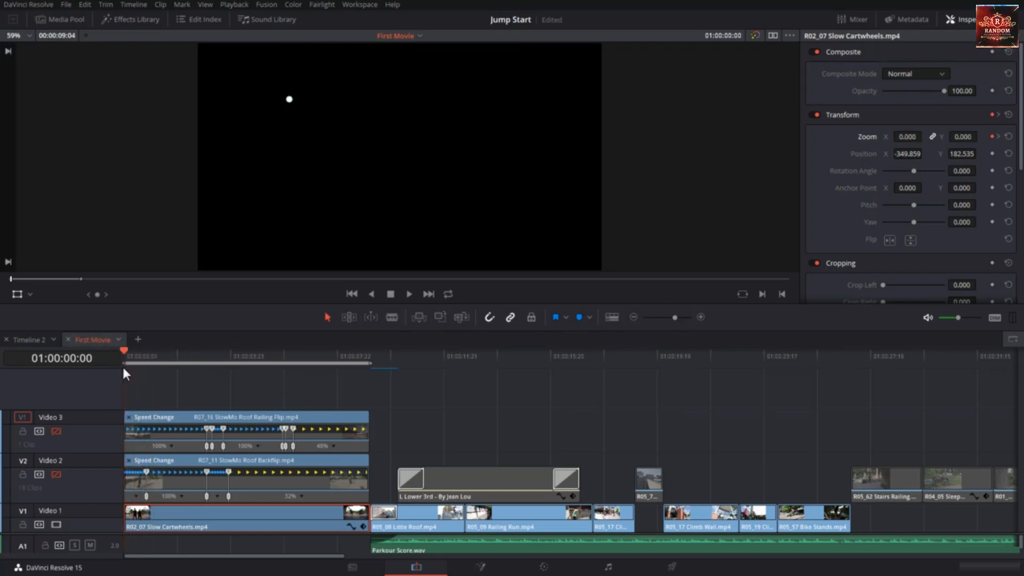
click(198, 509)
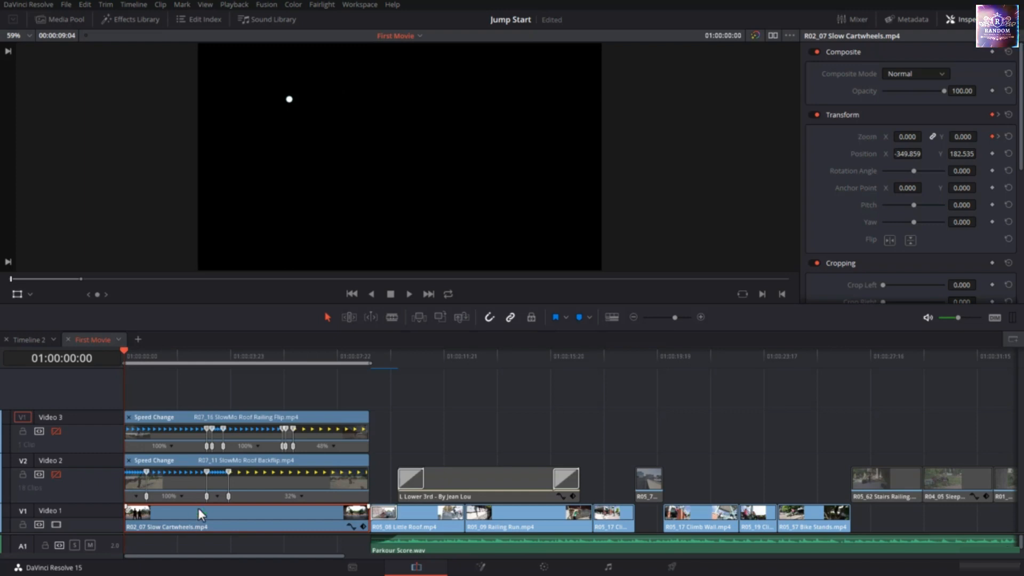
key(shift+c)
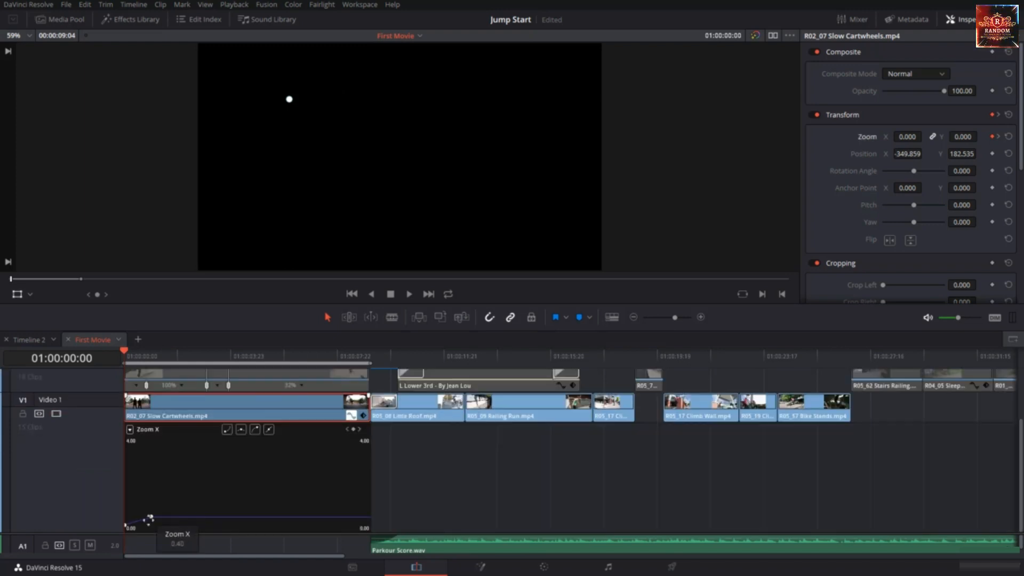
click(151, 515)
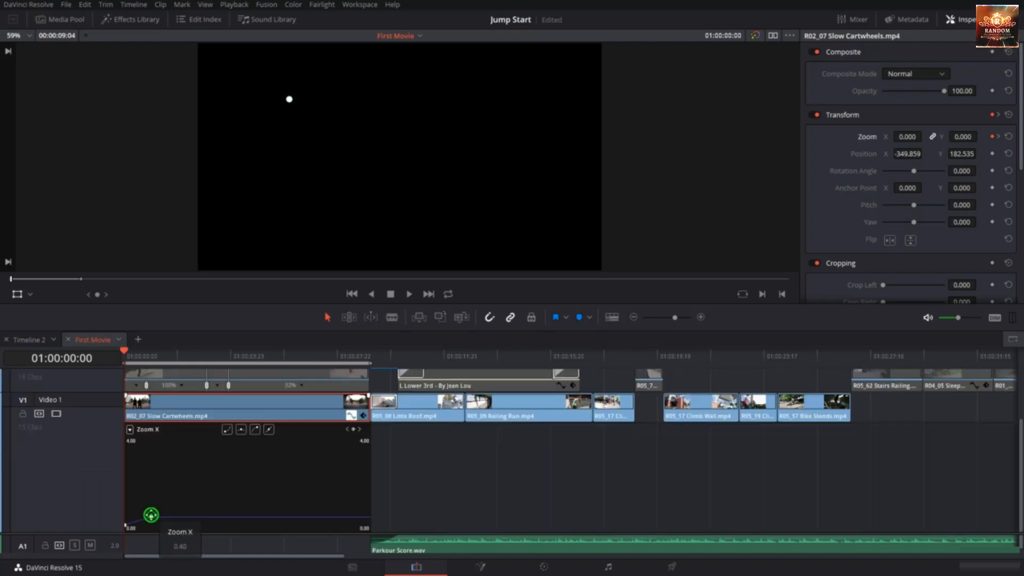
click(255, 430)
Step: Play the Slow Cartwheels zoom animation from the start, close its curve editor and return to 01:00:00:00
drag(172, 353, 100, 353)
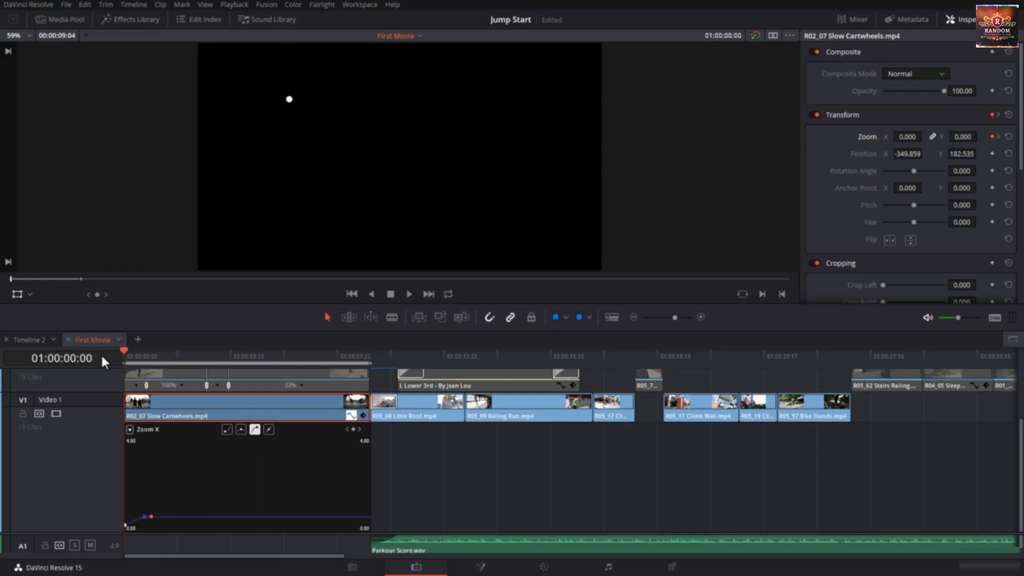
key(space)
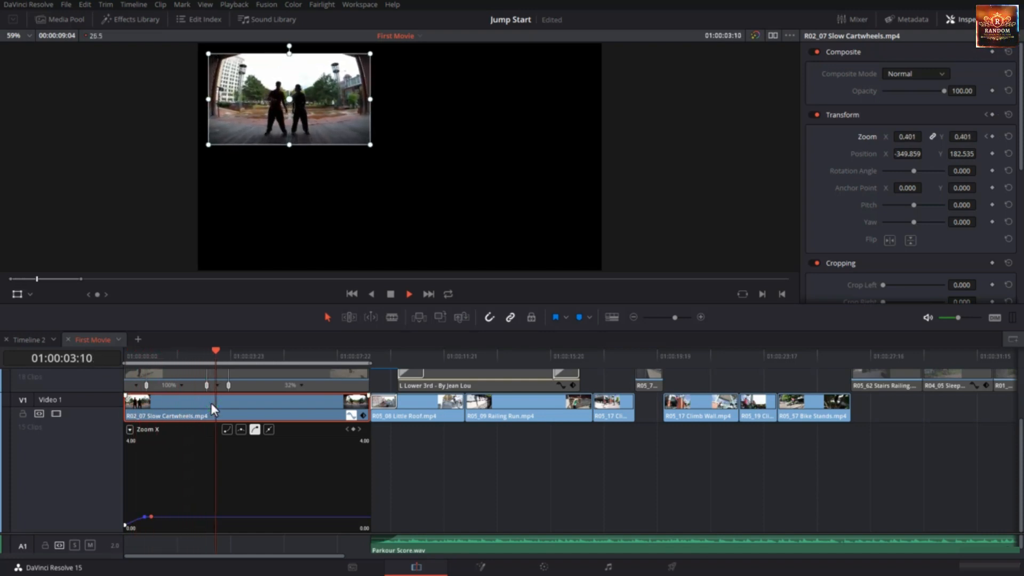
key(shift+c)
key(Home)
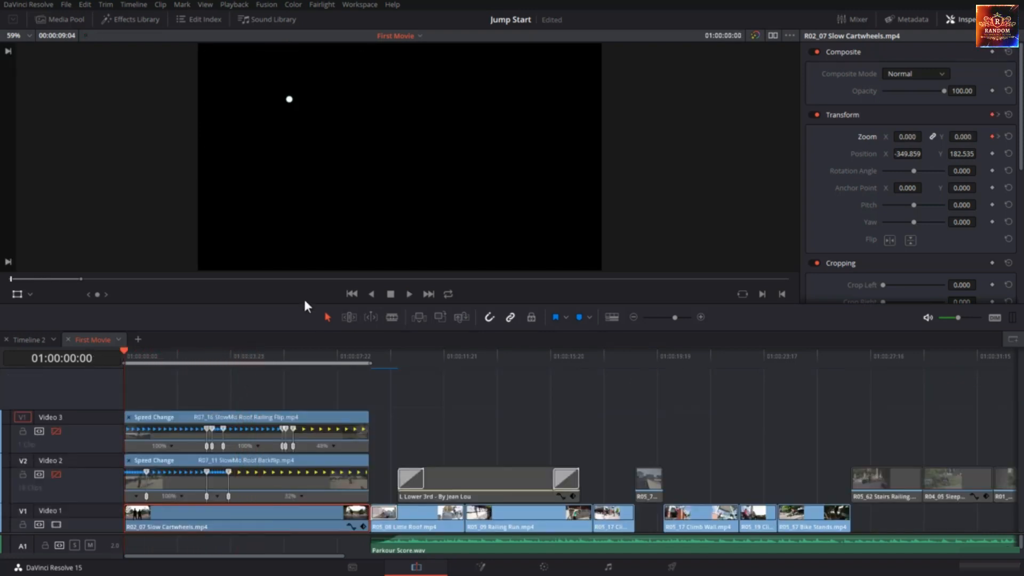
Step: Place the playhead at 01:00:01:11 and copy the opening Slow Cartwheels clip
click(245, 375)
drag(243, 356, 162, 368)
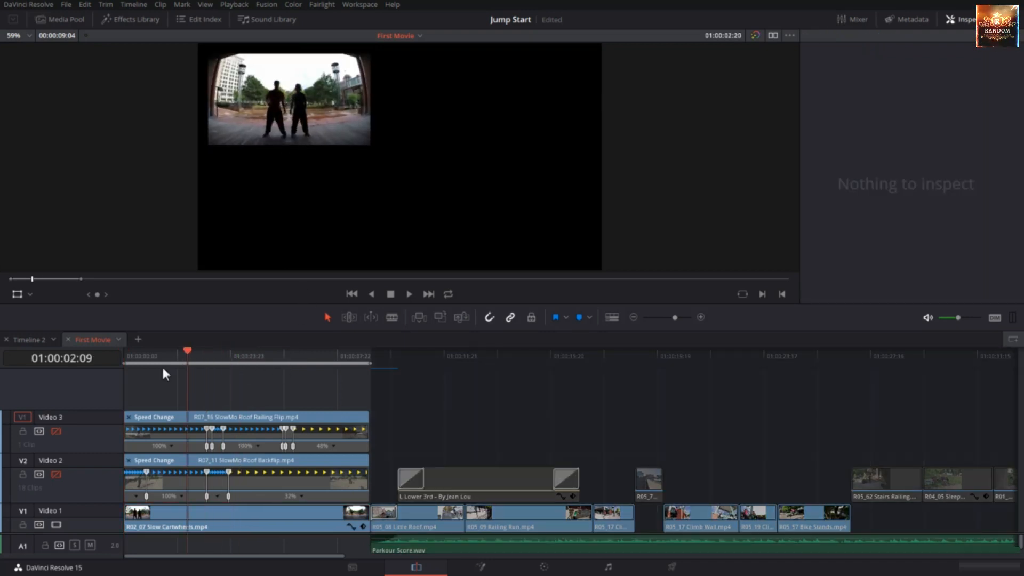
click(163, 368)
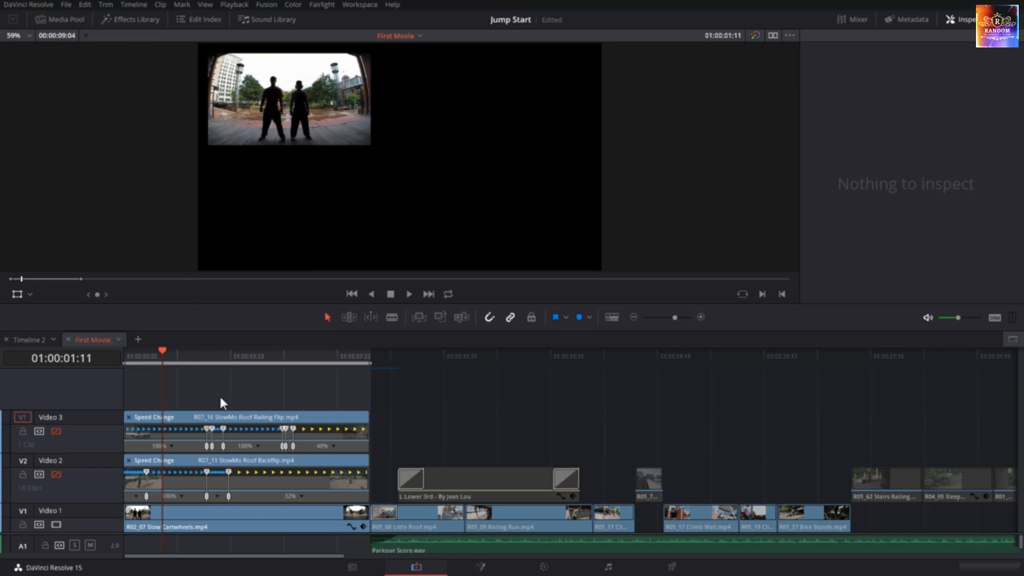
right_click(232, 518)
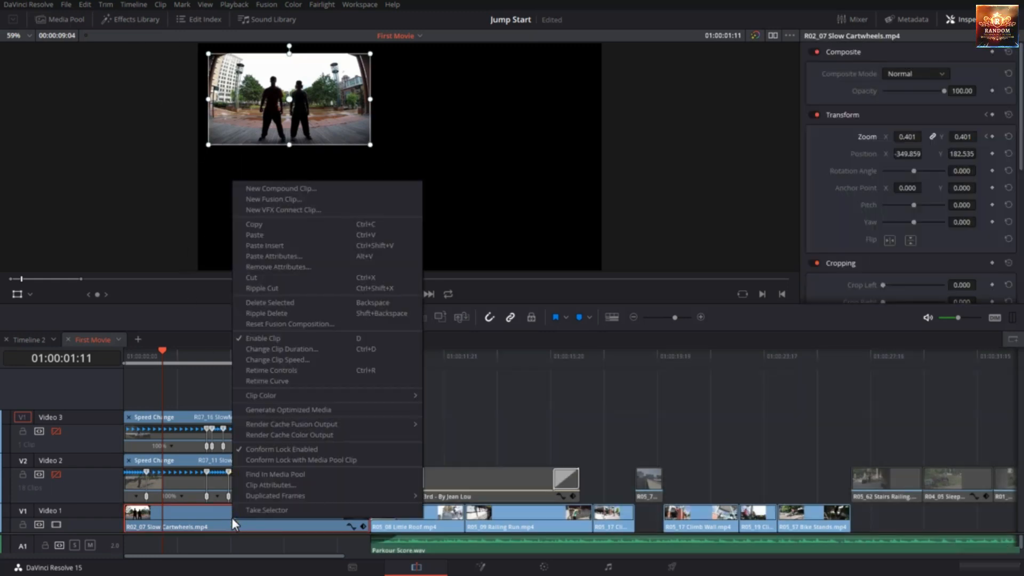
click(282, 223)
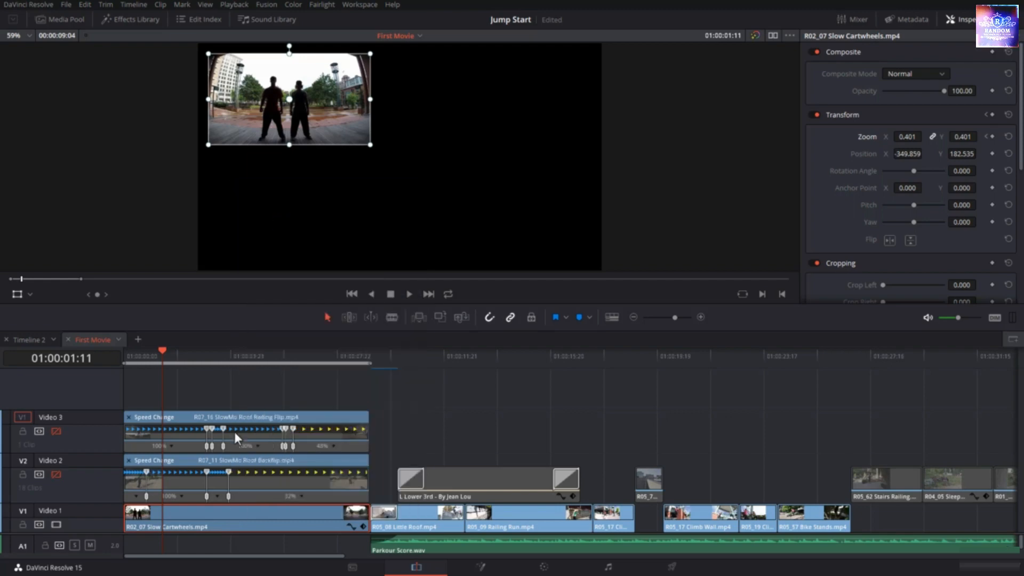
click(238, 532)
Step: Scale down the opening Roof Backflip clip on the re-enabled Video 2 track and turn off its Dynamic Zoom
click(271, 459)
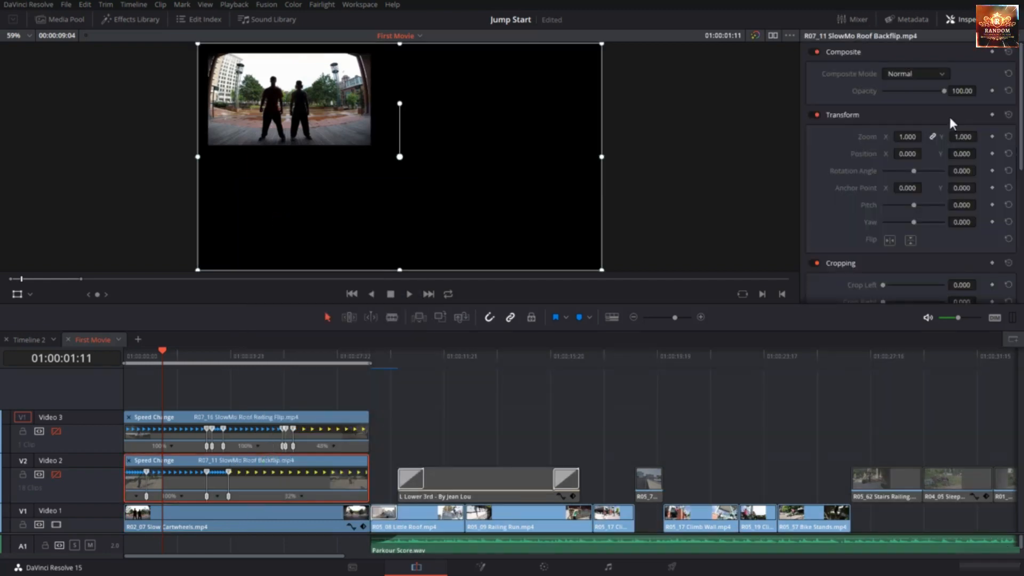
scroll(903, 227, down, 5)
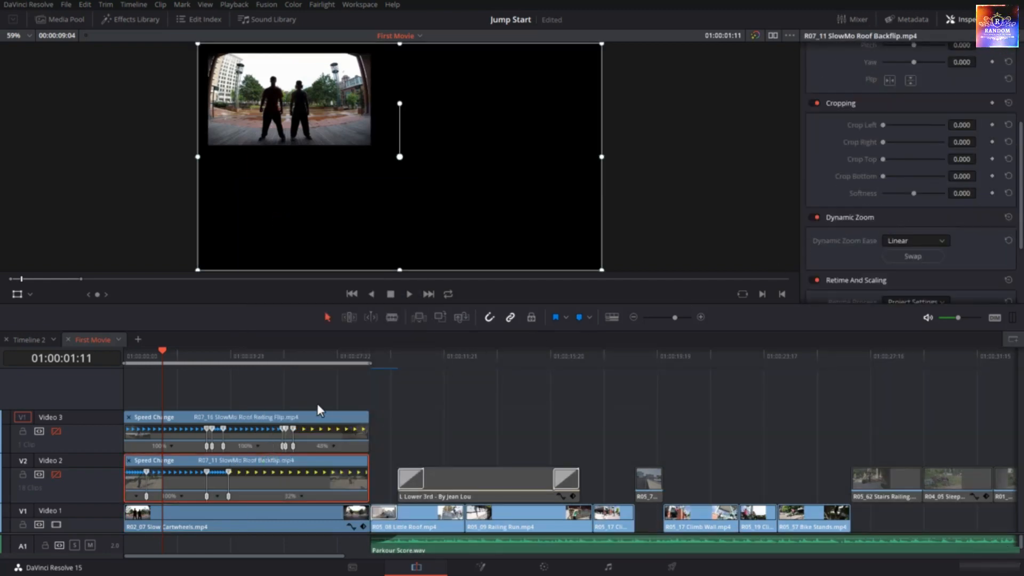
click(56, 475)
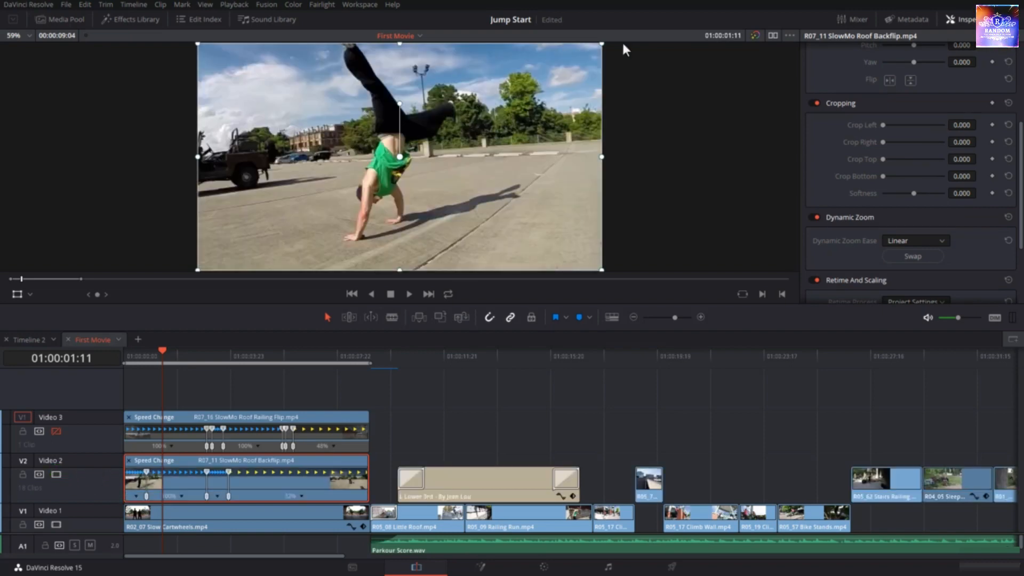
drag(599, 43, 474, 127)
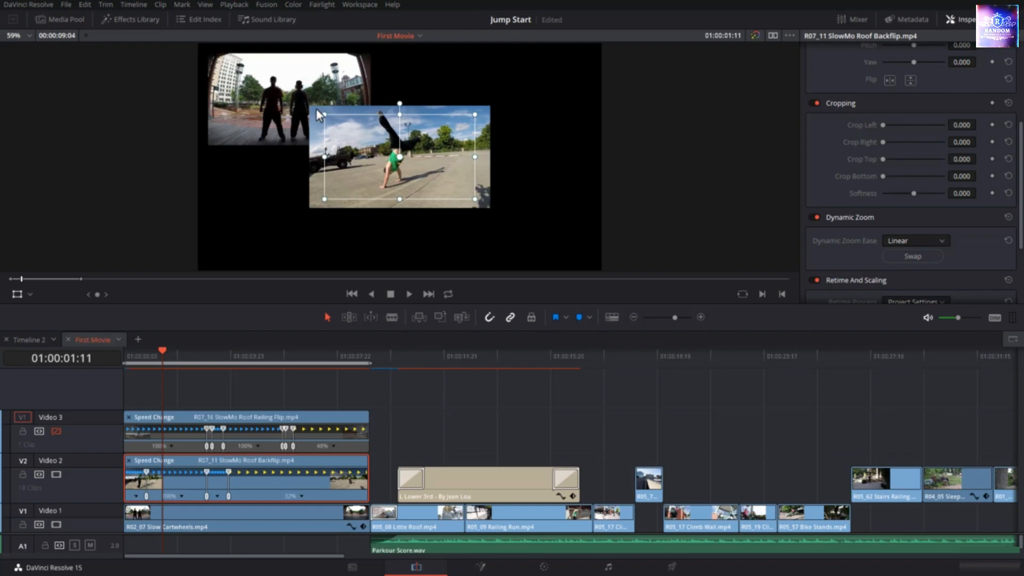
scroll(840, 150, down, 3)
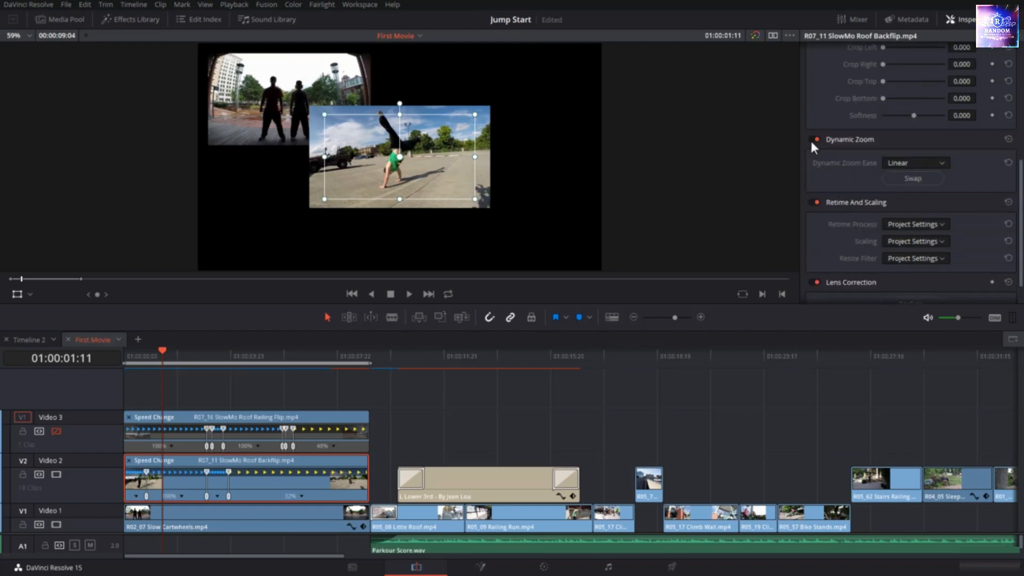
click(811, 140)
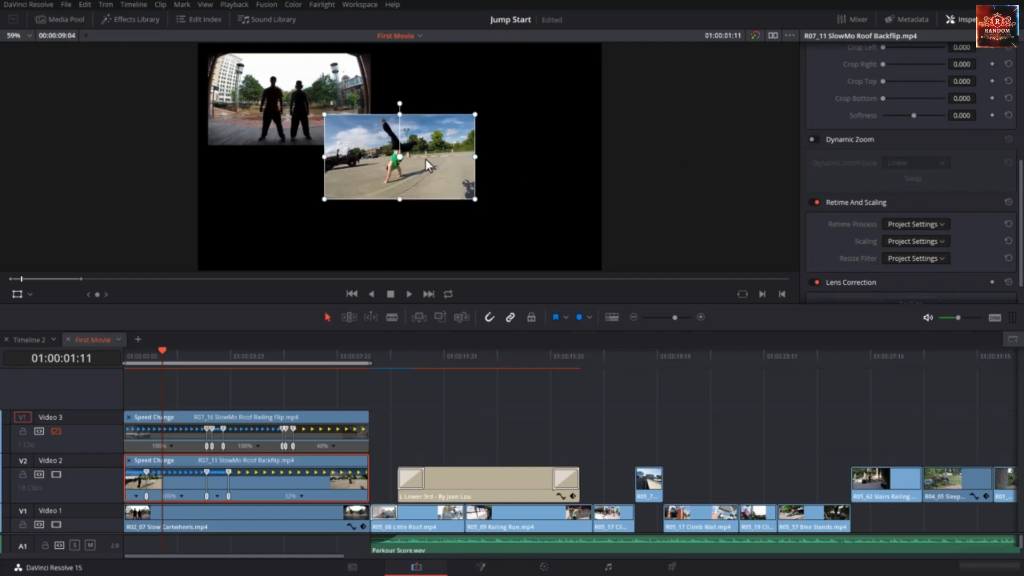
Step: Turn the Video 3 track's picture back on
click(224, 414)
click(81, 435)
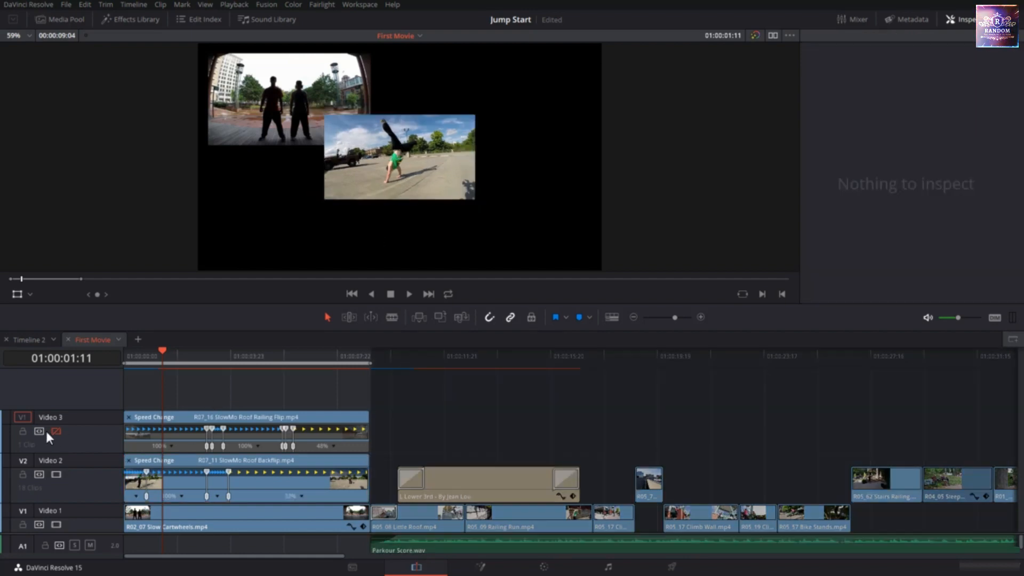
click(55, 430)
Step: Paste Slow Cartwheels' Zoom, Scale X and Scale Y attributes onto the opening Roof Railing Flip and Roof Backflip clips, using Maintain Timing
click(226, 411)
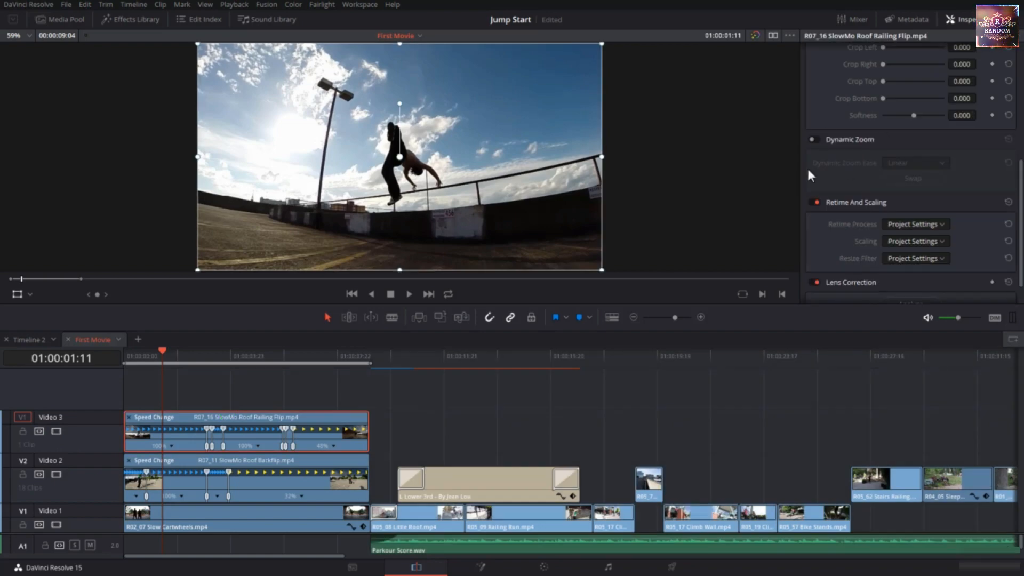
ctrl+click(282, 484)
right_click(282, 485)
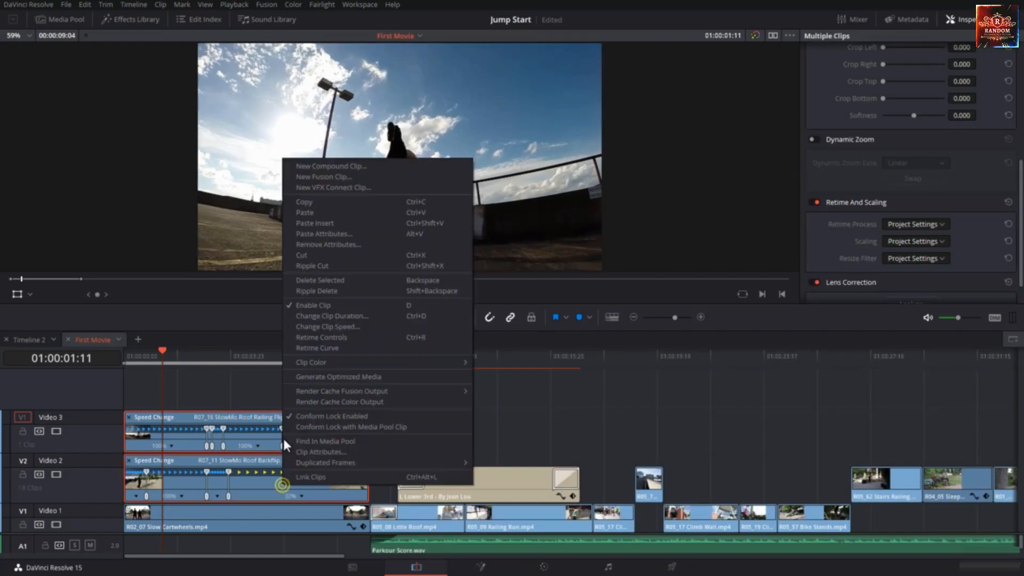
click(343, 234)
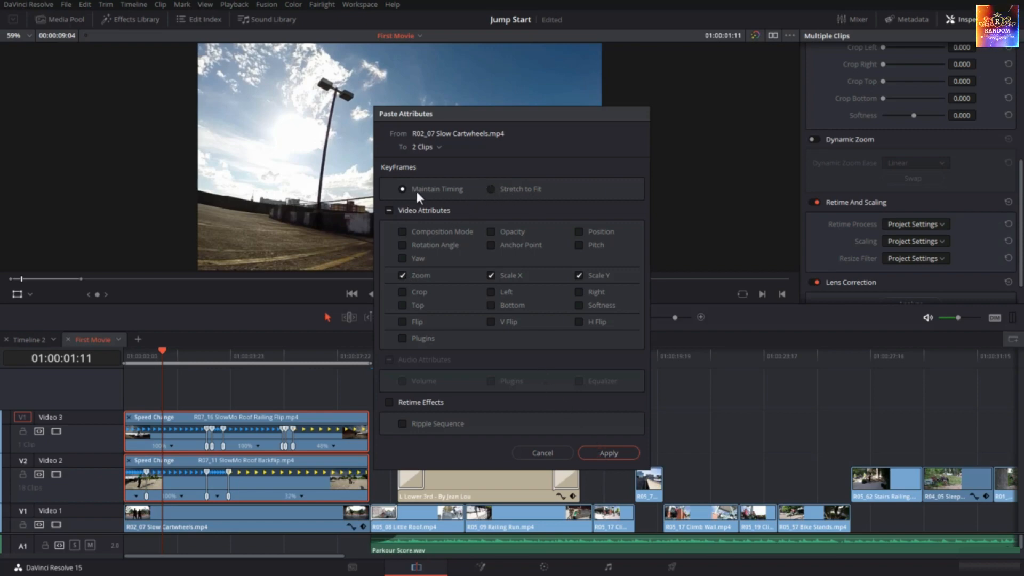
click(609, 452)
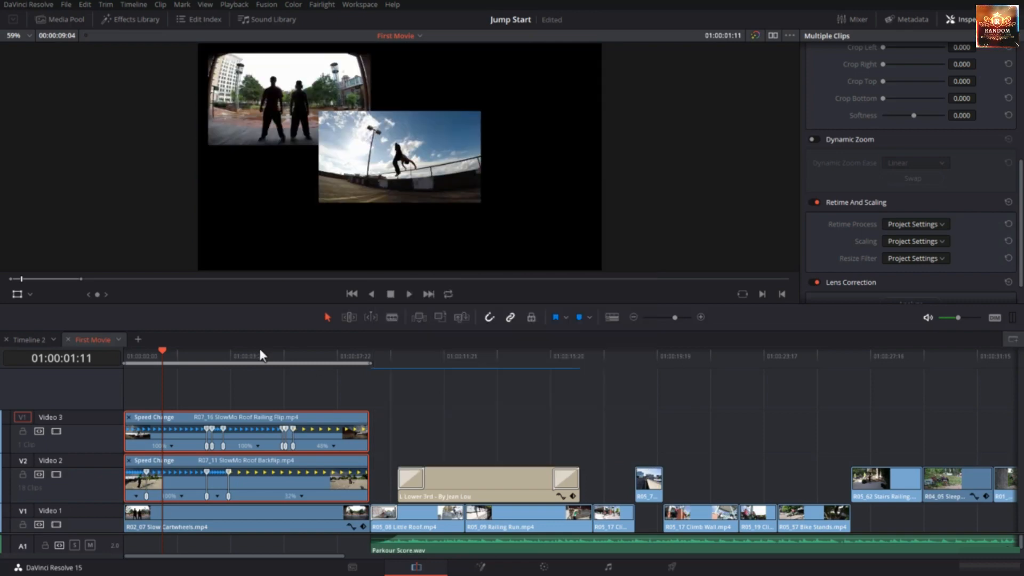
Step: Review the pasted zoom animation from the timeline's start, stop at 01:00:01:16 and deselect the clips
drag(161, 353, 110, 350)
key(space)
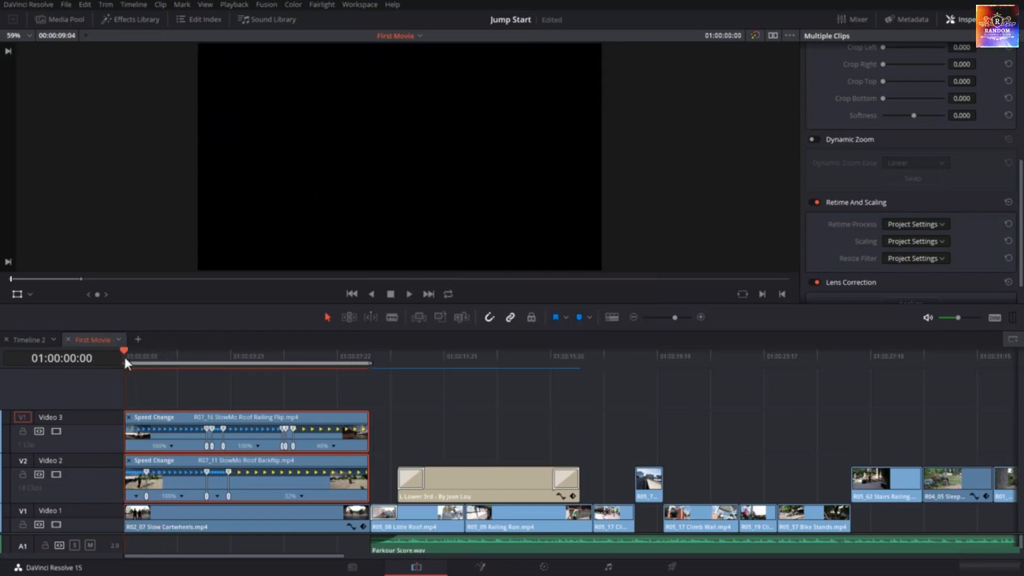
click(167, 365)
click(193, 381)
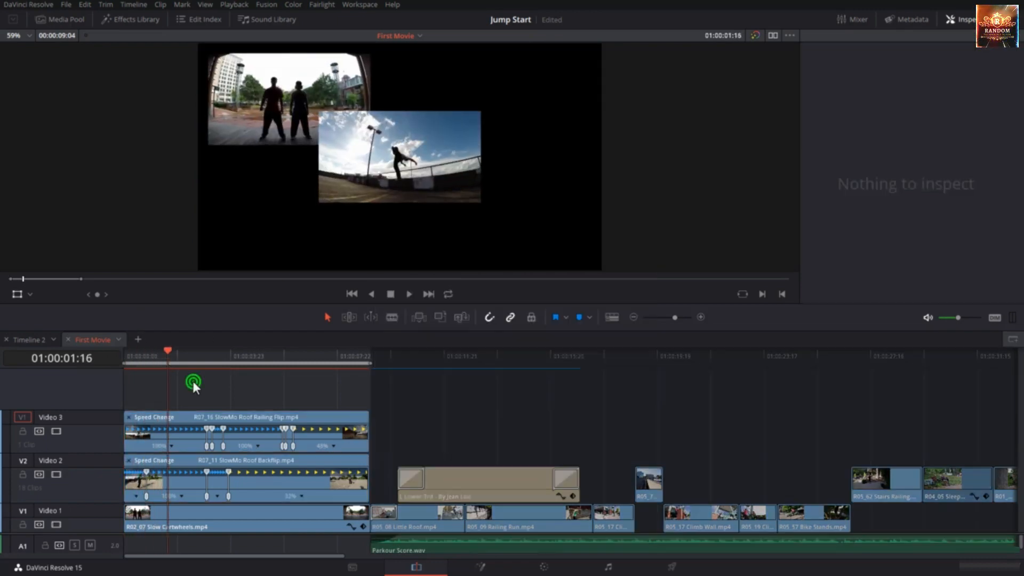
Step: Move the opening Roof Railing Flip picture to the frame's upper-right quarter and the Roof Backflip picture to its lower-left quarter
click(201, 414)
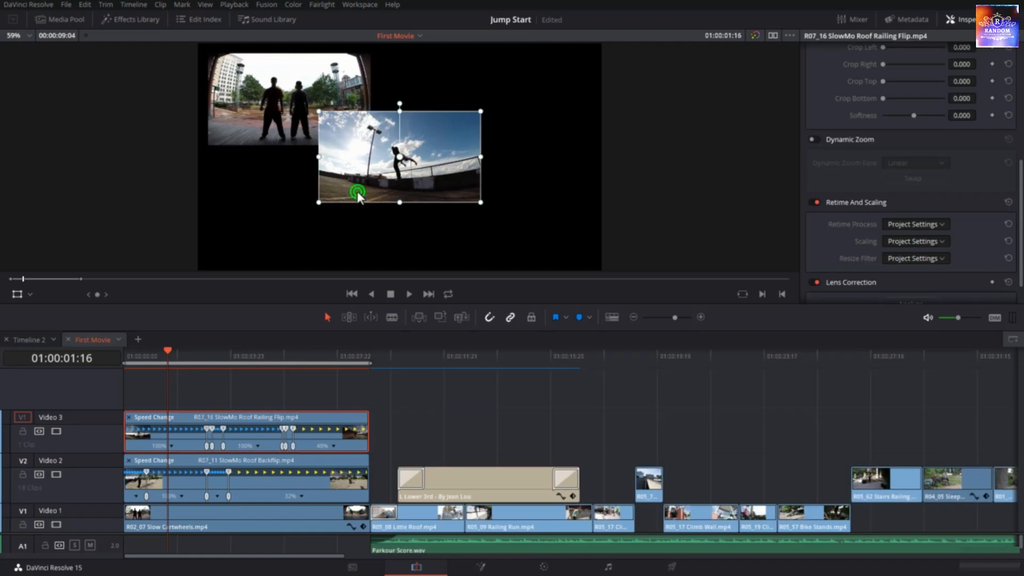
drag(357, 193, 455, 136)
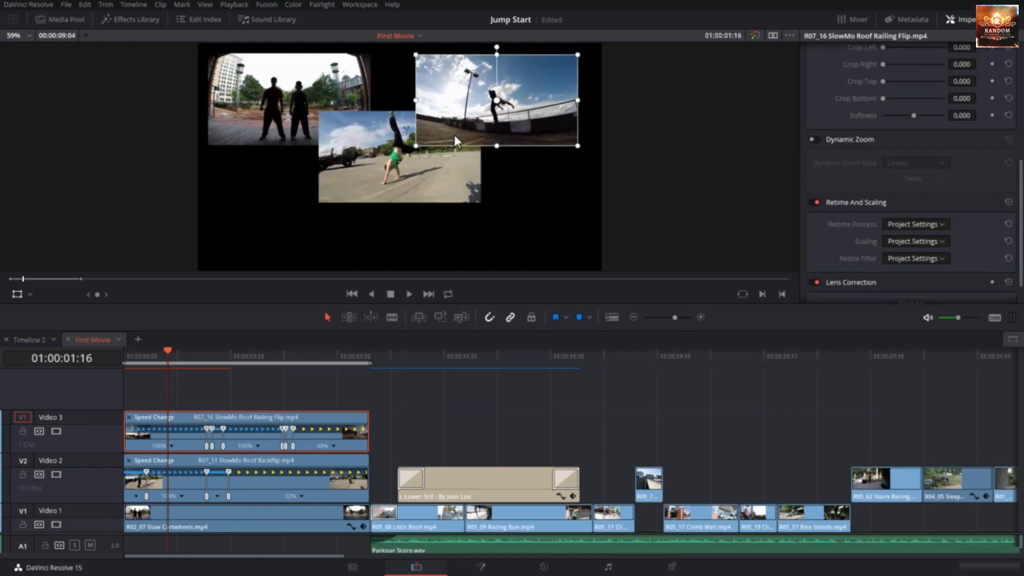
click(178, 468)
drag(416, 155, 306, 198)
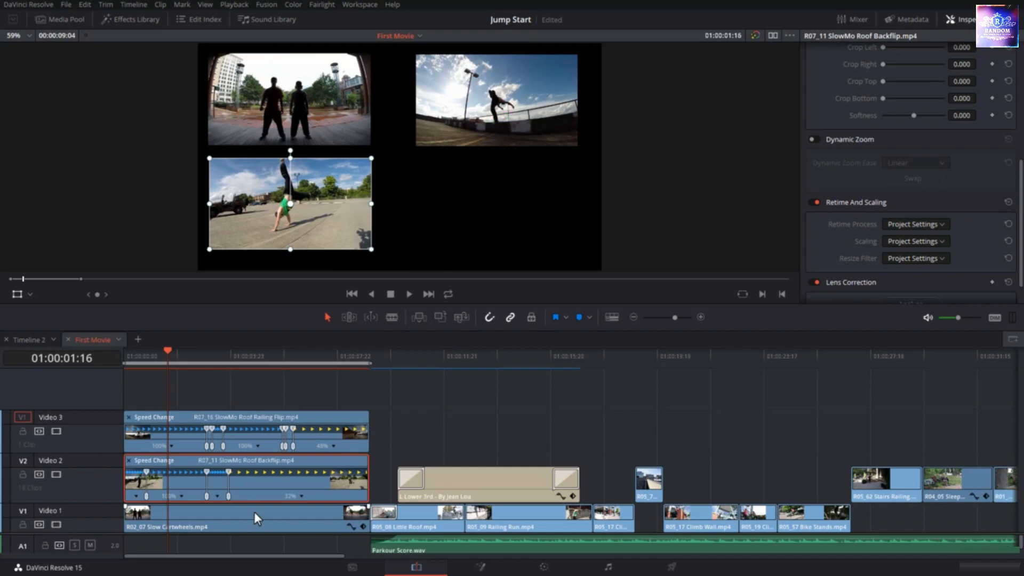
Step: Set the Slow Cartwheels clip's Position Y to 180
click(250, 435)
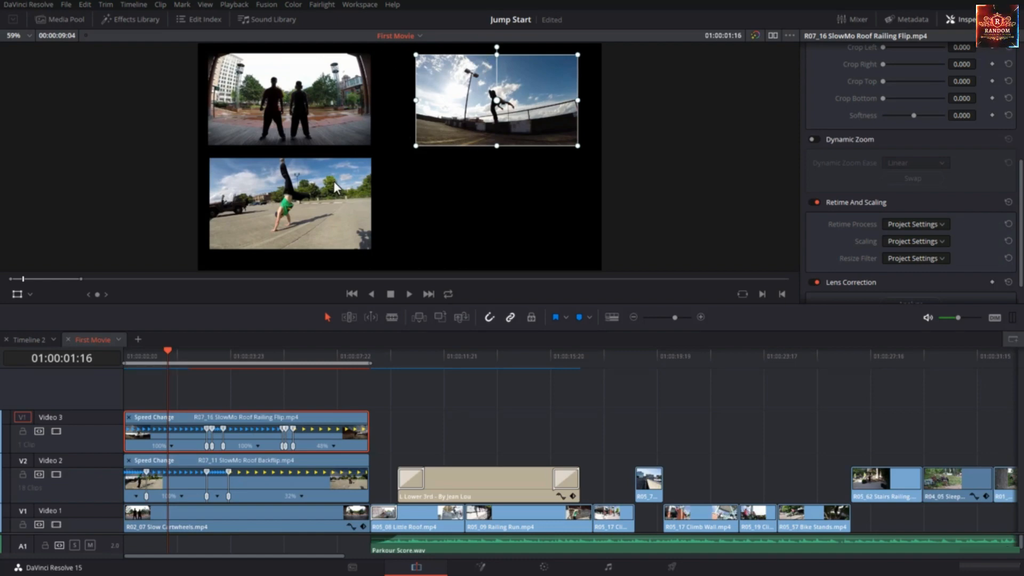
click(262, 522)
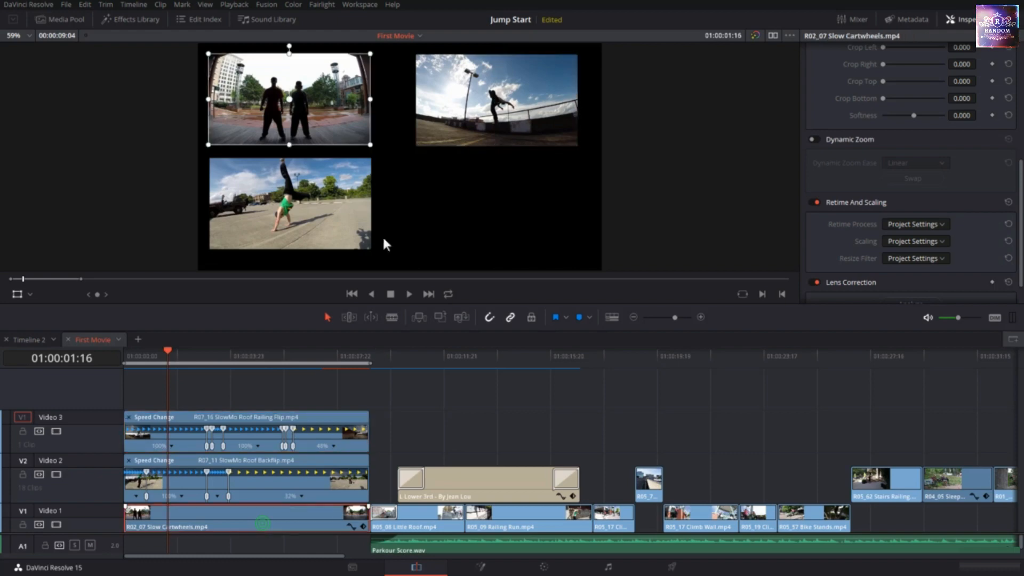
scroll(903, 104, up, 5)
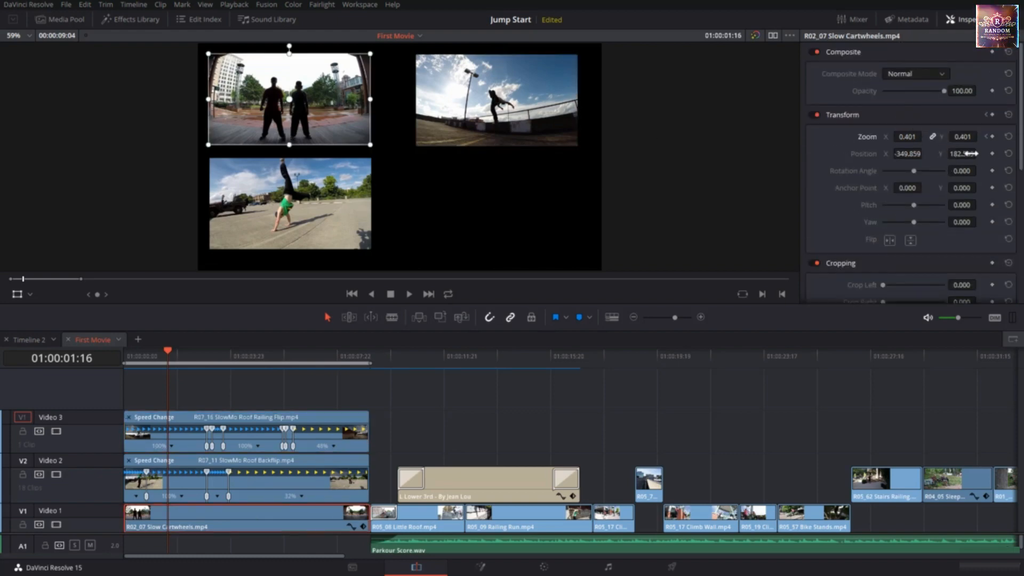
click(975, 154)
text(180)
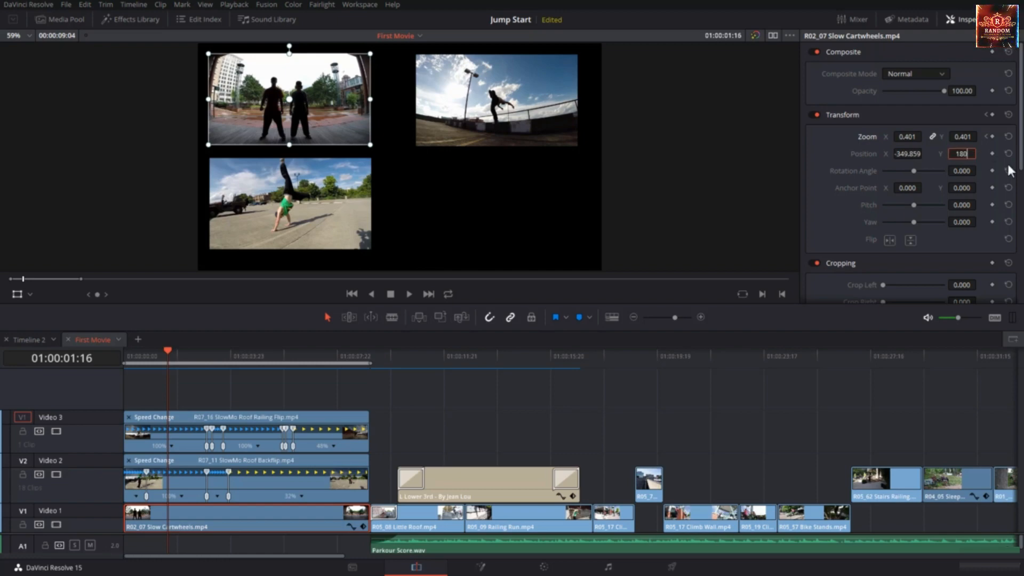
key(Return)
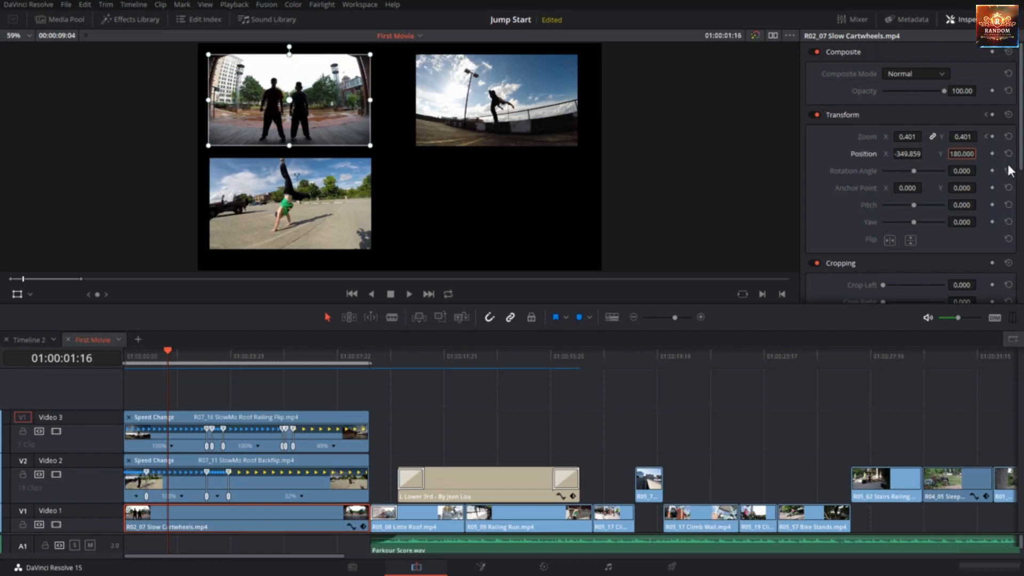
Step: Set the opening Roof Railing Flip clip's Position Y to 180
click(277, 488)
click(282, 427)
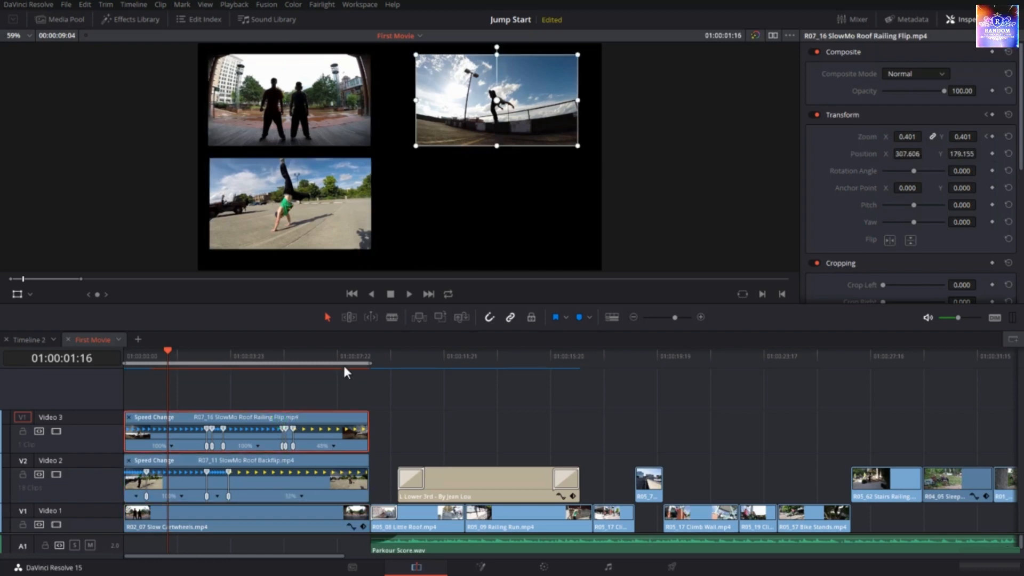
click(970, 154)
text(180)
key(Return)
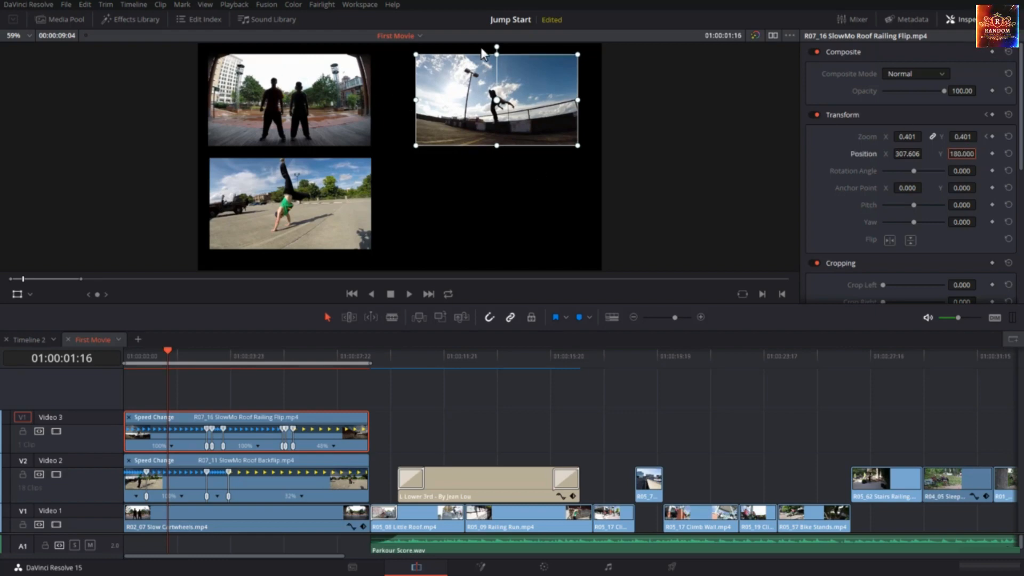
click(704, 137)
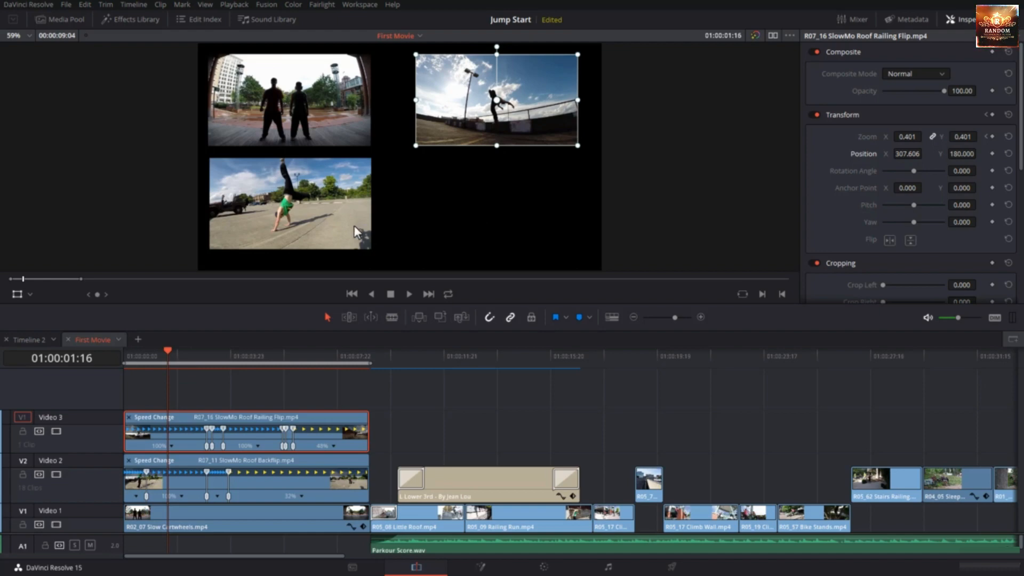
Step: Play the split-screen opening from the timeline's start and stop at 01:00:03:01
drag(168, 354, 98, 364)
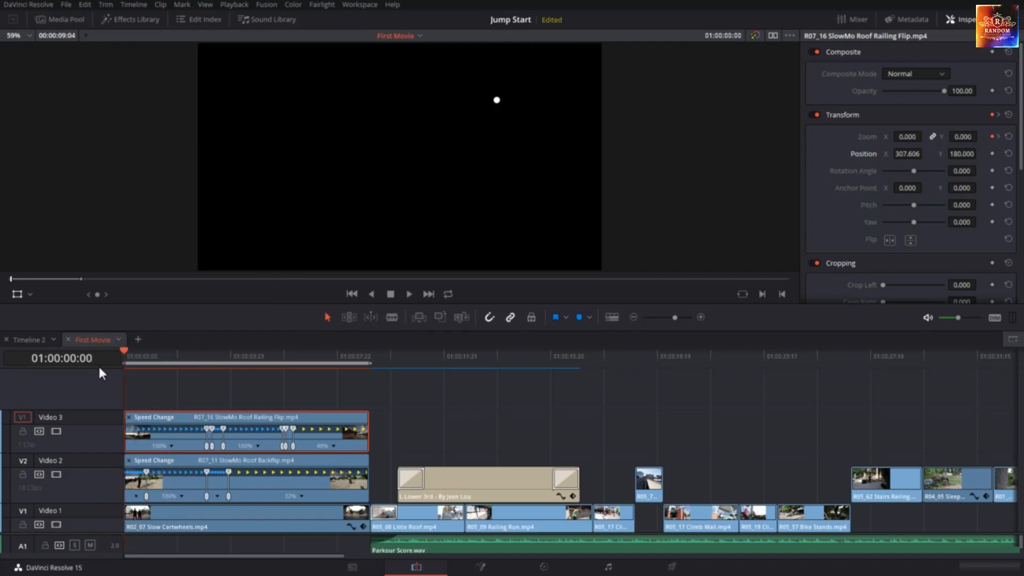
key(space)
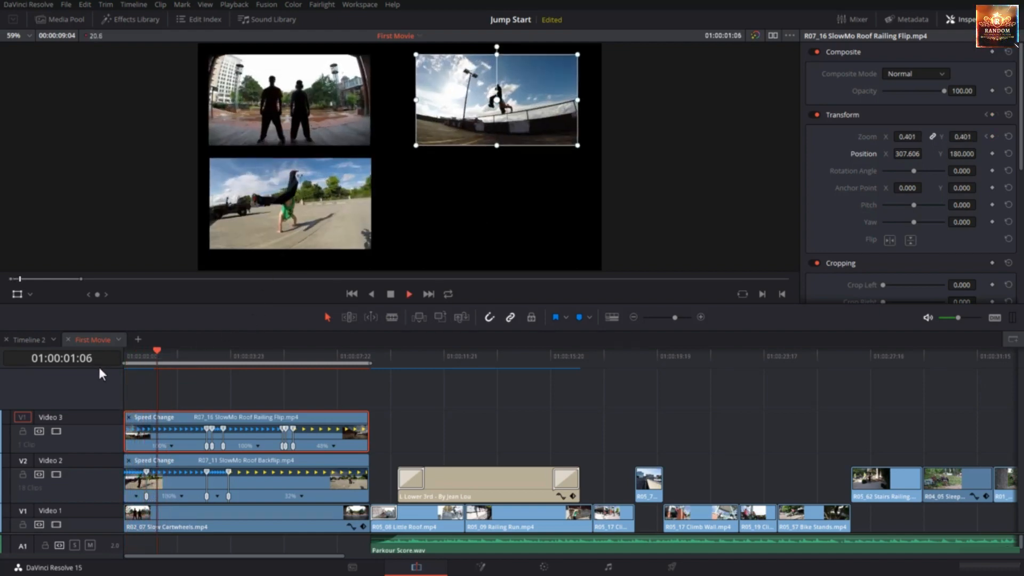
key(space)
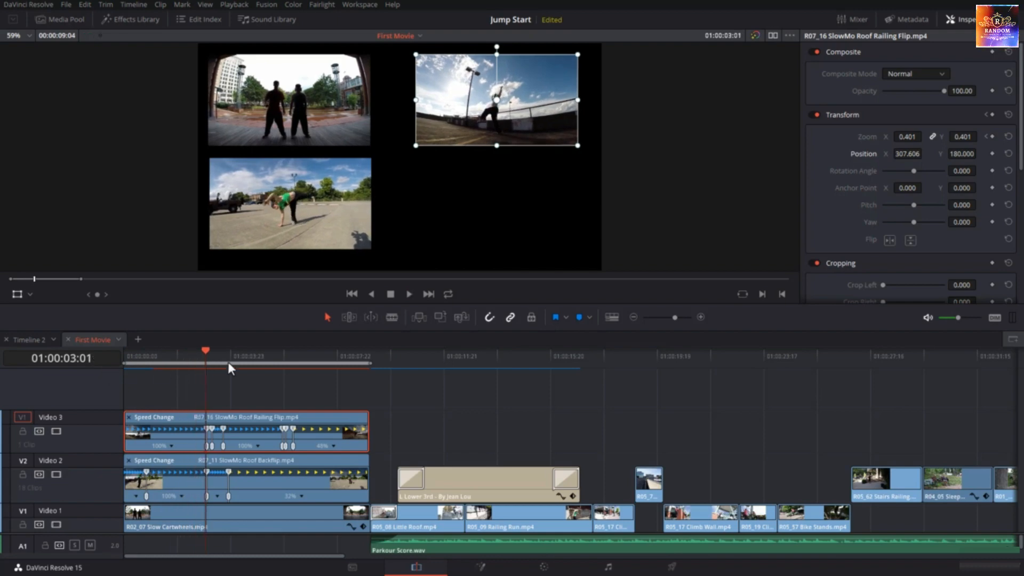
Step: Add a Text title on a new Video 4 track at the timeline's start, extended to the end of the opening clips
click(134, 19)
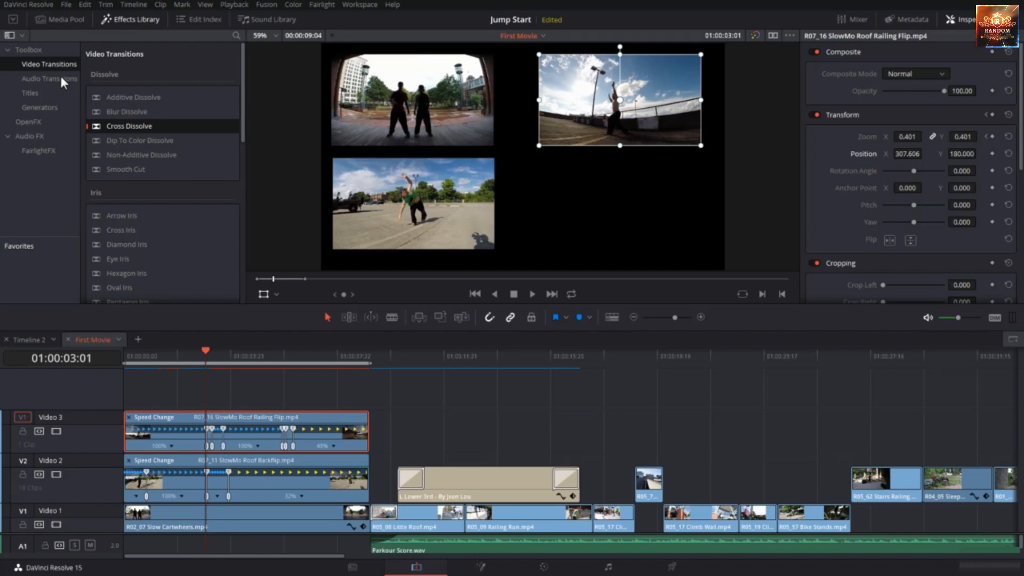
click(48, 91)
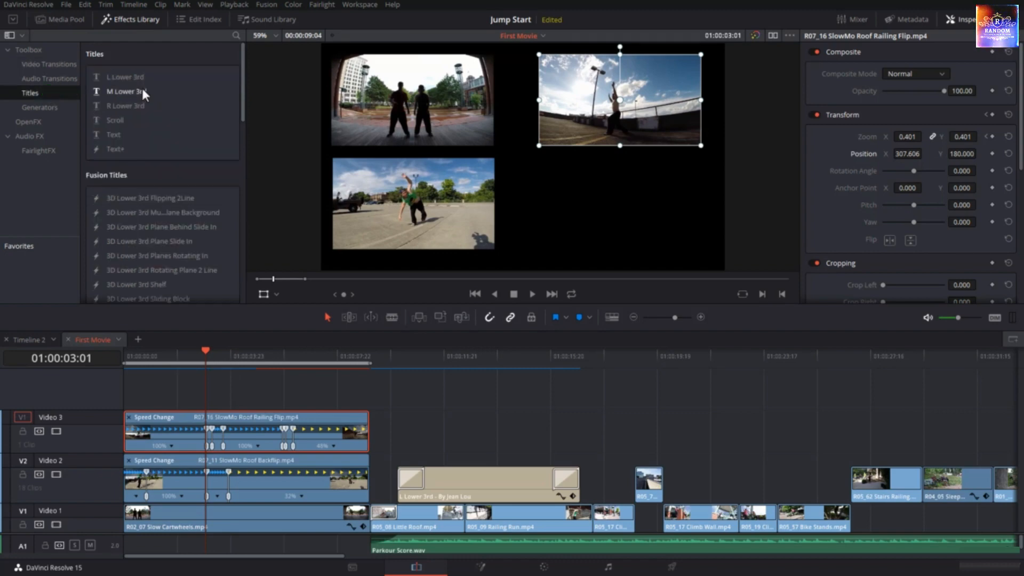
drag(129, 136, 113, 391)
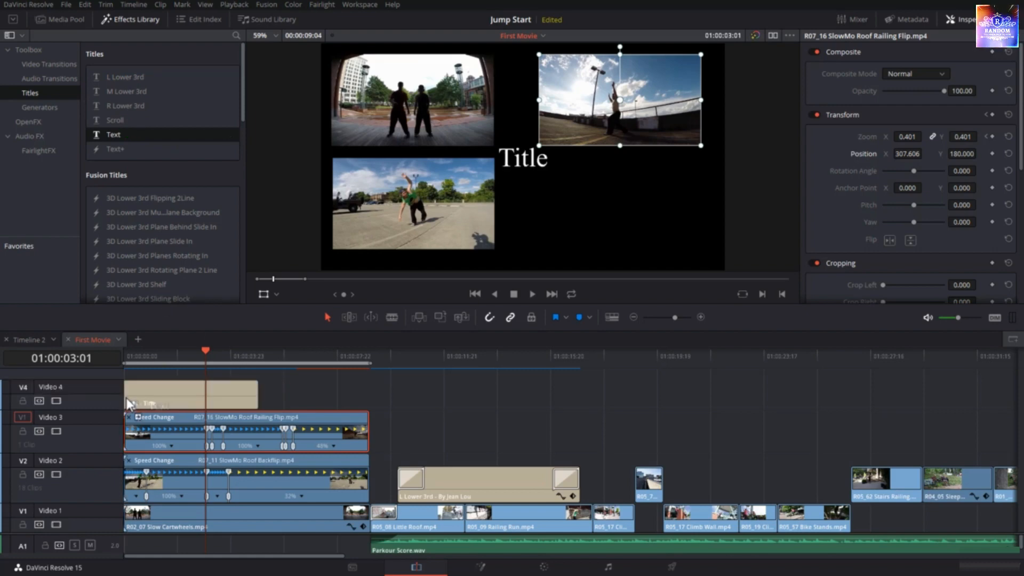
drag(258, 389, 364, 394)
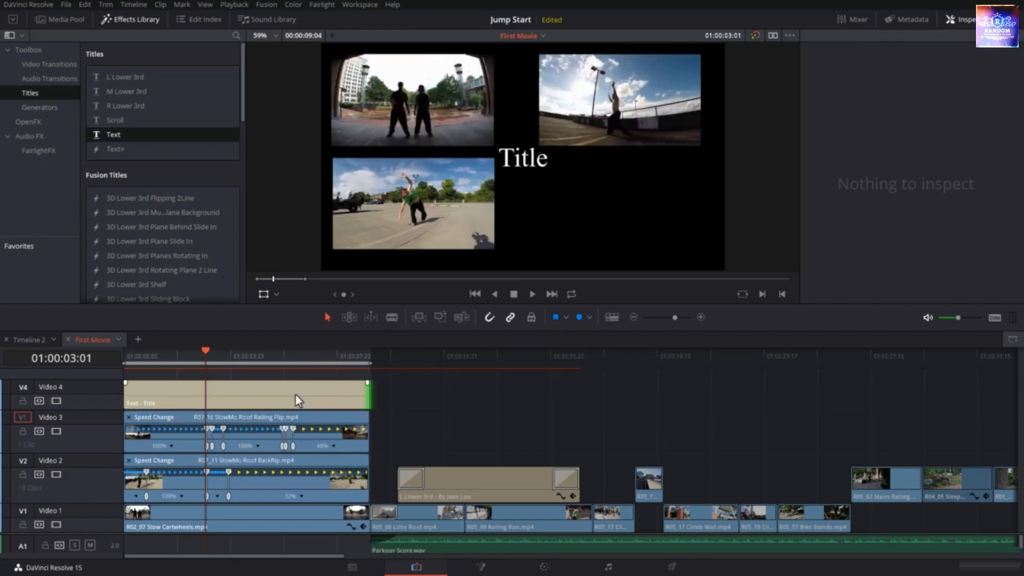
Step: Replace the title's text with "DaVinci Resolve 15" and "Video Editing" on two lines
click(295, 395)
click(854, 105)
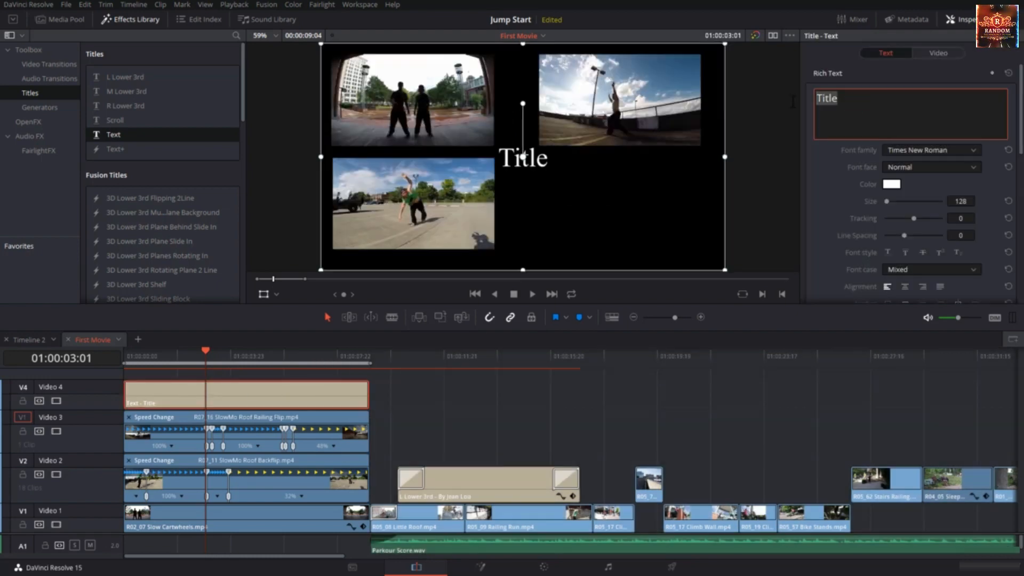
text(Da)
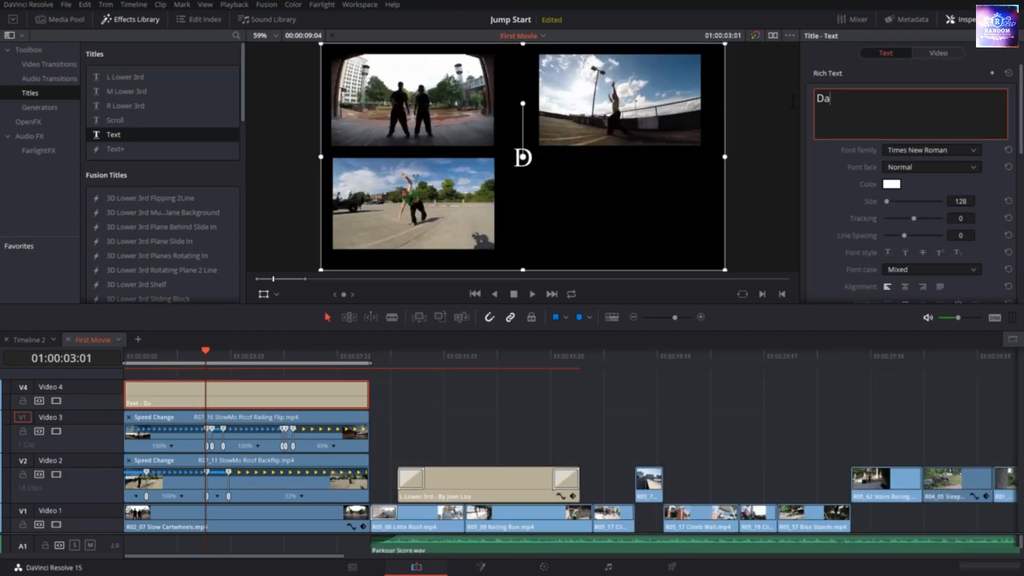
text(Vinci Resolve 15)
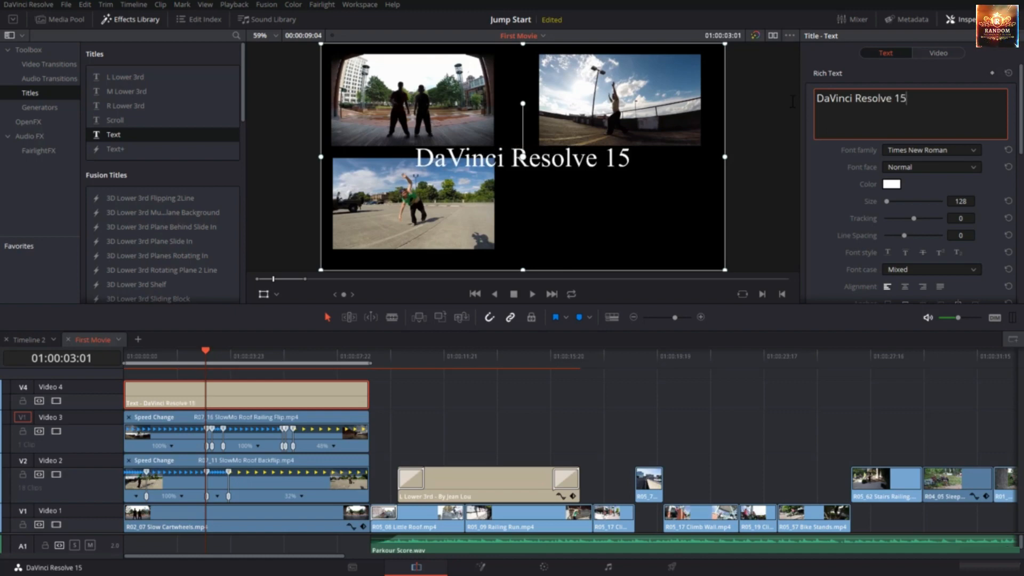
key(Return)
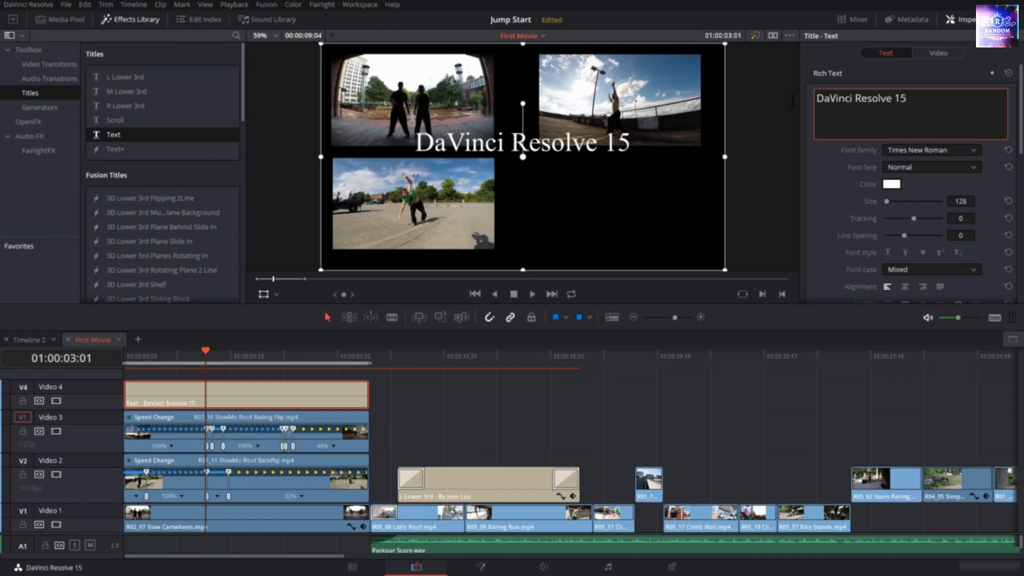
text(Video Editing)
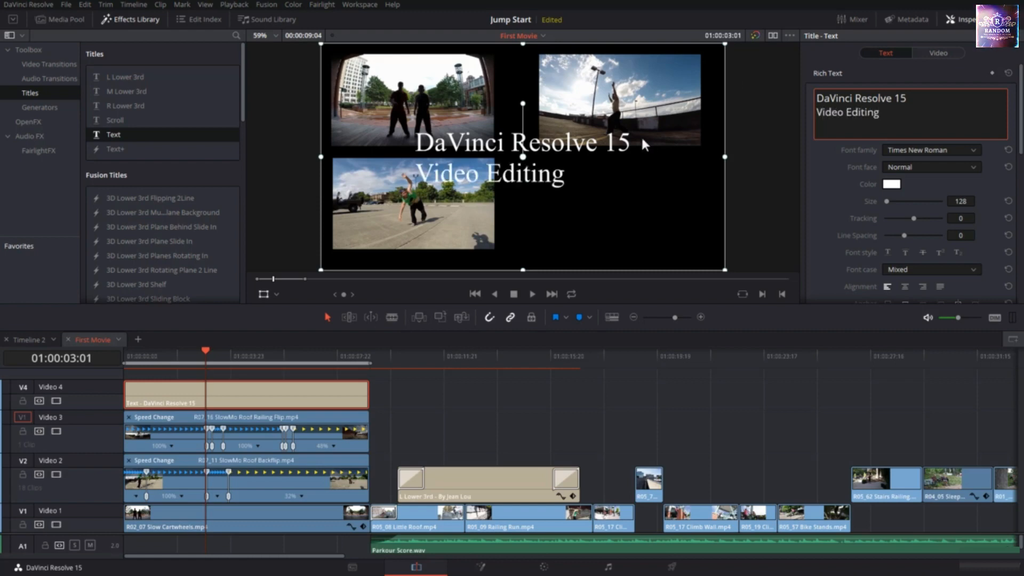
Step: Change the font family of both title lines to Calibri
drag(907, 123, 788, 95)
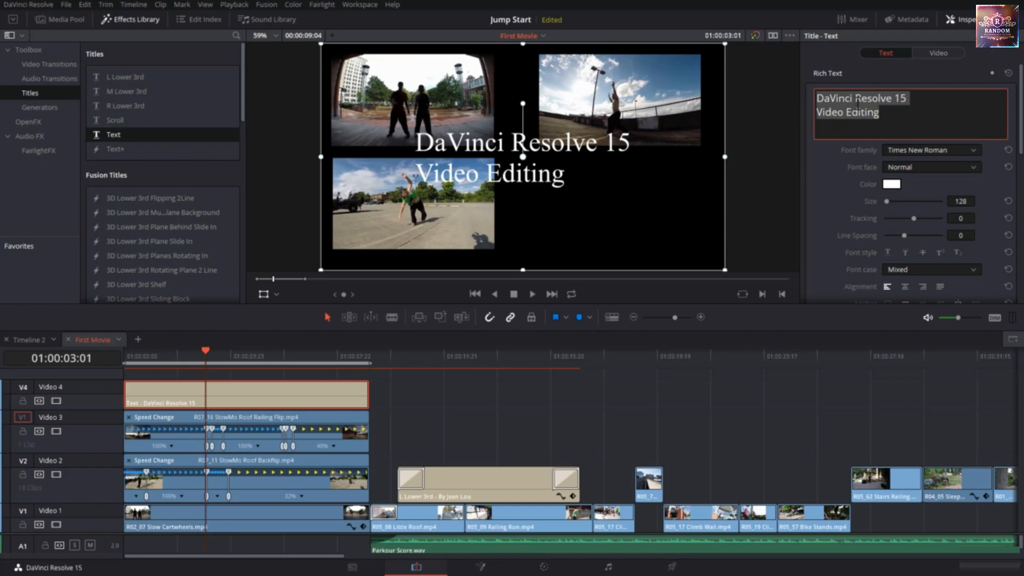
click(921, 149)
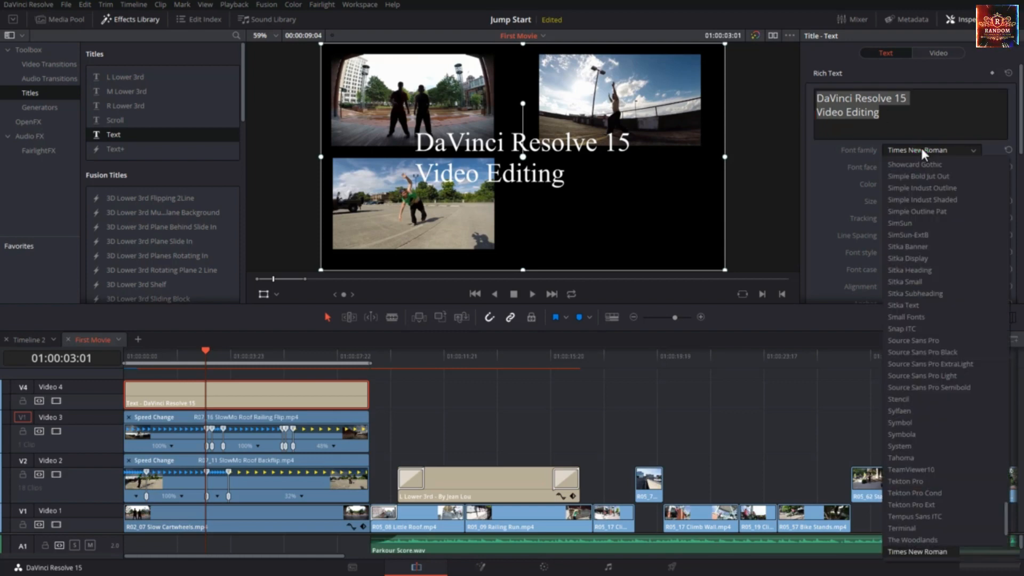
key(c)
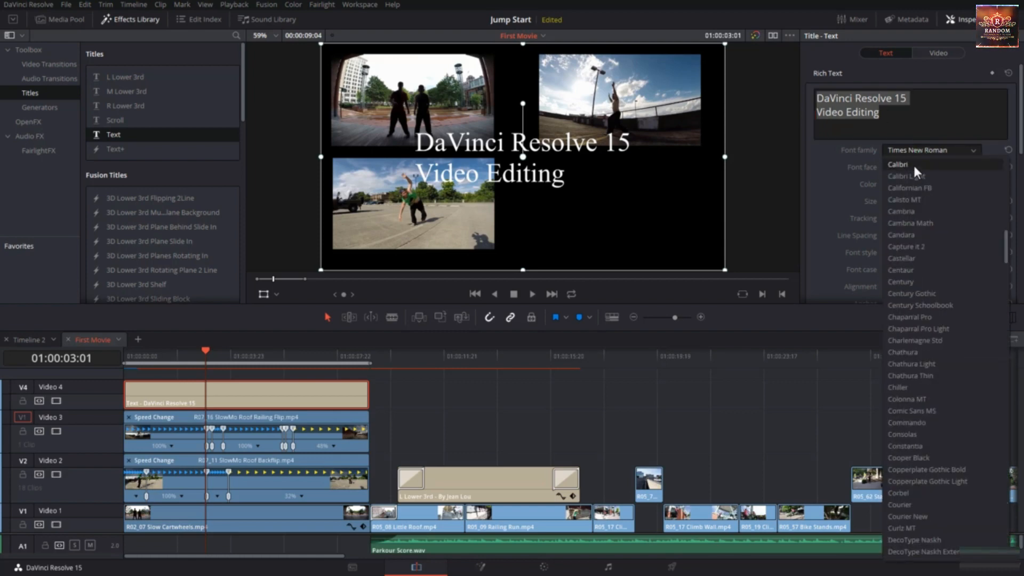
click(914, 165)
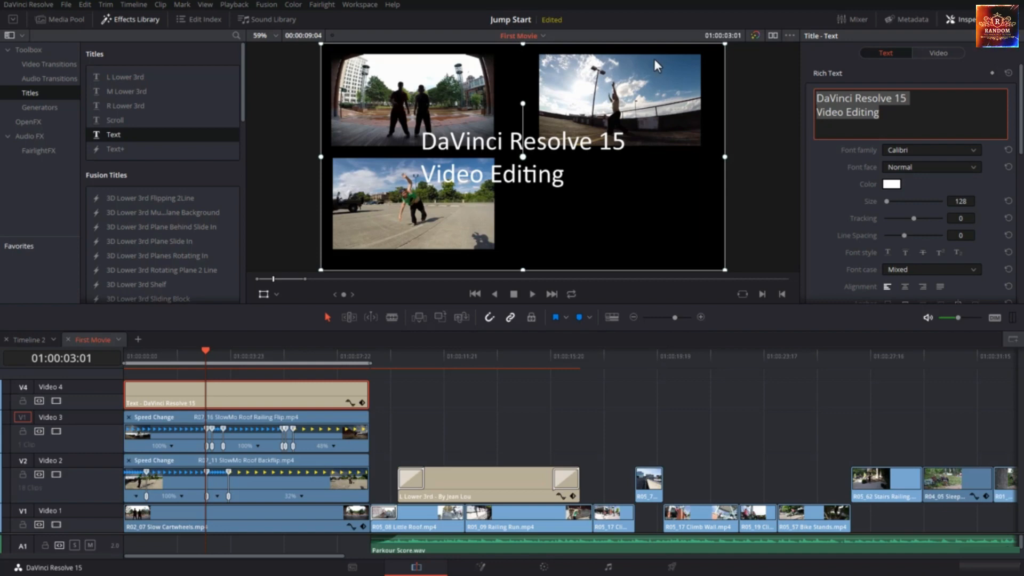
Step: Scale the title down and move it into the empty lower-right quarter of the frame
drag(725, 45, 654, 84)
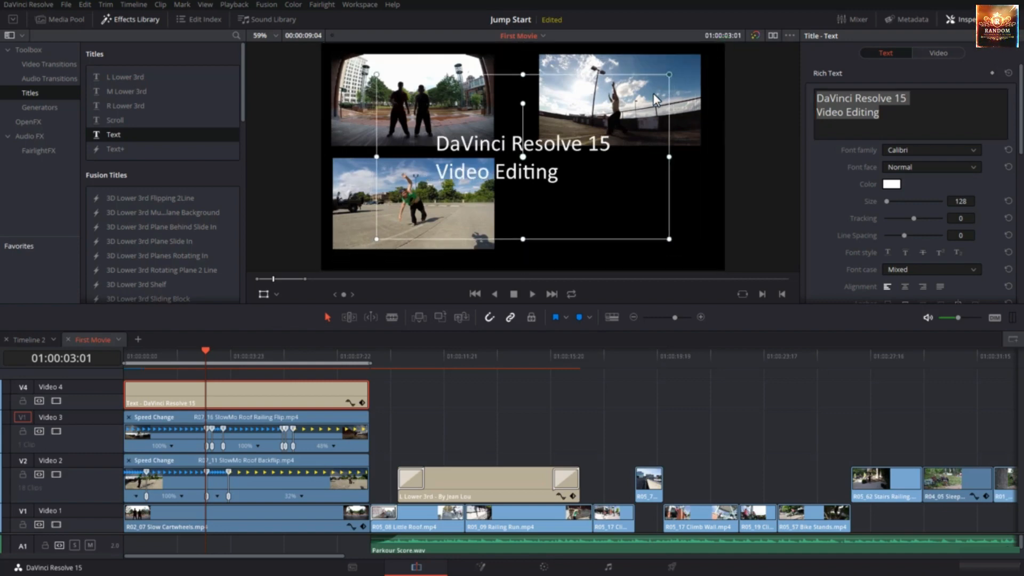
drag(519, 167, 610, 206)
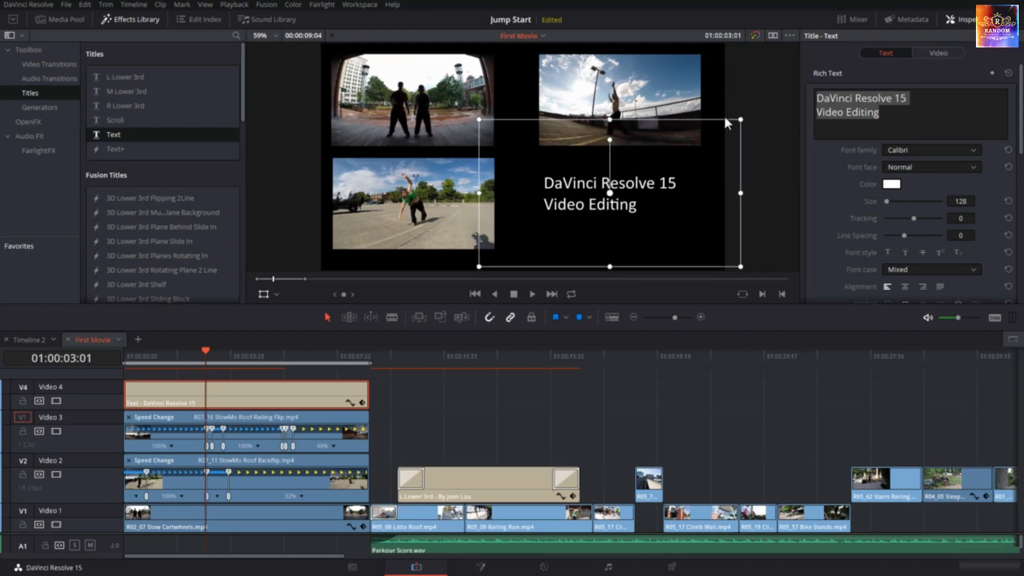
drag(738, 119, 754, 112)
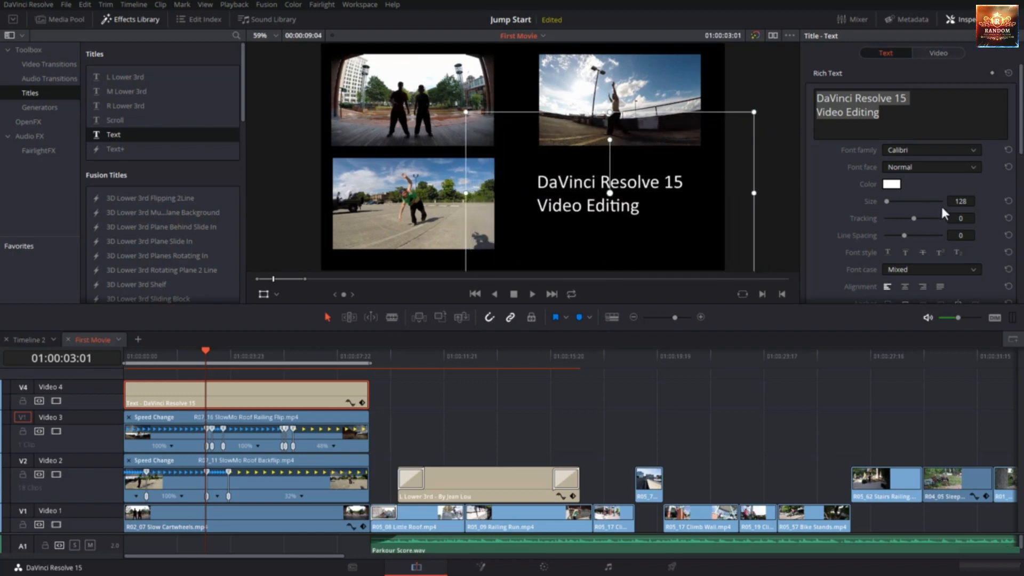
Step: Centre-align the title's two lines and shift the title slightly lower in its quarter of the frame
scroll(891, 240, down, 1)
click(903, 256)
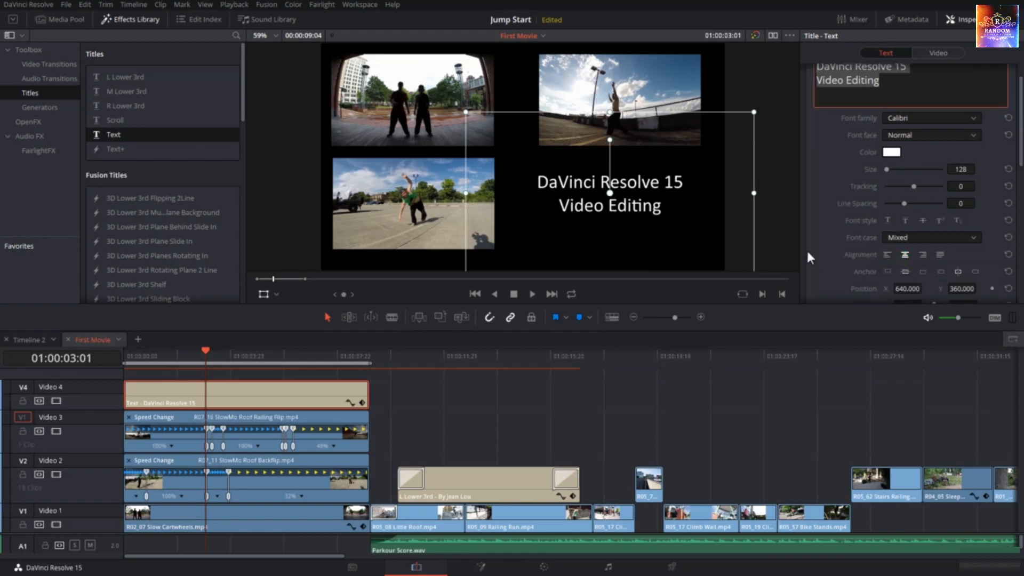
drag(650, 202, 649, 214)
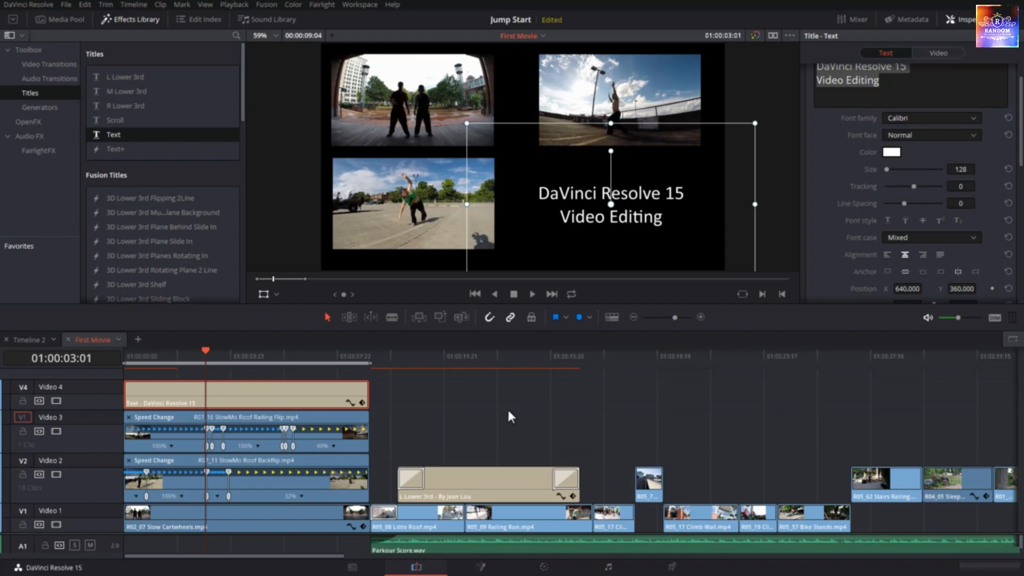
Step: Add a fade-in over about the first half of the Video 4 title and return the playhead to the timeline's start
mouse_move(133, 386)
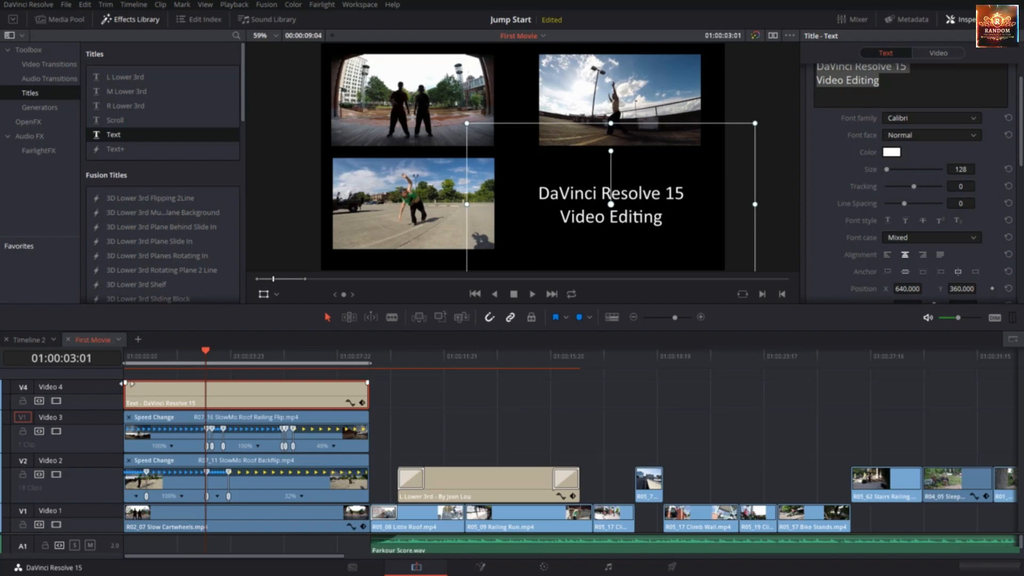
drag(125, 382, 244, 387)
click(178, 355)
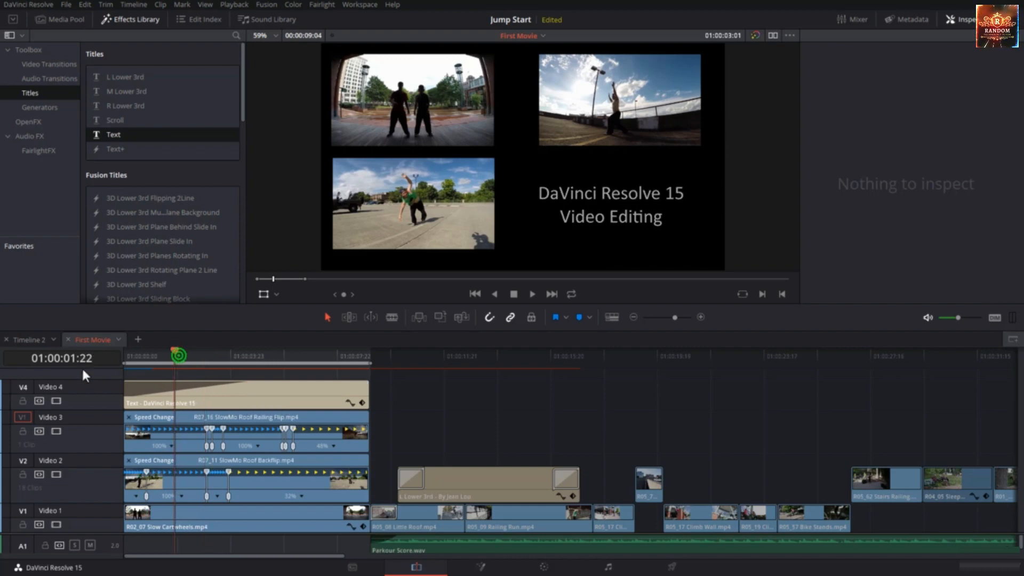
key(Home)
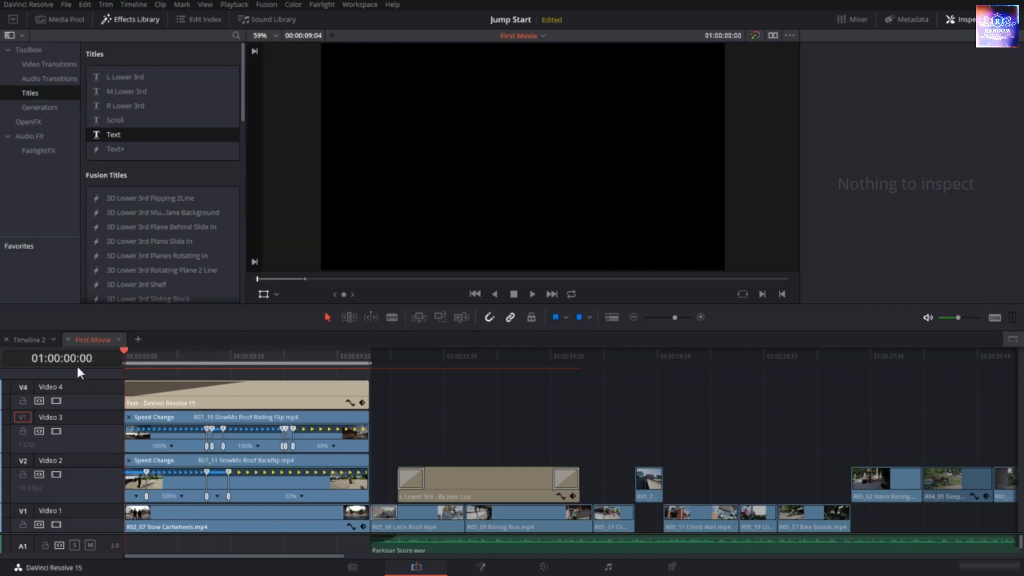
Step: Play the split-screen opening from the start of the timeline with looping enabled, and stop near the middle
key(space)
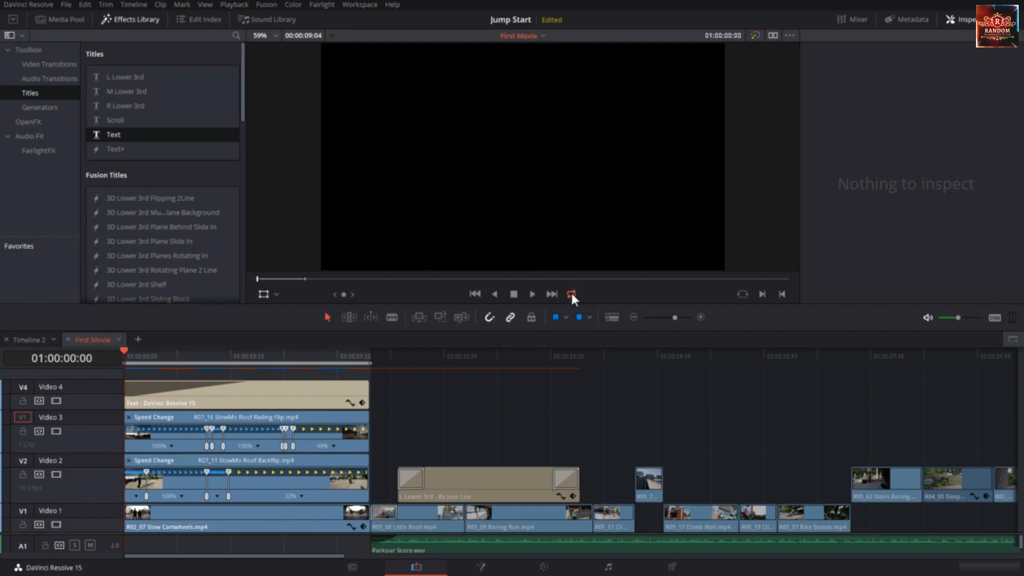
key(space)
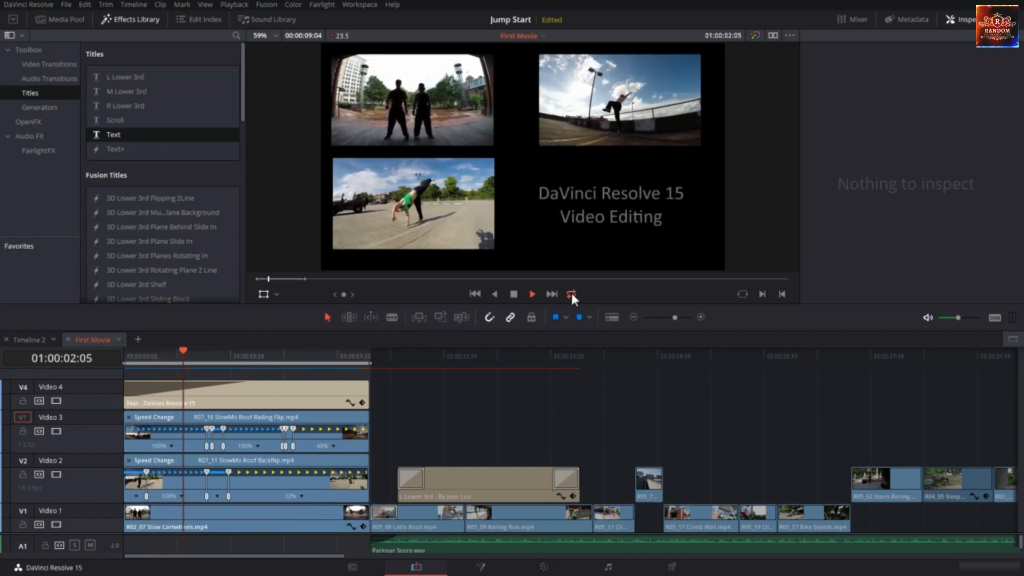
key(space)
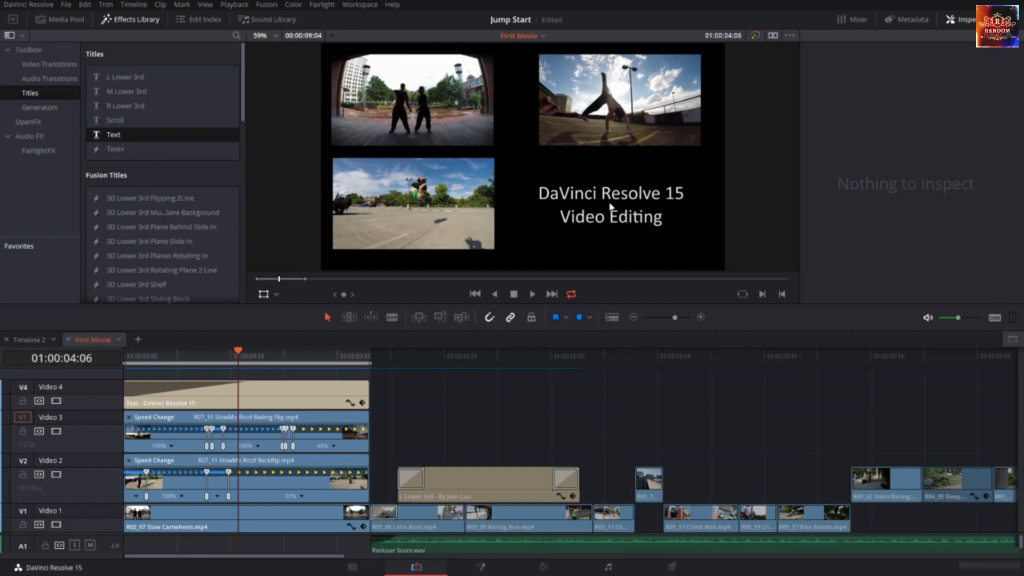
Step: View the opening full screen in Cinema Viewer mode
click(367, 7)
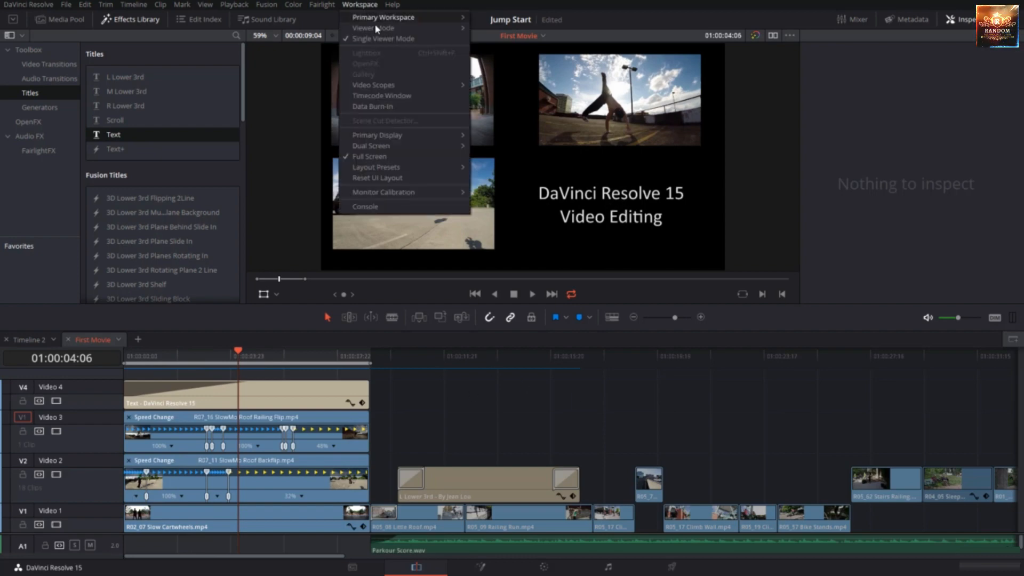
mouse_move(375, 25)
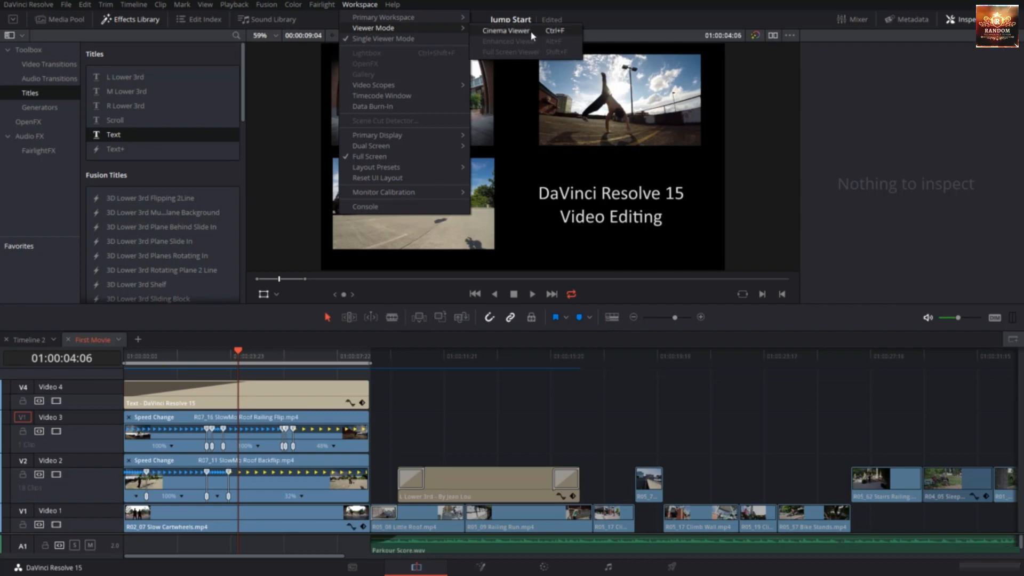
click(606, 453)
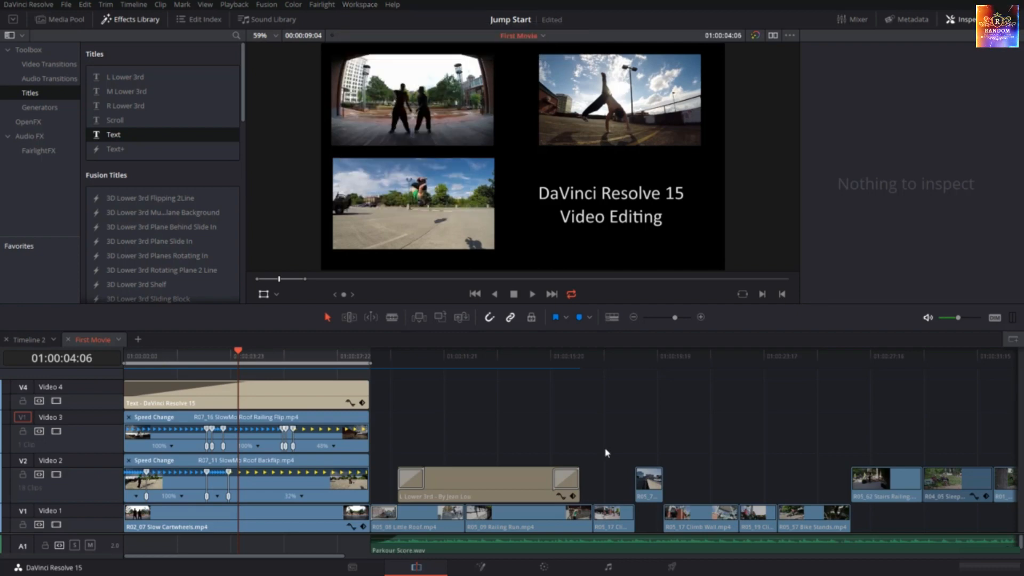
key(ctrl+f)
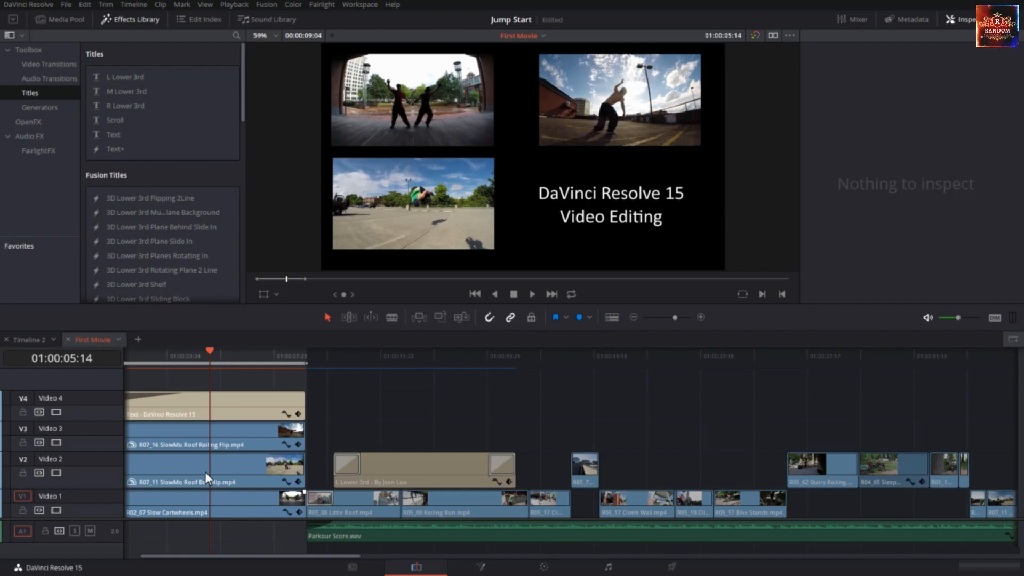
Step: Combine the title and the three stacked opening clips into a compound clip named Intro
drag(178, 380, 246, 518)
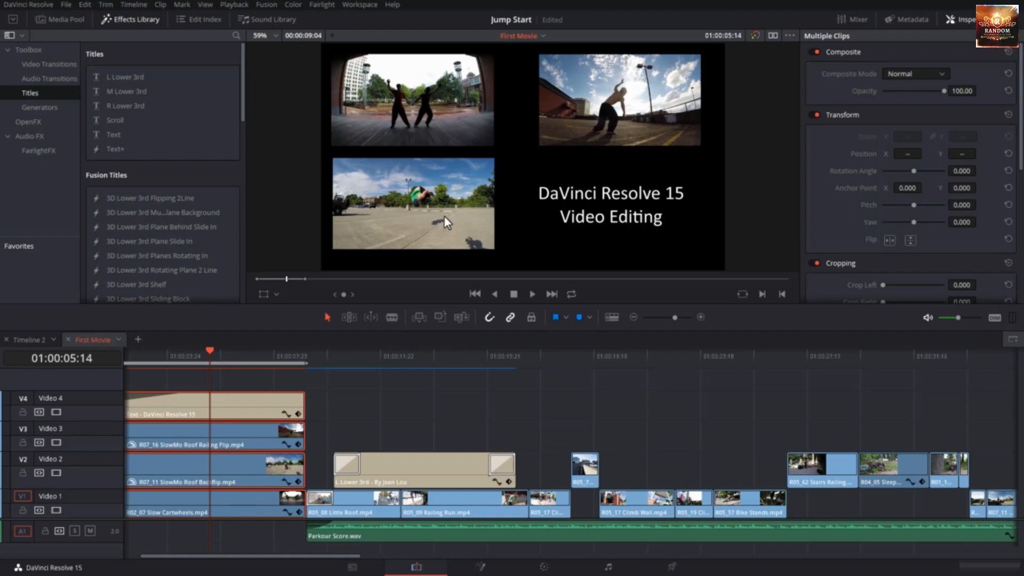
right_click(233, 414)
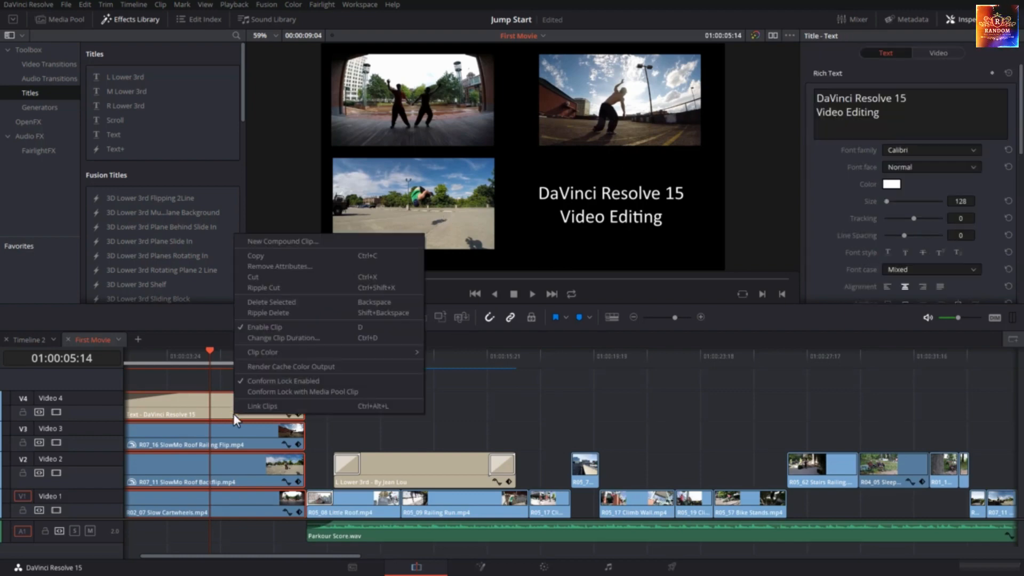
click(283, 241)
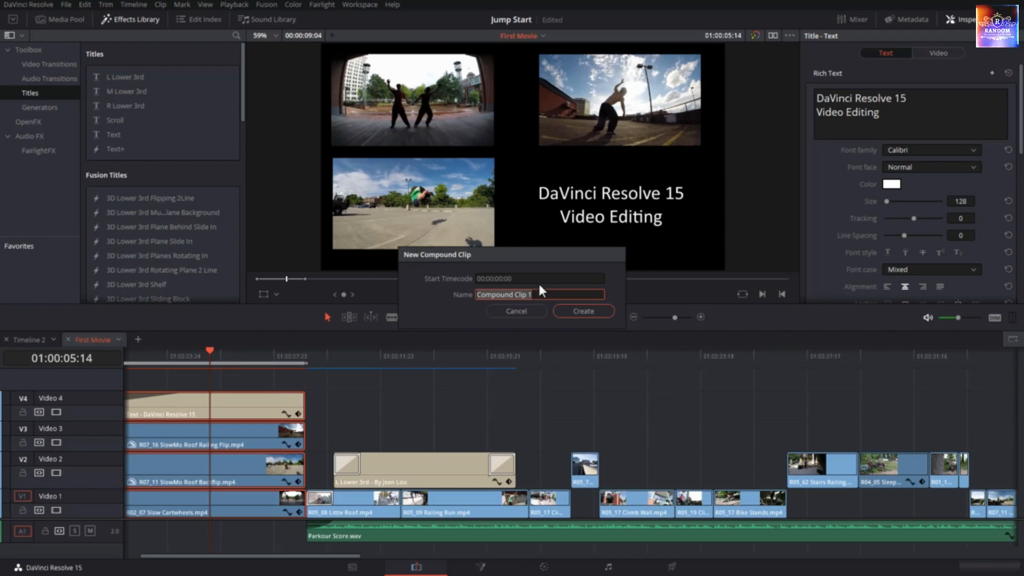
text(Intro)
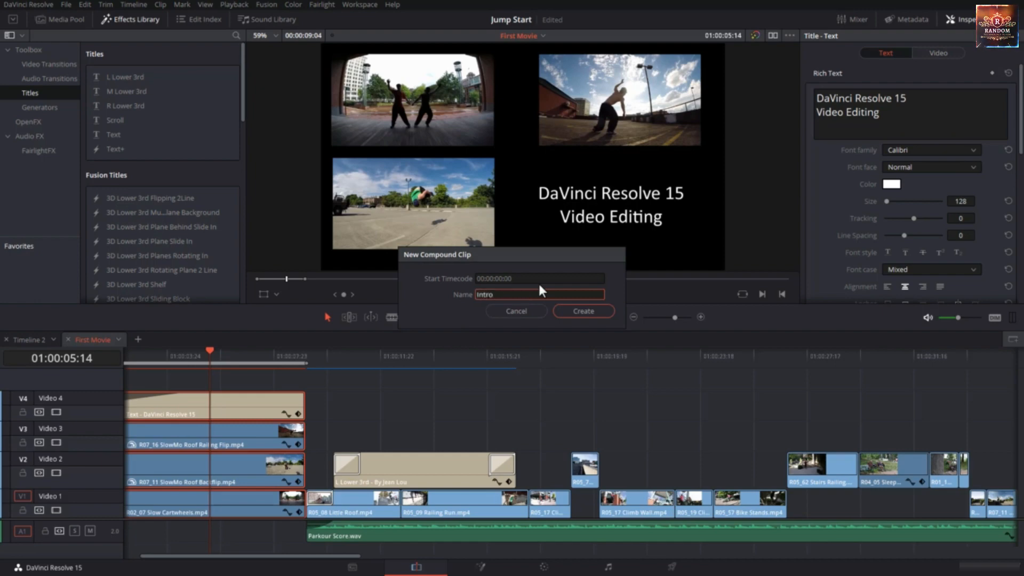
click(571, 310)
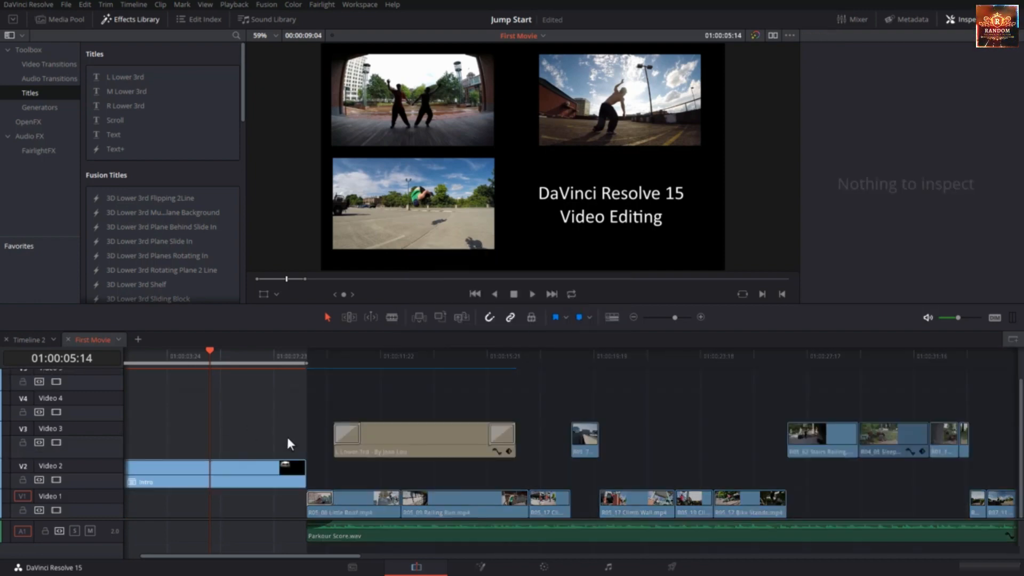
Step: Move the Intro compound clip down to Video 1 and delete all empty video tracks
click(274, 466)
drag(263, 471, 261, 510)
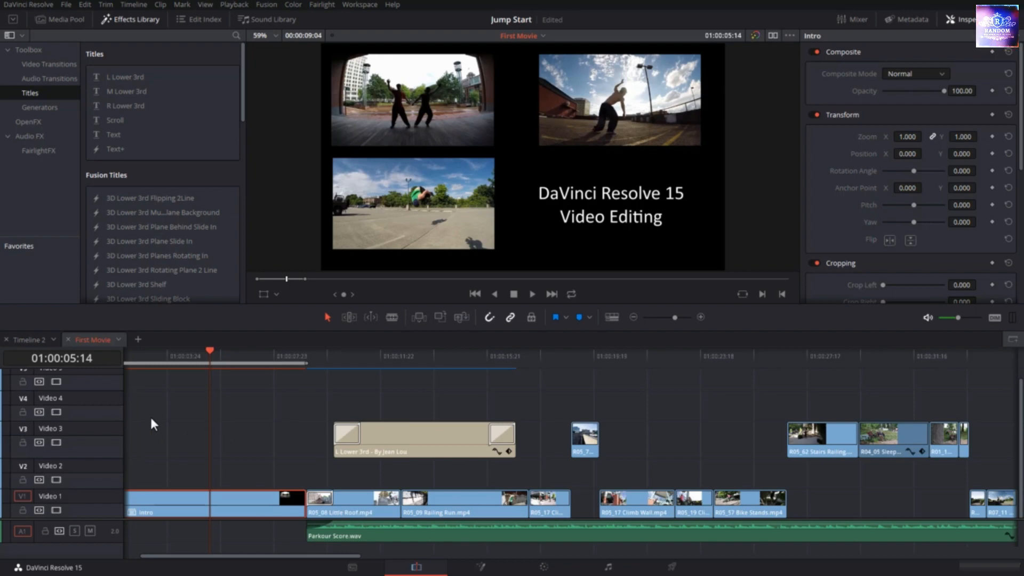
right_click(102, 413)
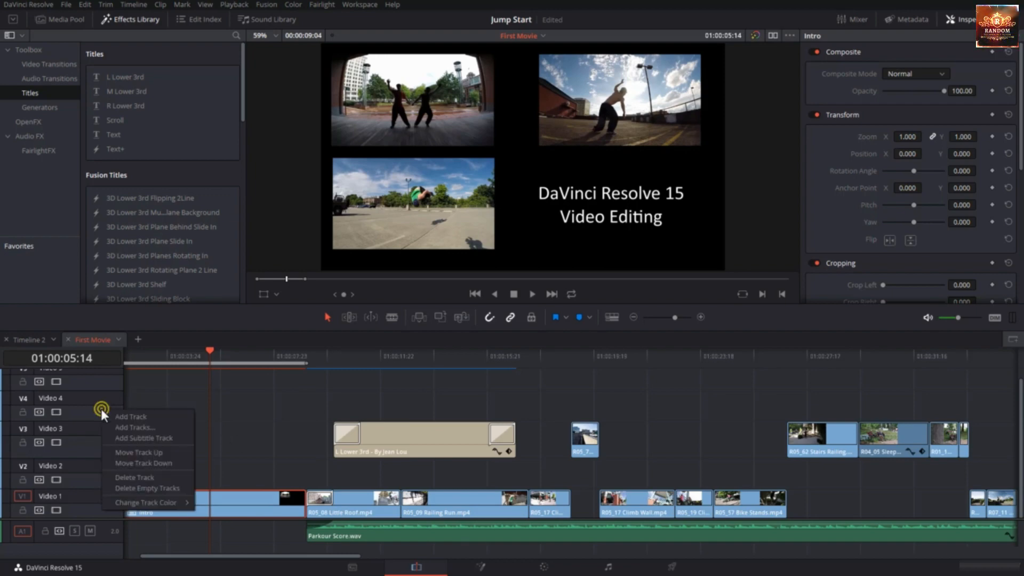
click(149, 489)
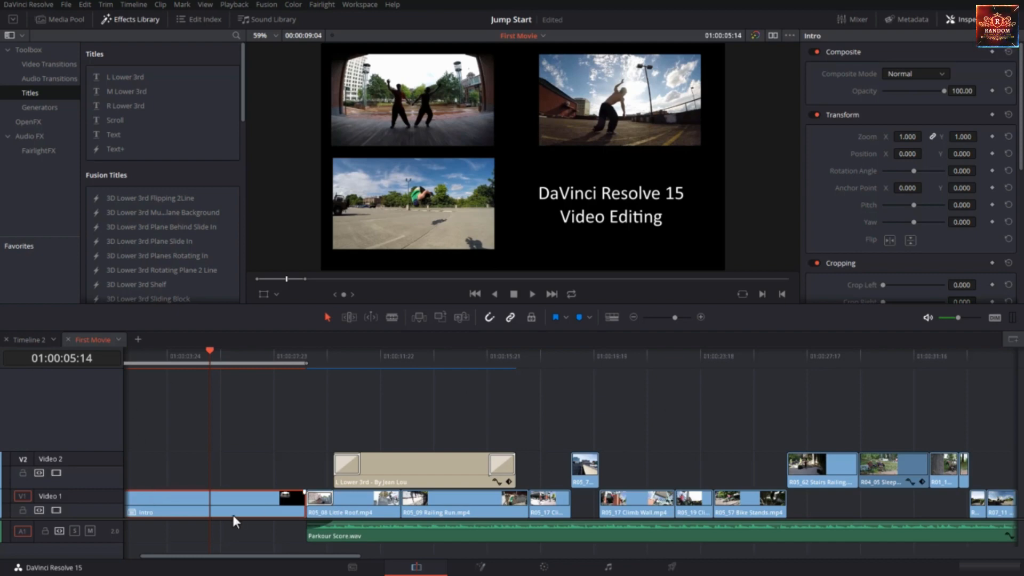
Step: Scrub through the Intro compound clip and open it in its own timeline
drag(210, 351, 209, 389)
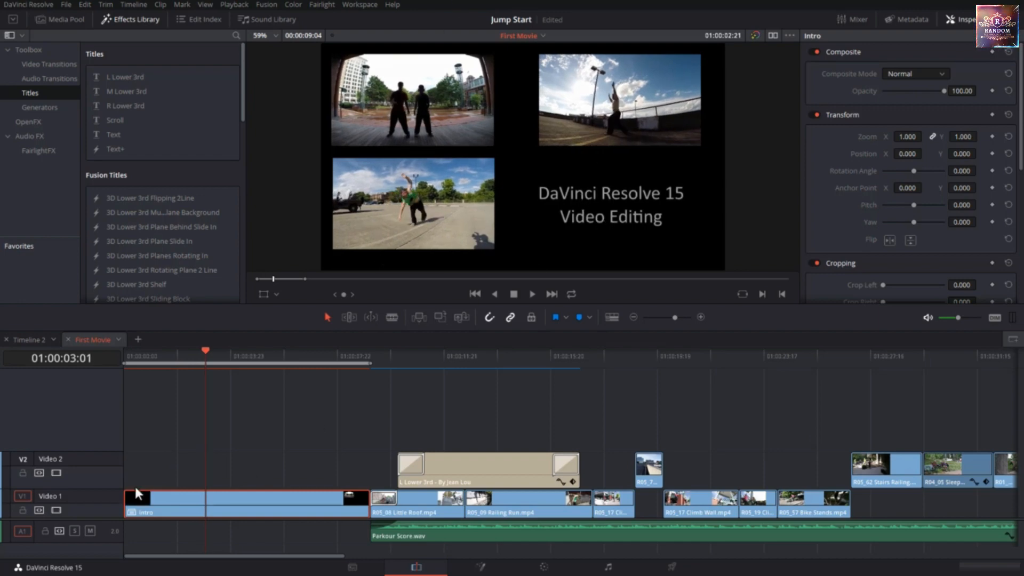
right_click(270, 502)
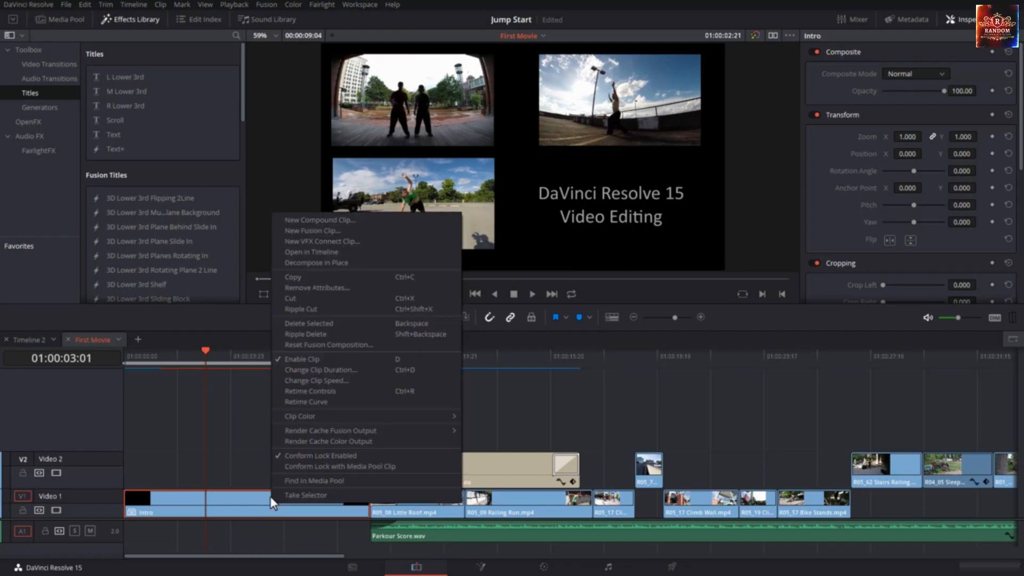
click(325, 252)
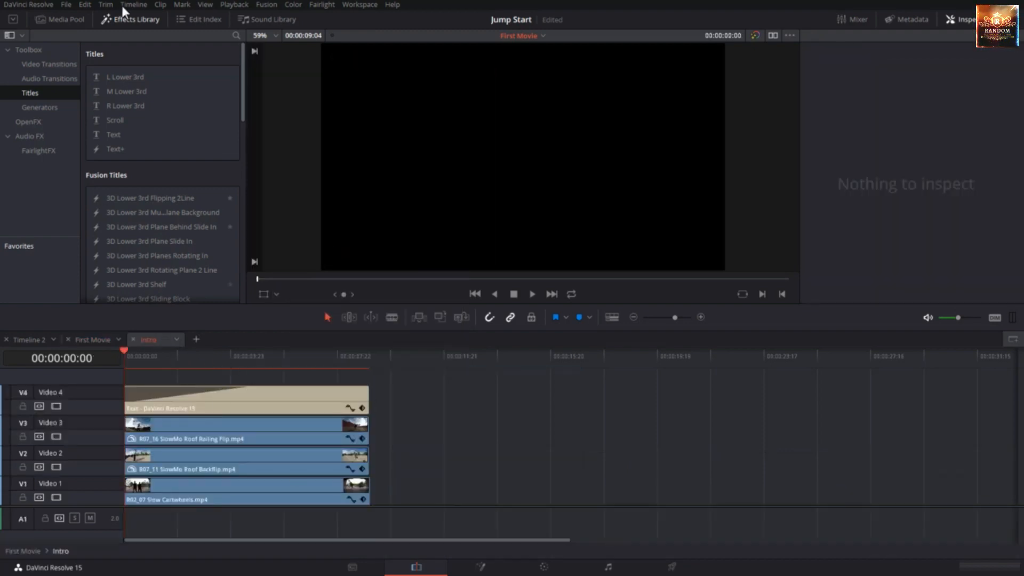
Step: Look for the Intro compound clip in the Timelines smart bin and the Master bin of the media pool
click(70, 19)
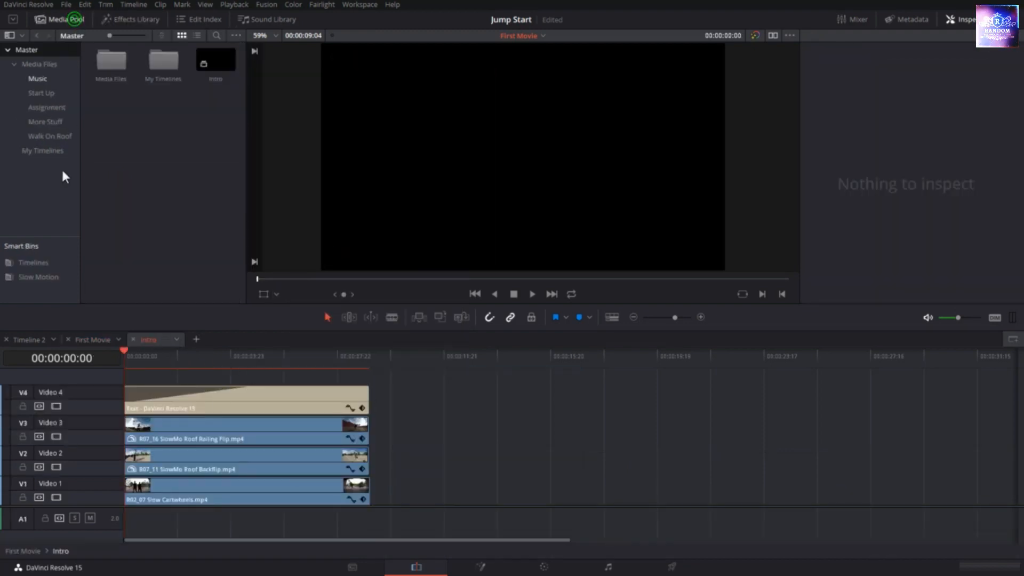
click(33, 264)
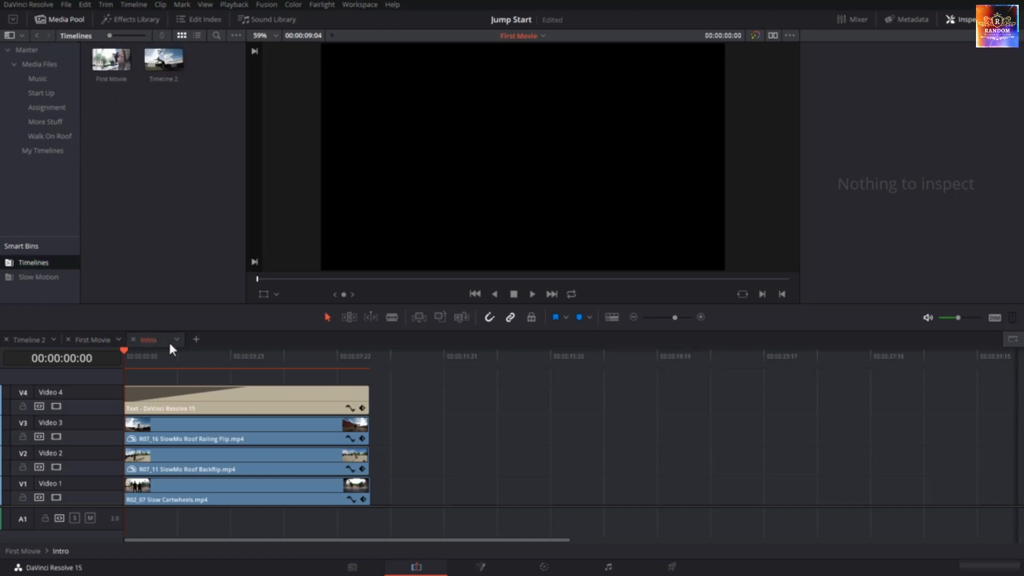
click(27, 50)
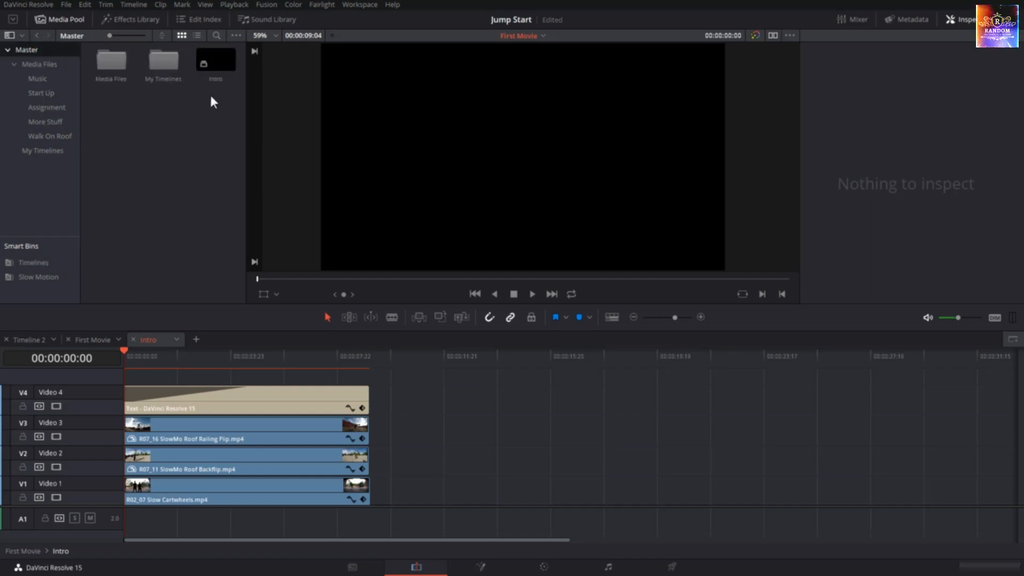
click(210, 69)
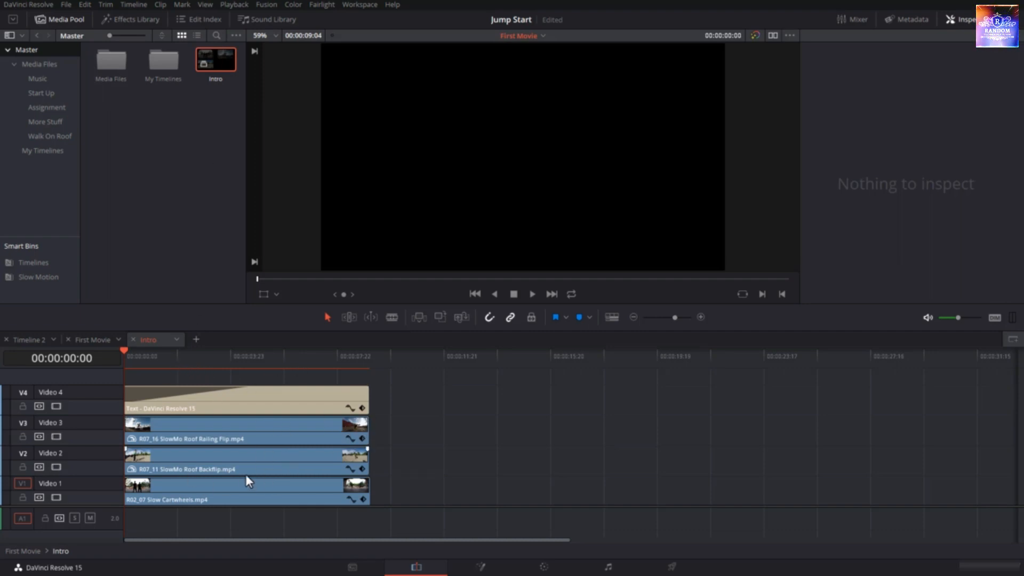
Step: Add a new bin named Compound under the Master bin
right_click(36, 171)
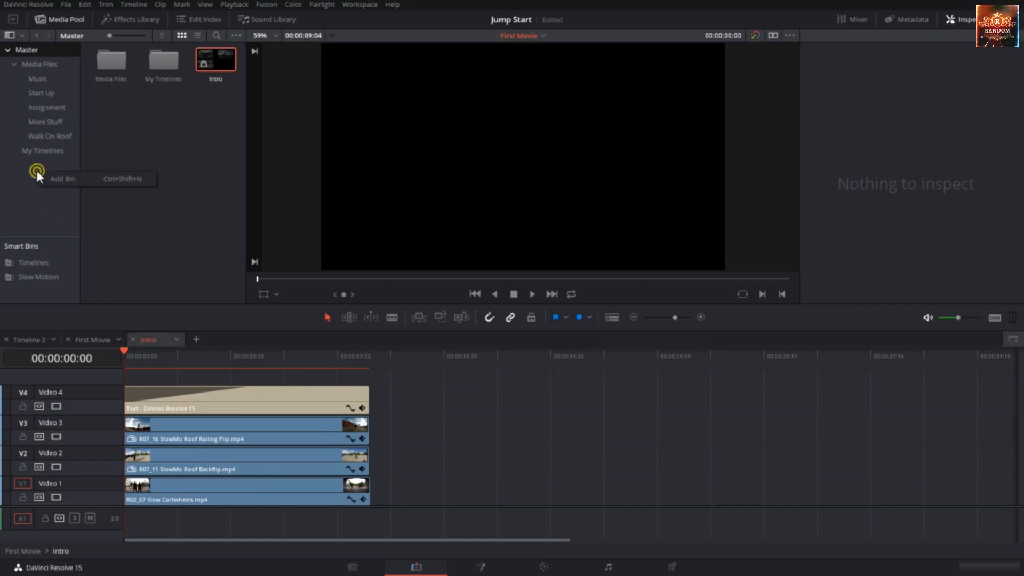
click(47, 178)
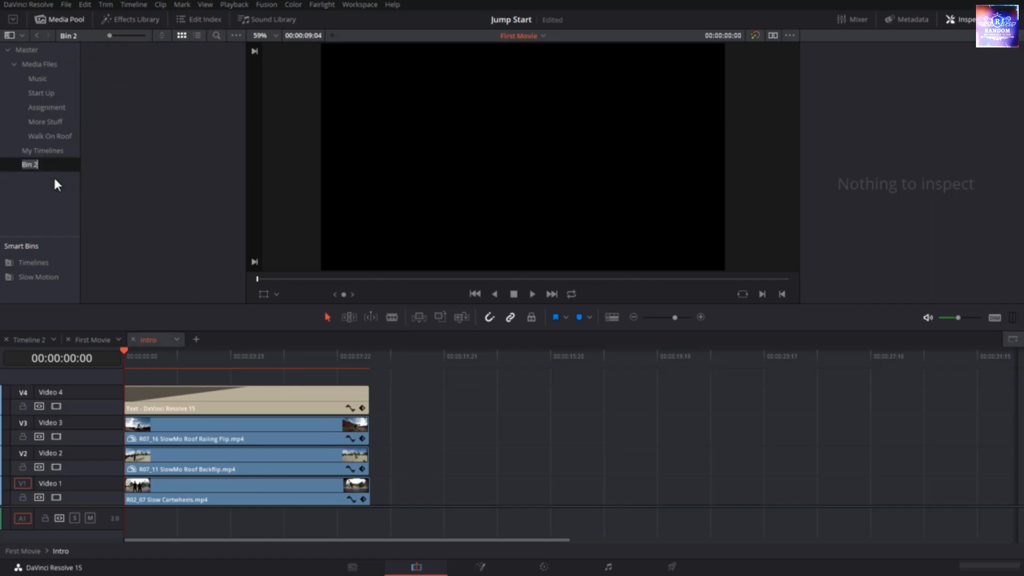
text(Compound)
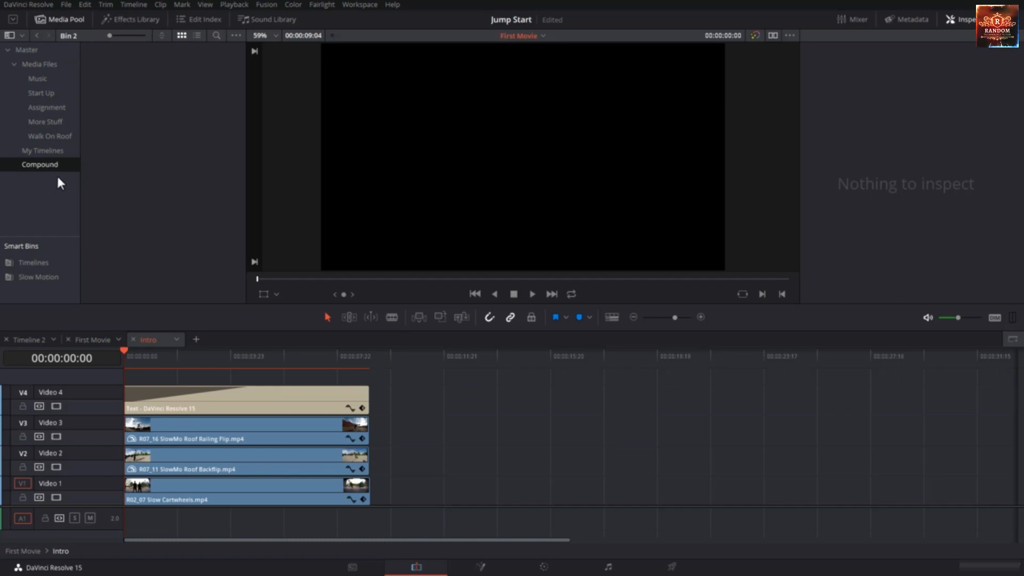
key(Return)
Step: Move the Intro compound clip from the Master bin into the Compound bin and open that bin
click(37, 48)
click(128, 95)
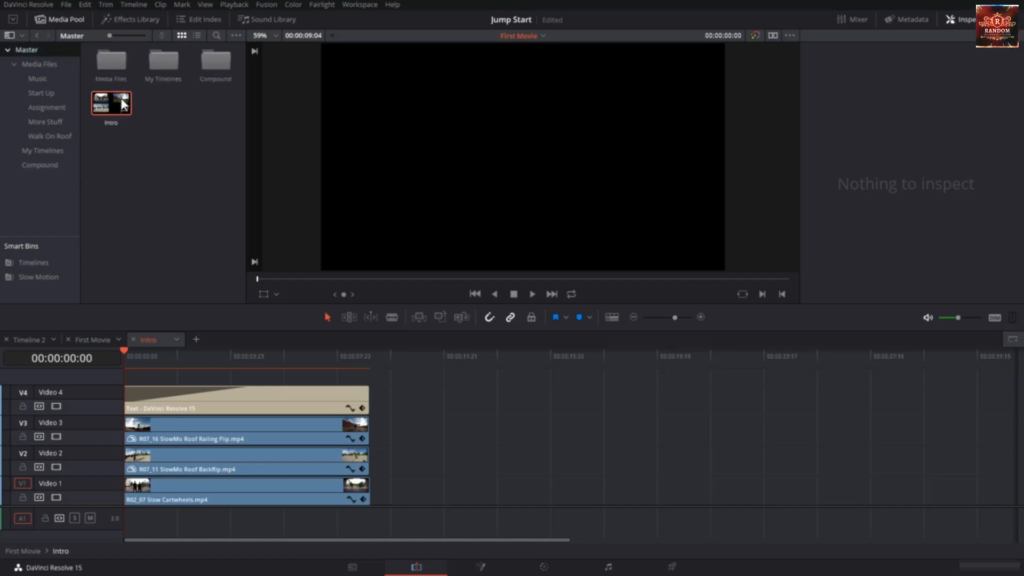
drag(121, 98, 52, 165)
click(53, 166)
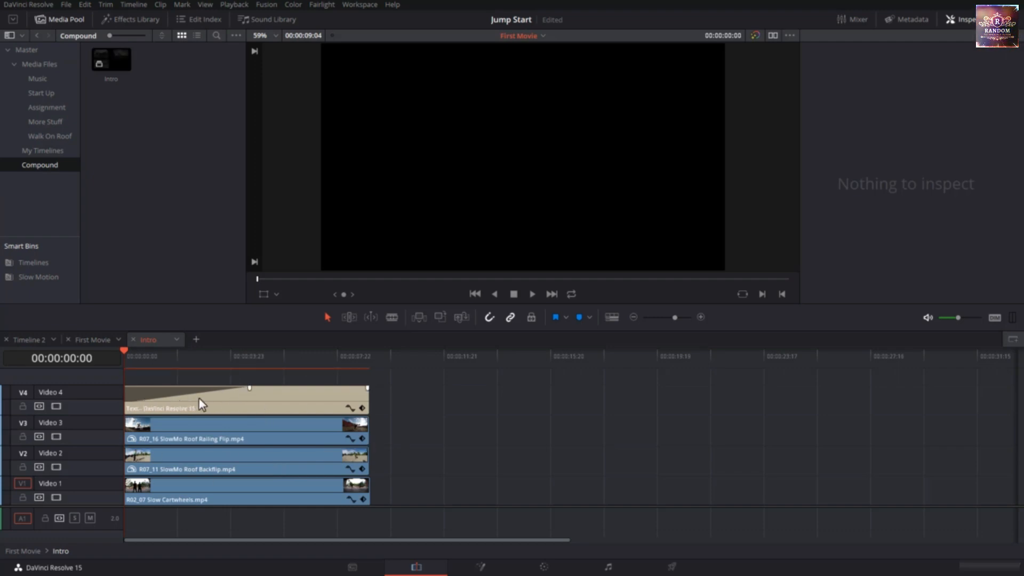
Step: Remove the title's fade-in inside the Intro timeline and check the start of the First Movie timeline
drag(250, 387, 87, 384)
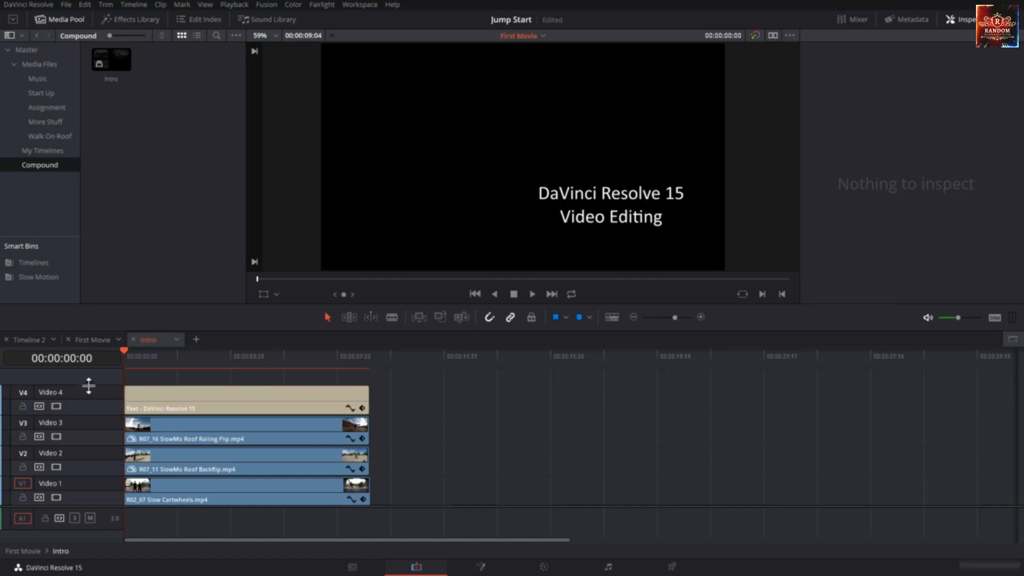
click(91, 340)
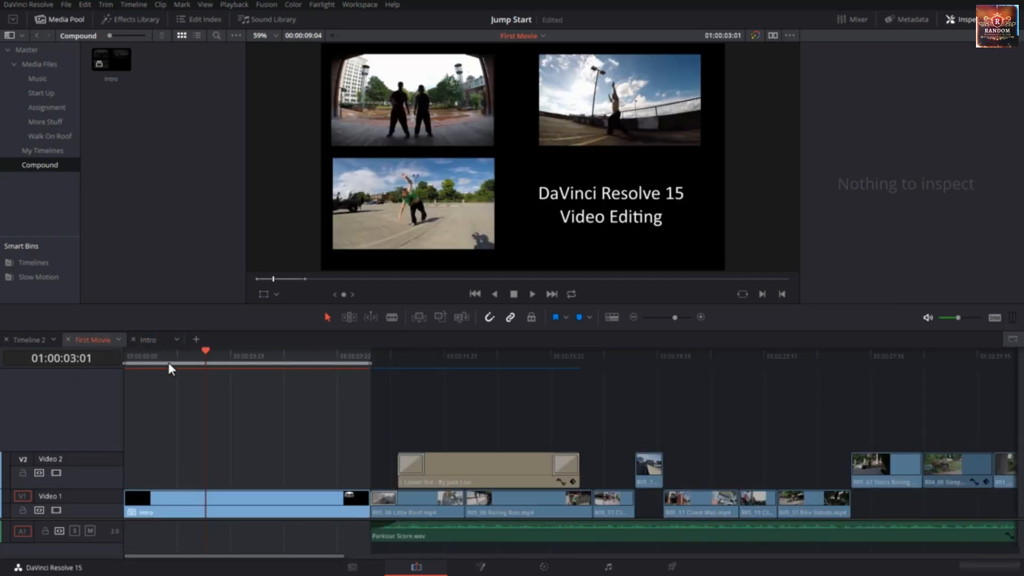
click(168, 354)
drag(168, 354, 106, 363)
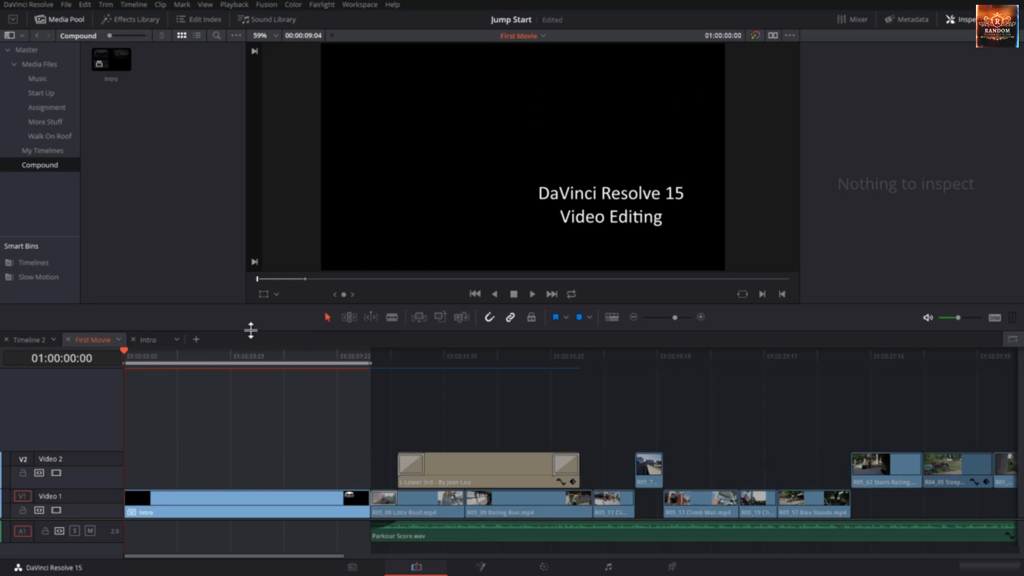
Step: Restore the title's fade-in over about its first half in the Intro timeline and return to First Movie
click(150, 339)
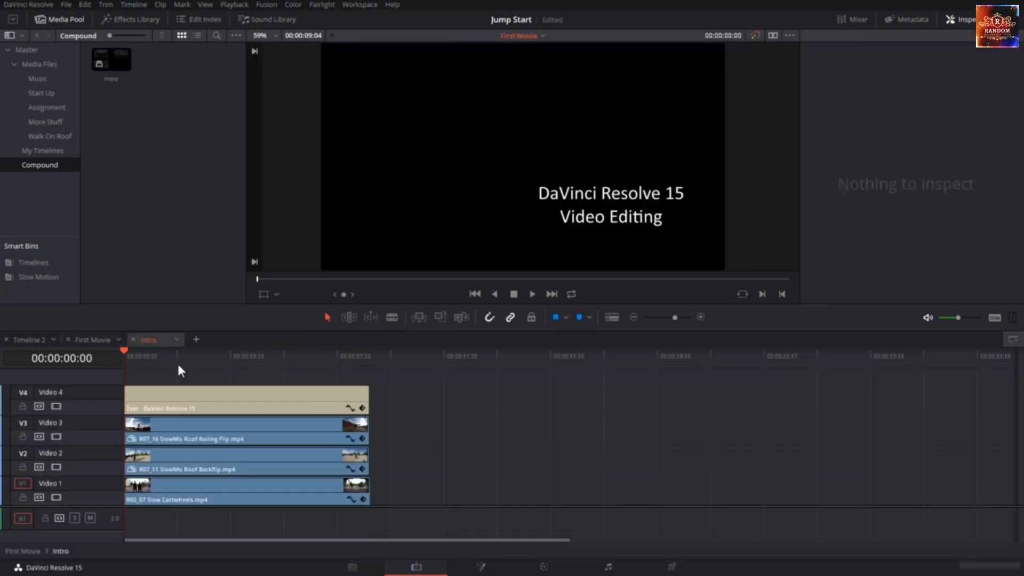
drag(126, 387, 245, 391)
click(92, 341)
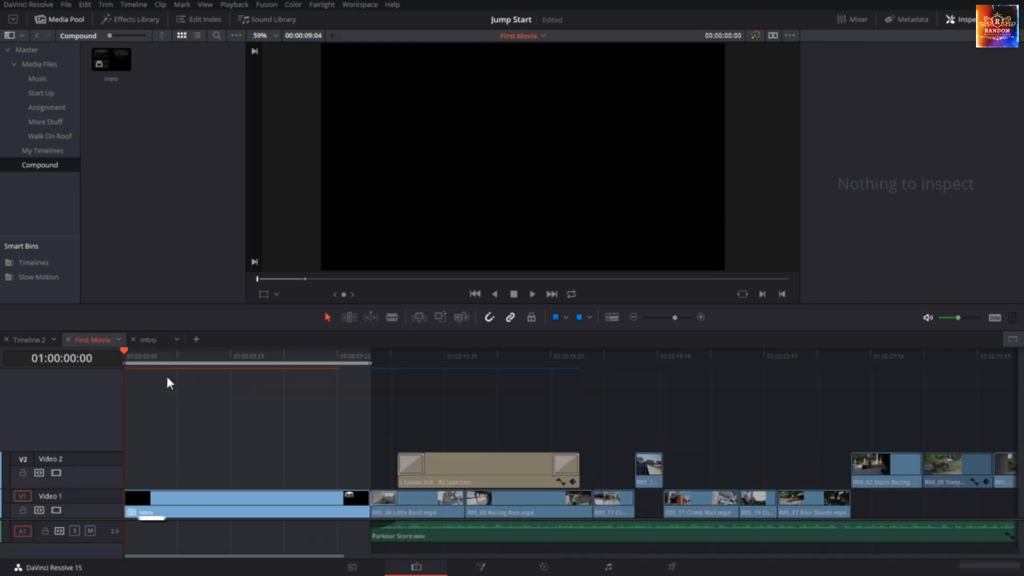
Step: Decompose the Intro compound clip in place at the start of the First Movie timeline
right_click(251, 499)
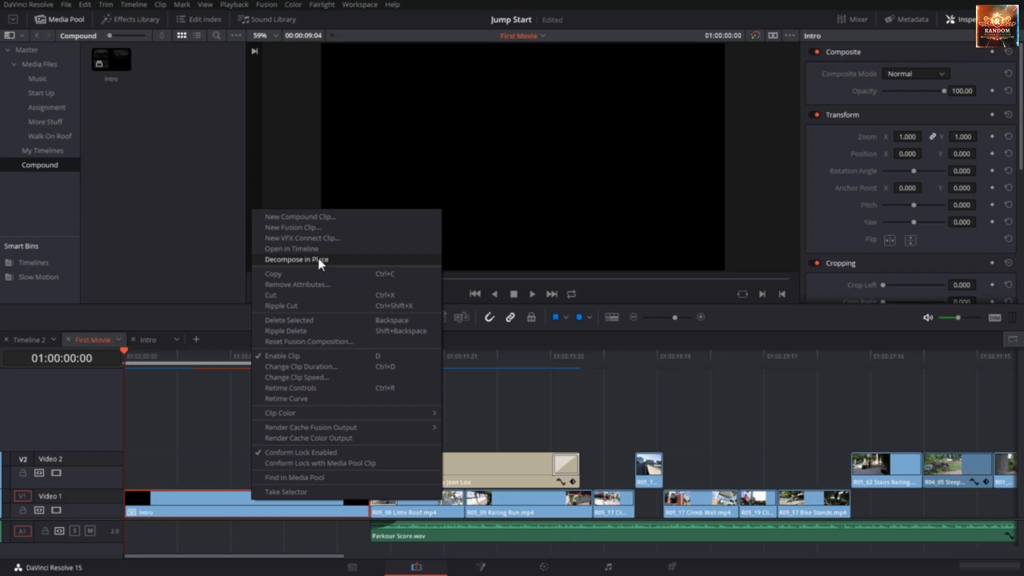
click(318, 259)
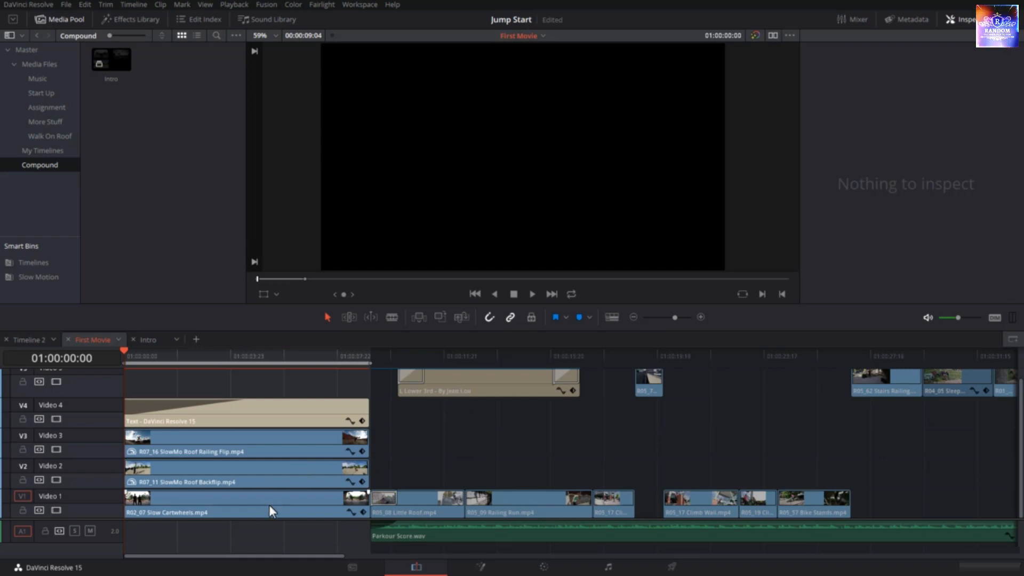
mouse_move(257, 407)
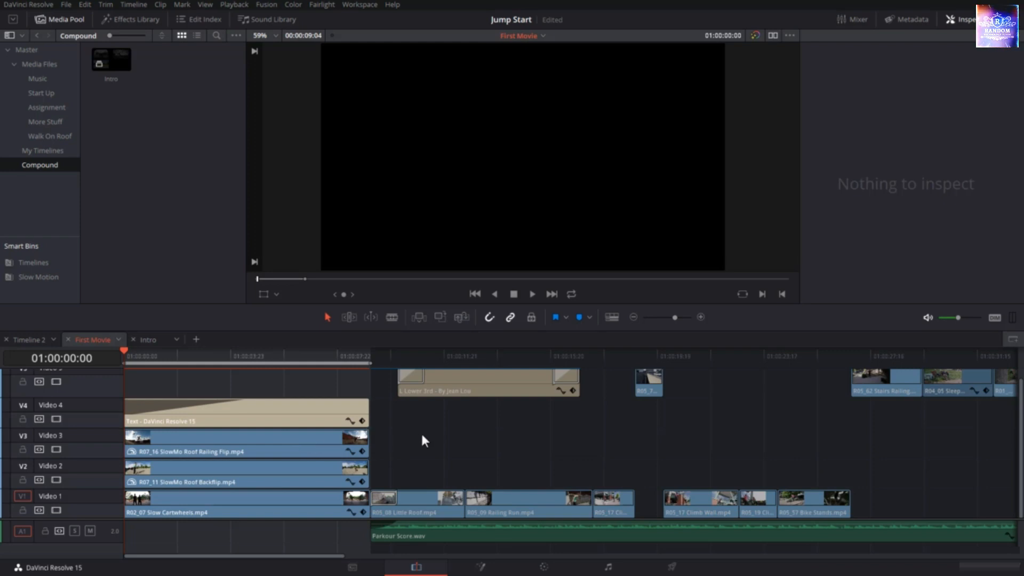
key(shift+z)
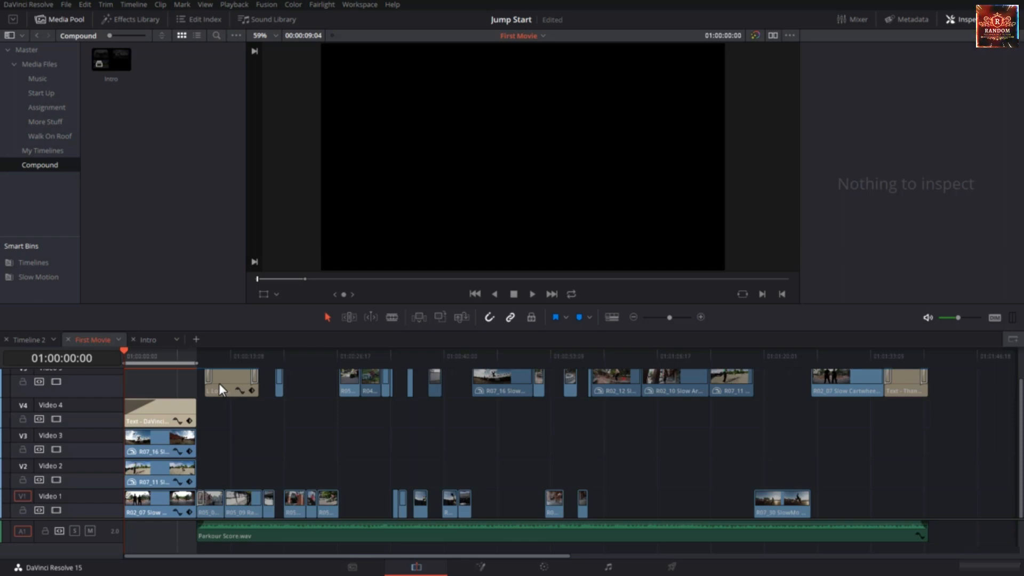
drag(170, 383, 160, 504)
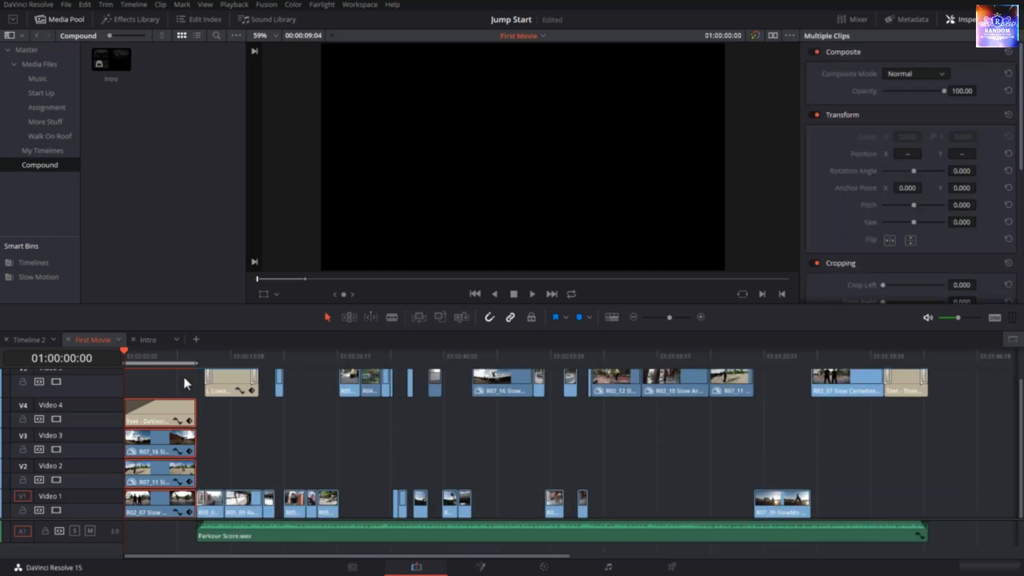
right_click(166, 412)
click(241, 238)
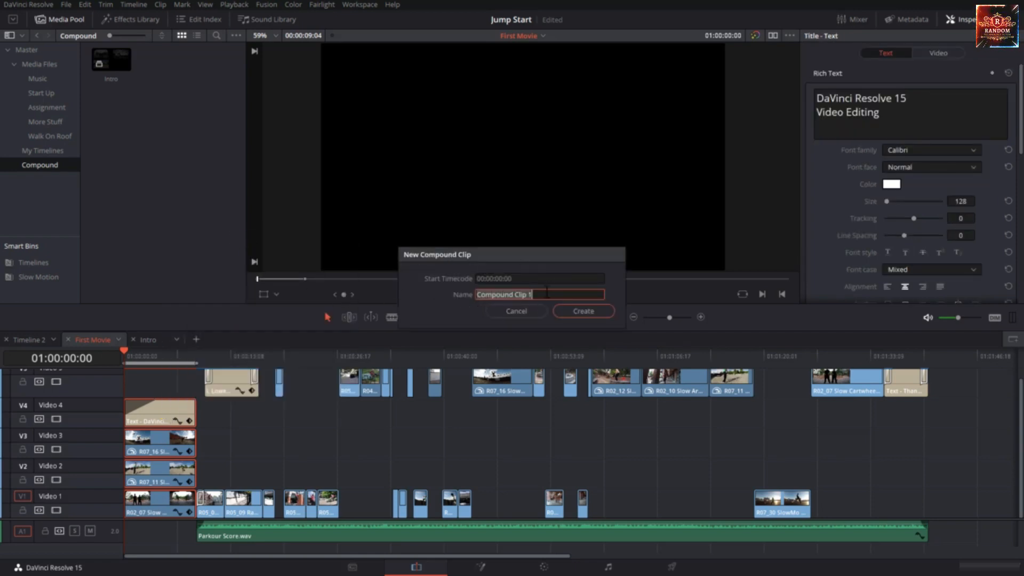
click(525, 308)
Step: Delete the title and the three split-screen clips on Video 1 to Video 4 at the start of the First Movie timeline
click(155, 388)
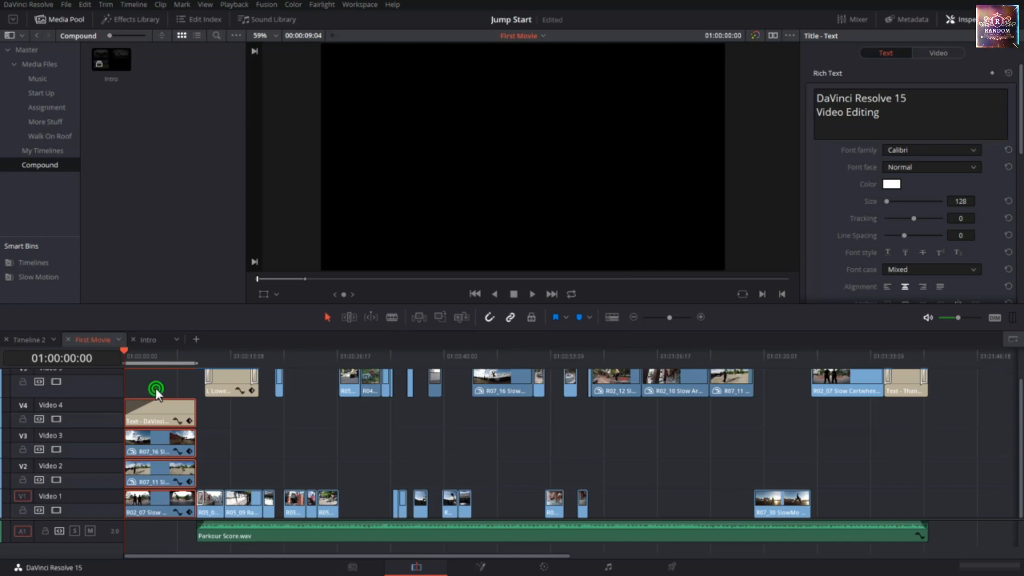
drag(155, 388, 152, 528)
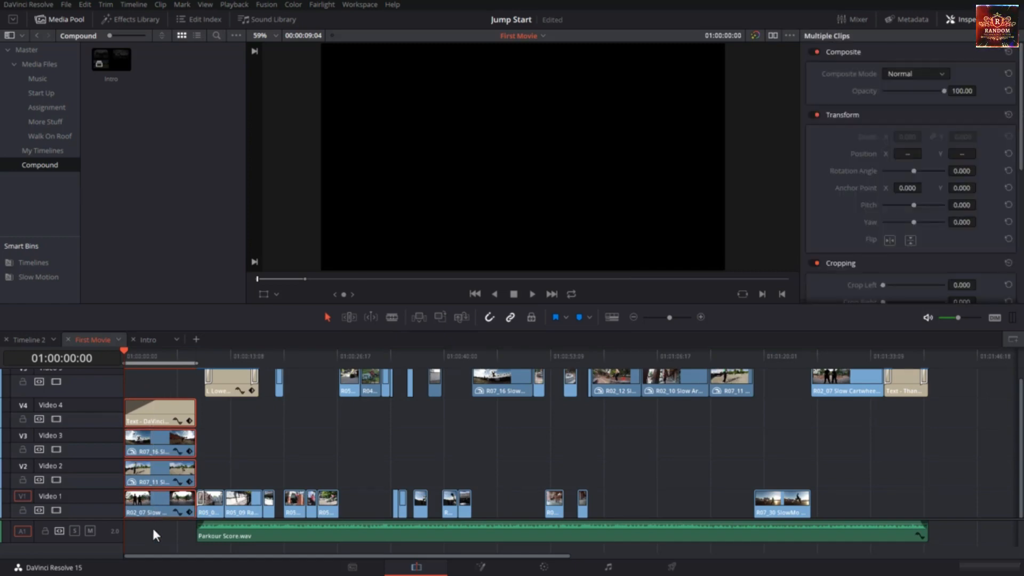
key(BackSpace)
Step: Place the Intro compound clip from the Compound bin on Video 1 at the start of First Movie and scrub through it
click(107, 62)
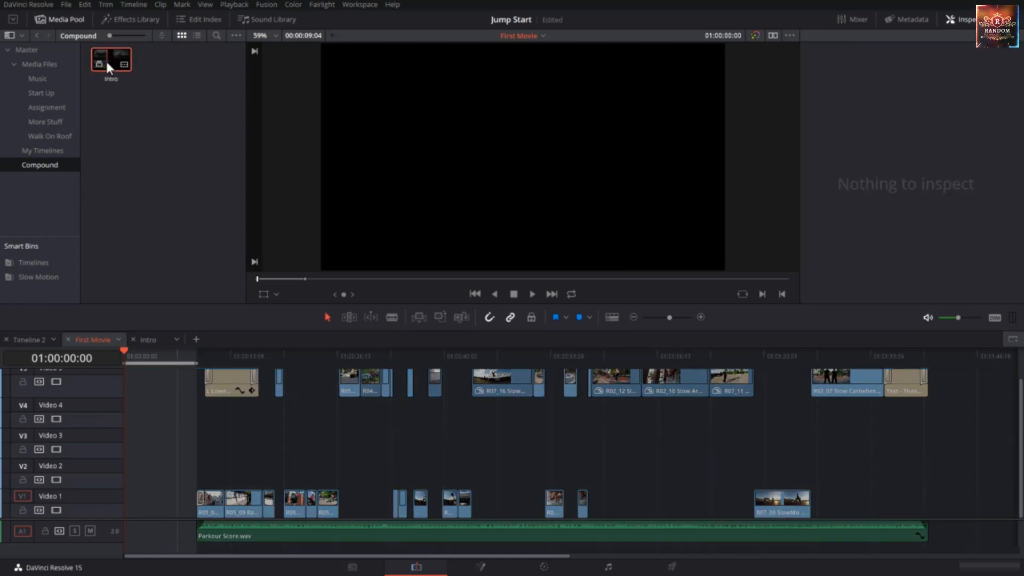
drag(107, 61, 143, 447)
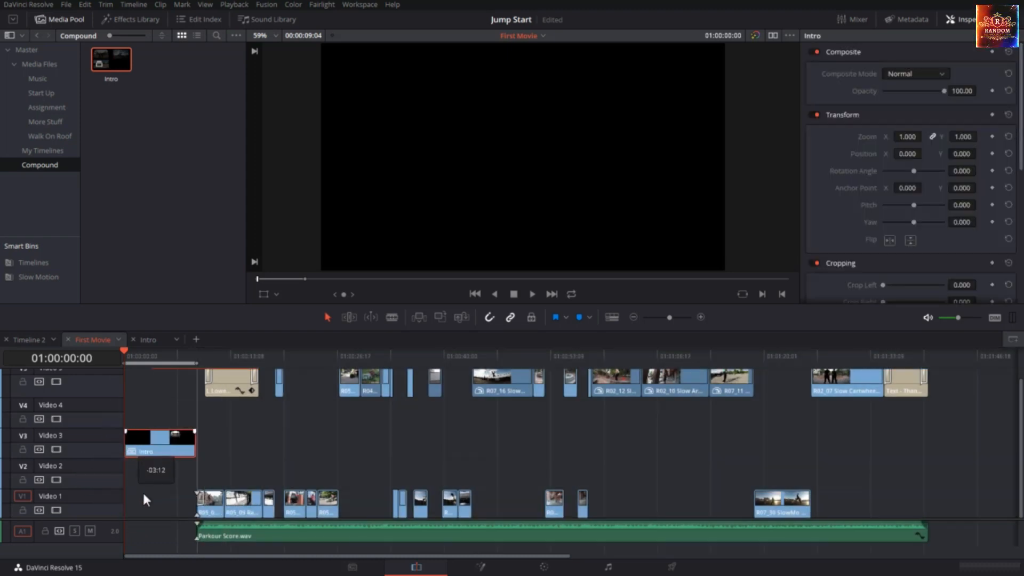
drag(146, 500, 144, 511)
drag(143, 353, 166, 380)
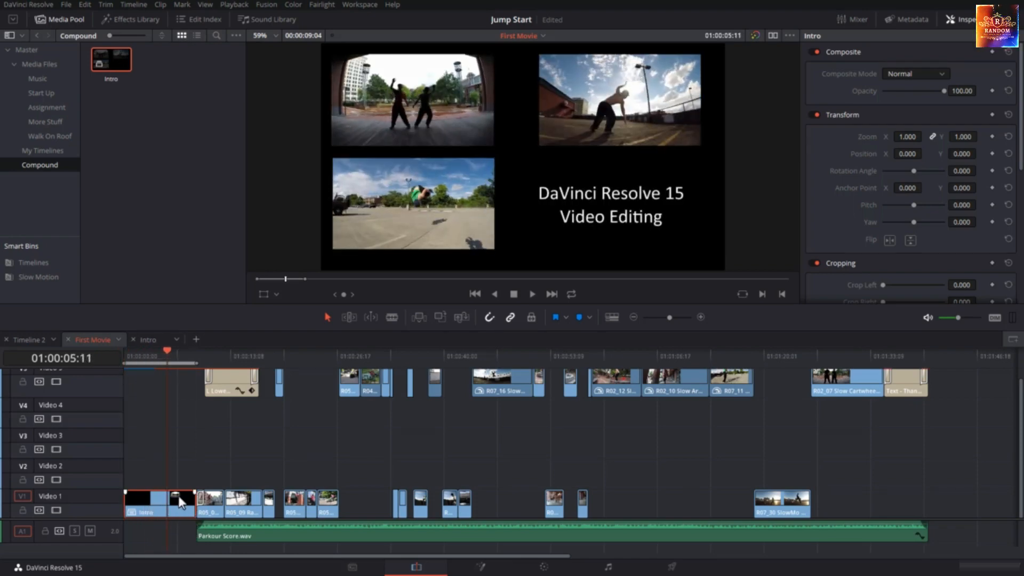